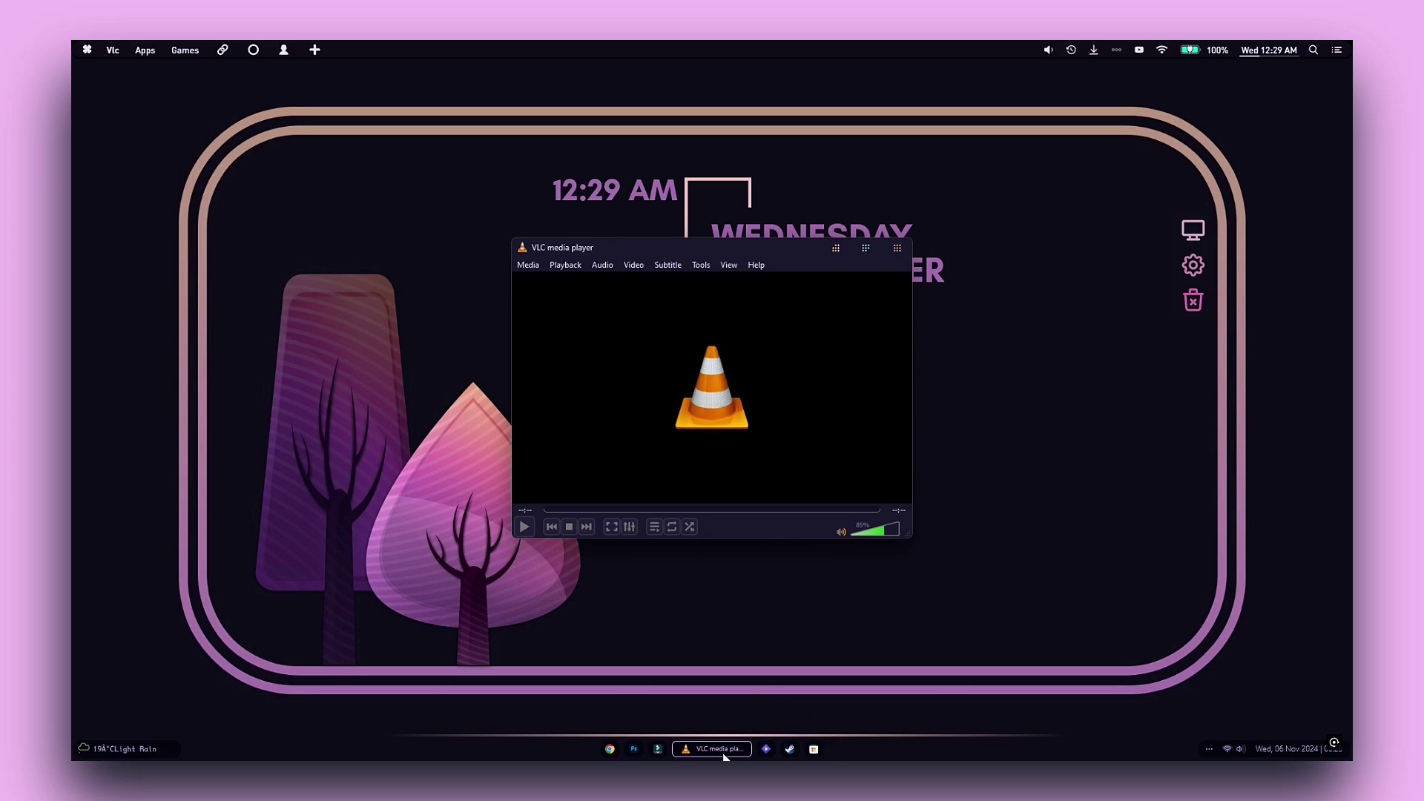
Close the VLC media player window, and open Google Chrome briefly before closing it as well
{"action": "mouse_move", "coordinate": [714, 754]}
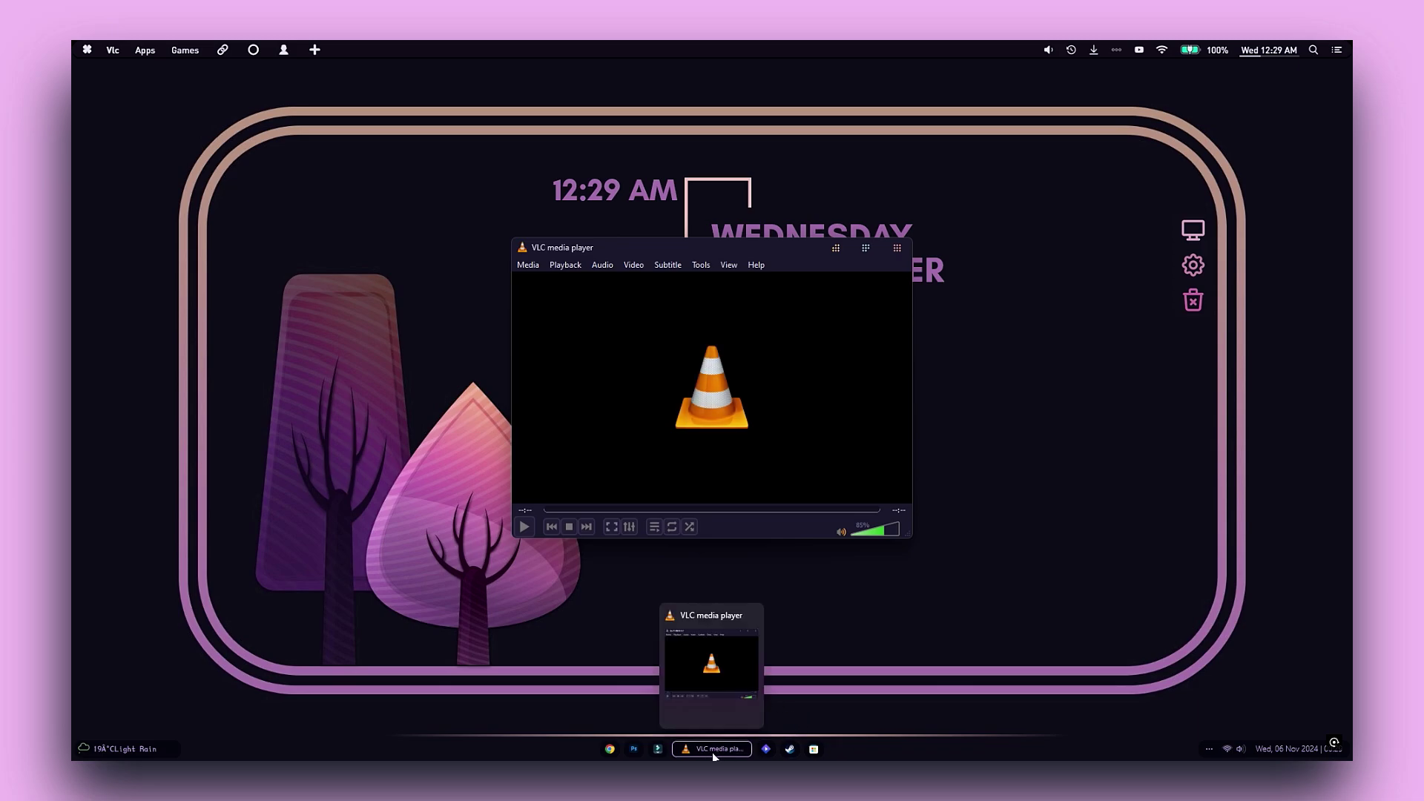
{"action": "left_click", "coordinate": [897, 249]}
{"action": "left_click", "coordinate": [639, 750]}
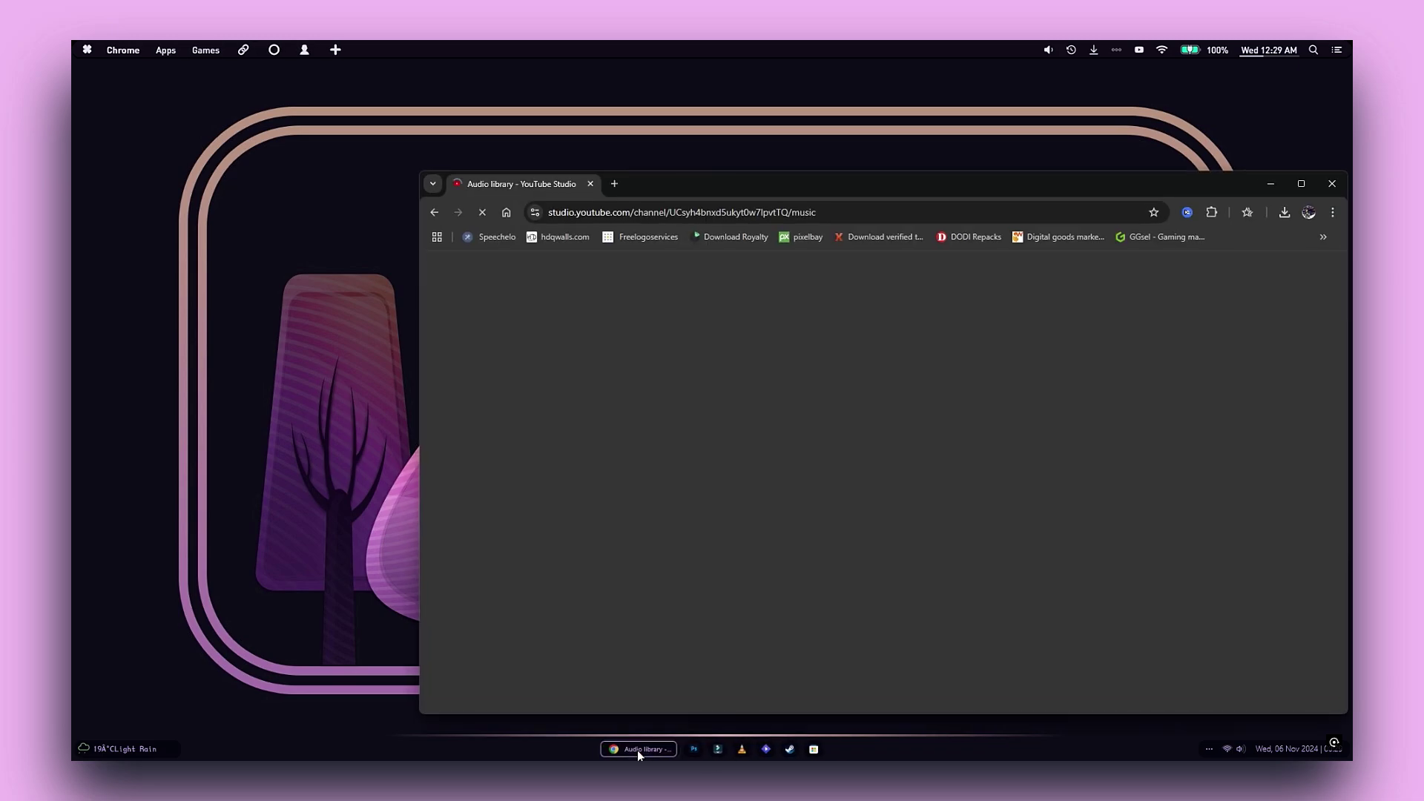
{"action": "left_click", "coordinate": [592, 183]}
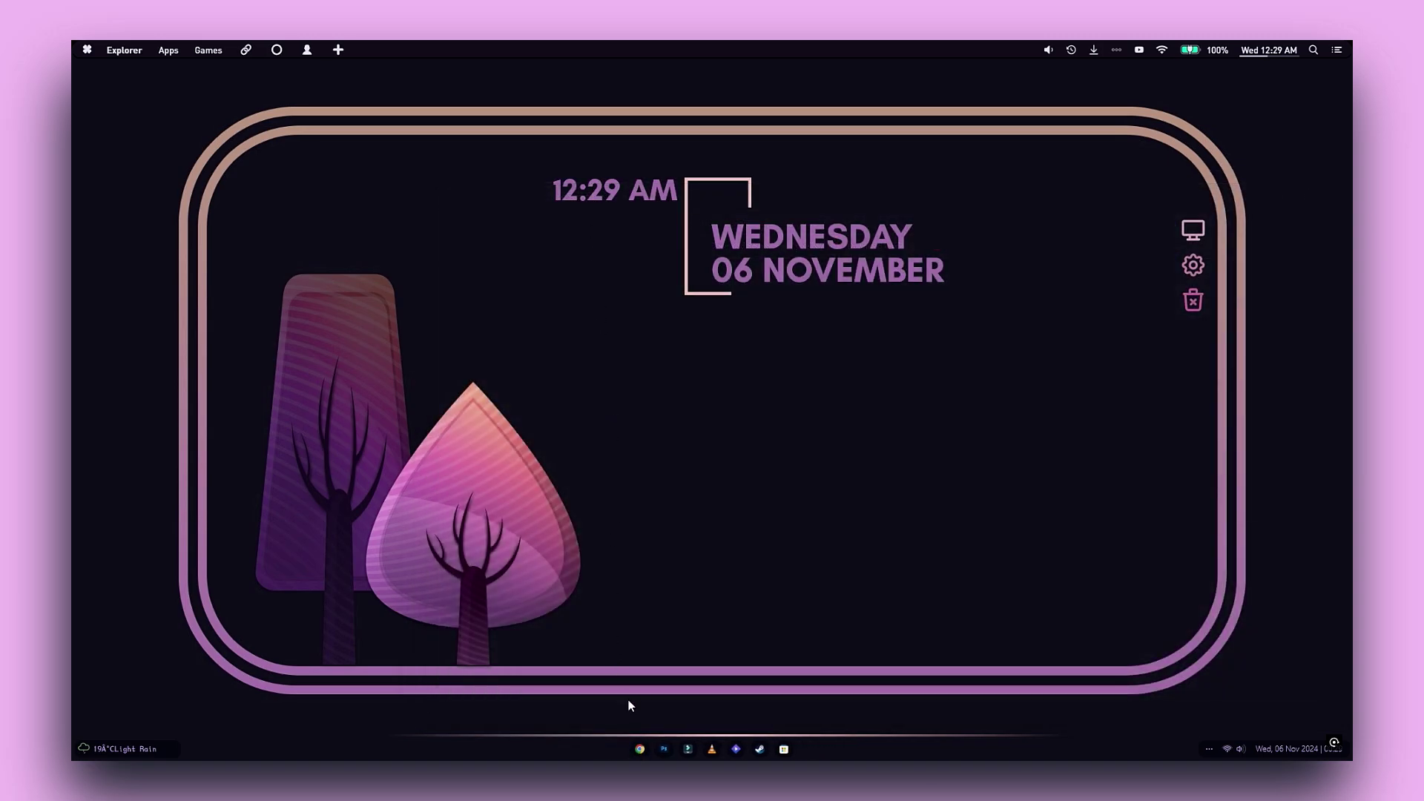
Pin Adobe Illustrator from the Start menu's pinned apps to the taskbar, and close the Start menu
{"action": "key", "text": "super"}
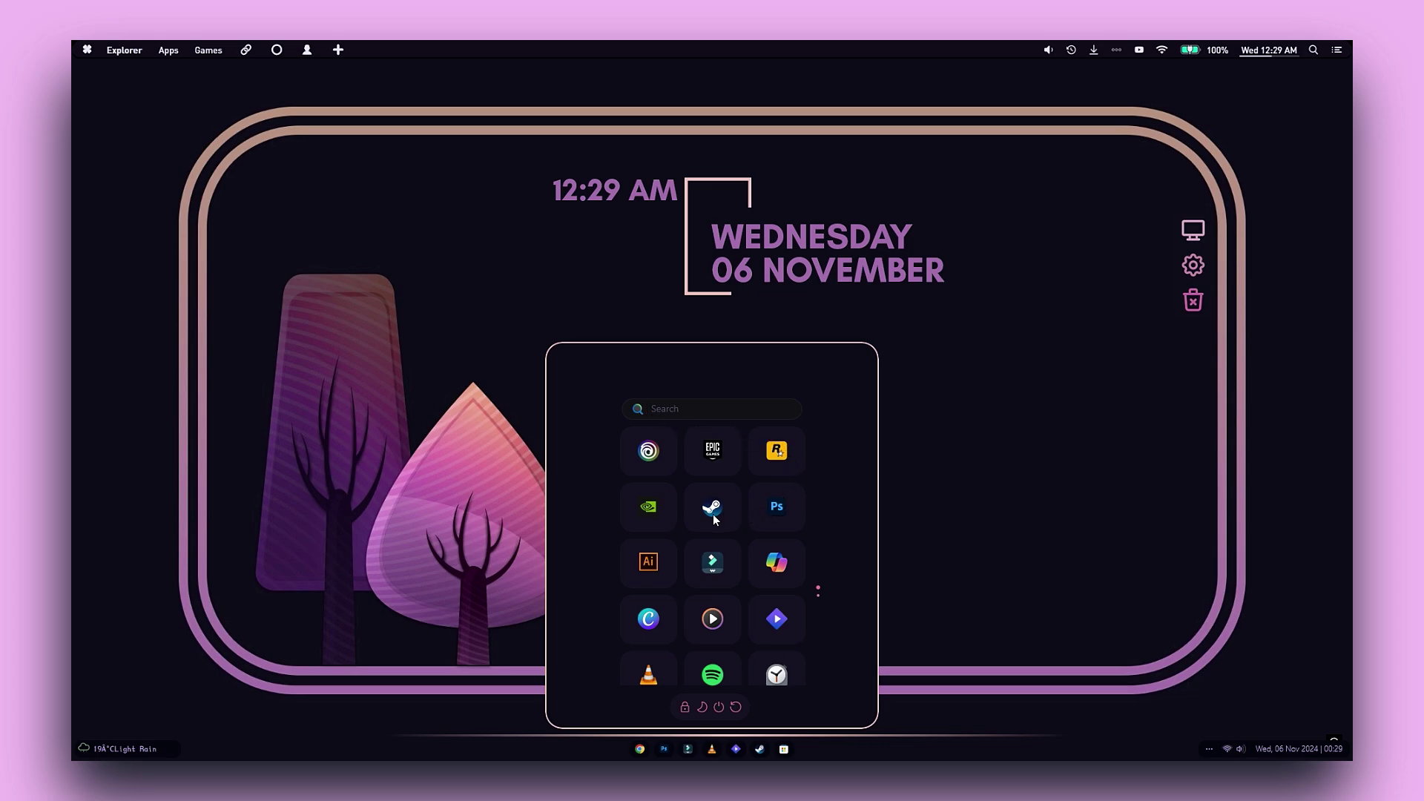
{"action": "scroll", "coordinate": [713, 514], "scroll_direction": "down", "scroll_amount": 3}
{"action": "scroll", "coordinate": [713, 513], "scroll_direction": "up", "scroll_amount": 3}
{"action": "right_click", "coordinate": [649, 571]}
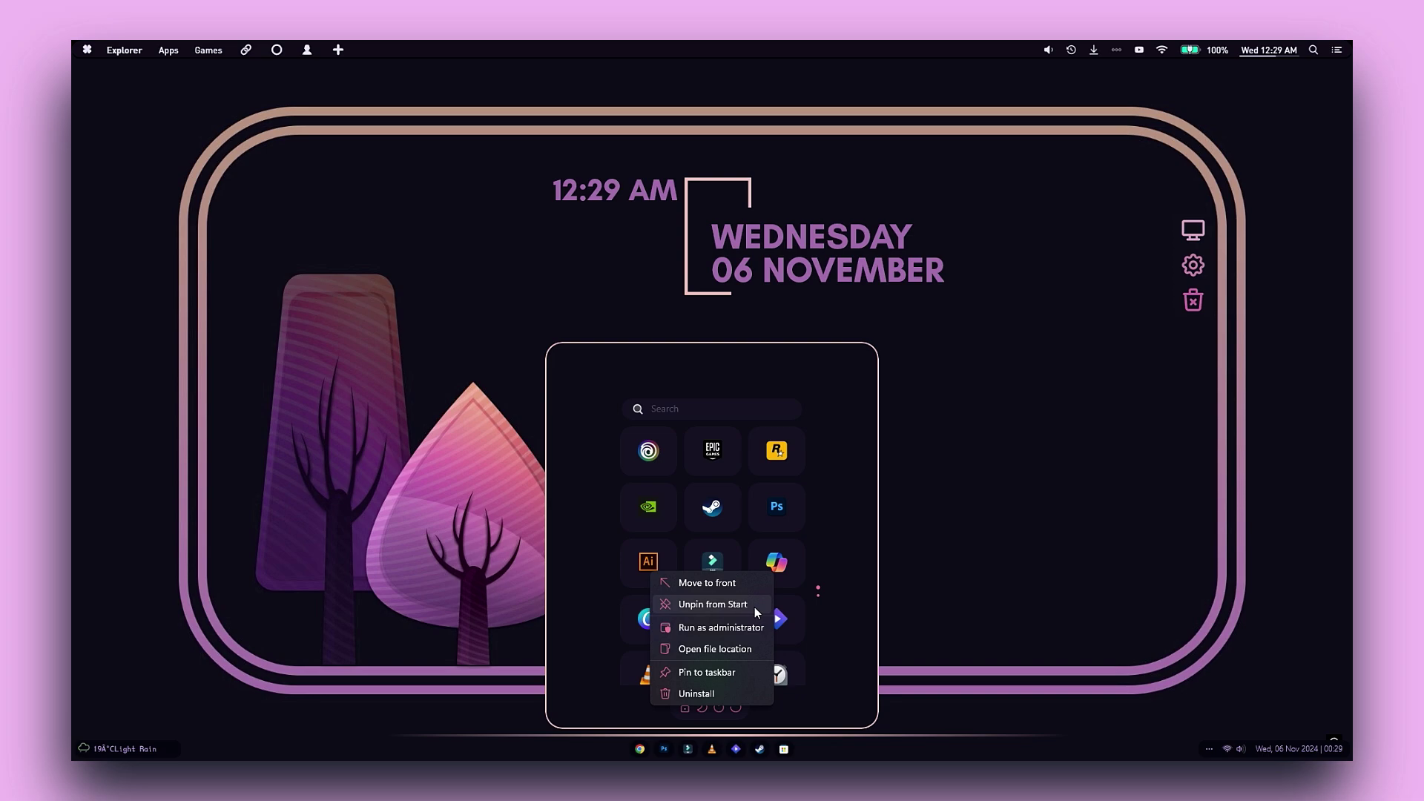
{"action": "left_click", "coordinate": [714, 672]}
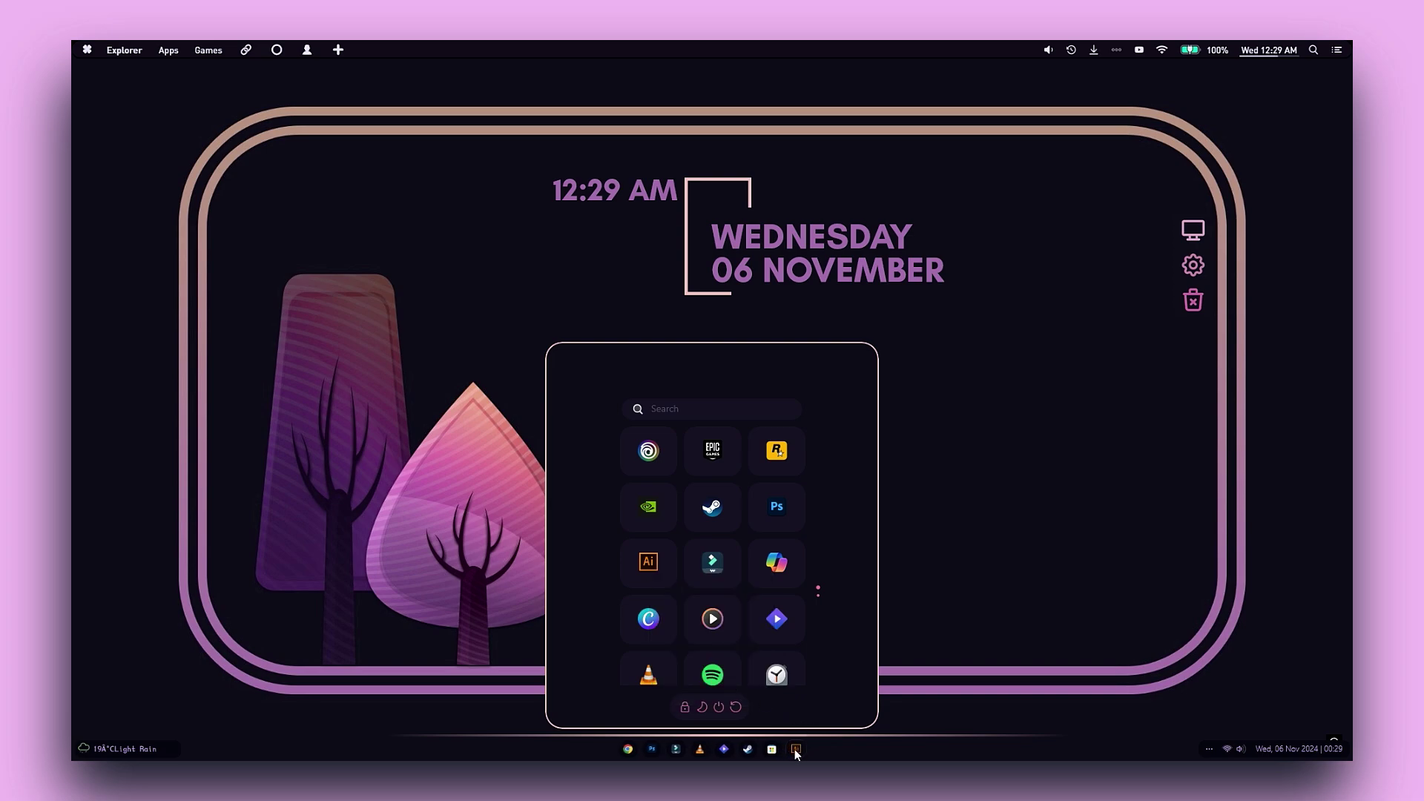
{"action": "left_click", "coordinate": [838, 753]}
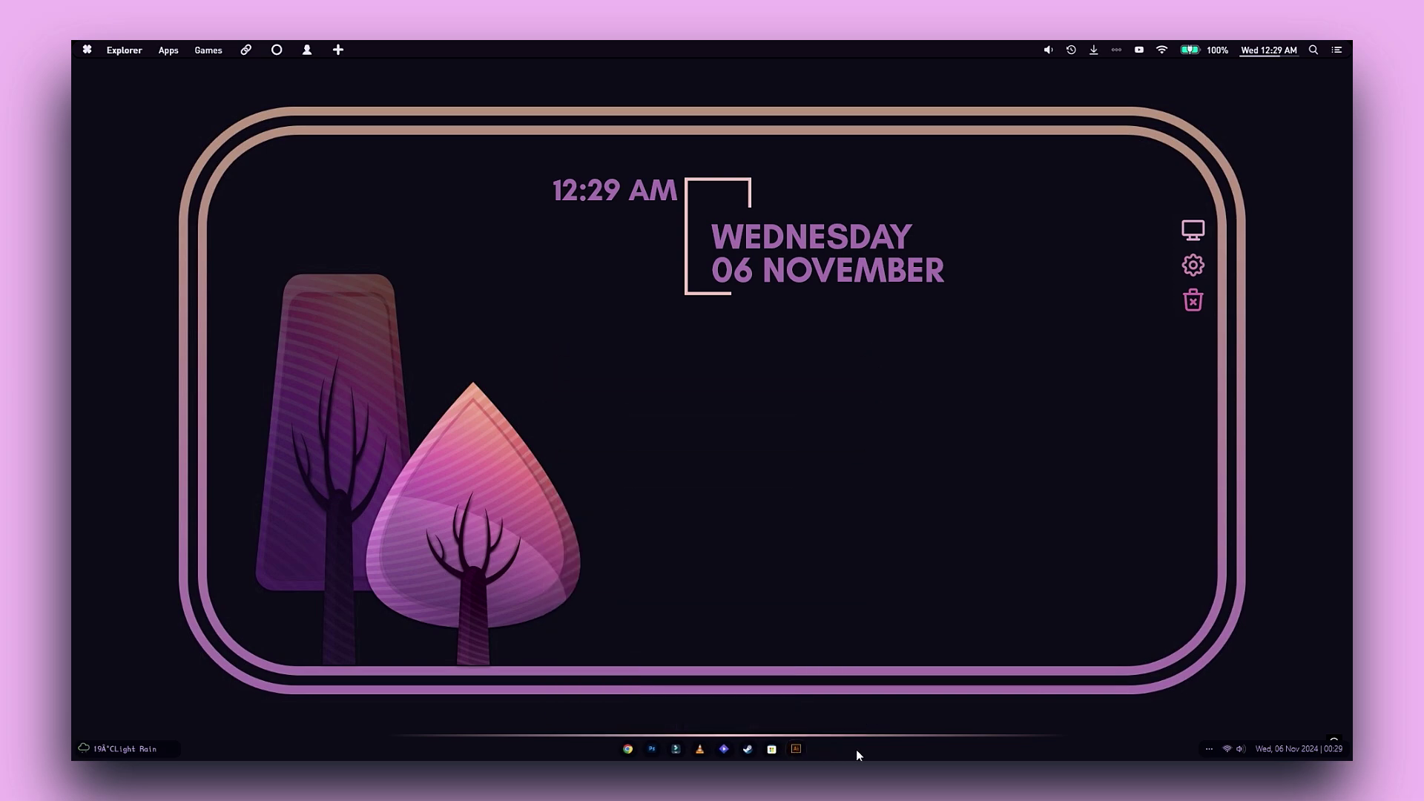
Open a new Explorer window, view the WIN11Pro (C:) drive, return to This PC and close the window
{"action": "left_click", "coordinate": [82, 51]}
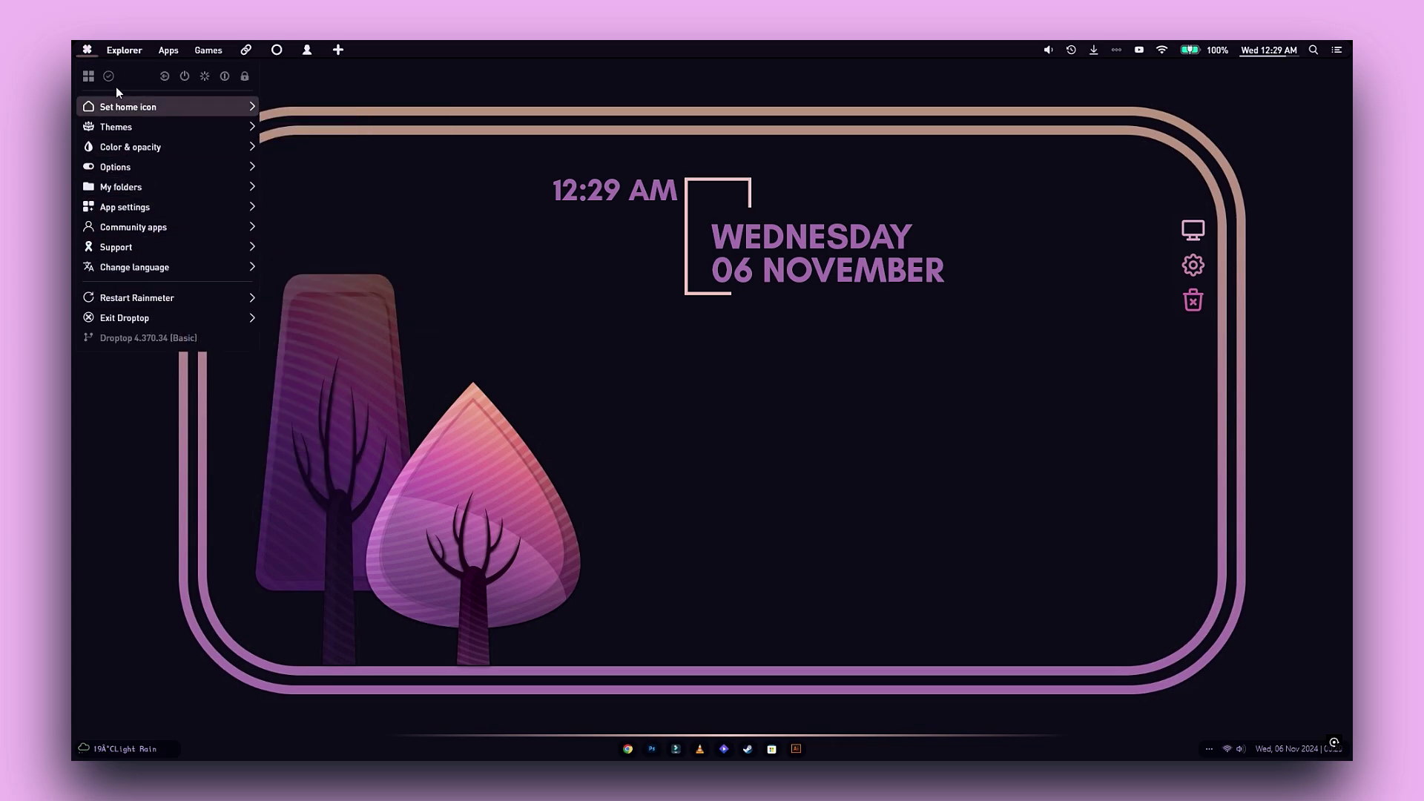
{"action": "left_click", "coordinate": [119, 49]}
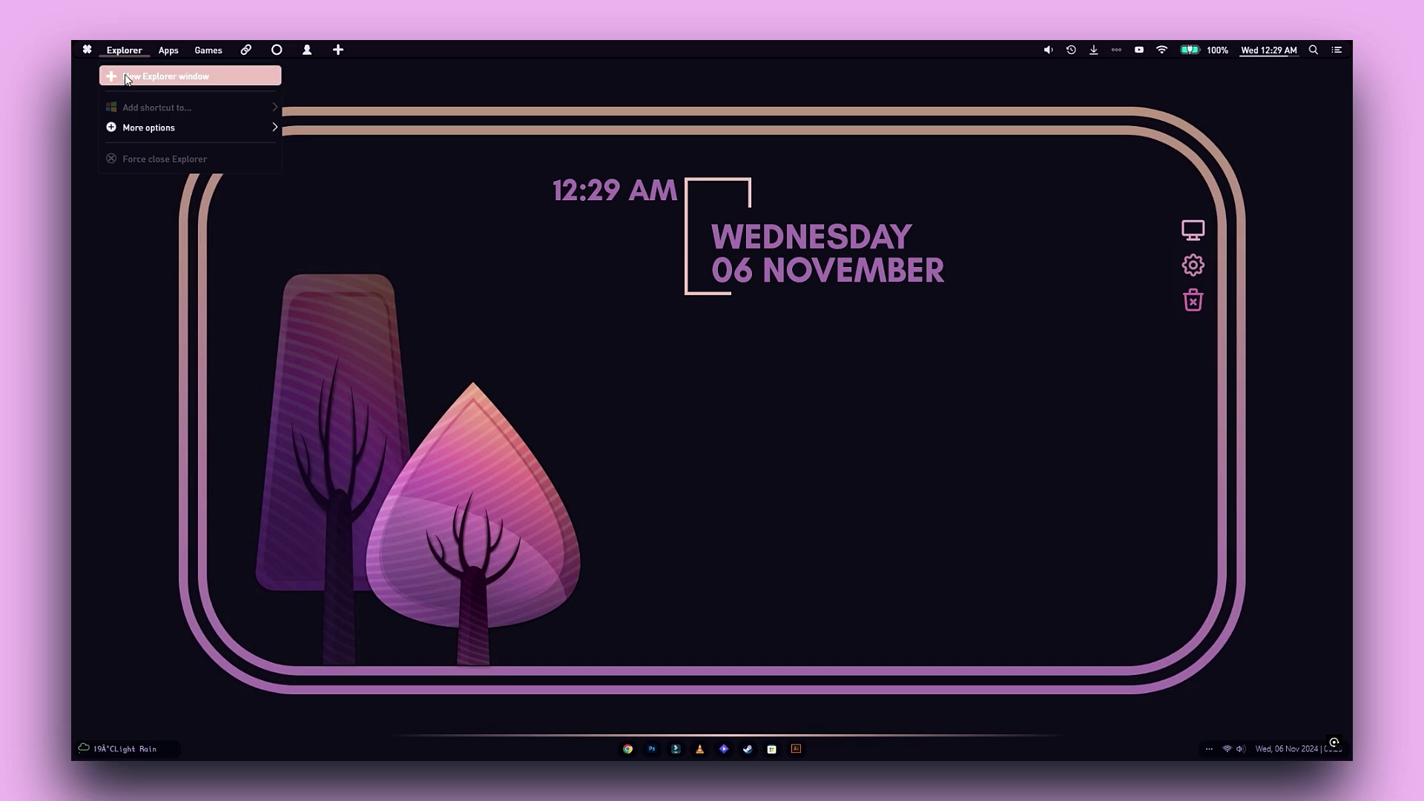
{"action": "left_click", "coordinate": [124, 75]}
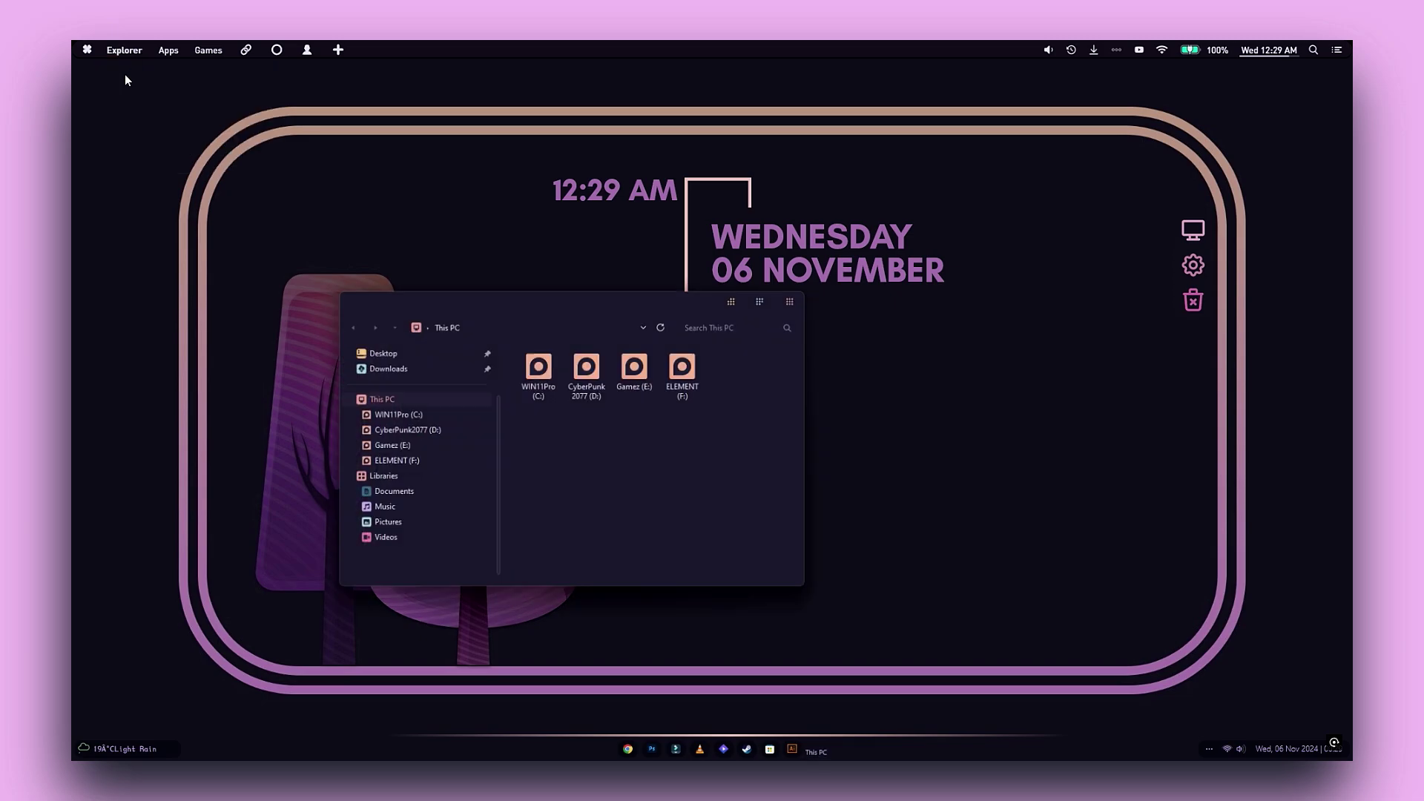
{"action": "double_click", "coordinate": [556, 377]}
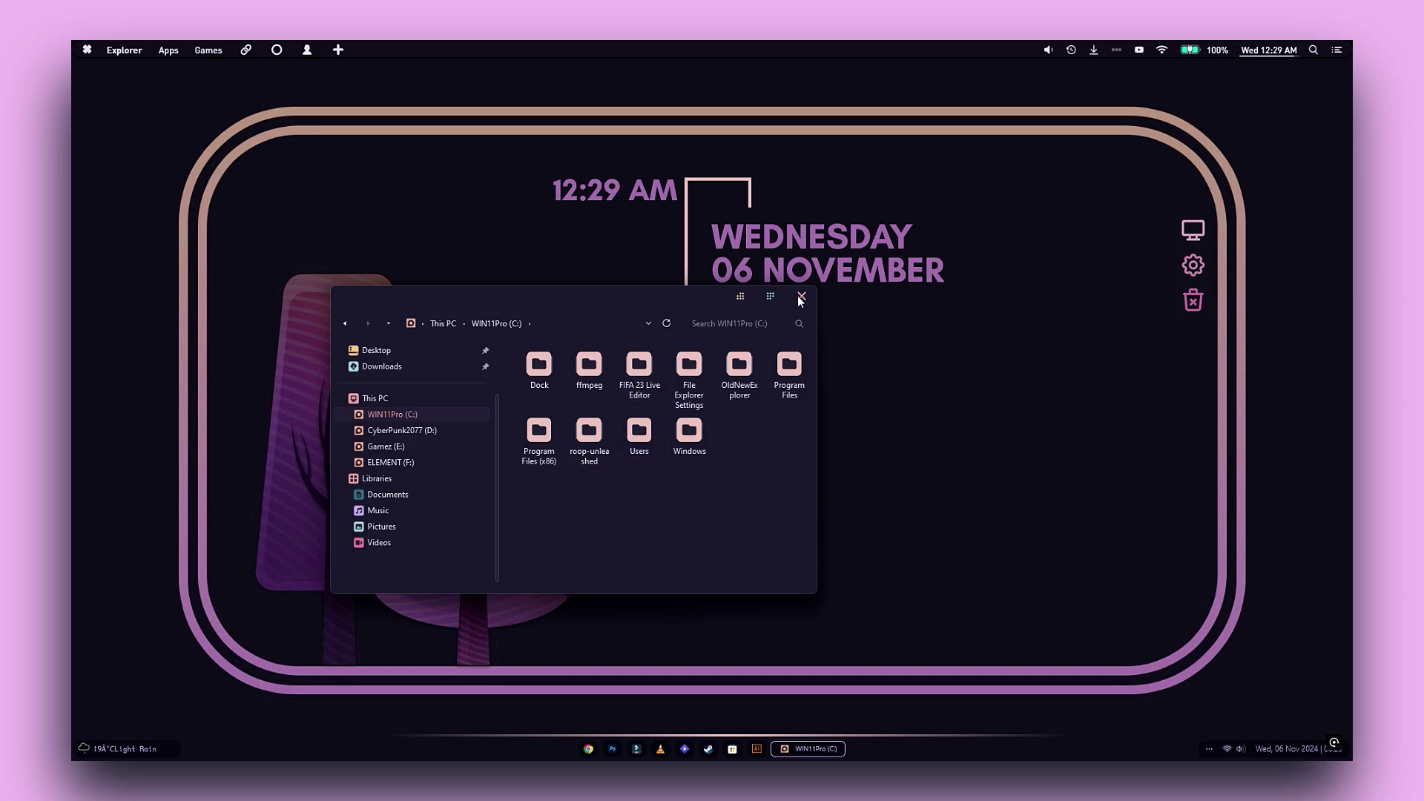
{"action": "left_click", "coordinate": [395, 398]}
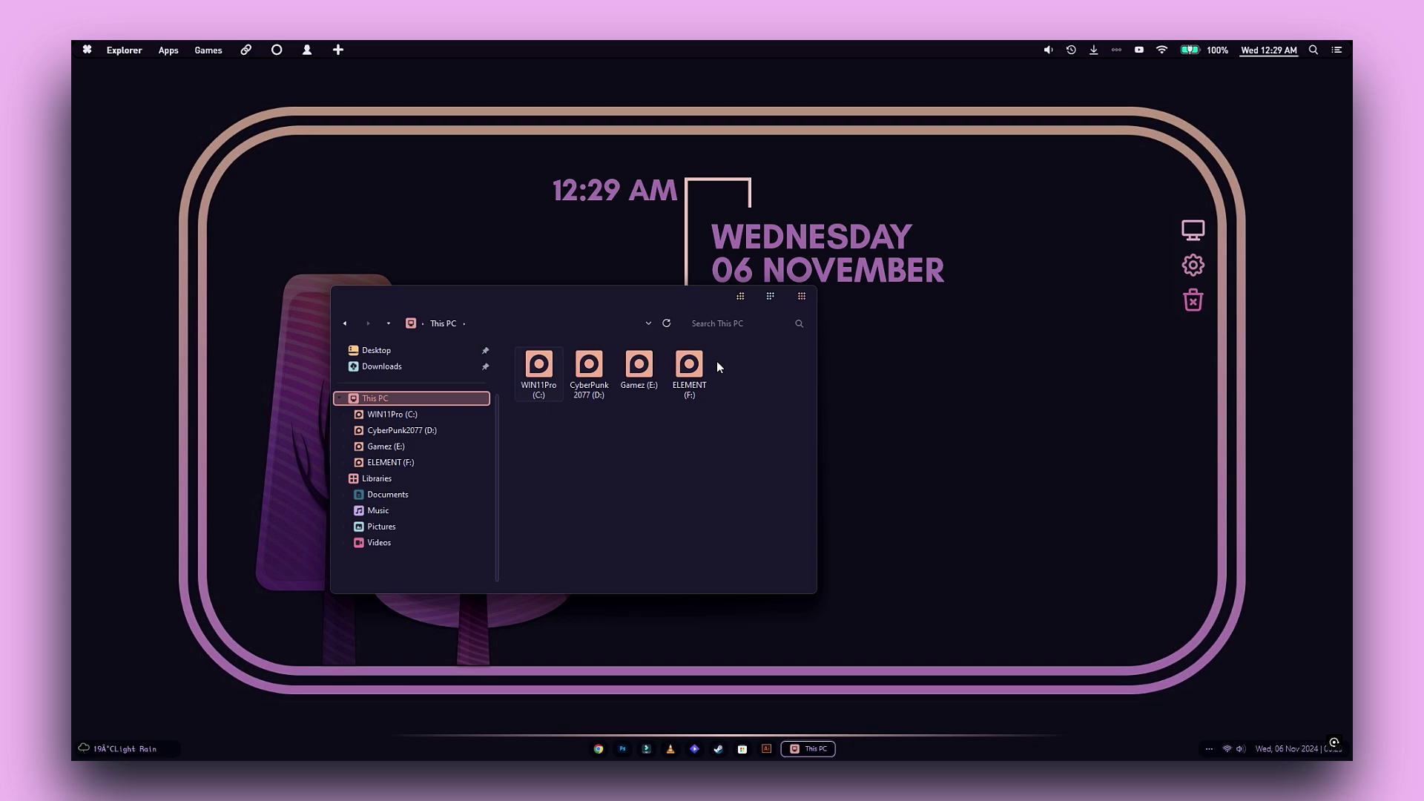
{"action": "left_click", "coordinate": [799, 296]}
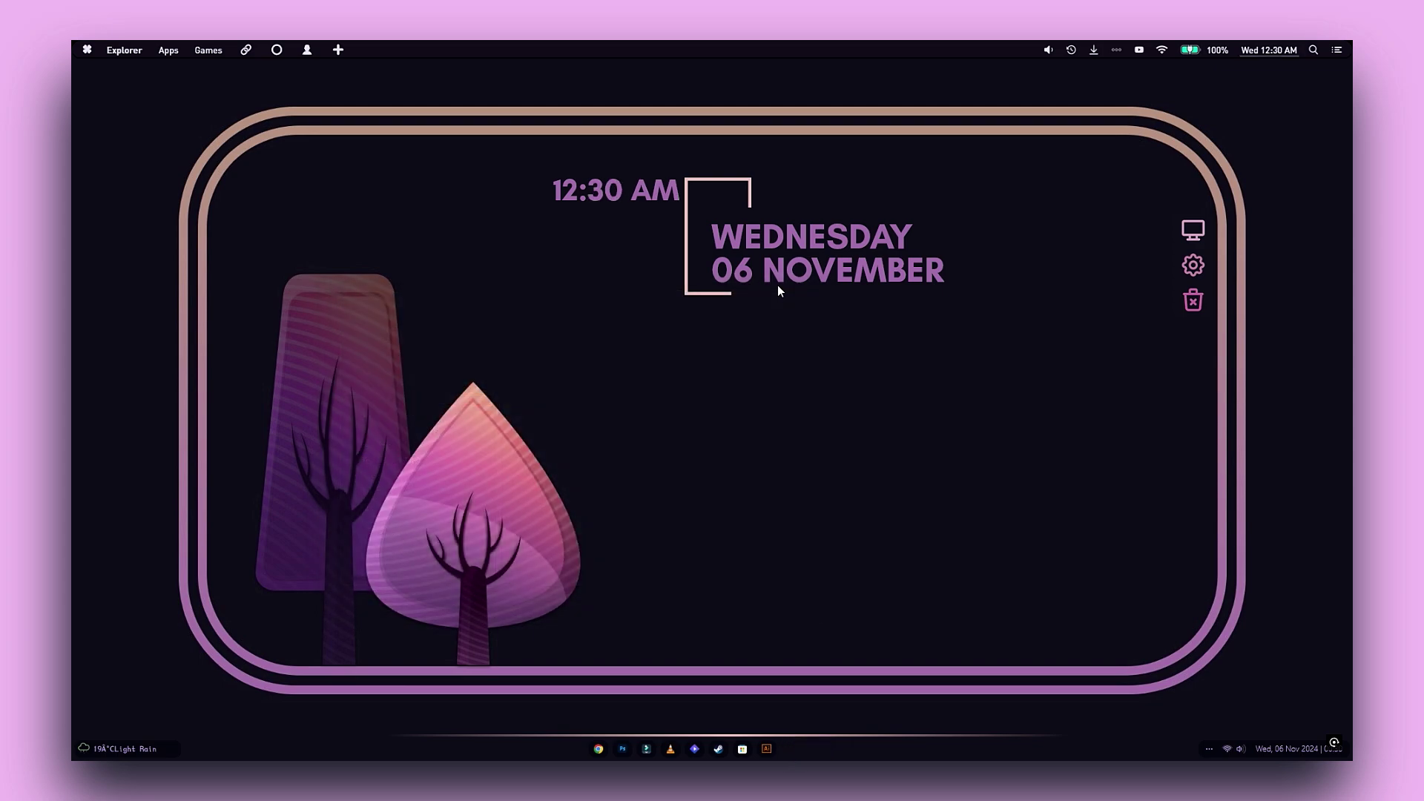
Examine the Droptop bar's lists of apps, games, web links, user folders and extra shortcuts
{"action": "left_click", "coordinate": [164, 51]}
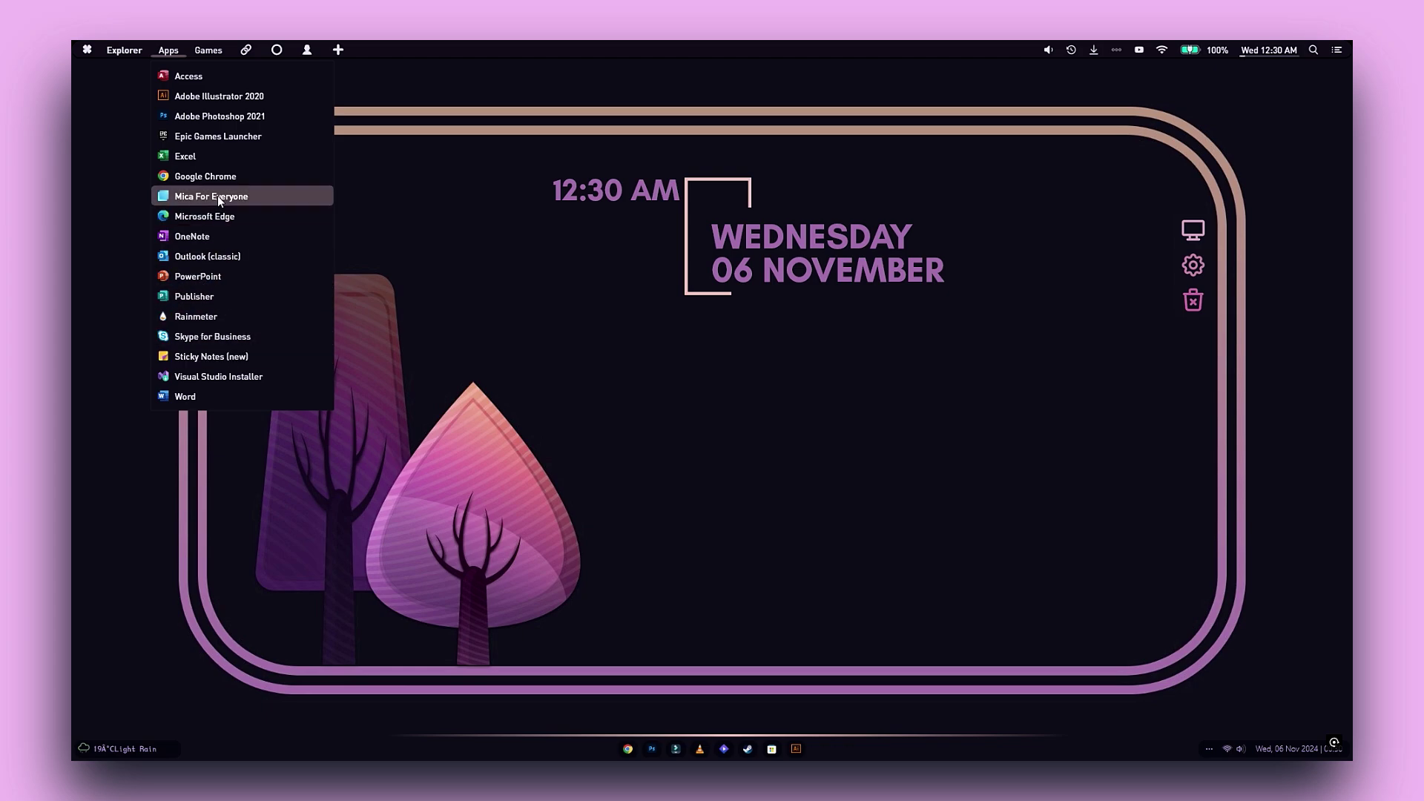
{"action": "left_click", "coordinate": [211, 51]}
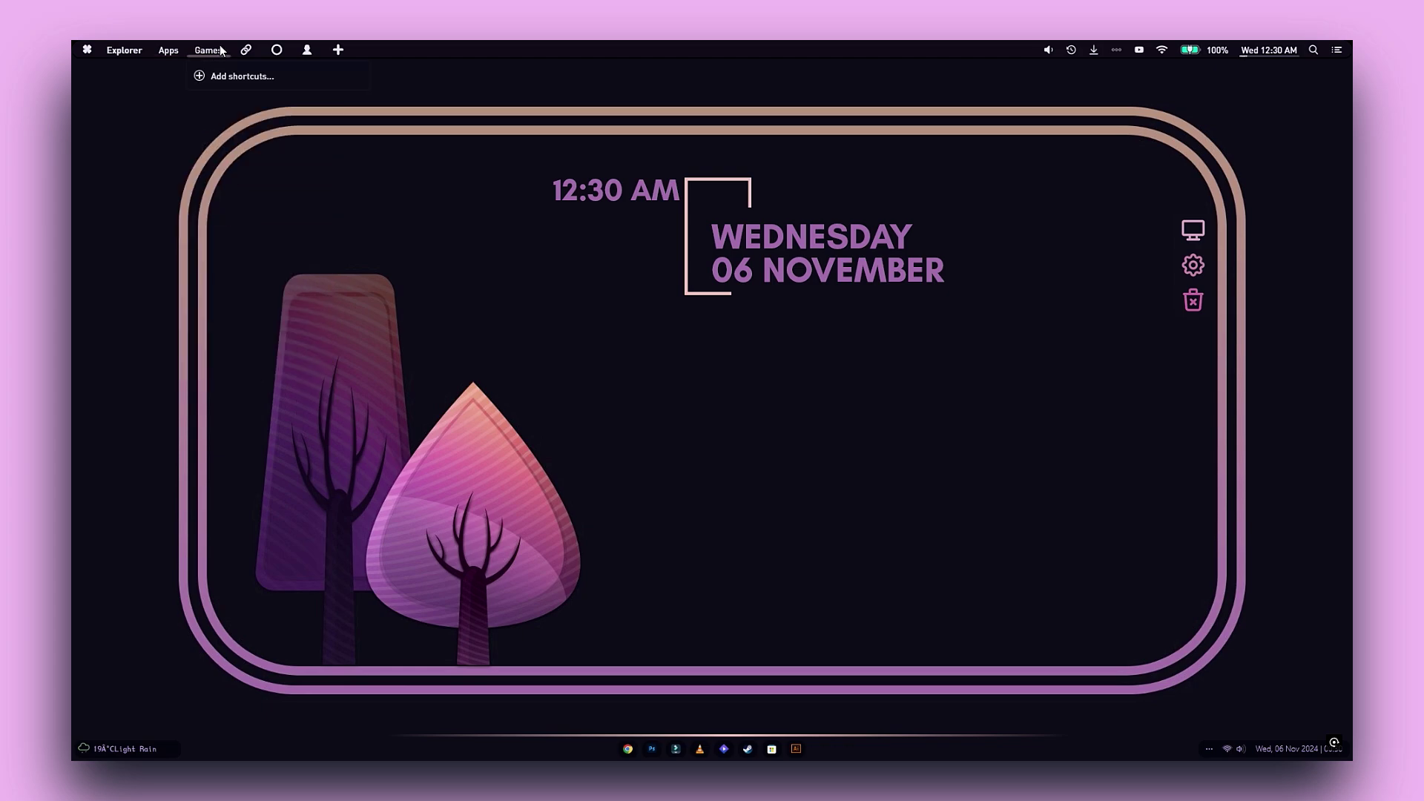
{"action": "left_click", "coordinate": [221, 50]}
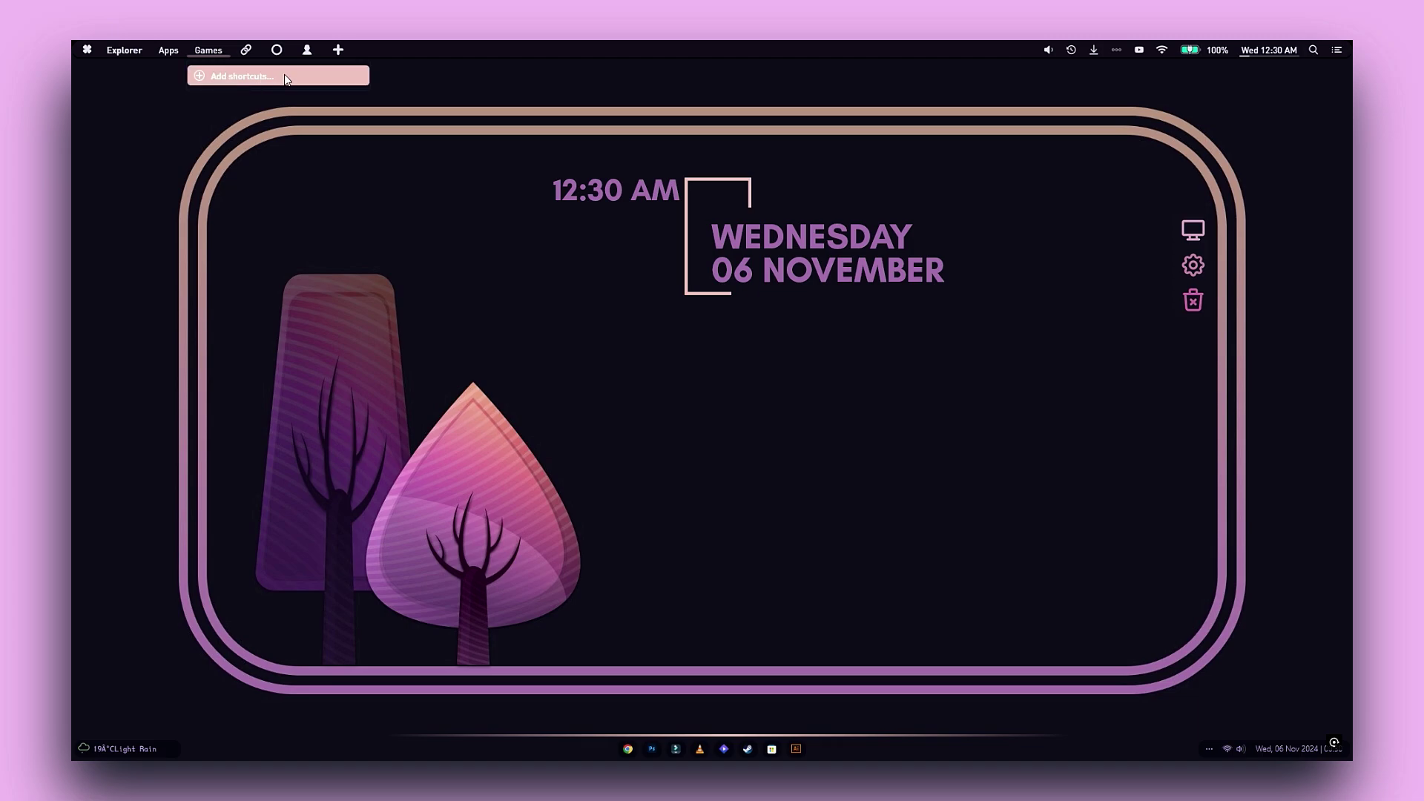
{"action": "left_click", "coordinate": [243, 50]}
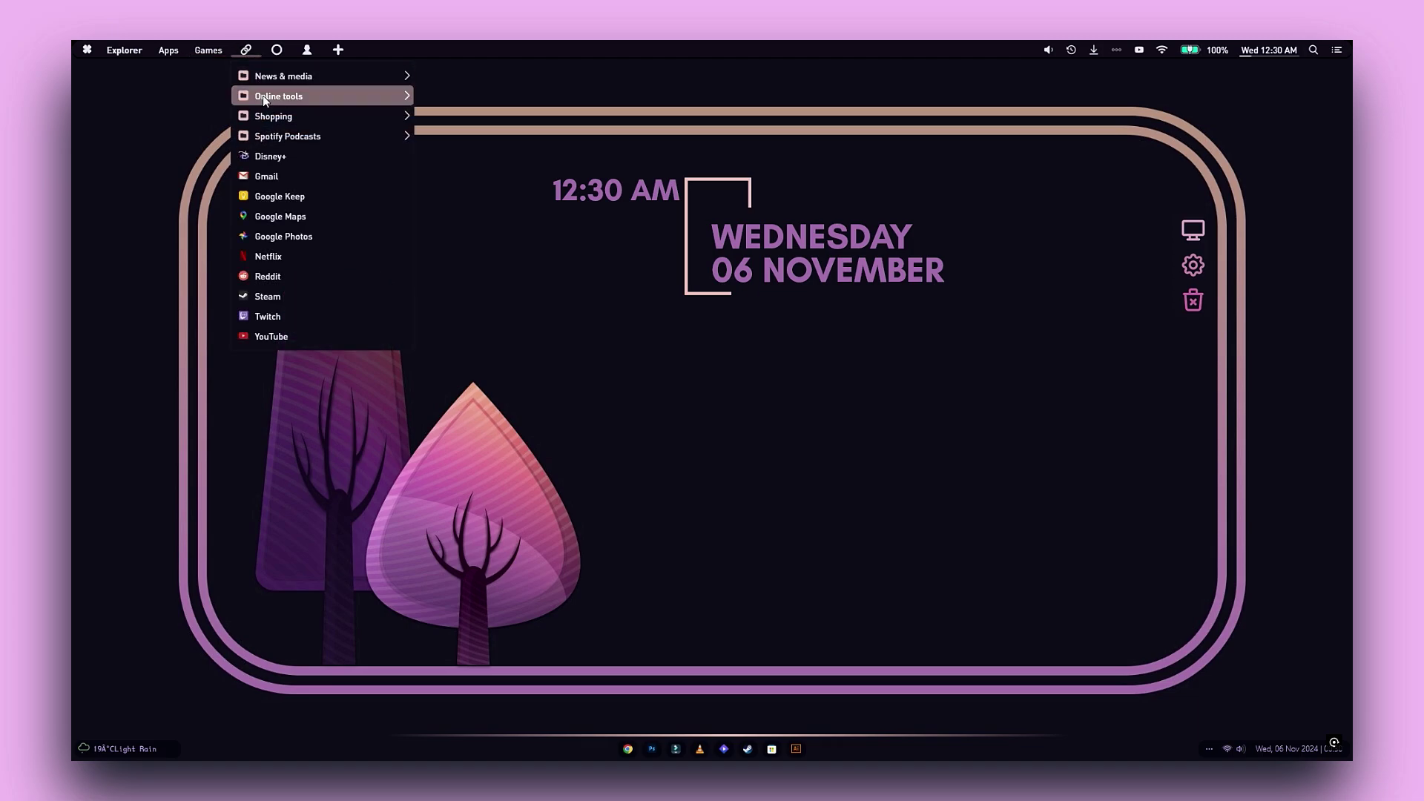
{"action": "left_click", "coordinate": [277, 50]}
{"action": "left_click", "coordinate": [307, 50]}
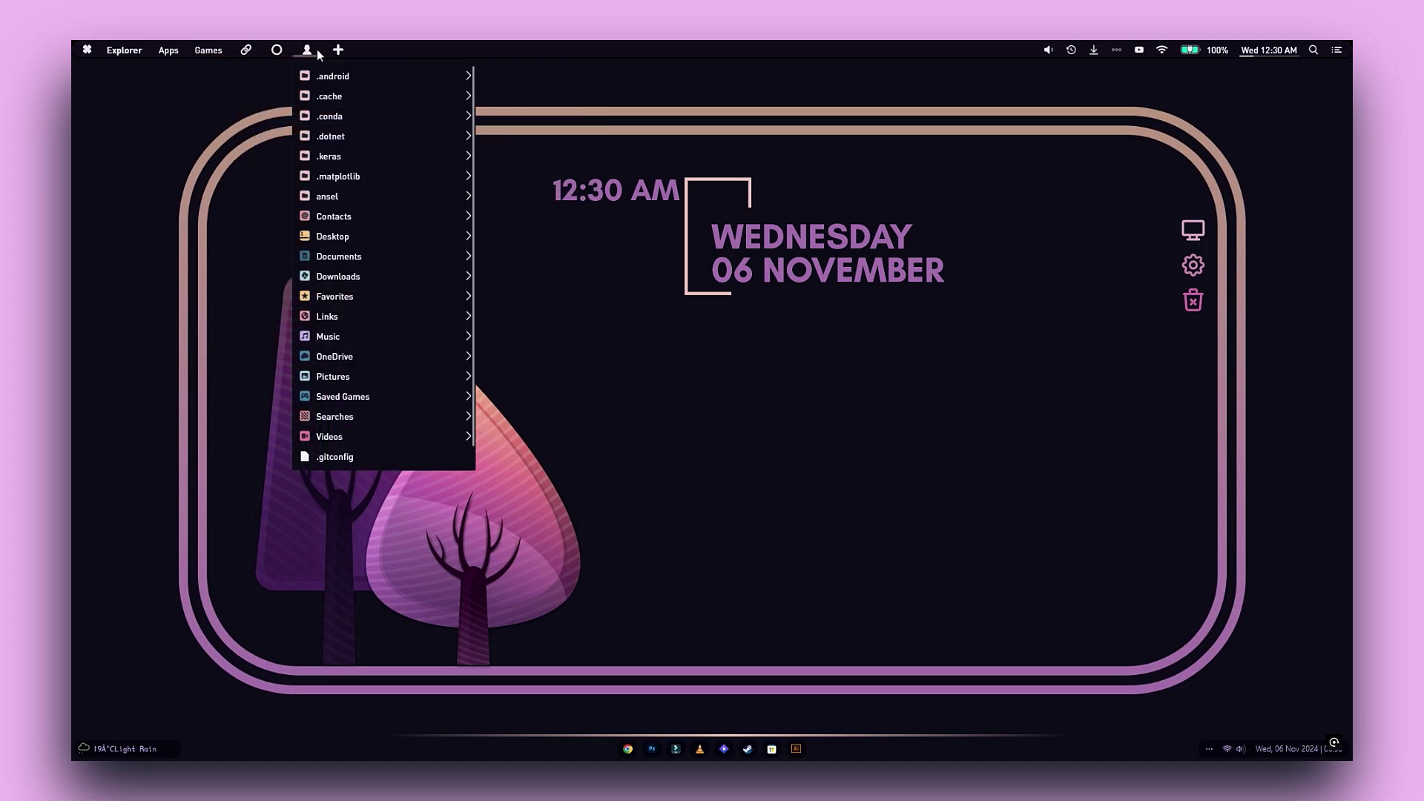
{"action": "left_click", "coordinate": [338, 49]}
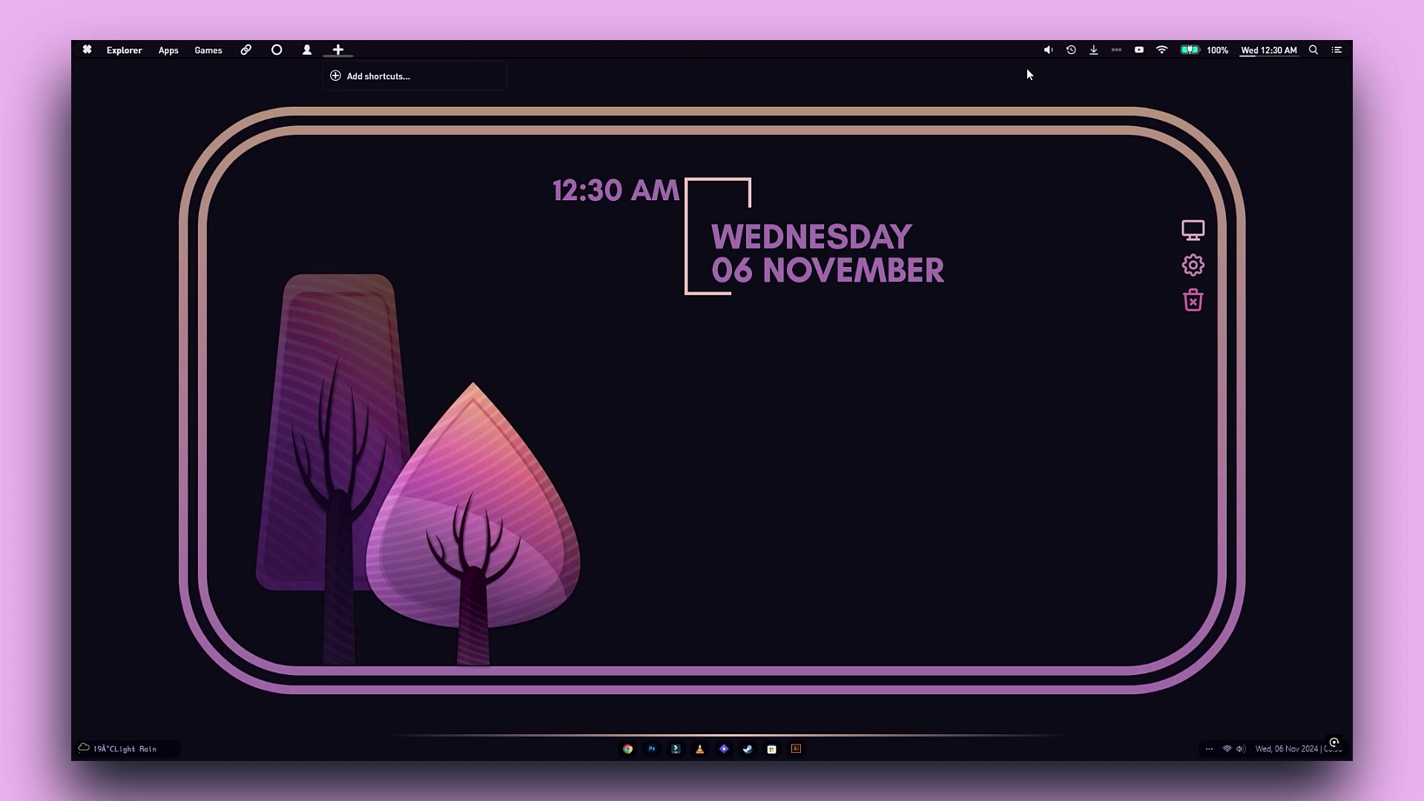
Examine the Droptop bar's volume, downloads, hidden tray icon, network and battery displays
{"action": "left_click", "coordinate": [1046, 49]}
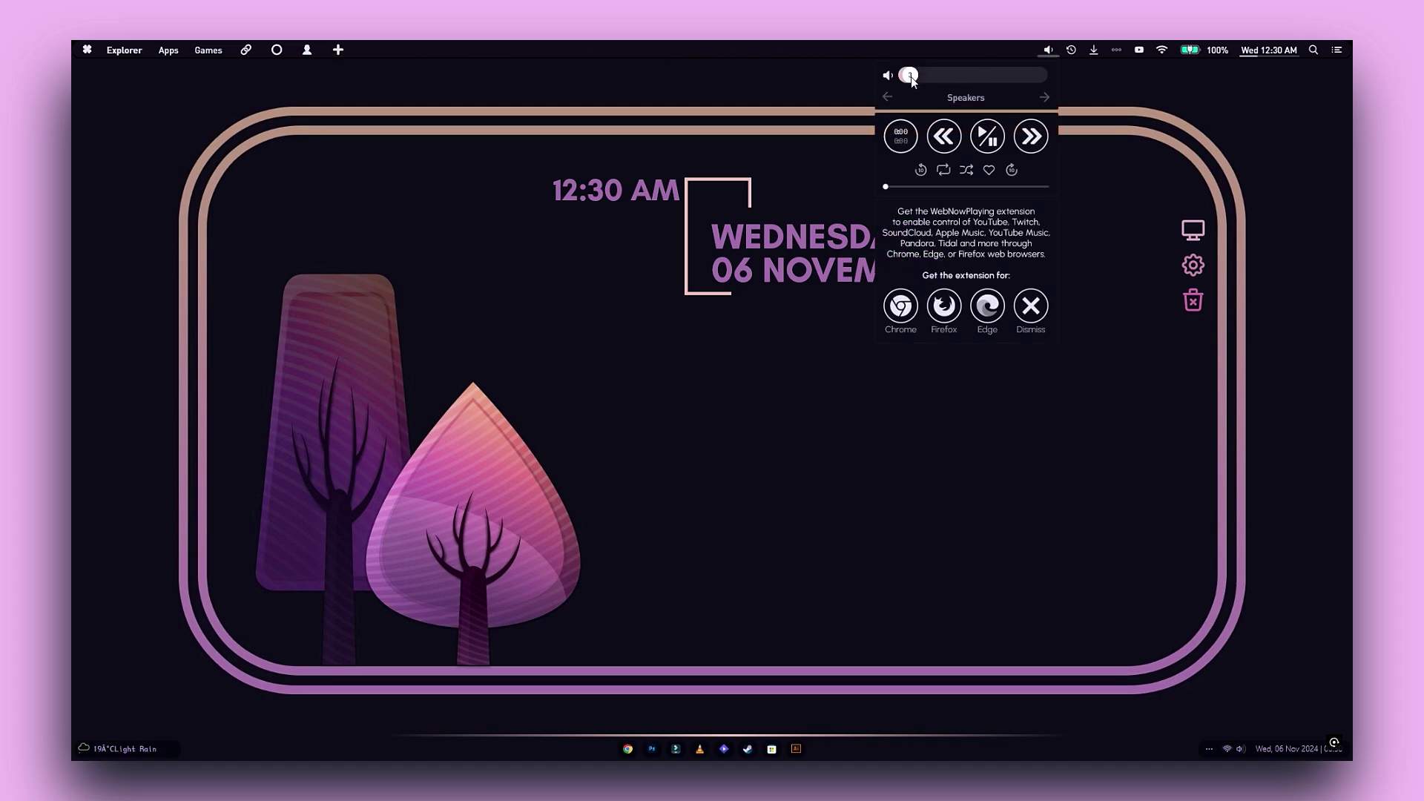
{"action": "left_click", "coordinate": [1055, 49]}
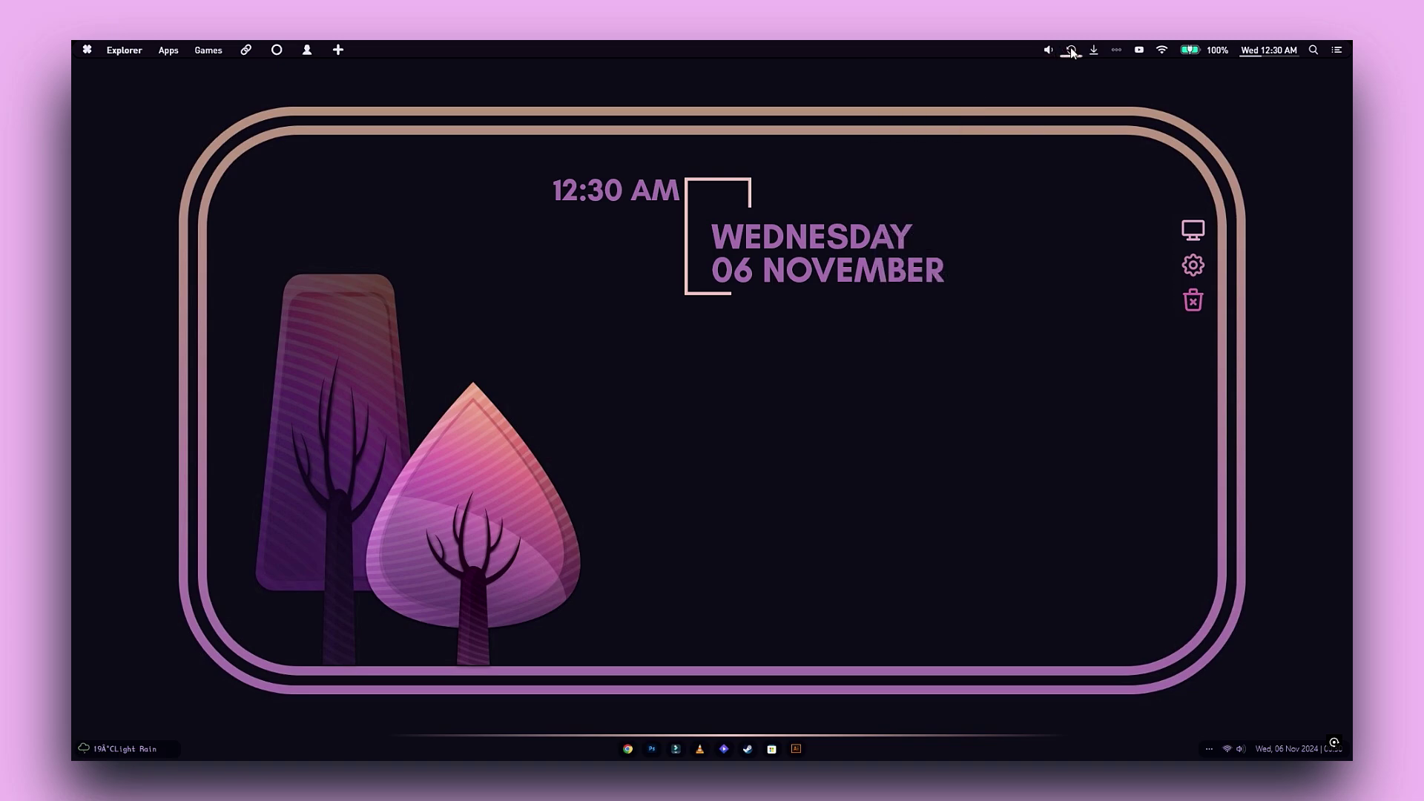
{"action": "left_click", "coordinate": [1093, 50]}
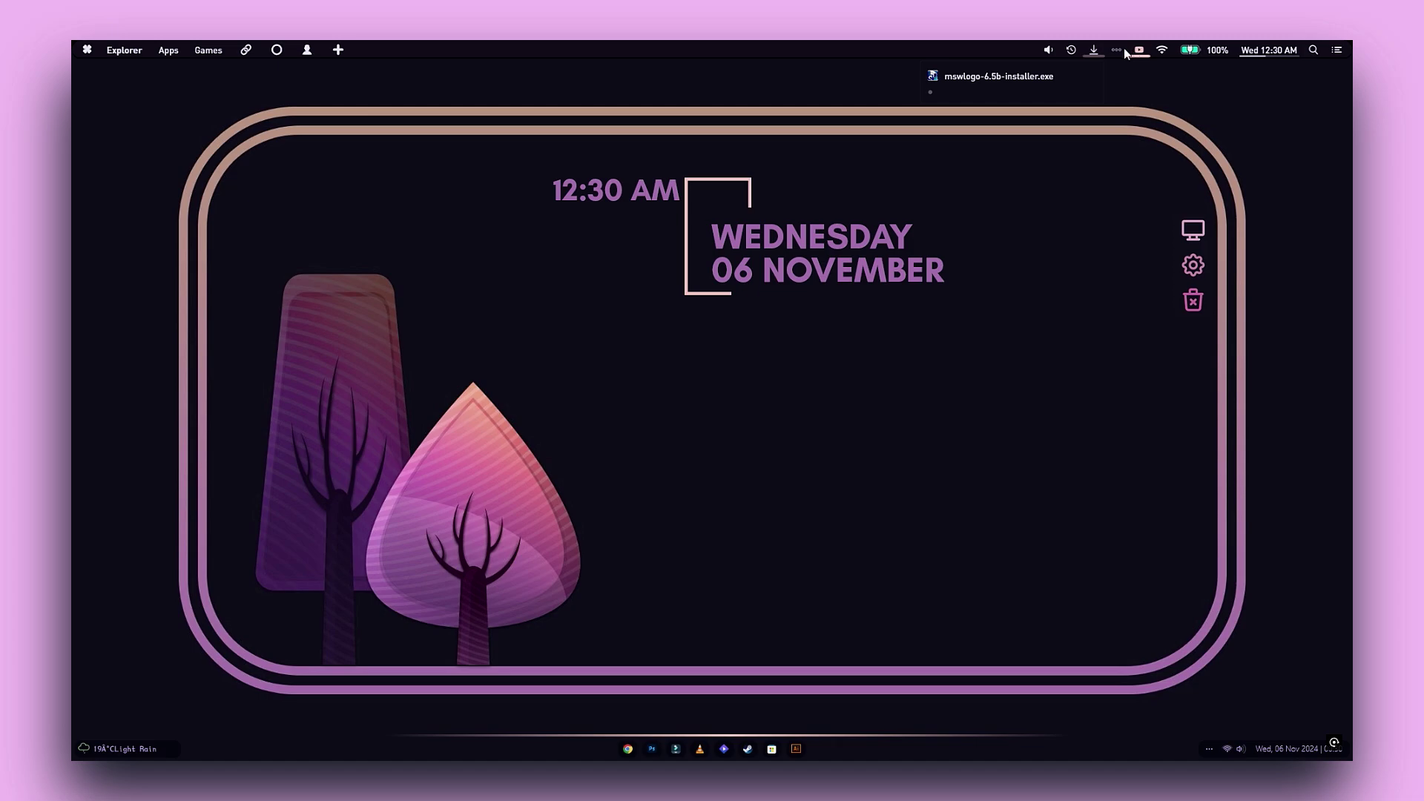
{"action": "left_click", "coordinate": [1116, 50]}
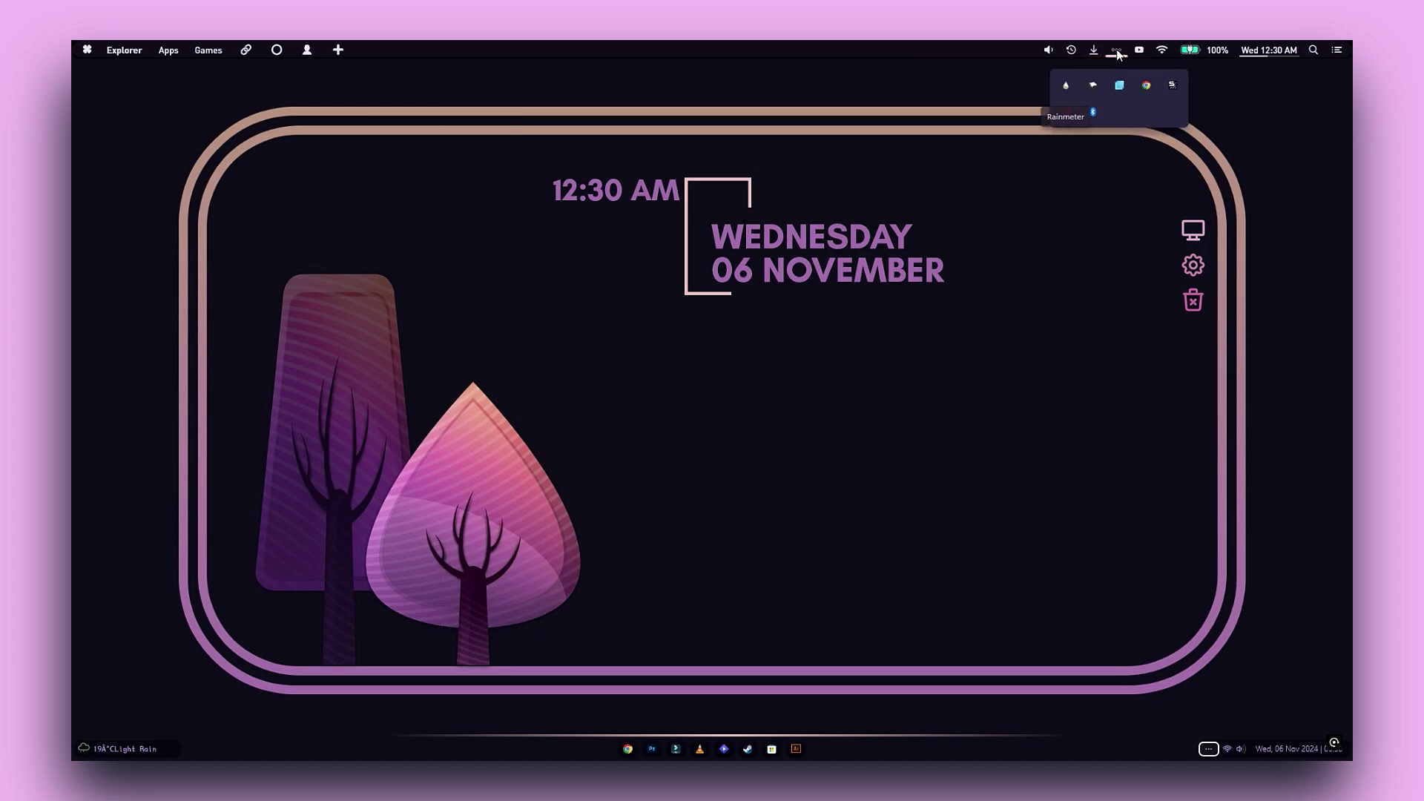
{"action": "left_click", "coordinate": [1117, 50]}
{"action": "left_click", "coordinate": [1162, 50]}
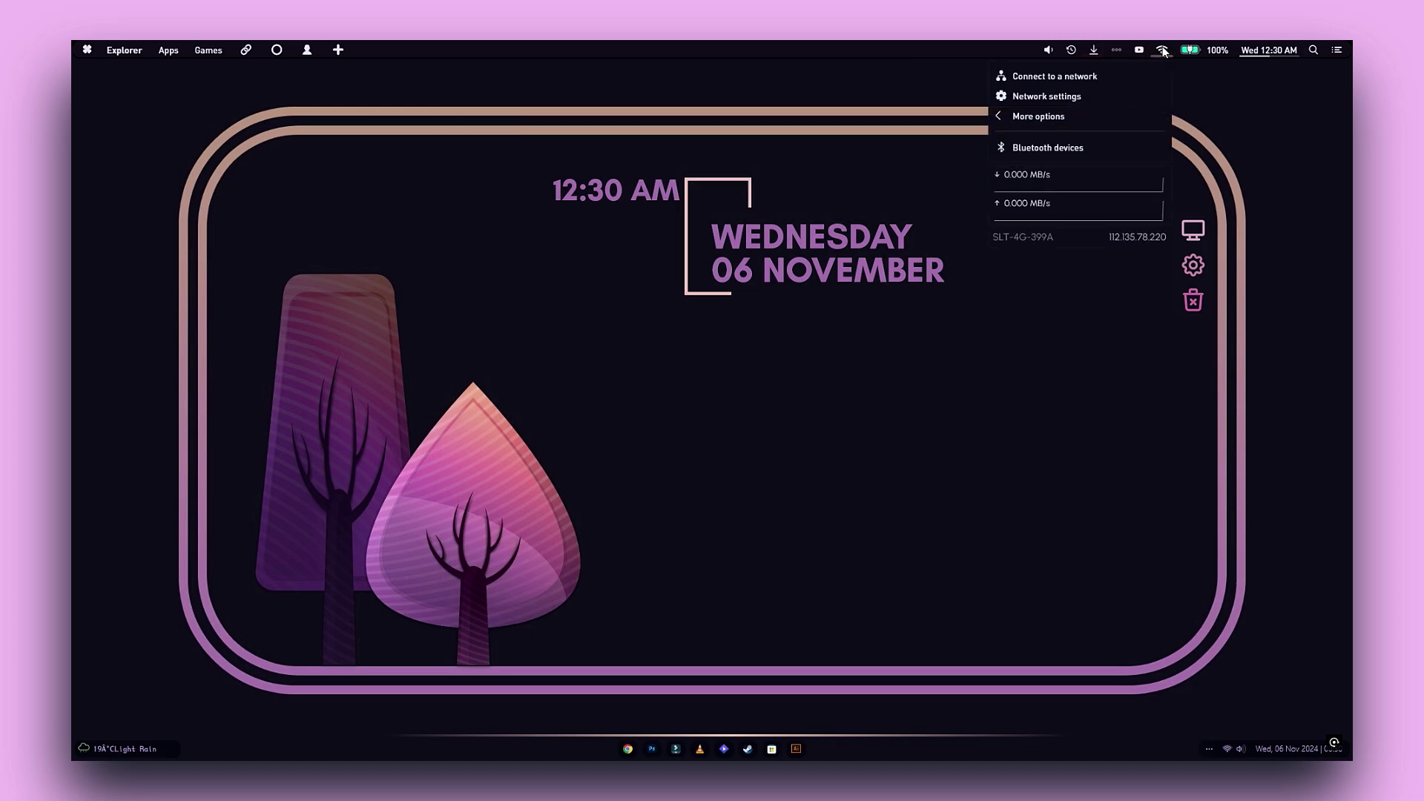
{"action": "left_click", "coordinate": [1162, 50]}
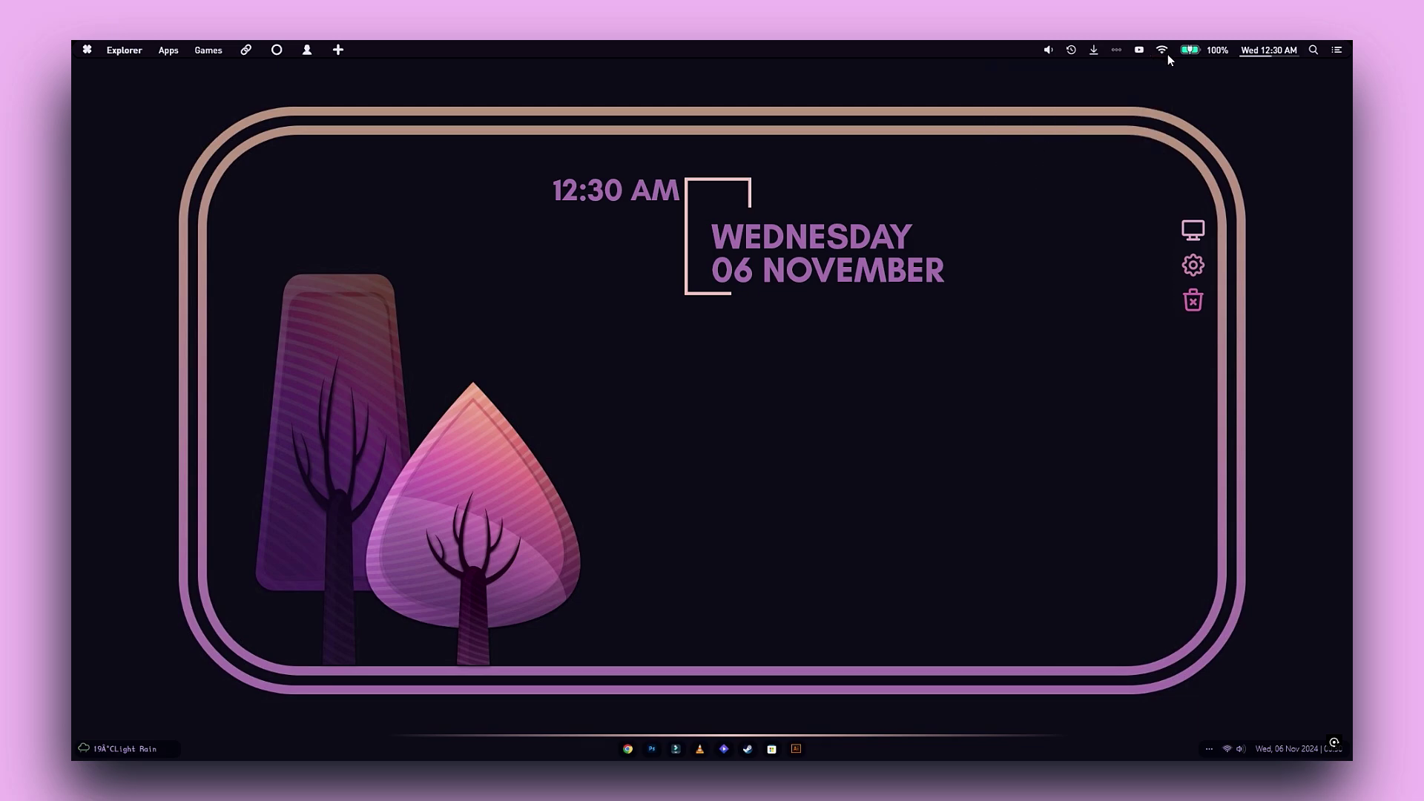
{"action": "left_click", "coordinate": [1187, 51]}
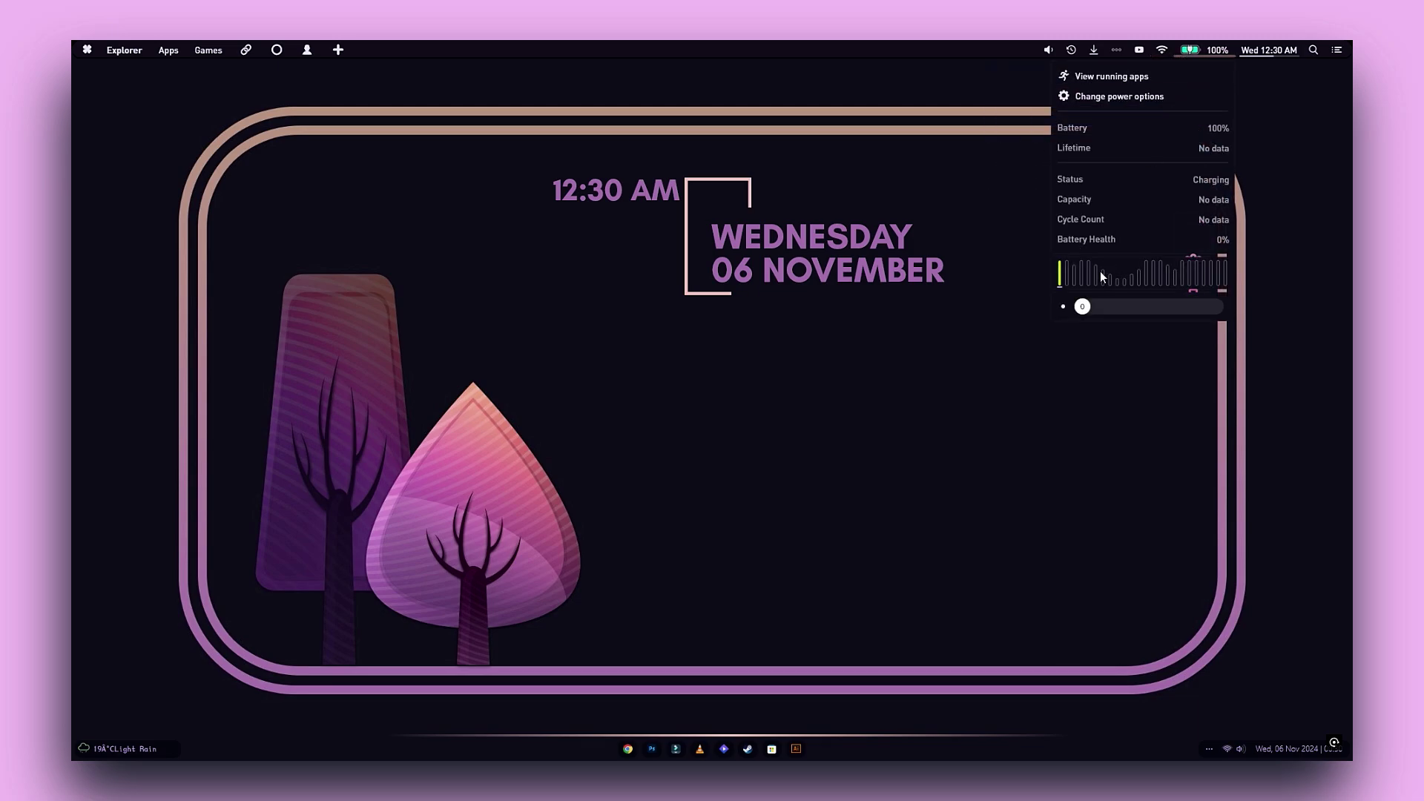
{"action": "left_click", "coordinate": [1187, 49]}
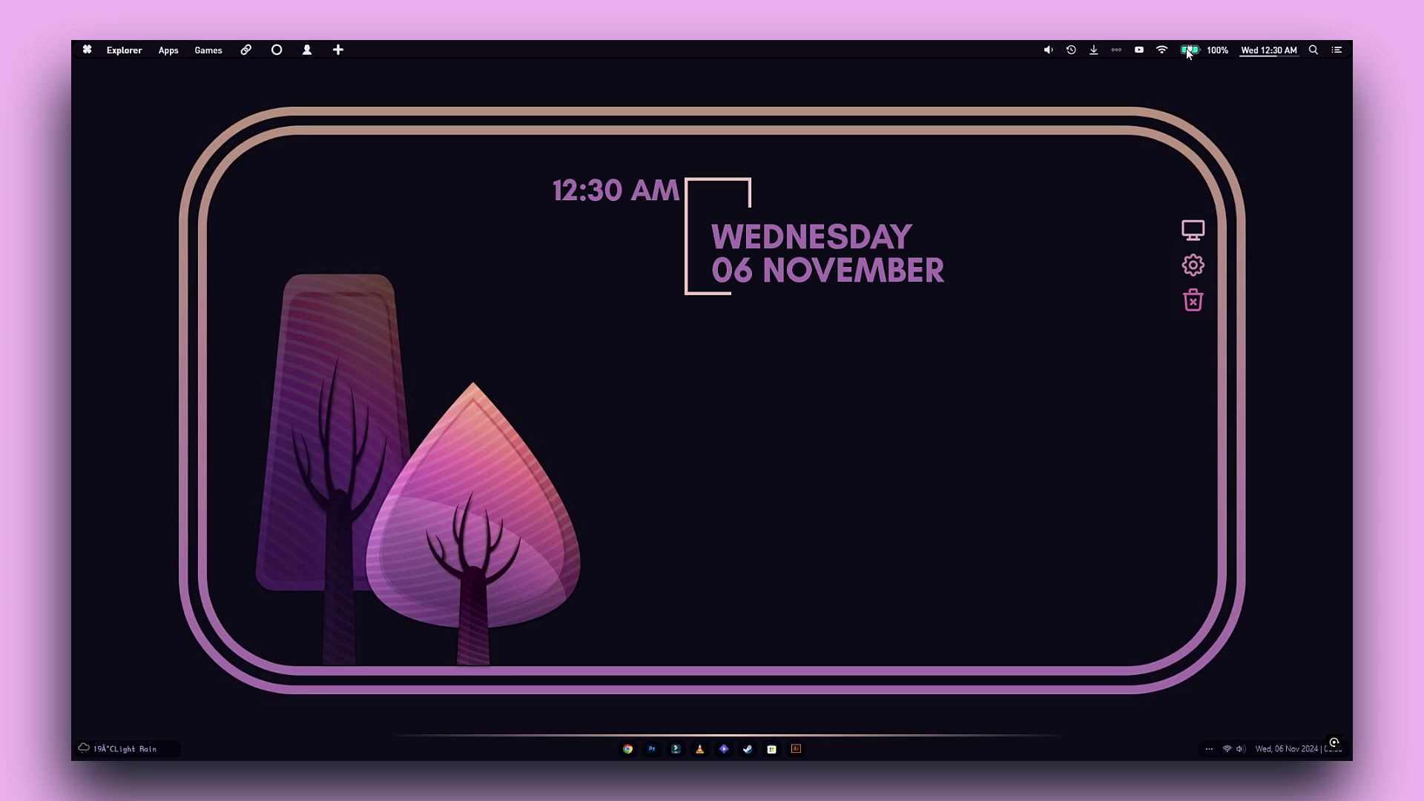
View the Droptop bar's clock calendar, Windows search and notification center
{"action": "left_click", "coordinate": [1272, 49]}
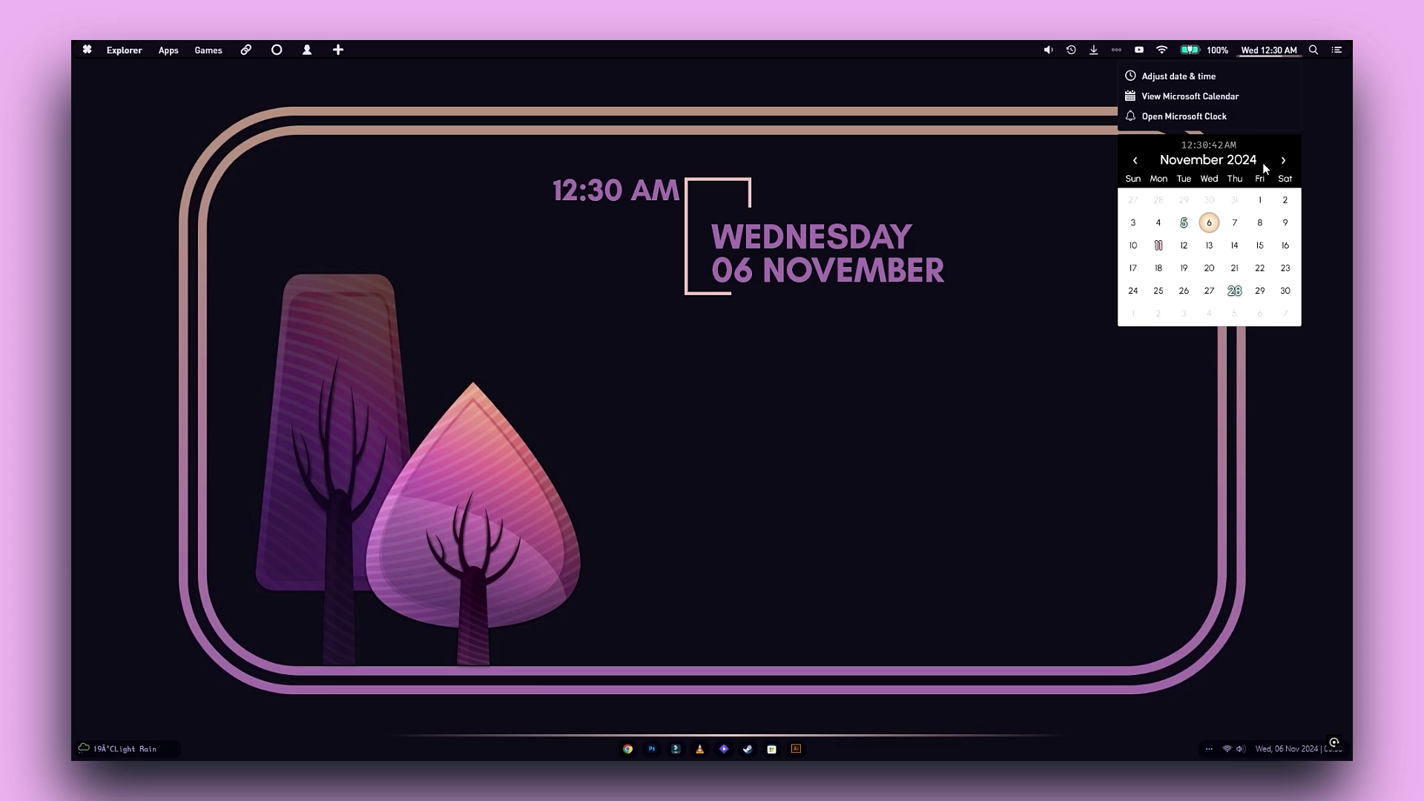
{"action": "left_click", "coordinate": [1314, 49]}
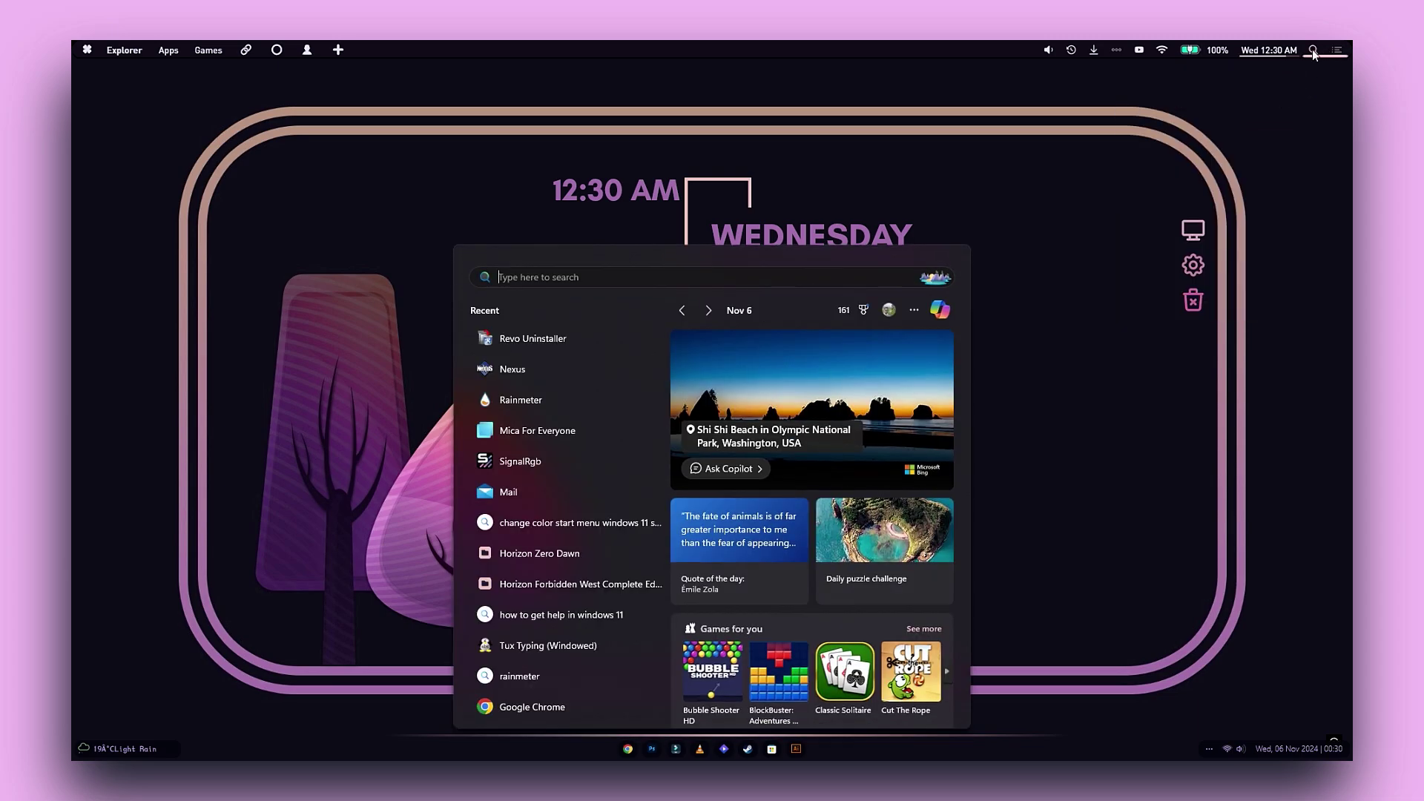
{"action": "left_click", "coordinate": [1312, 50]}
{"action": "left_click", "coordinate": [1337, 50]}
{"action": "left_click", "coordinate": [1337, 50]}
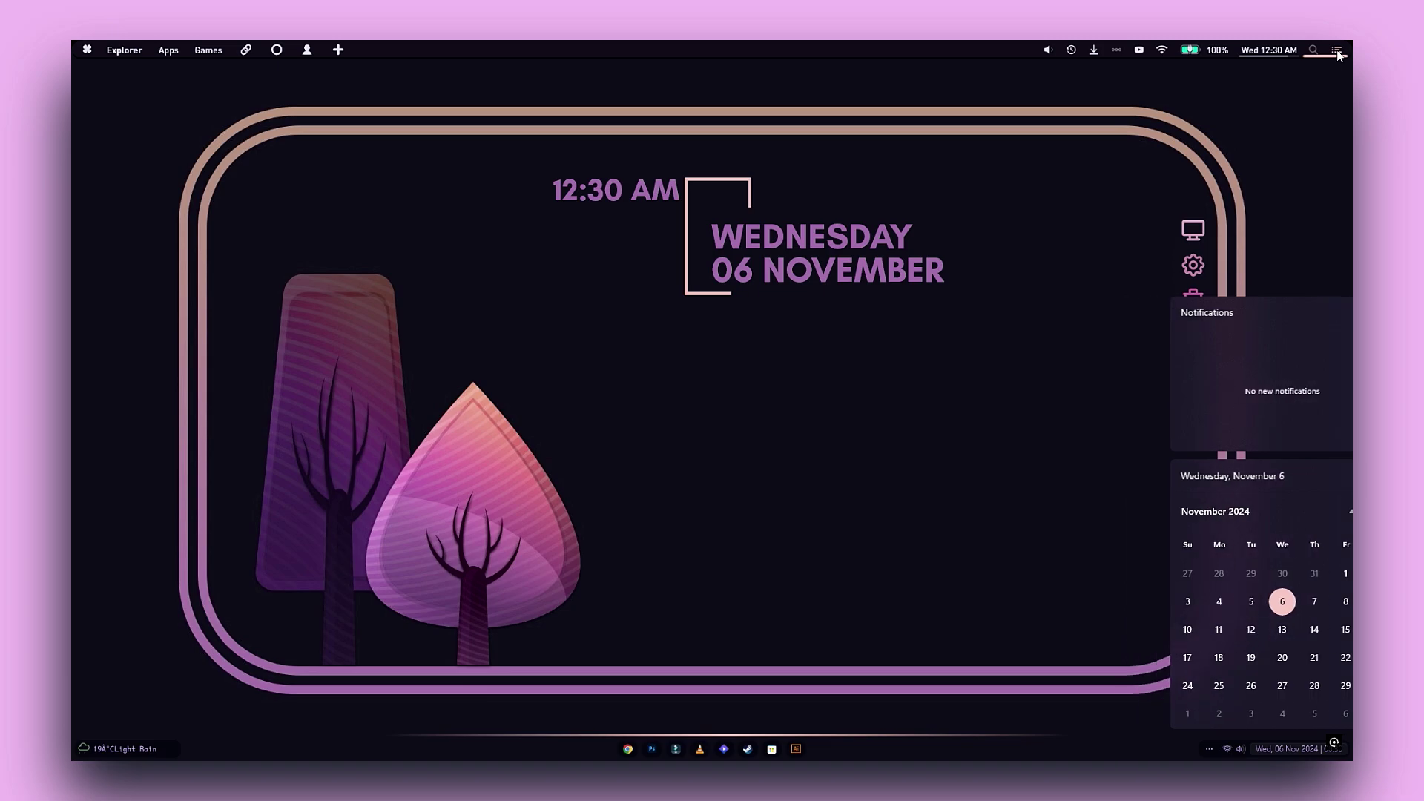
View the notifications and calendar from the taskbar clock, and show and hide the taskbar's hidden tray icons
{"action": "left_click", "coordinate": [1281, 743]}
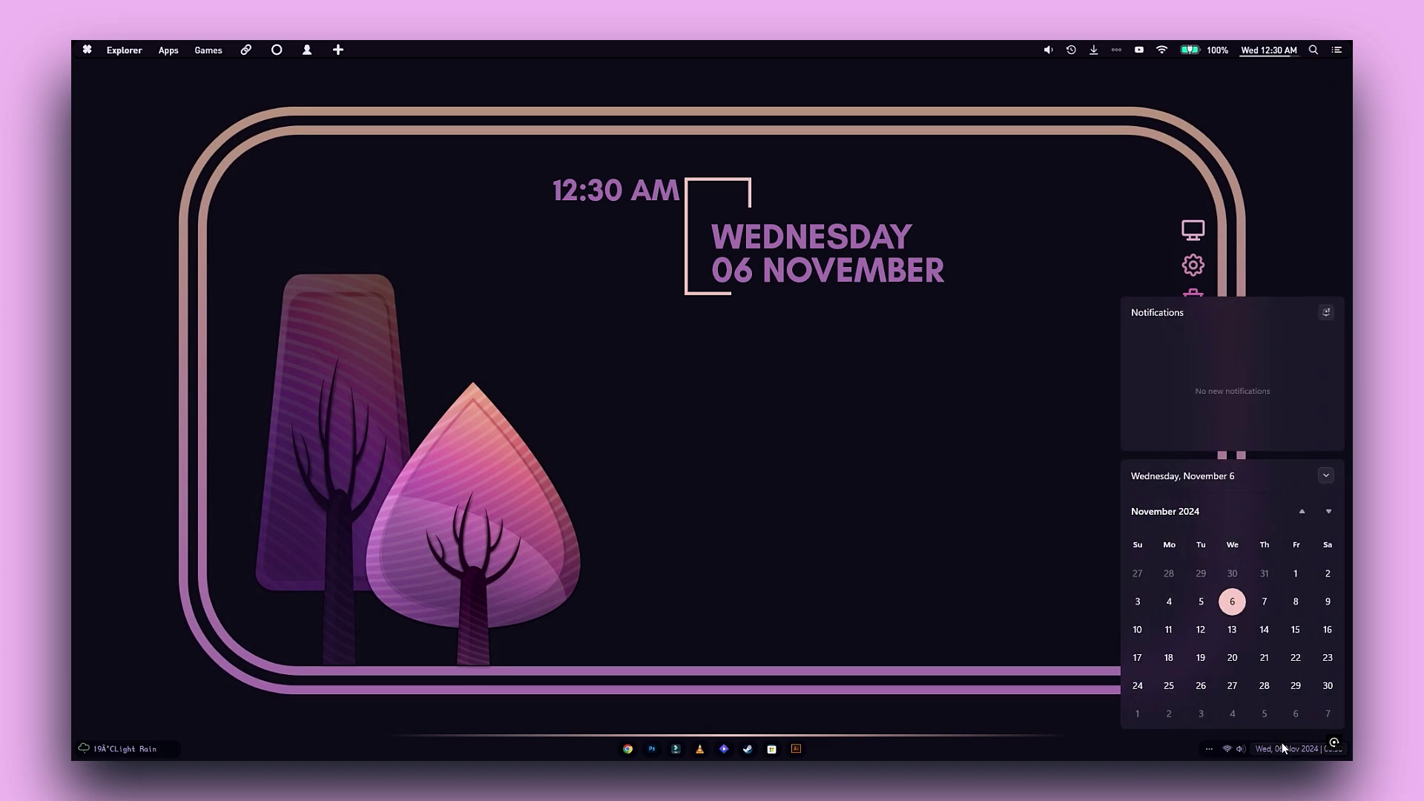
{"action": "left_click", "coordinate": [1283, 746]}
{"action": "left_click", "coordinate": [1209, 749]}
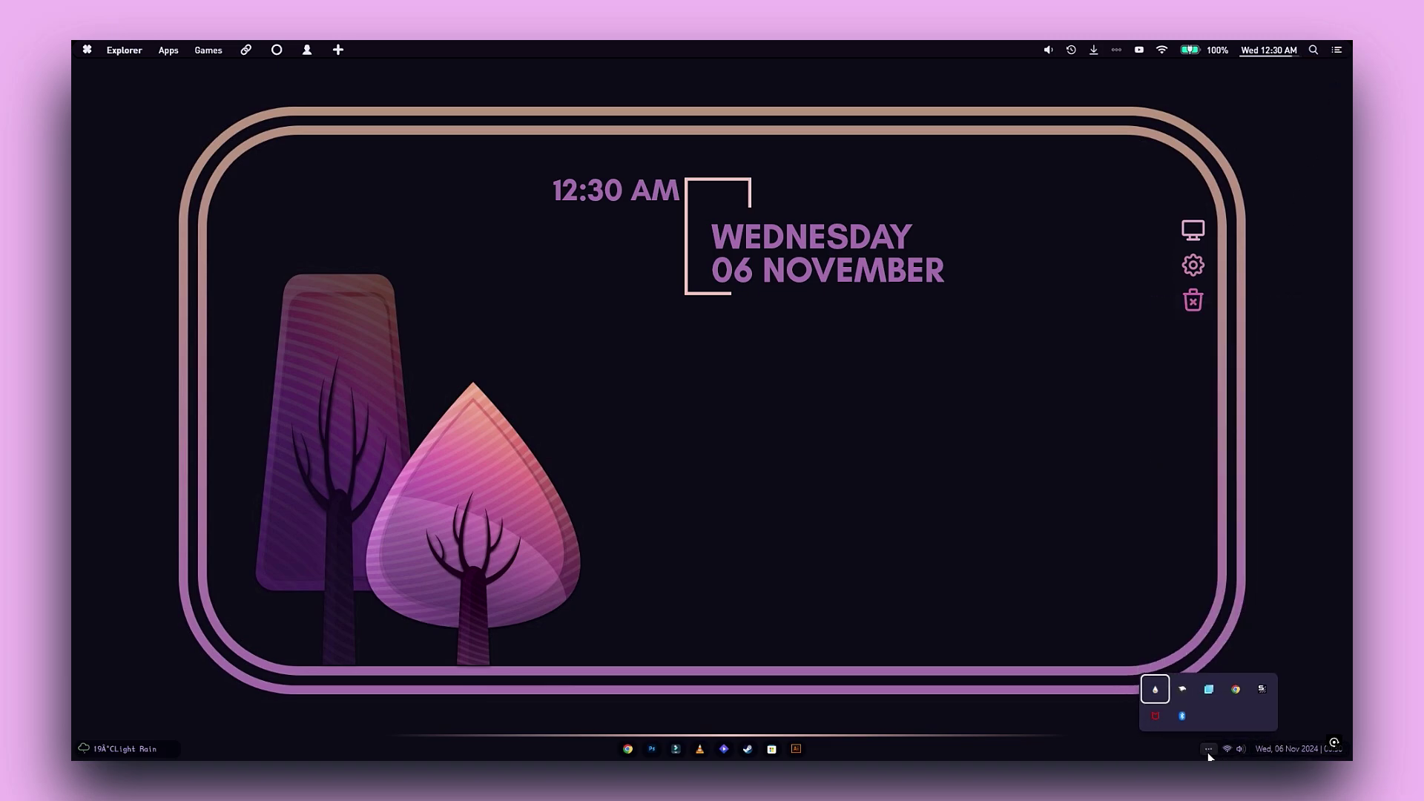
{"action": "left_click", "coordinate": [1209, 749]}
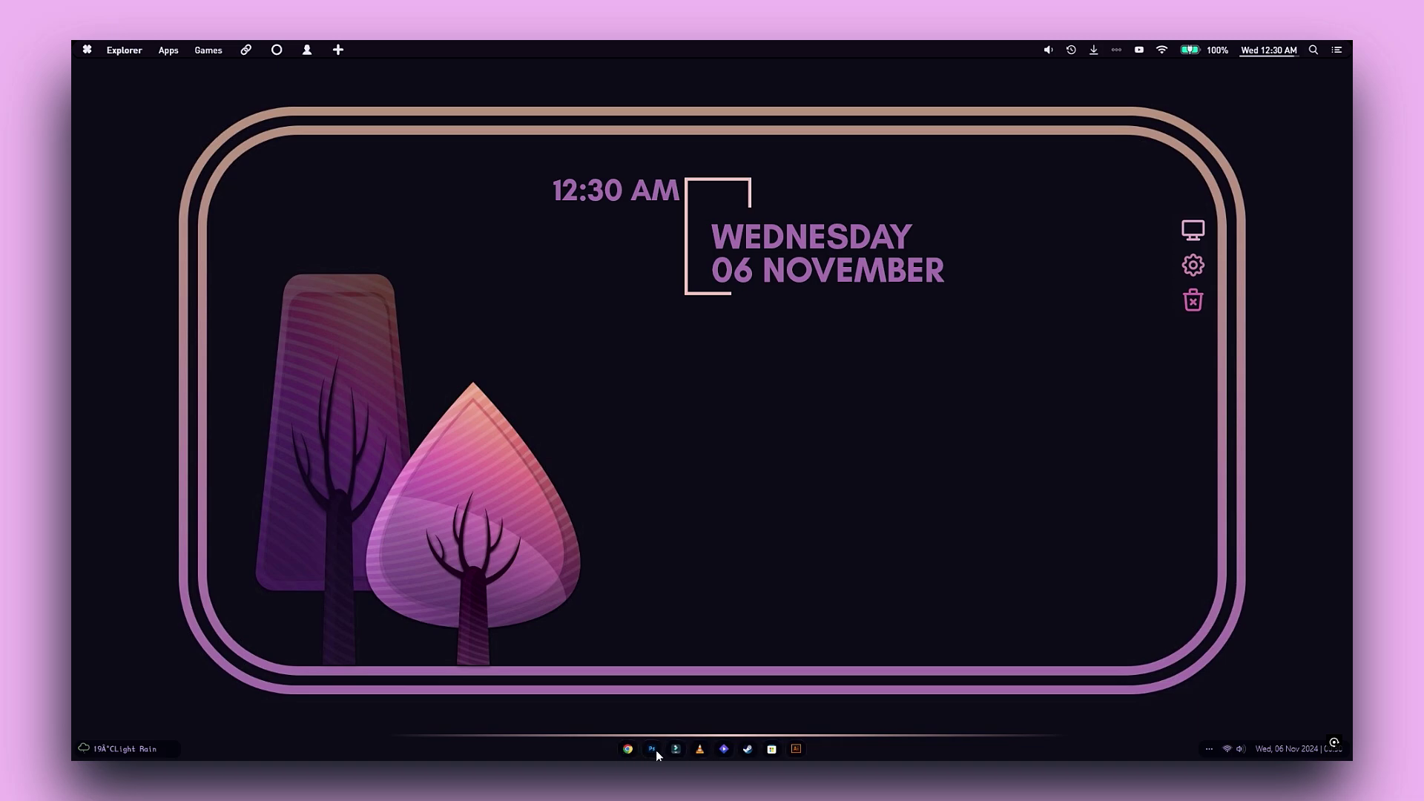
Reopen the Start menu and browse through its pinned apps
{"action": "key", "text": "super"}
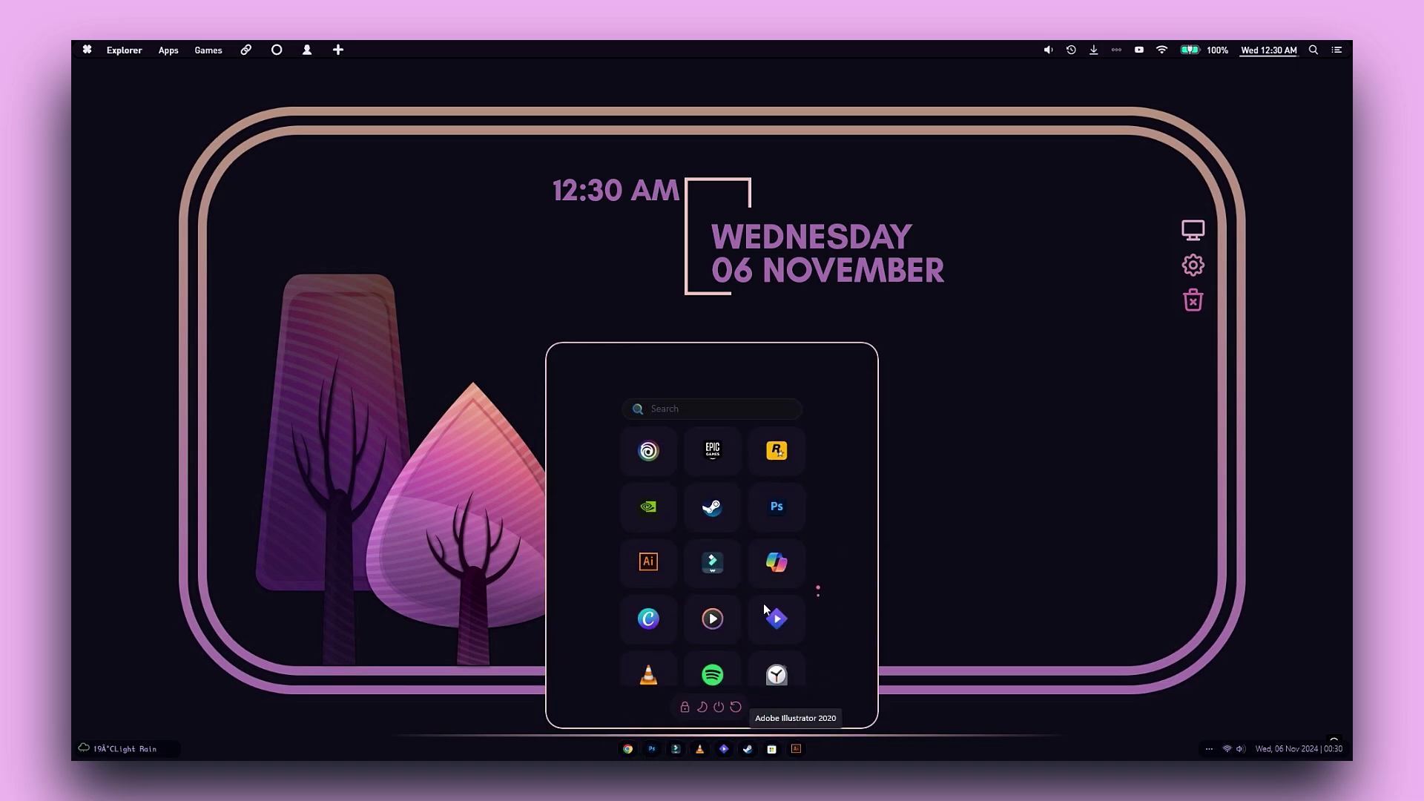
{"action": "scroll", "coordinate": [755, 589], "scroll_direction": "down", "scroll_amount": 5}
{"action": "scroll", "coordinate": [755, 589], "scroll_direction": "up", "scroll_amount": 5}
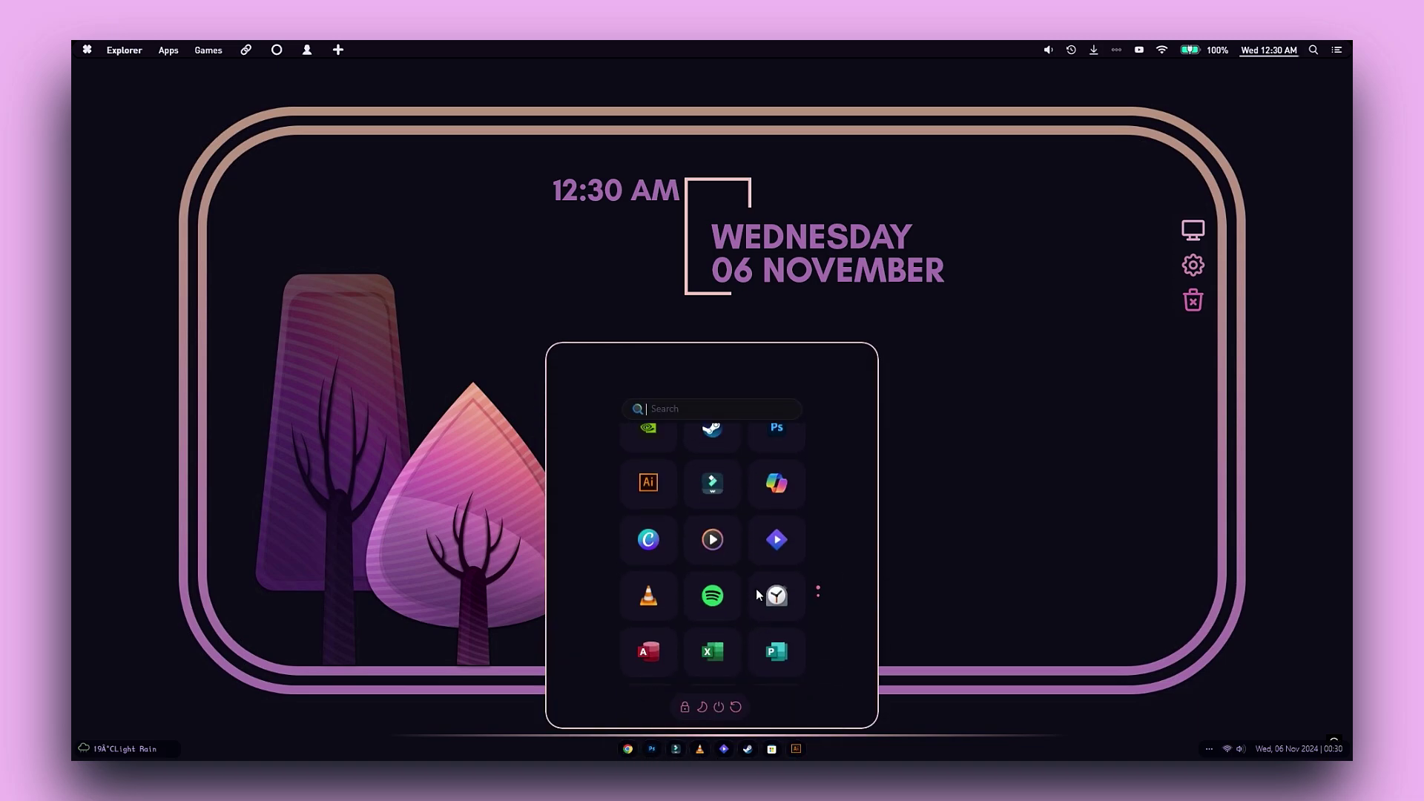
Dismiss the Start menu and view the themed This PC and Control Panel windows, closing each one
{"action": "left_click", "coordinate": [977, 443]}
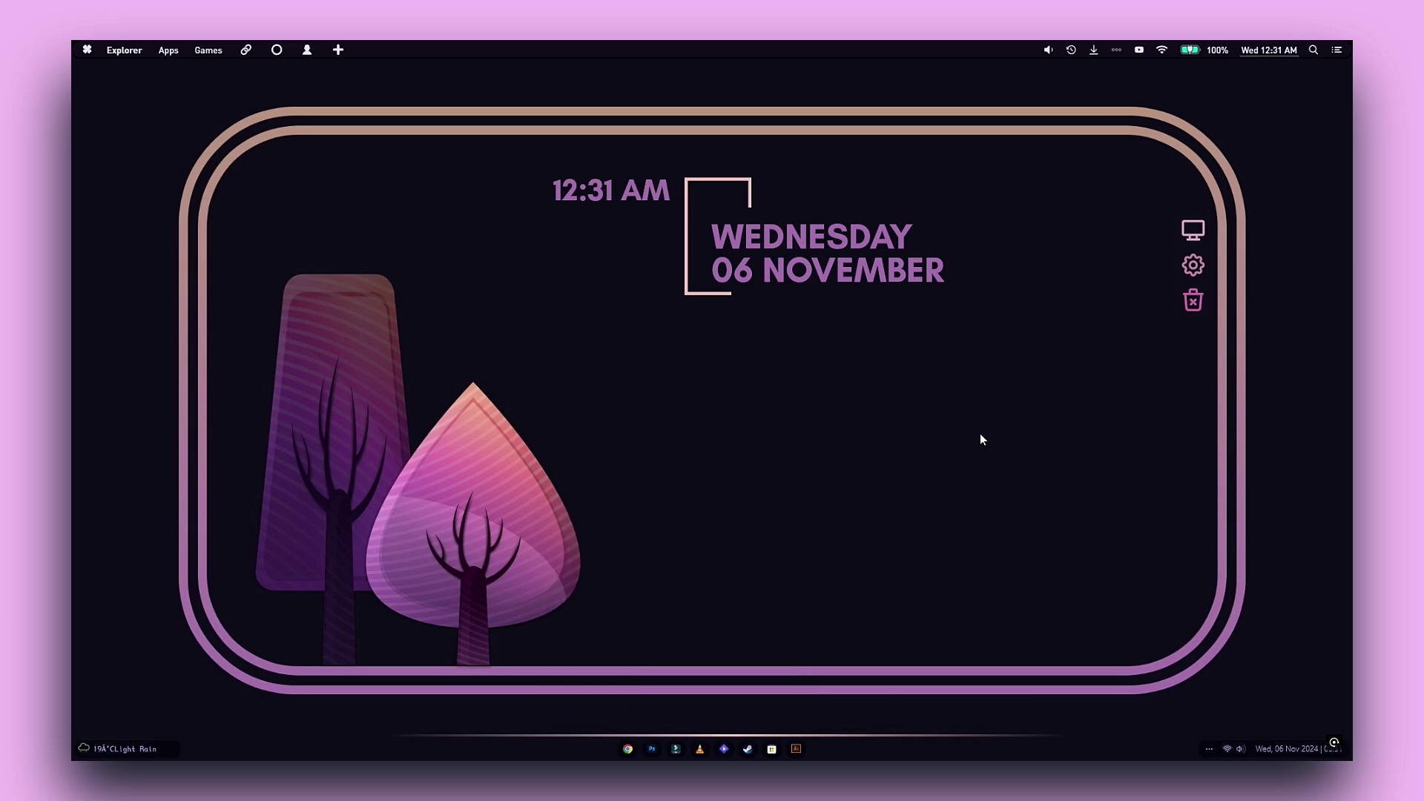
{"action": "left_click", "coordinate": [1193, 231]}
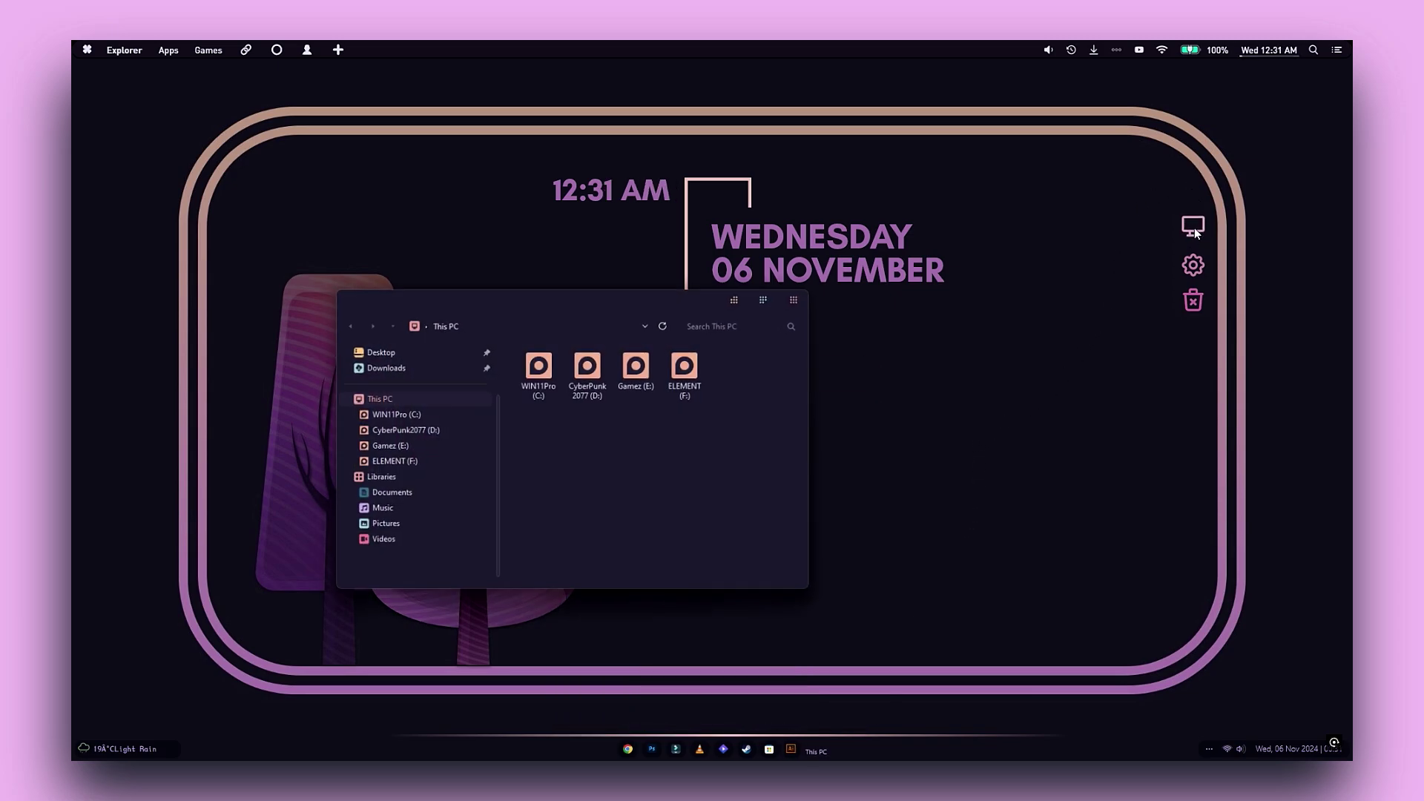
{"action": "left_click", "coordinate": [802, 297]}
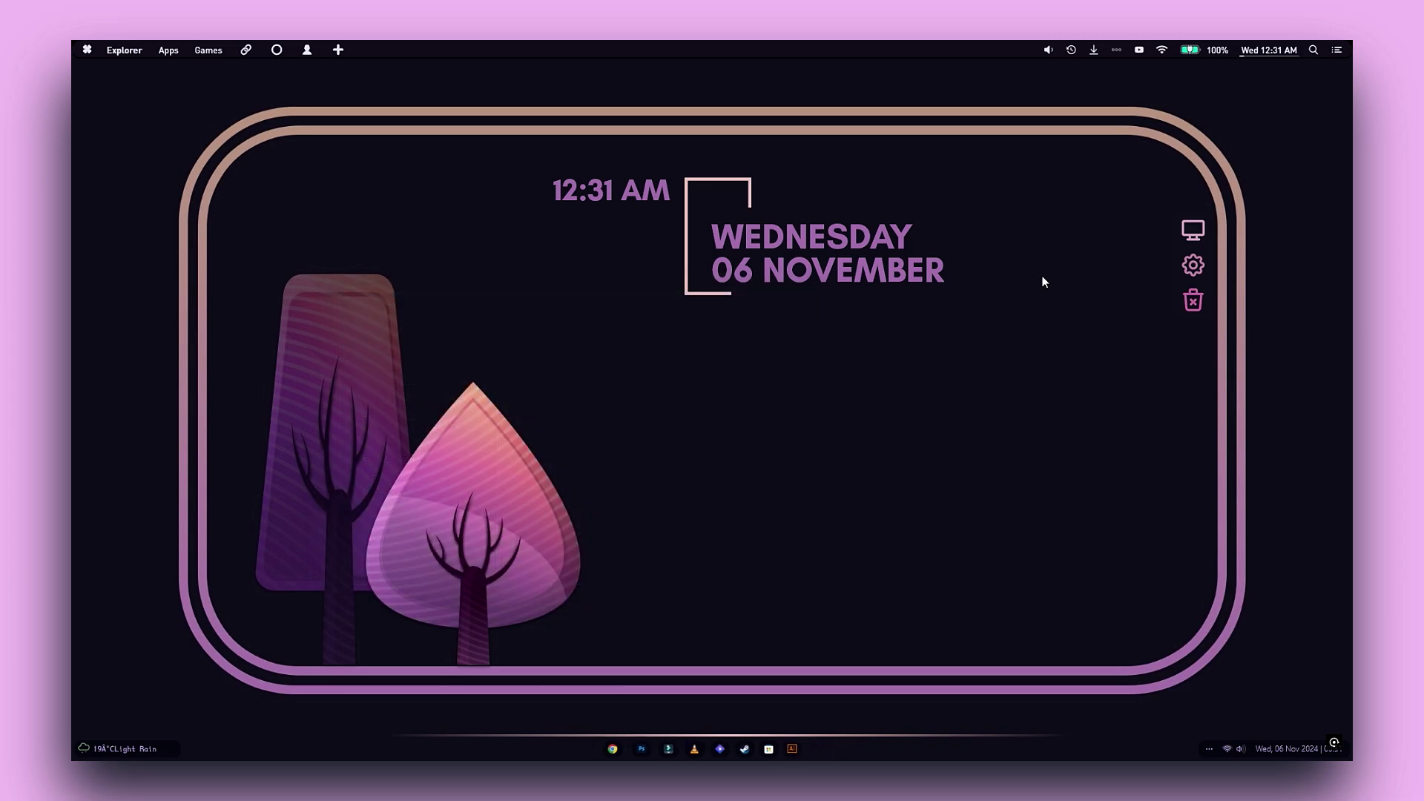
{"action": "left_click", "coordinate": [1188, 264]}
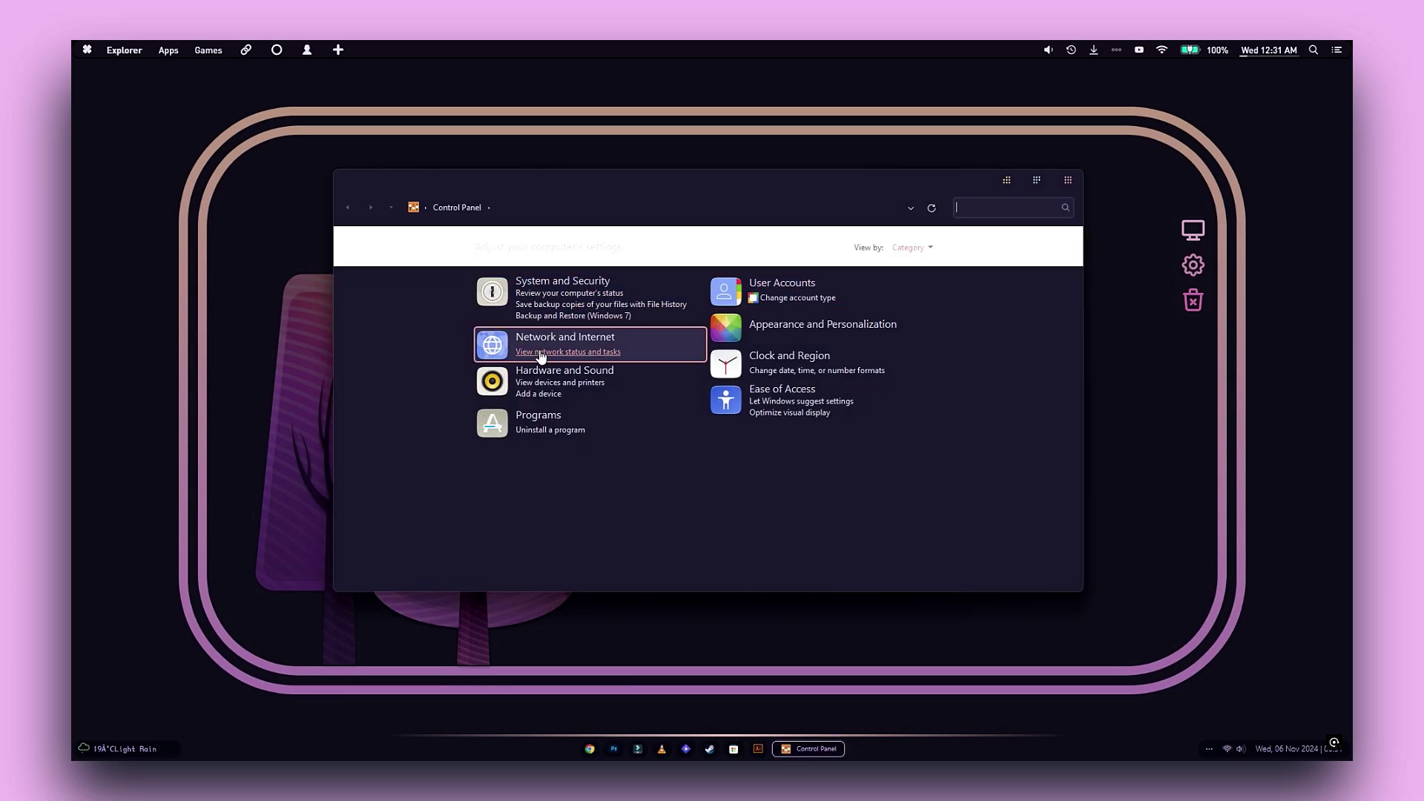
{"action": "left_click", "coordinate": [1065, 182]}
Permanently delete all items in the Recycle Bin and close its window
{"action": "left_click", "coordinate": [1193, 301]}
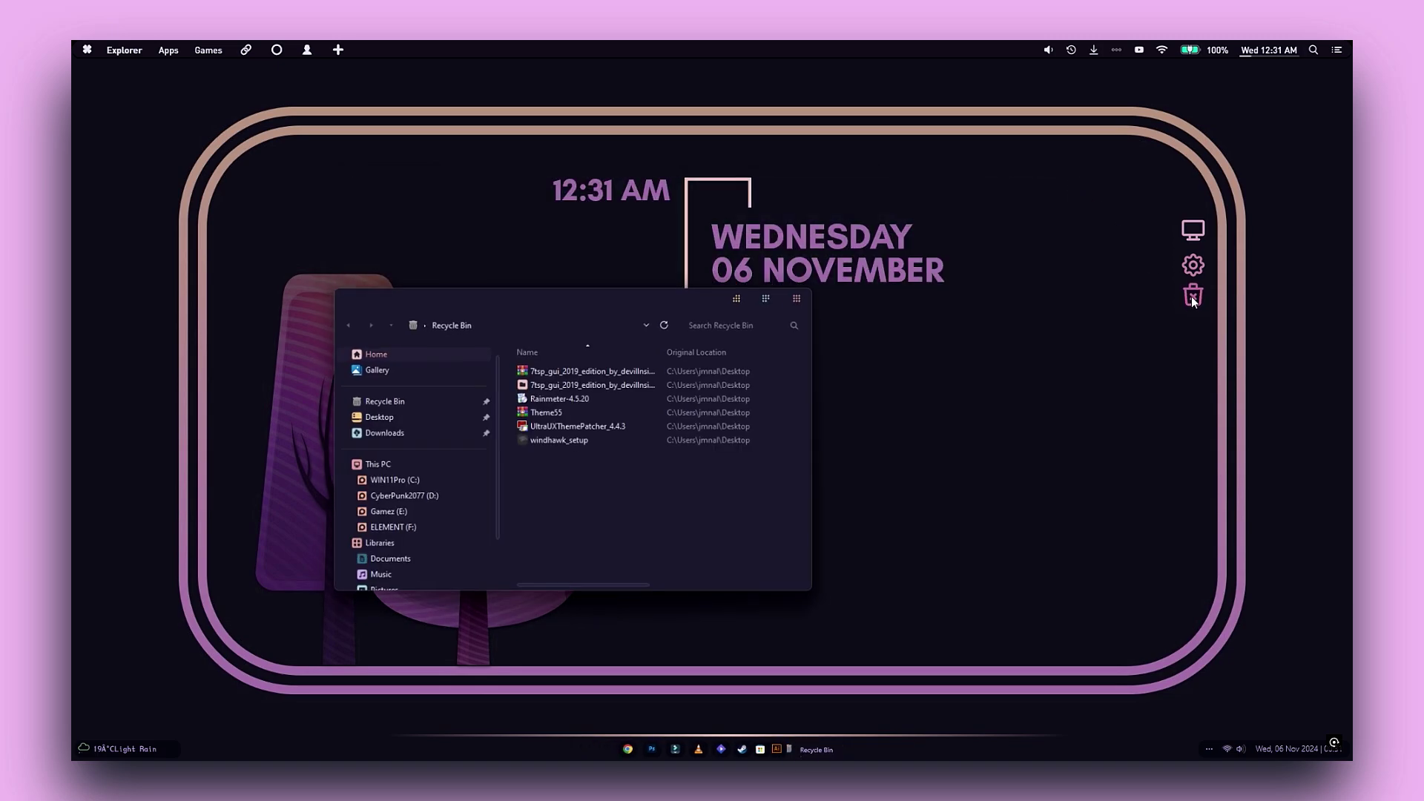
{"action": "left_click_drag", "start_coordinate": [665, 497], "coordinate": [571, 360]}
{"action": "right_click", "coordinate": [571, 376]}
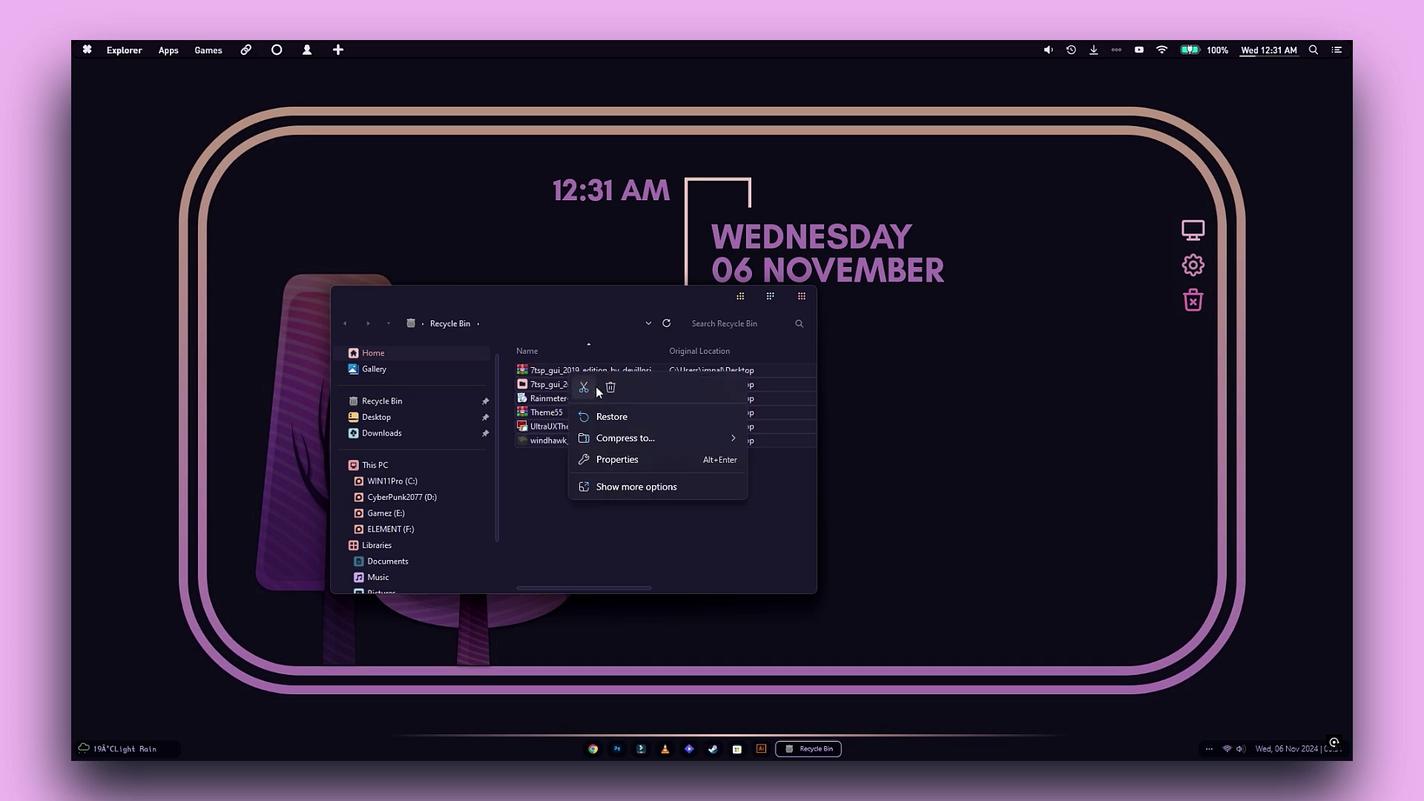
{"action": "left_click", "coordinate": [611, 389]}
{"action": "left_click", "coordinate": [764, 415]}
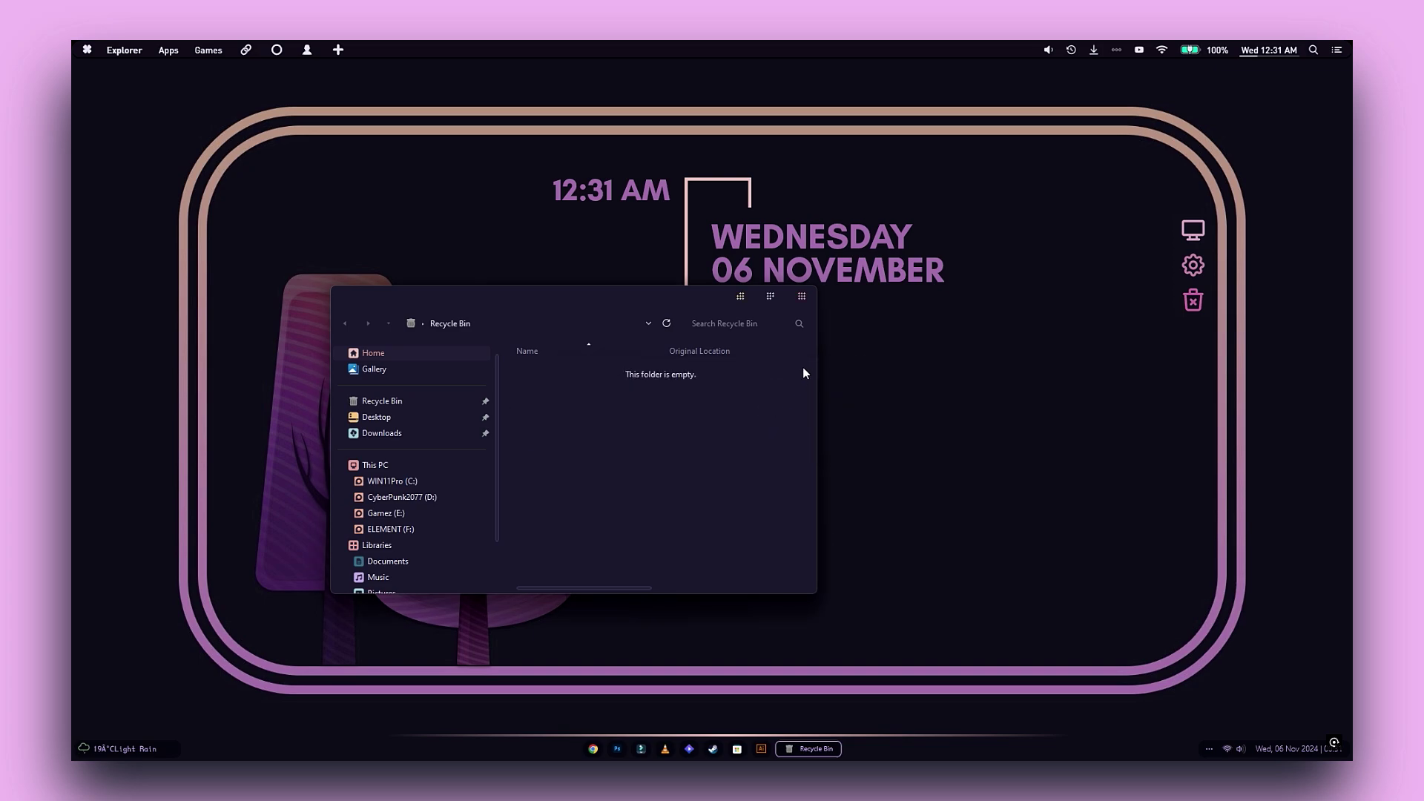
{"action": "left_click", "coordinate": [801, 296]}
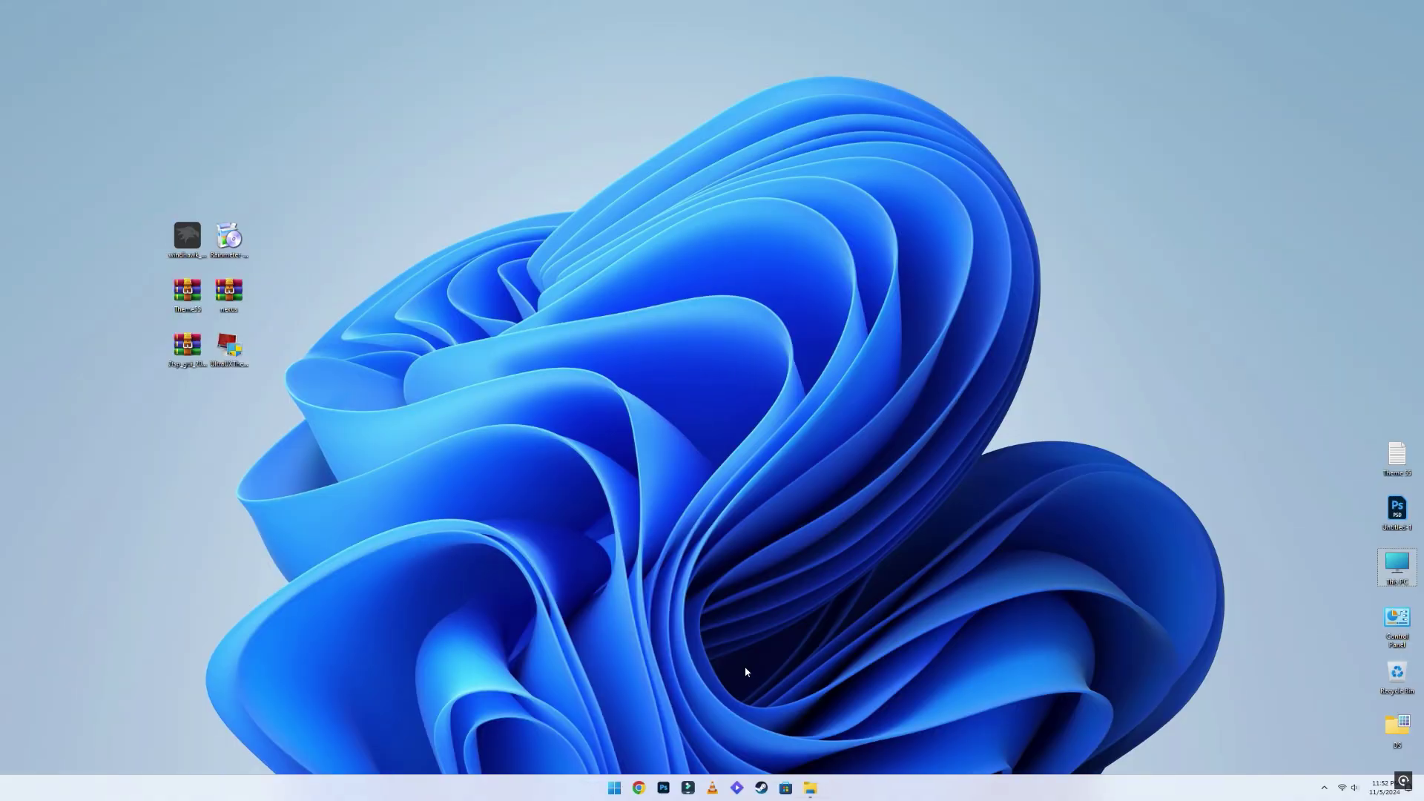
Run UltraUXThemePatcher_4.4.3.exe with administrator permission and accept its license agreement
{"action": "double_click", "coordinate": [229, 345]}
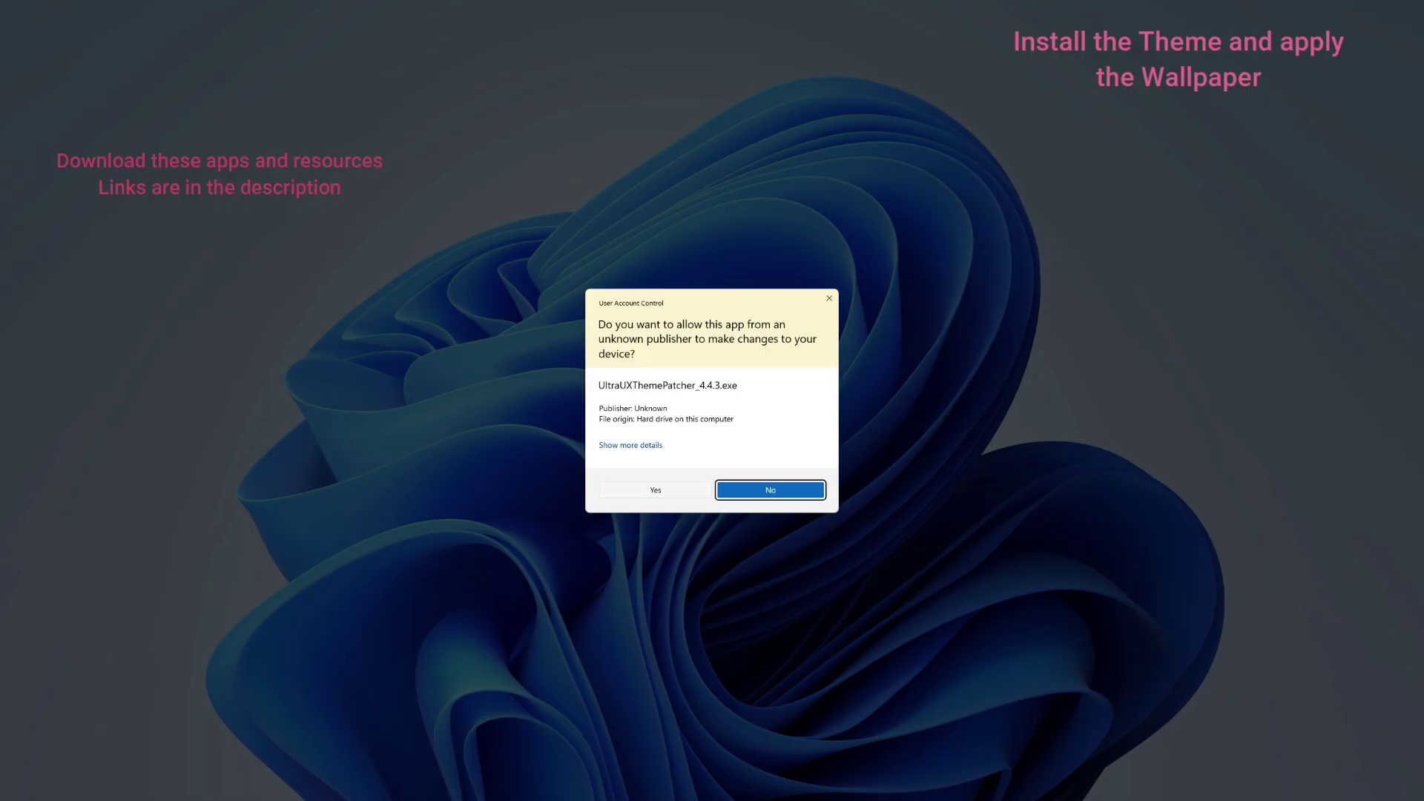
{"action": "left_click", "coordinate": [655, 490]}
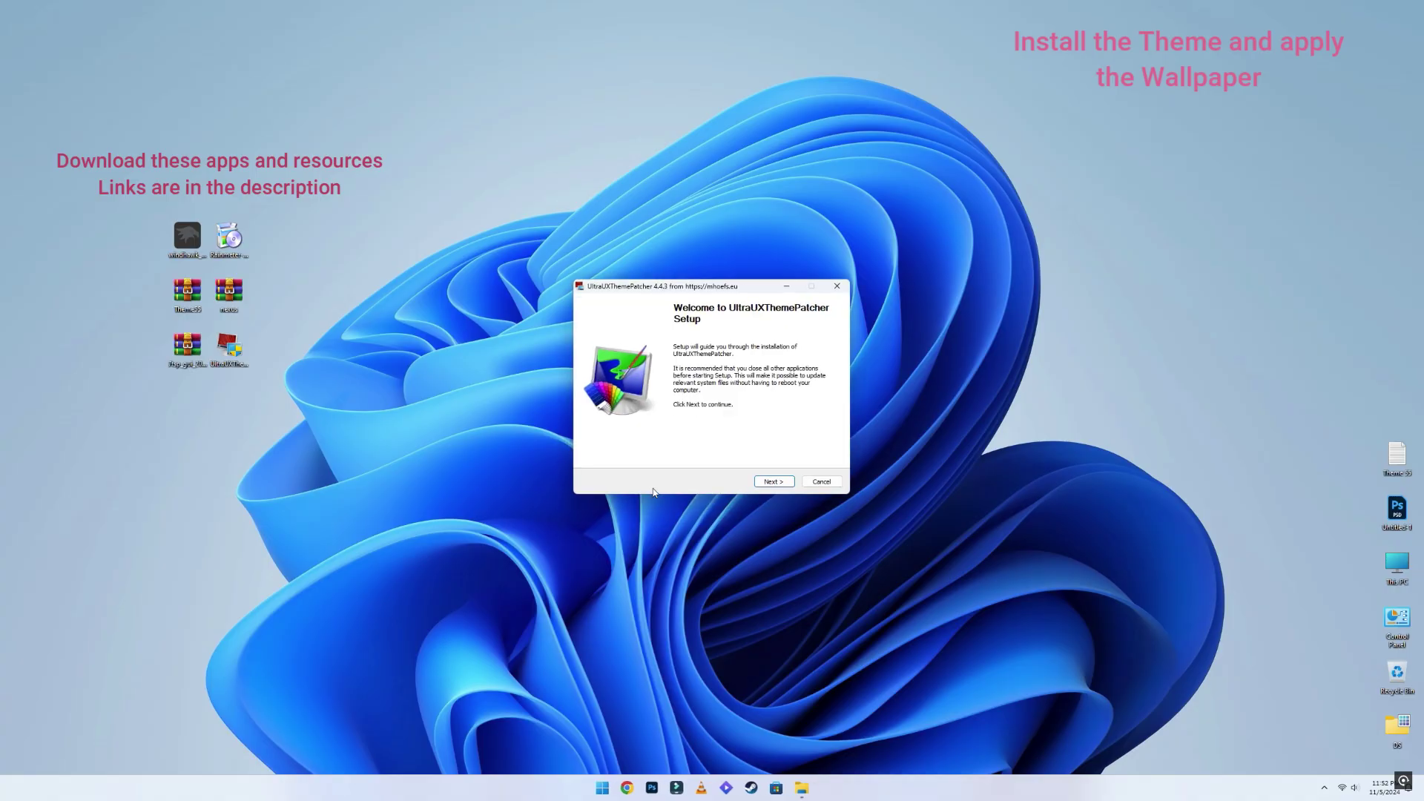
{"action": "left_click", "coordinate": [764, 484]}
{"action": "left_click", "coordinate": [662, 456]}
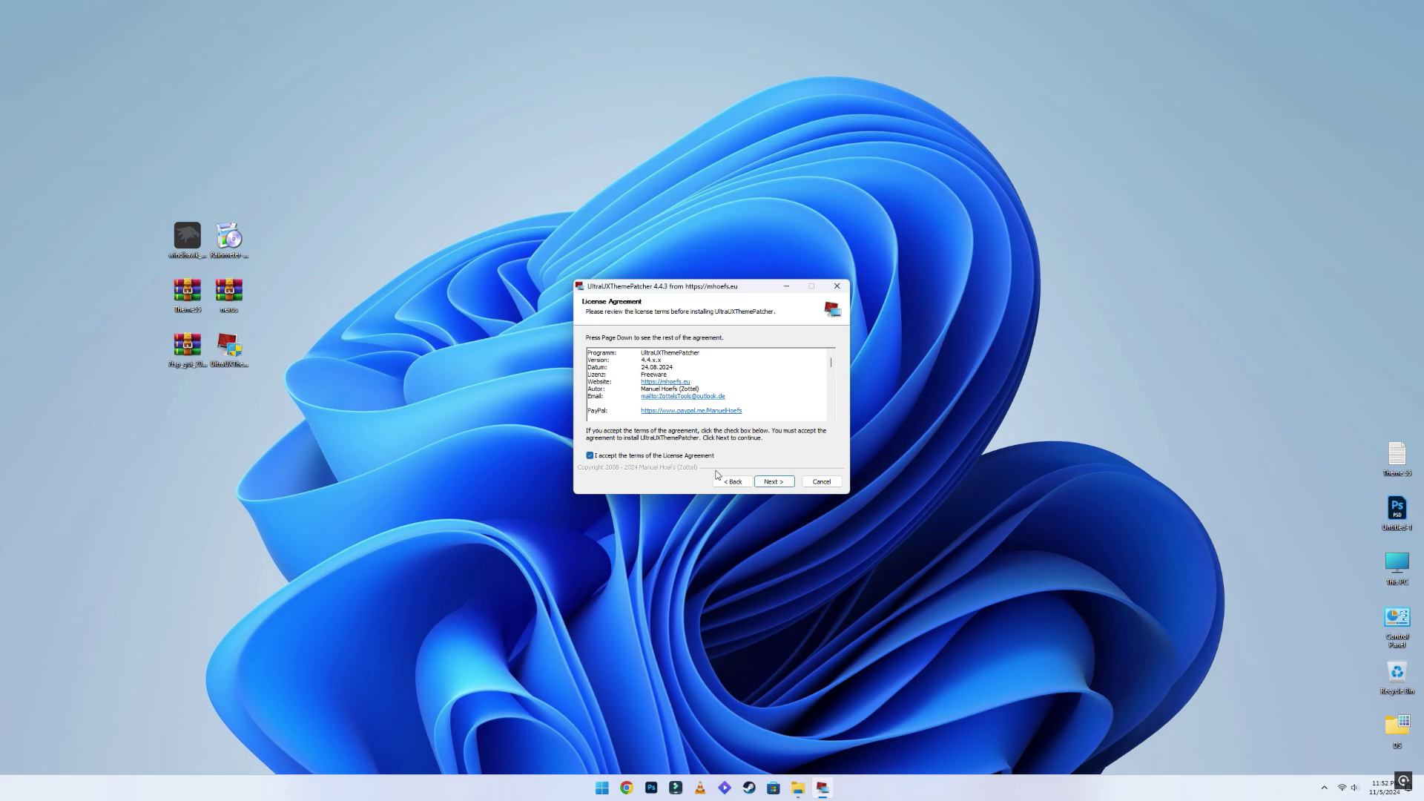
{"action": "left_click", "coordinate": [772, 482]}
Install UltraUXThemePatcher and finish the setup with the Reboot now option
{"action": "left_click", "coordinate": [772, 482]}
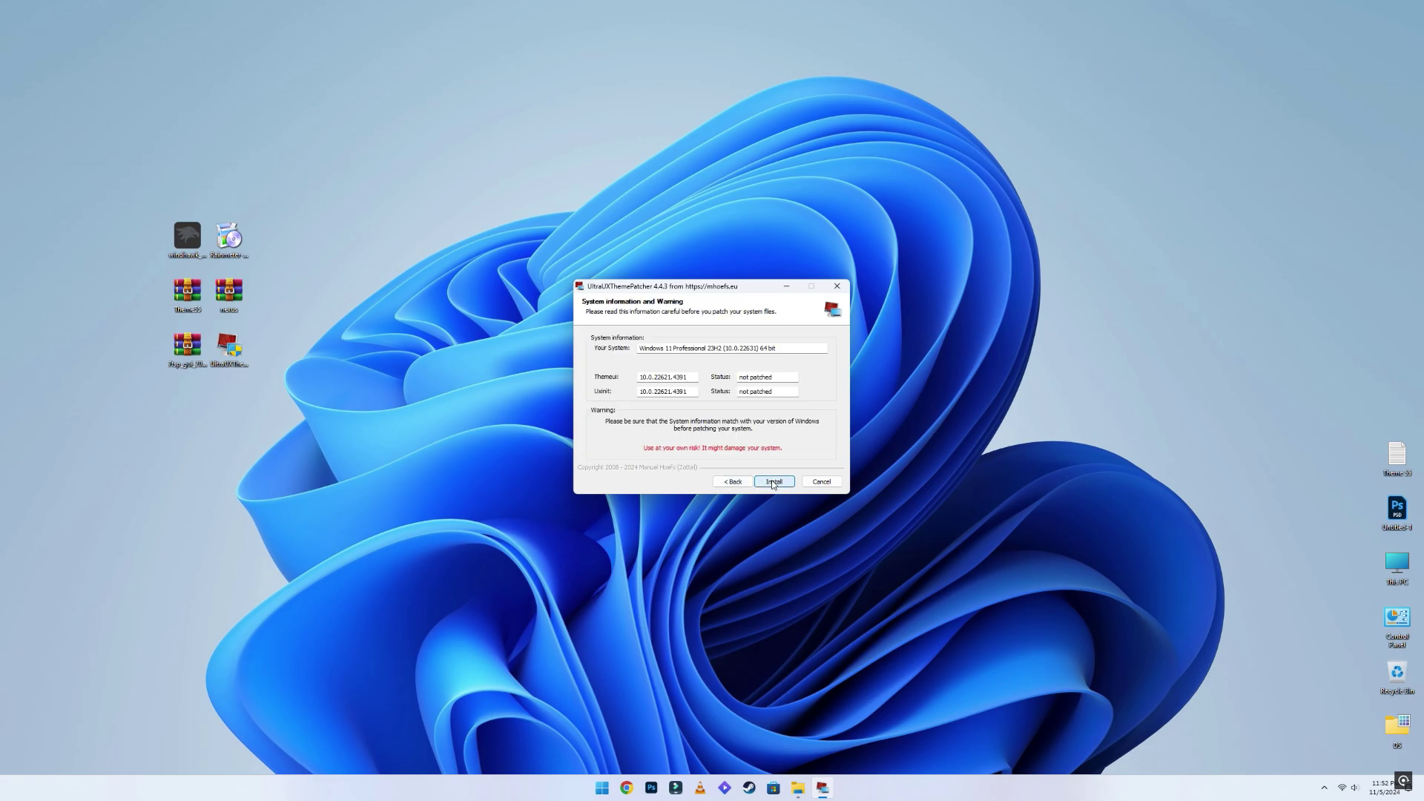
{"action": "left_click", "coordinate": [772, 482]}
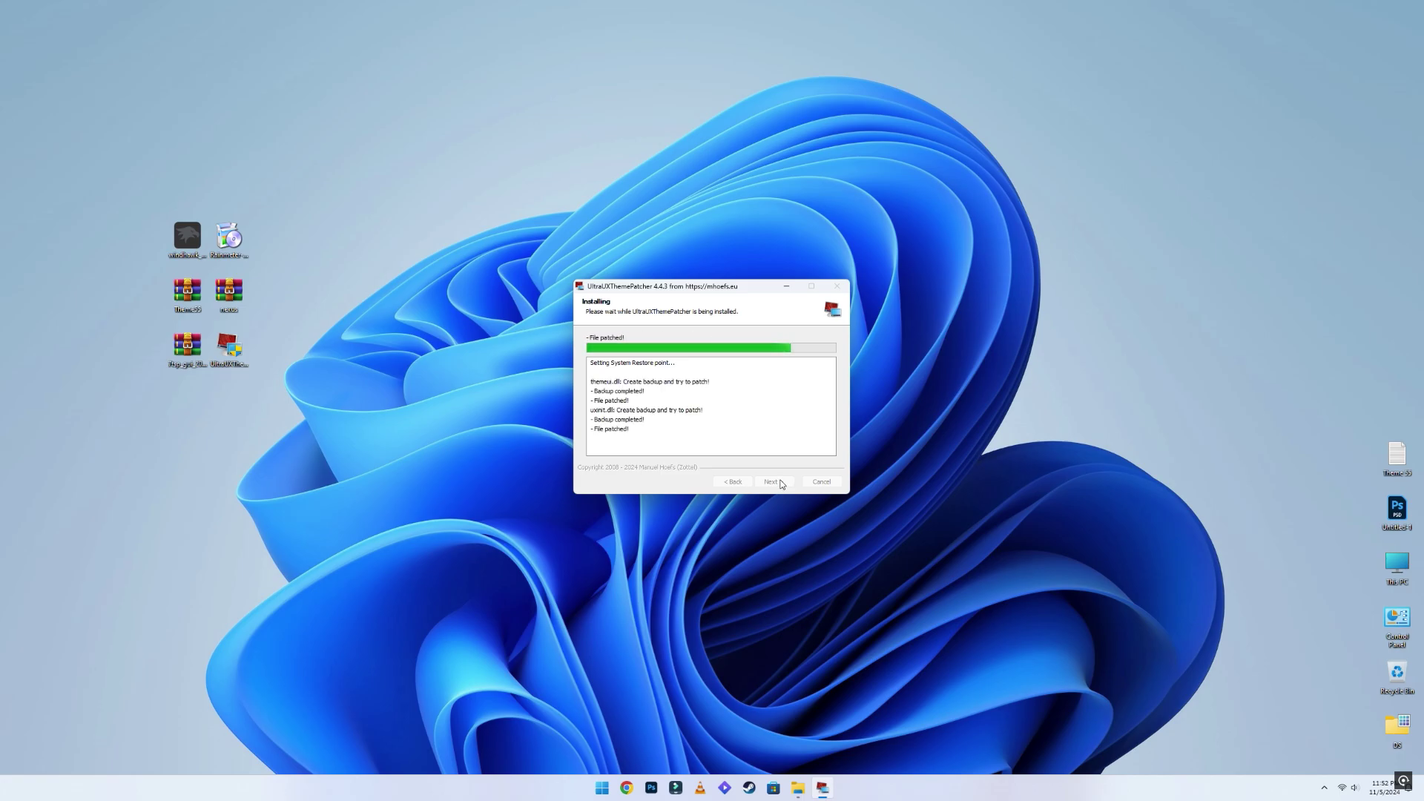
{"action": "left_click", "coordinate": [772, 482]}
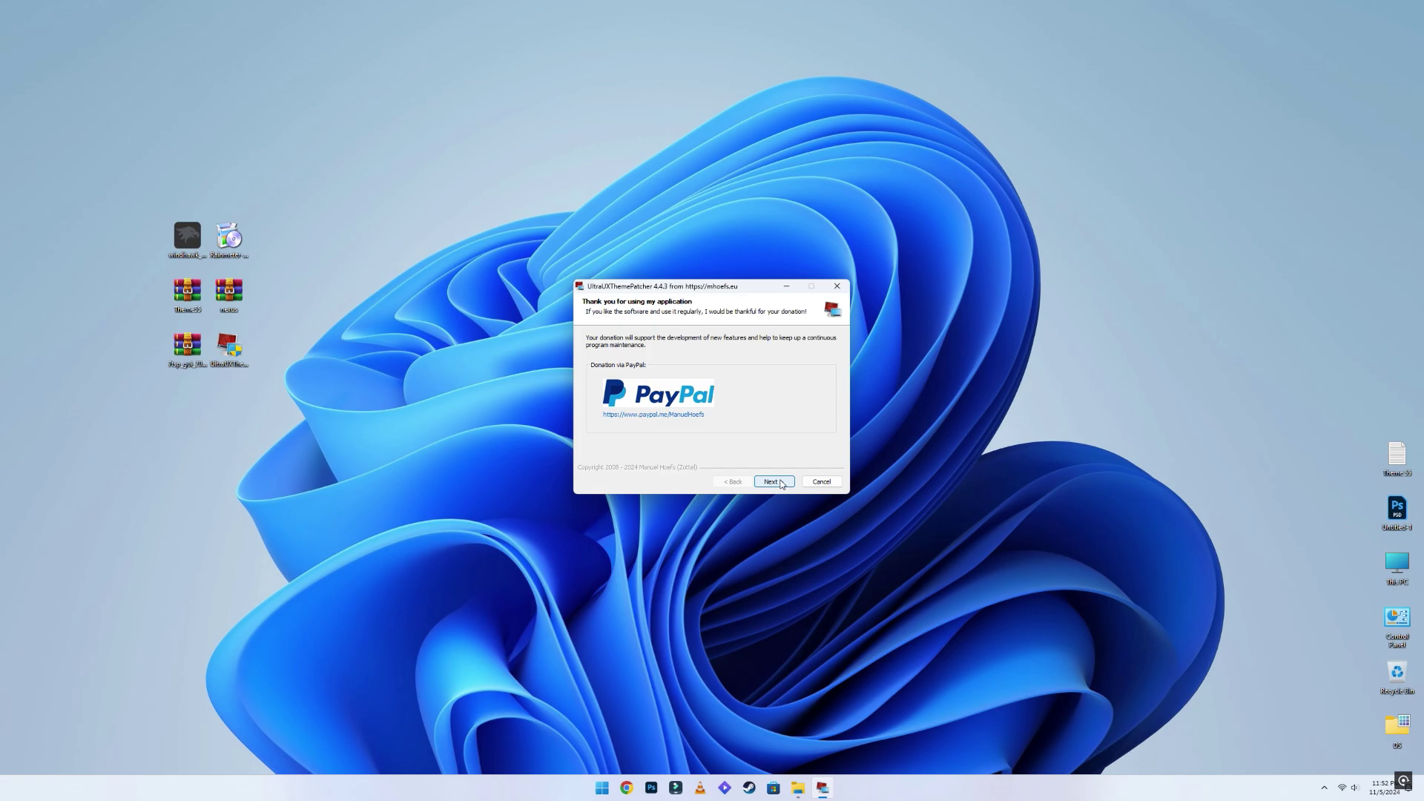
{"action": "left_click", "coordinate": [772, 483]}
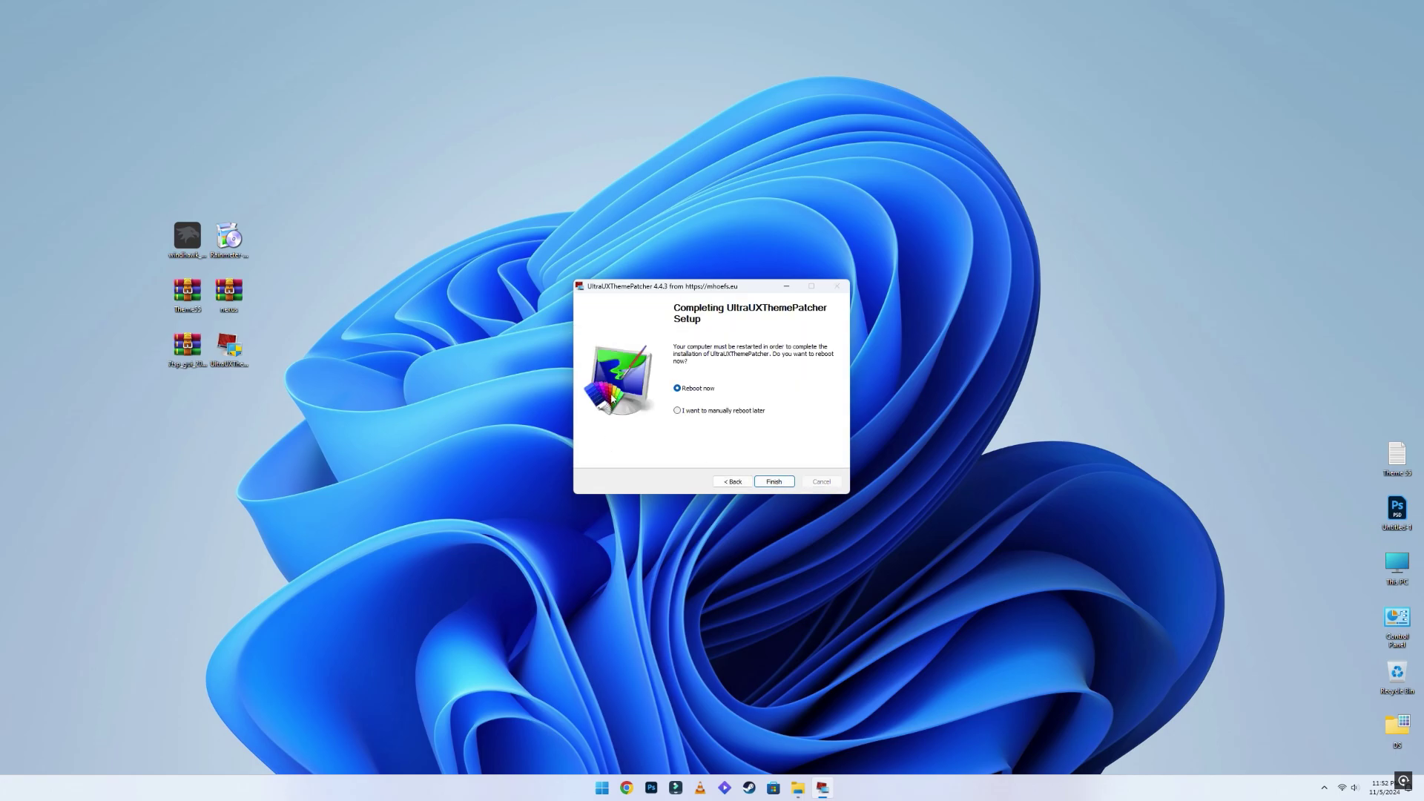
{"action": "left_click", "coordinate": [771, 482]}
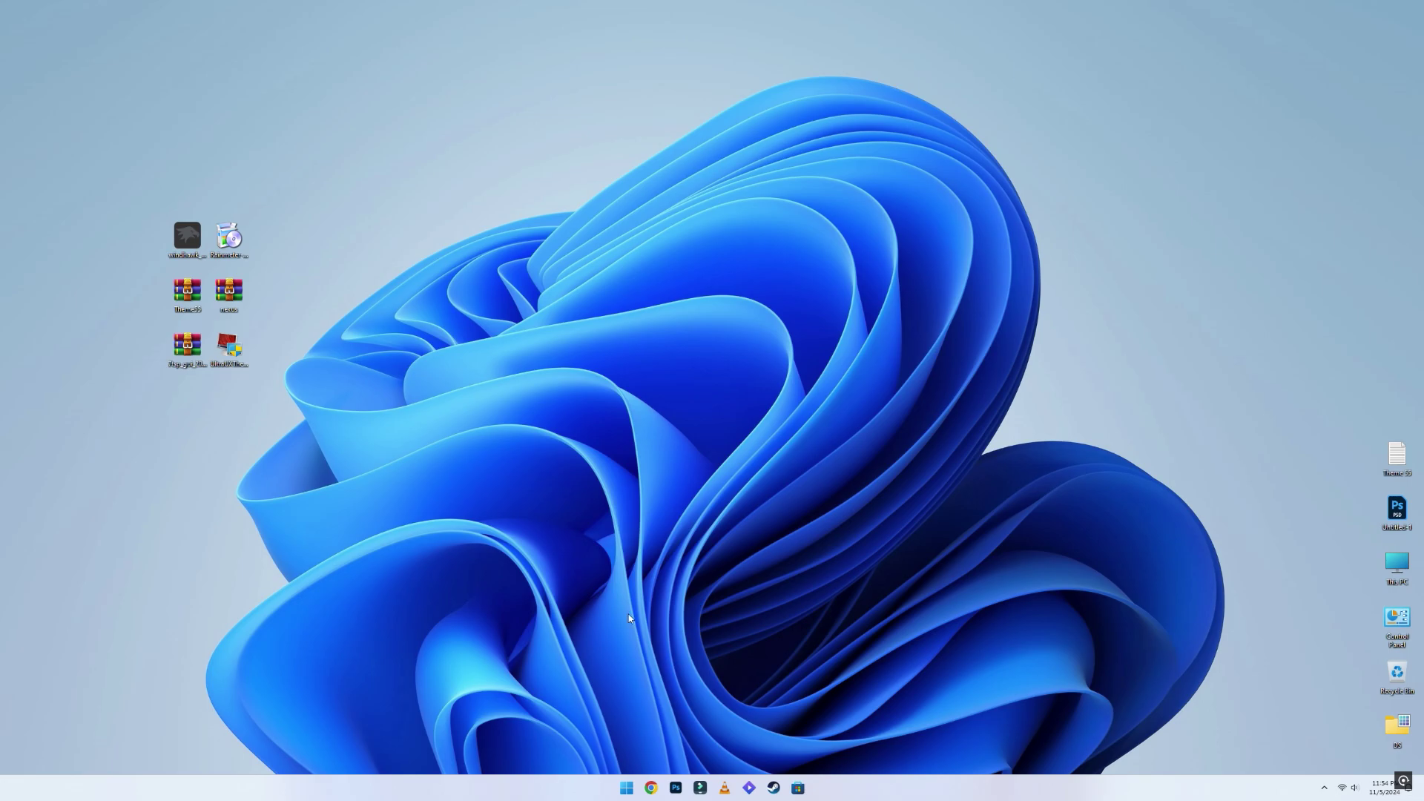
Extract the Theme55 archive to a Theme55 folder on the desktop
{"action": "right_click", "coordinate": [187, 296]}
{"action": "left_click", "coordinate": [223, 383]}
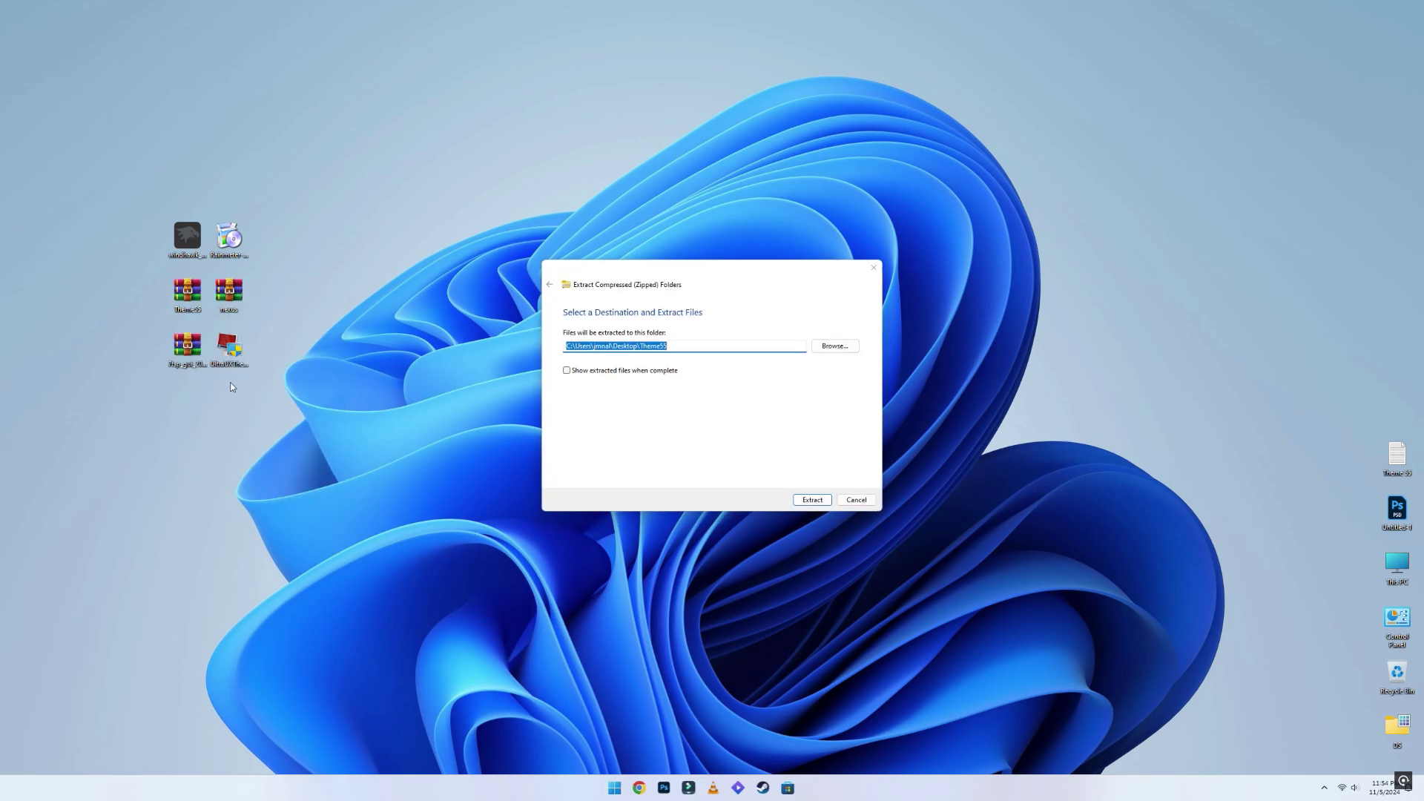
{"action": "left_click", "coordinate": [815, 500]}
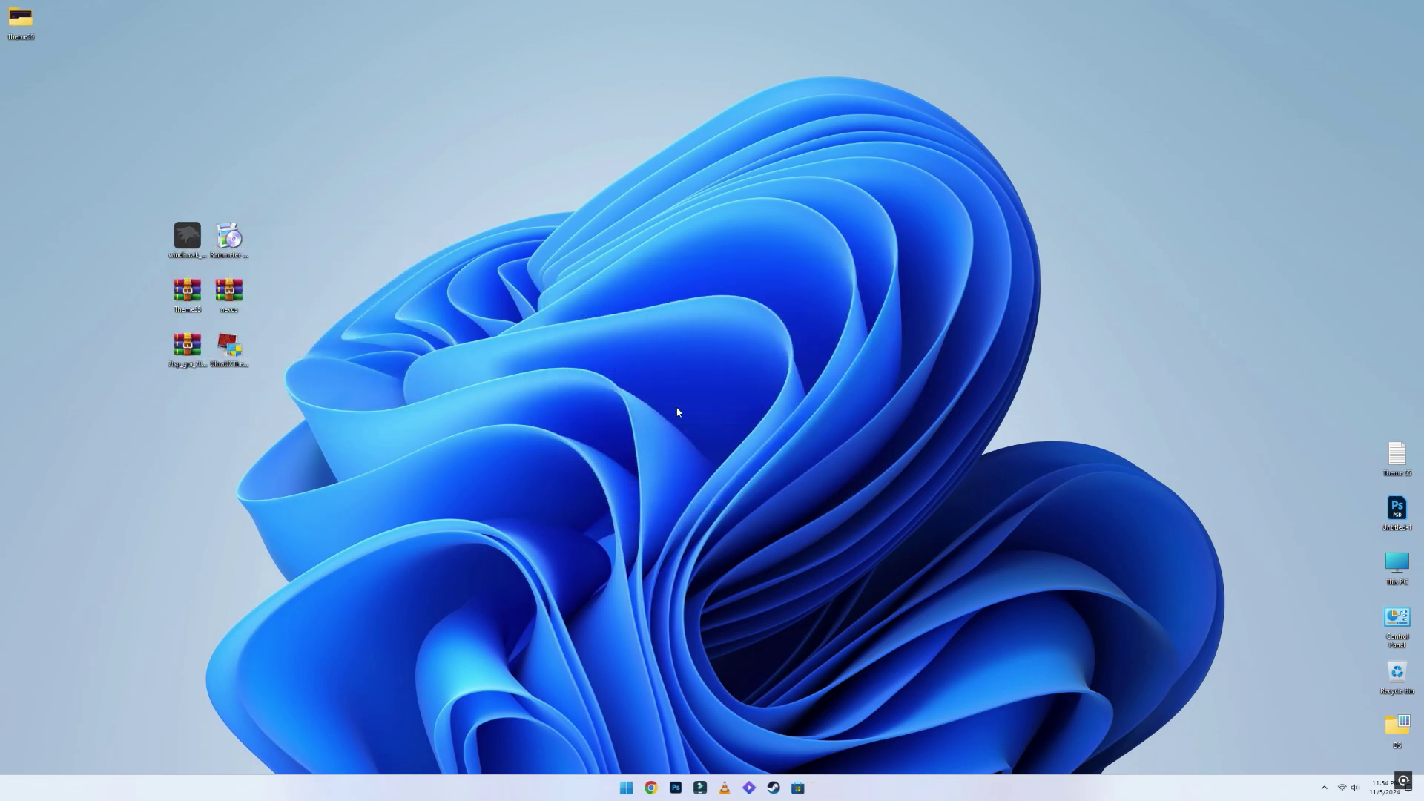
Cut all the Rose Pine DOTS items from the Windows 11 Themes folder inside the extracted Theme55 folder
{"action": "double_click", "coordinate": [20, 14]}
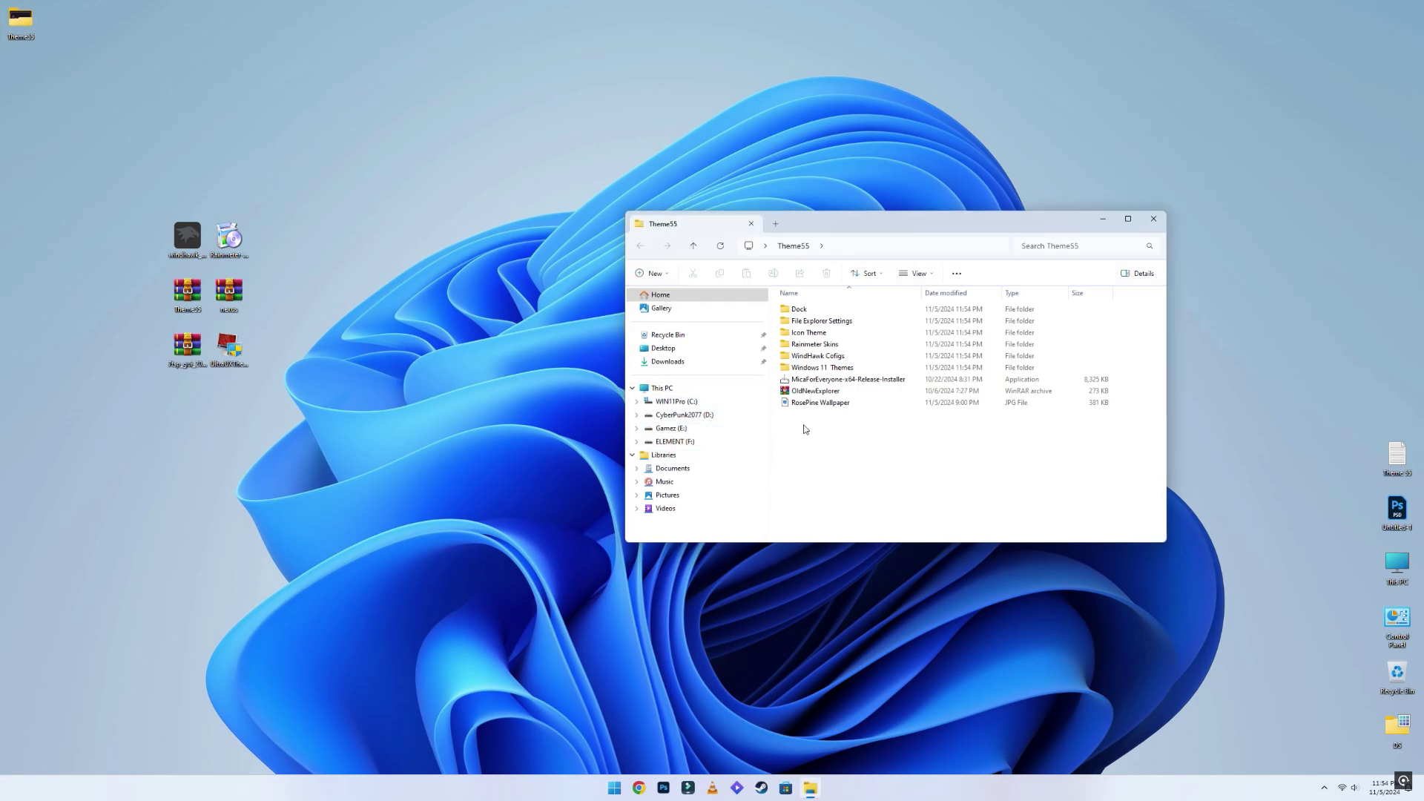
{"action": "double_click", "coordinate": [821, 368]}
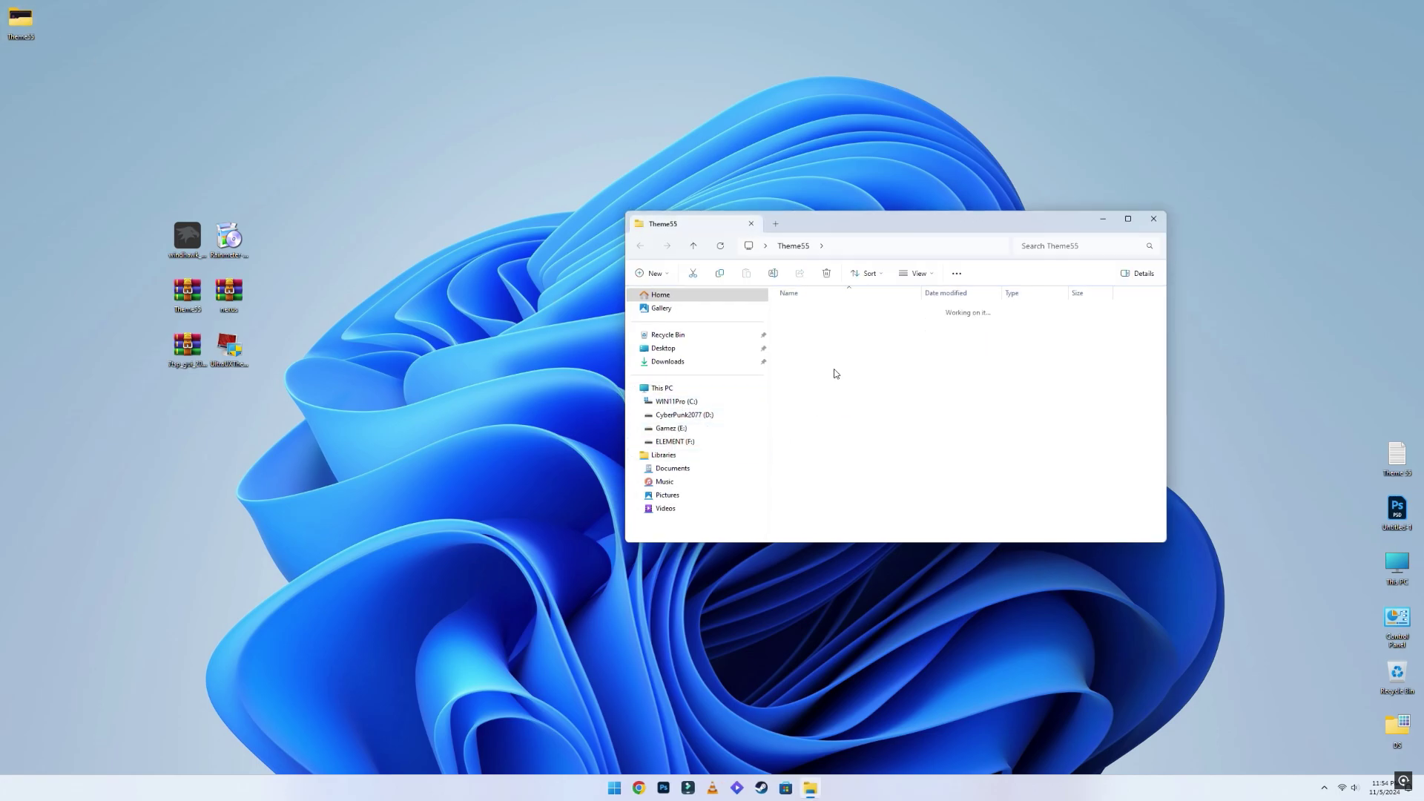
{"action": "left_click", "coordinate": [819, 333]}
{"action": "key", "text": "ctrl+a"}
{"action": "right_click", "coordinate": [813, 313]}
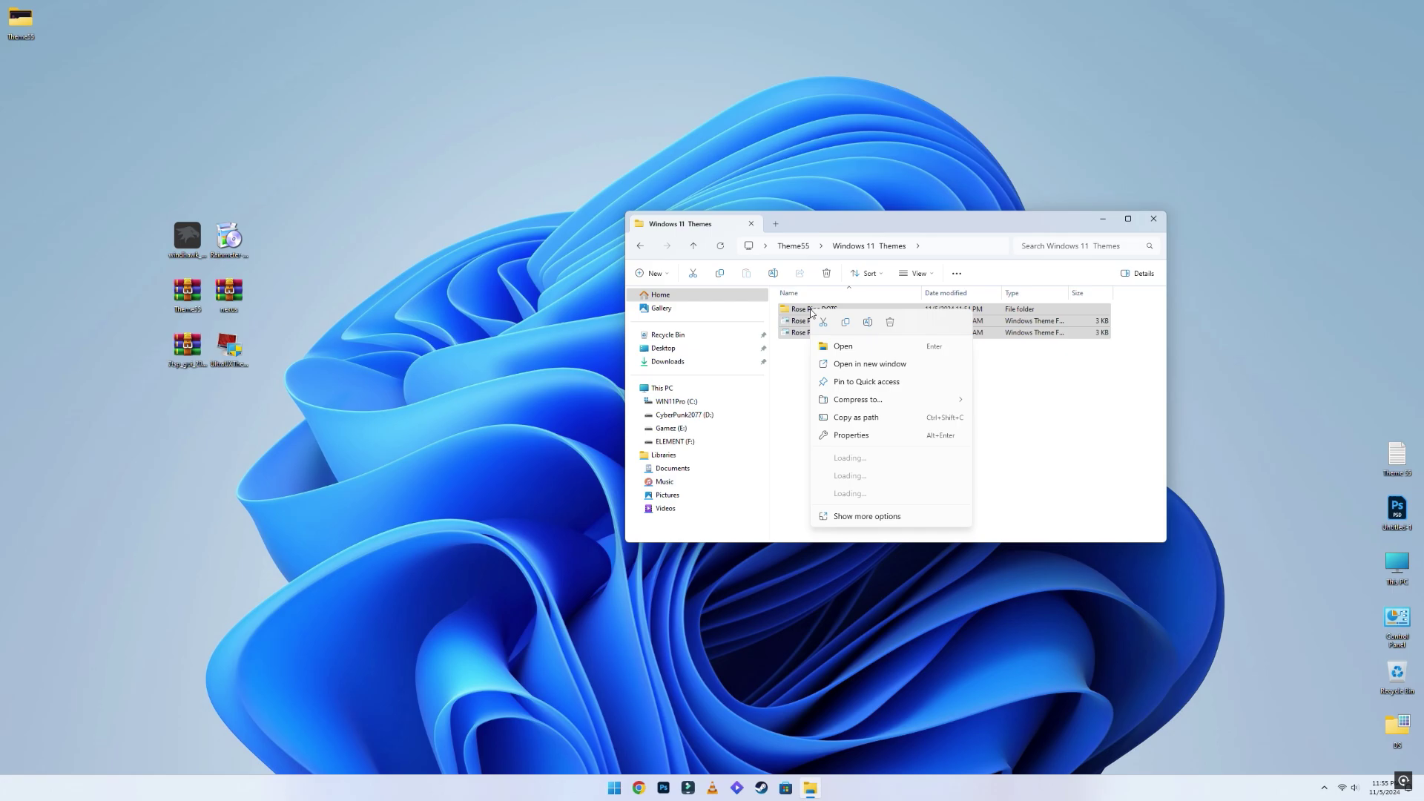
{"action": "left_click", "coordinate": [822, 323]}
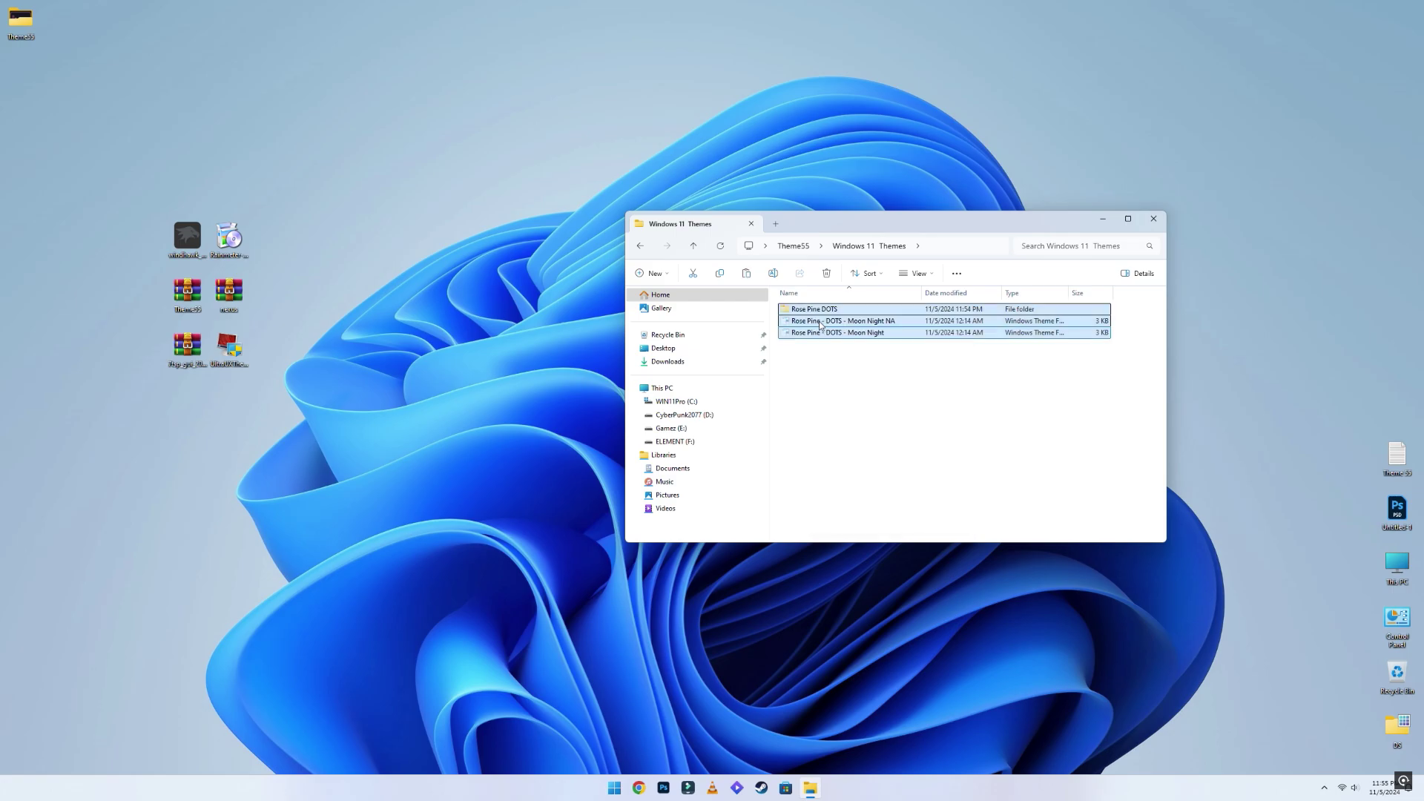
Paste the cut theme items into C:\Windows\Resources\Themes with administrator permission and close the window
{"action": "left_click", "coordinate": [669, 388]}
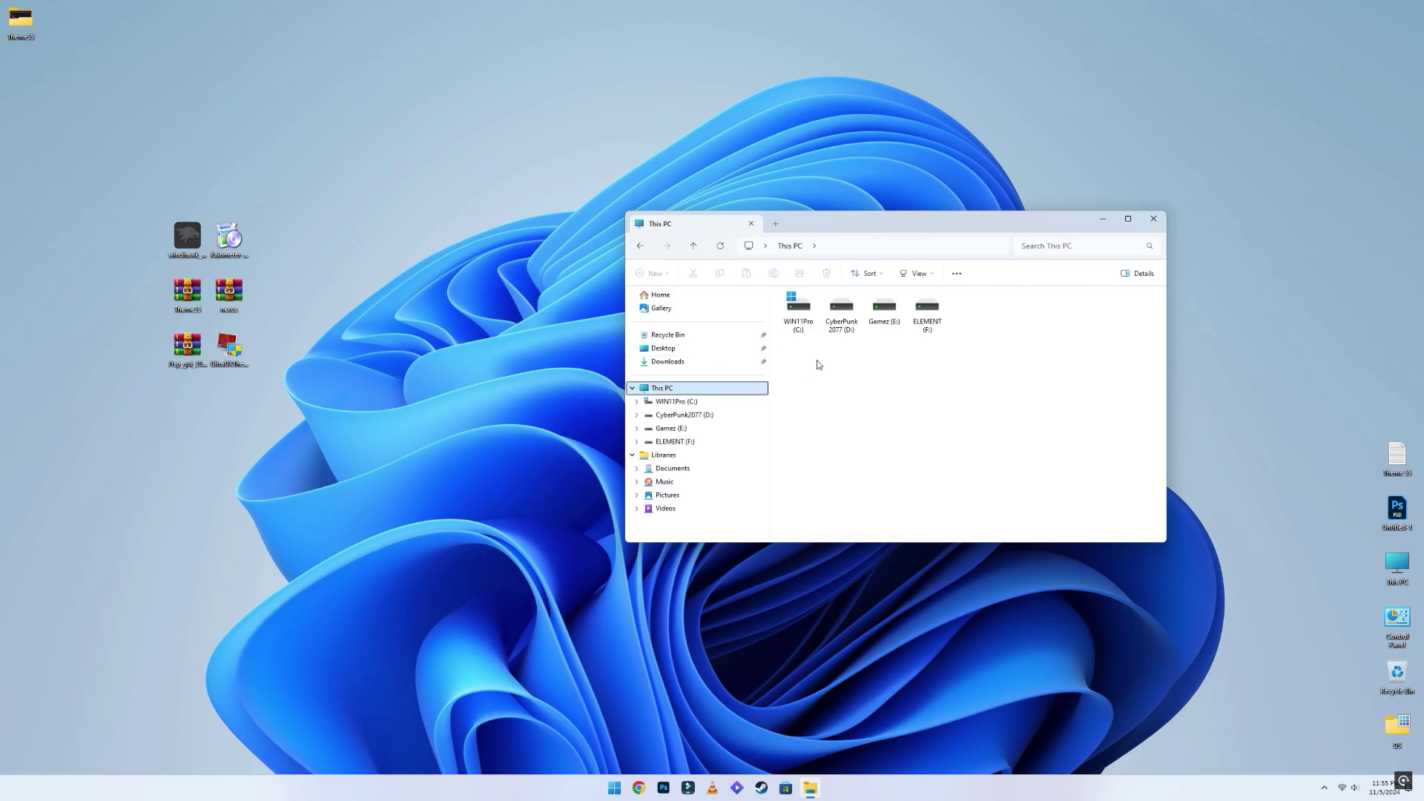
{"action": "double_click", "coordinate": [801, 315]}
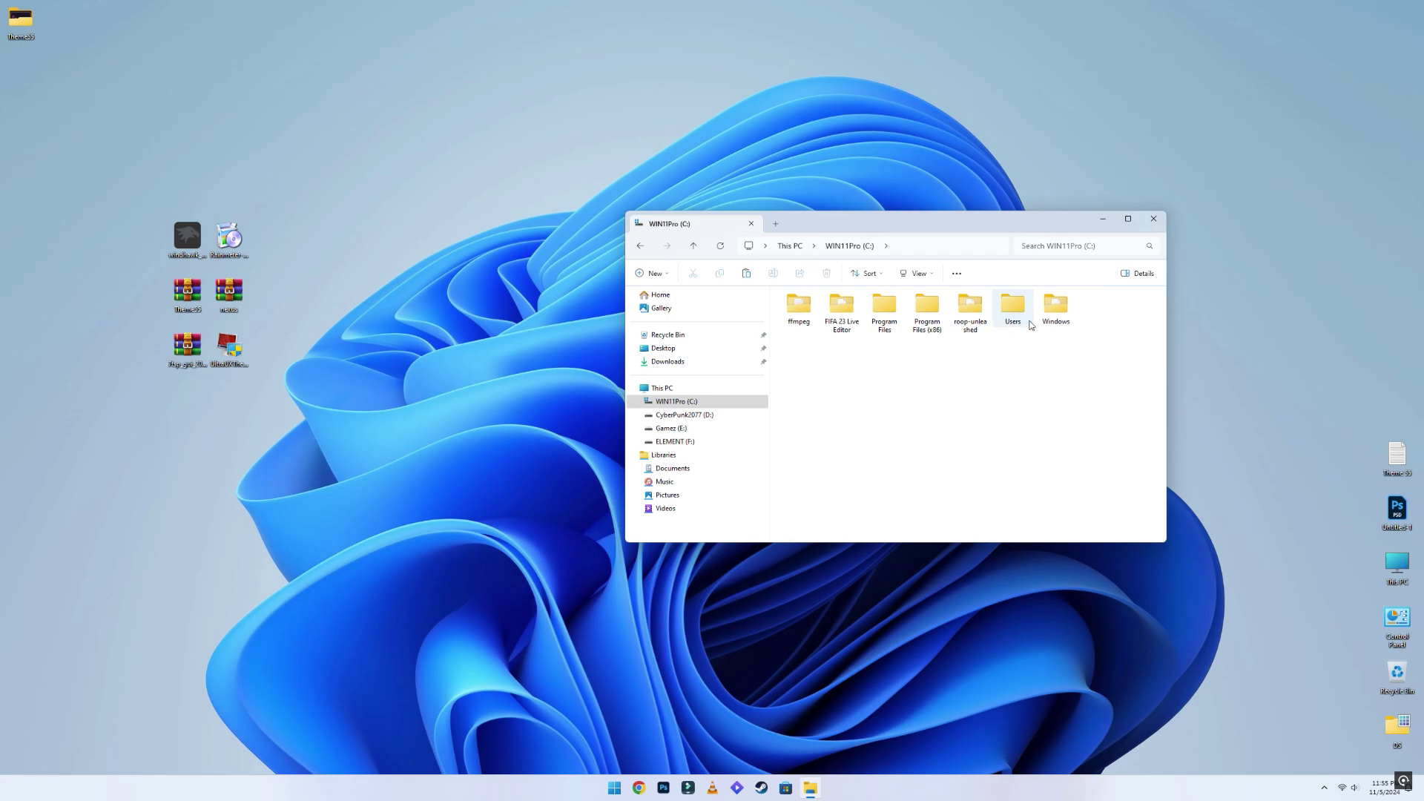
{"action": "double_click", "coordinate": [1055, 305]}
{"action": "scroll", "coordinate": [877, 426], "scroll_direction": "down", "scroll_amount": 10}
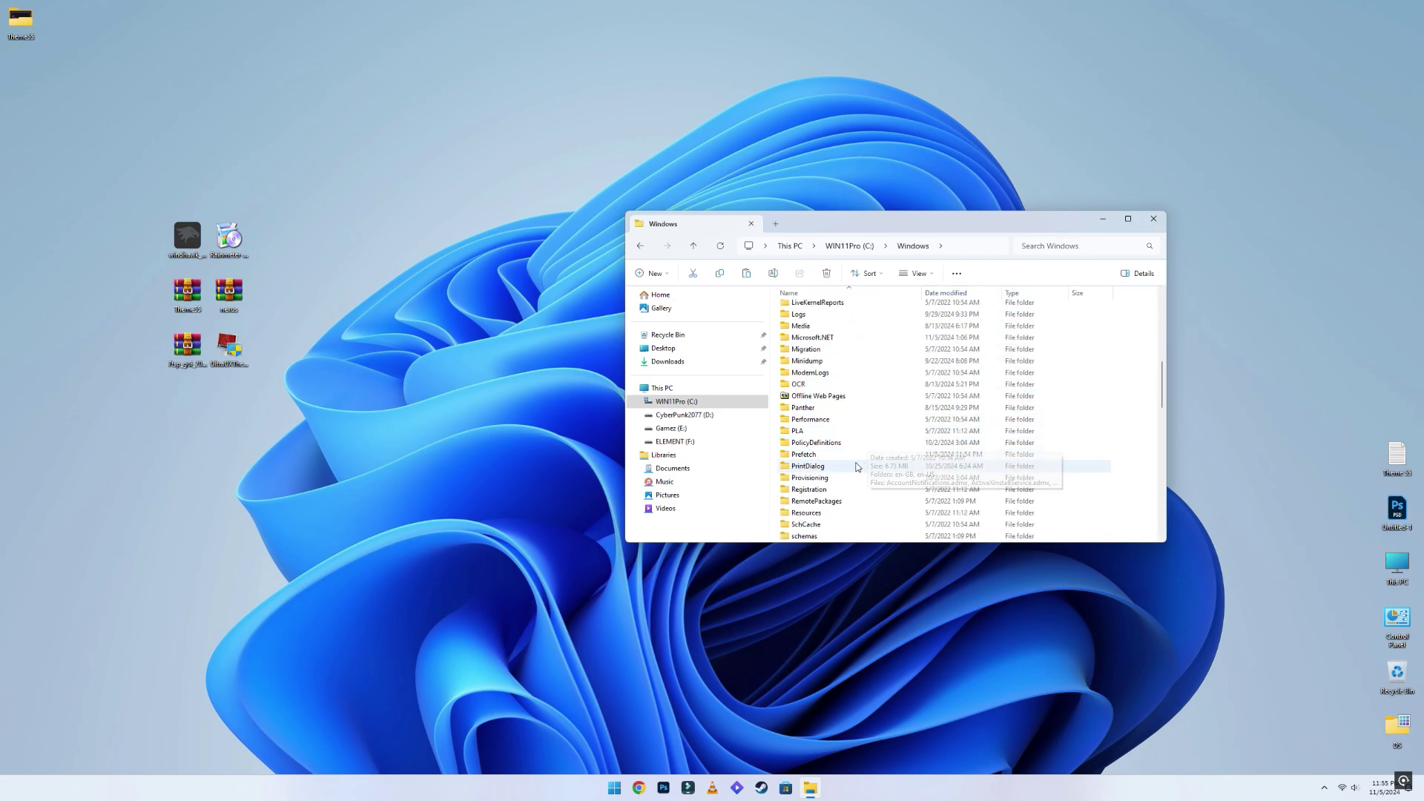
{"action": "double_click", "coordinate": [808, 513]}
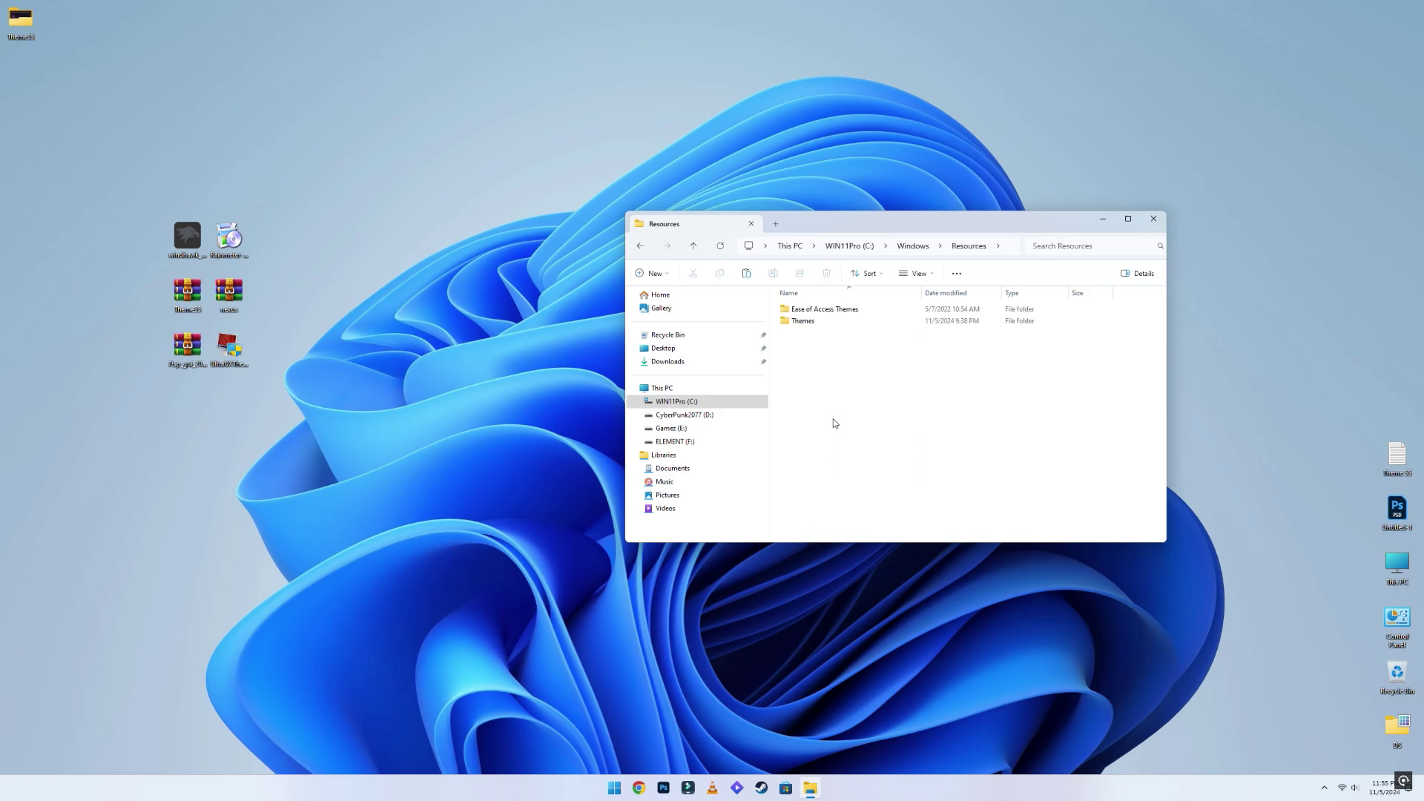
{"action": "double_click", "coordinate": [797, 322]}
{"action": "right_click", "coordinate": [826, 489]}
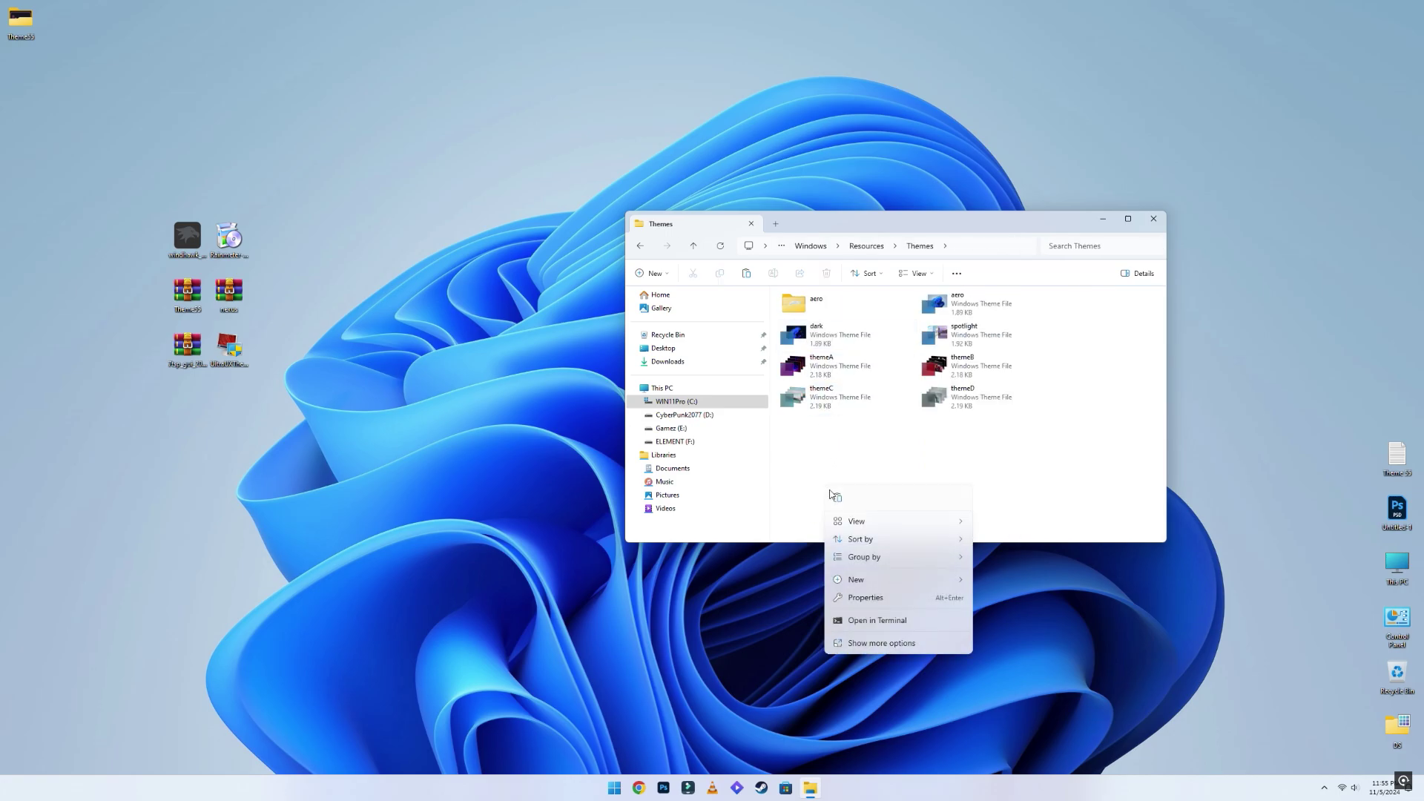
{"action": "left_click", "coordinate": [839, 499]}
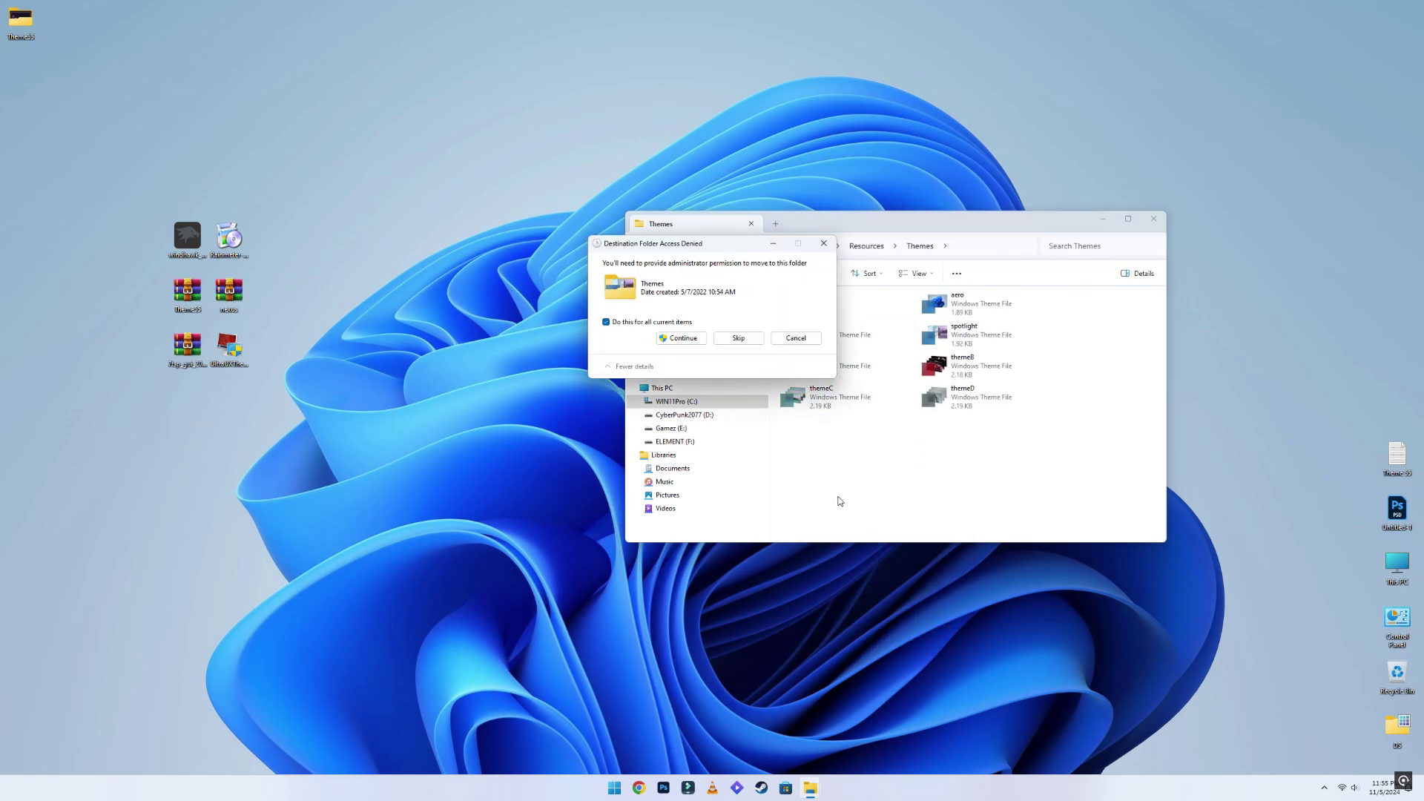
{"action": "left_click", "coordinate": [676, 338]}
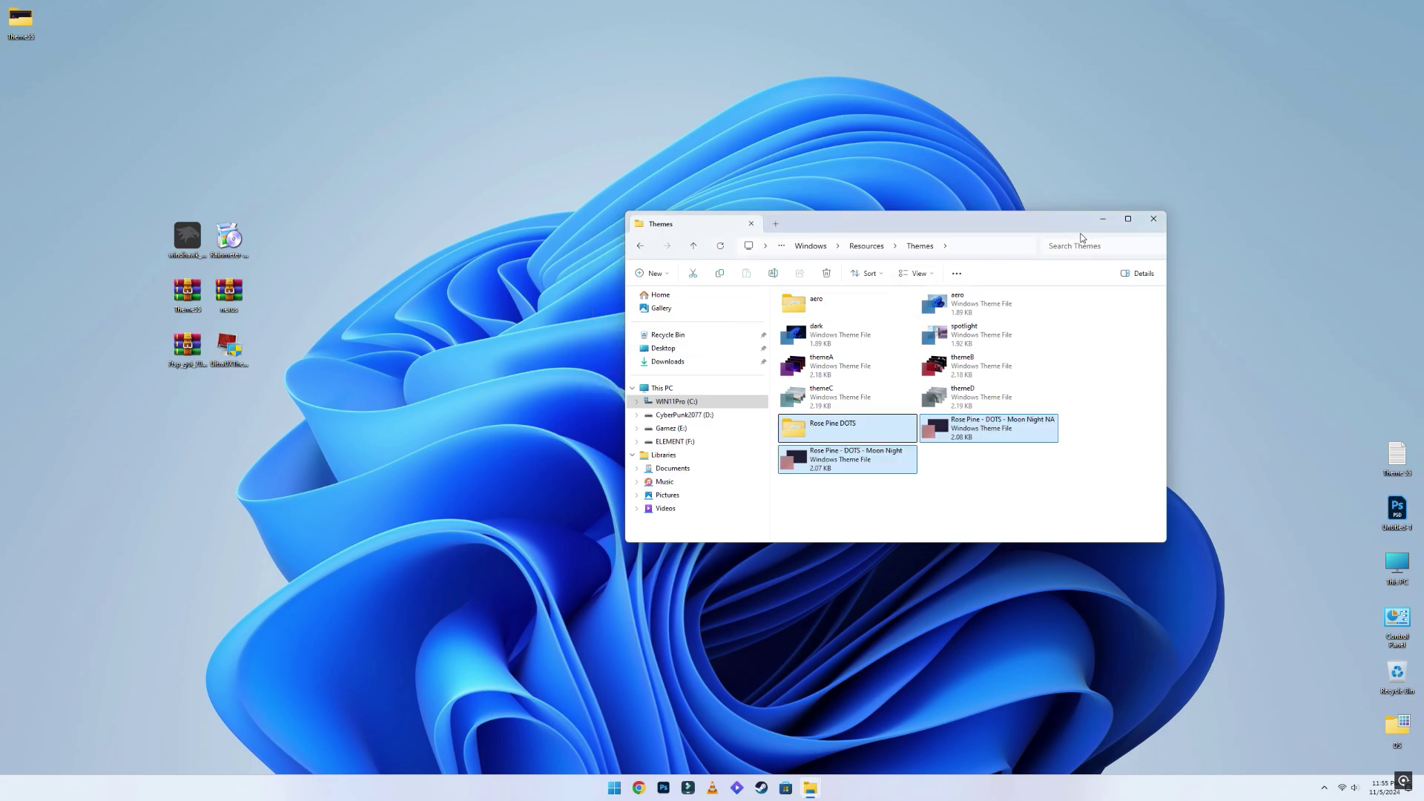
{"action": "left_click", "coordinate": [1154, 218]}
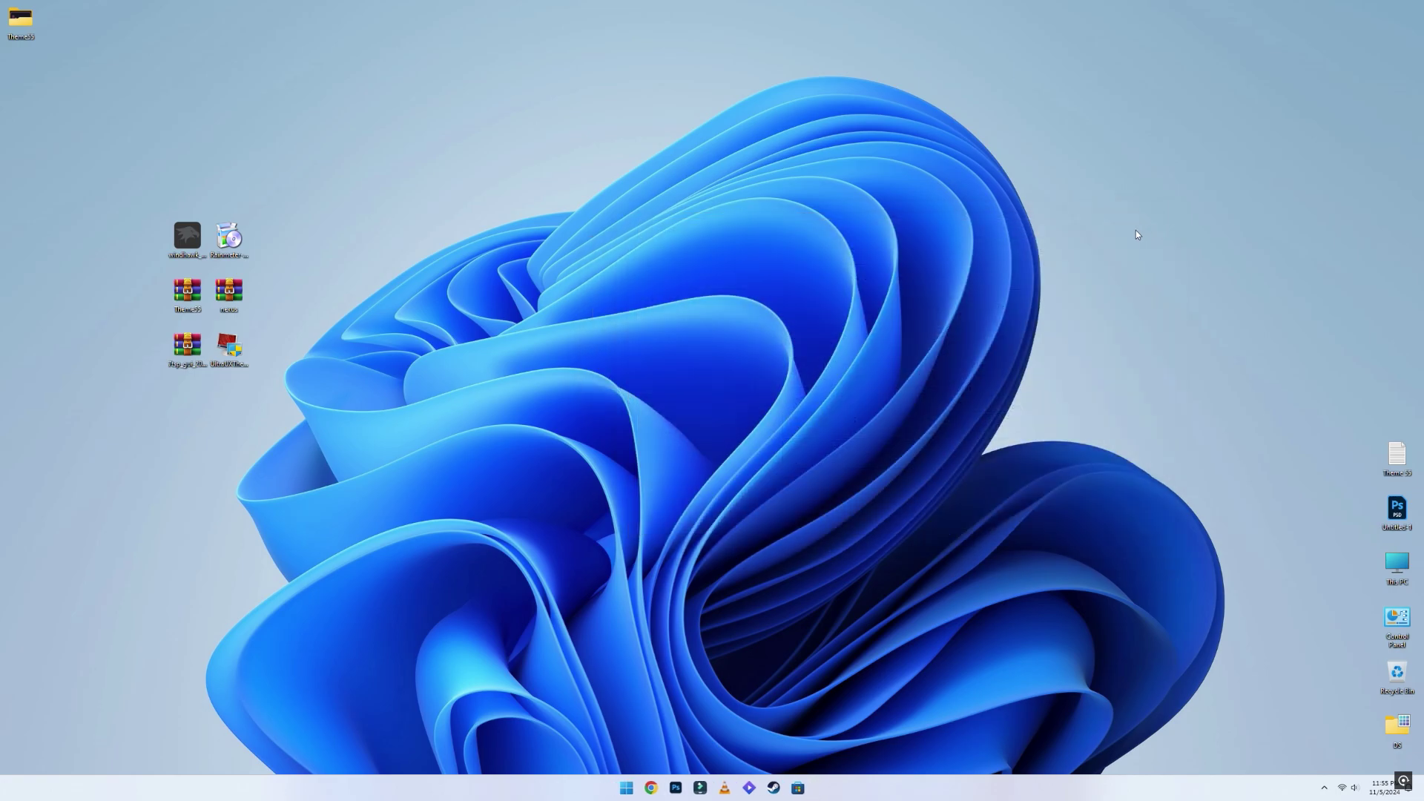
Apply the first of the two newly added Rose Pine themes in the Personalization settings and close Settings
{"action": "right_click", "coordinate": [675, 256]}
{"action": "left_click", "coordinate": [719, 363]}
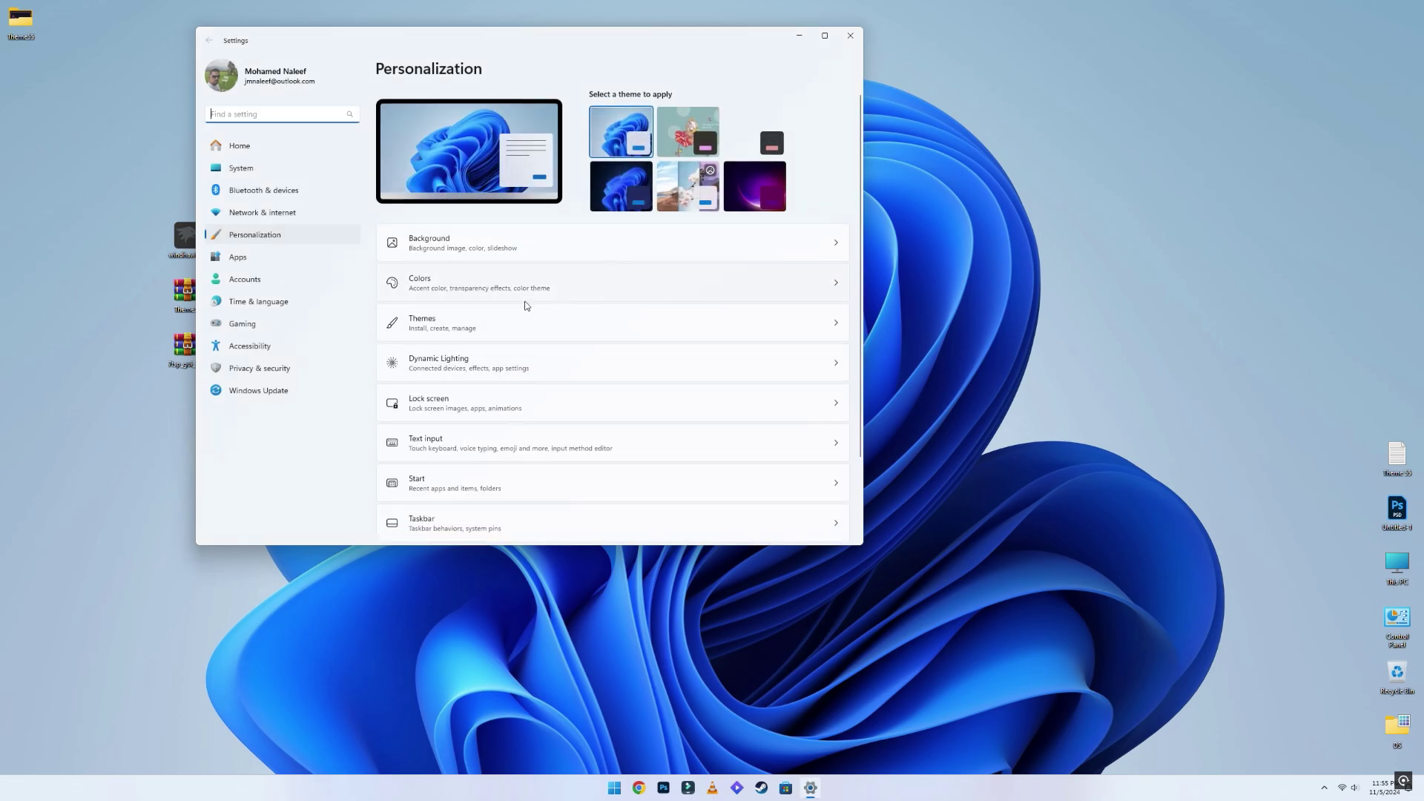
{"action": "left_click", "coordinate": [460, 319]}
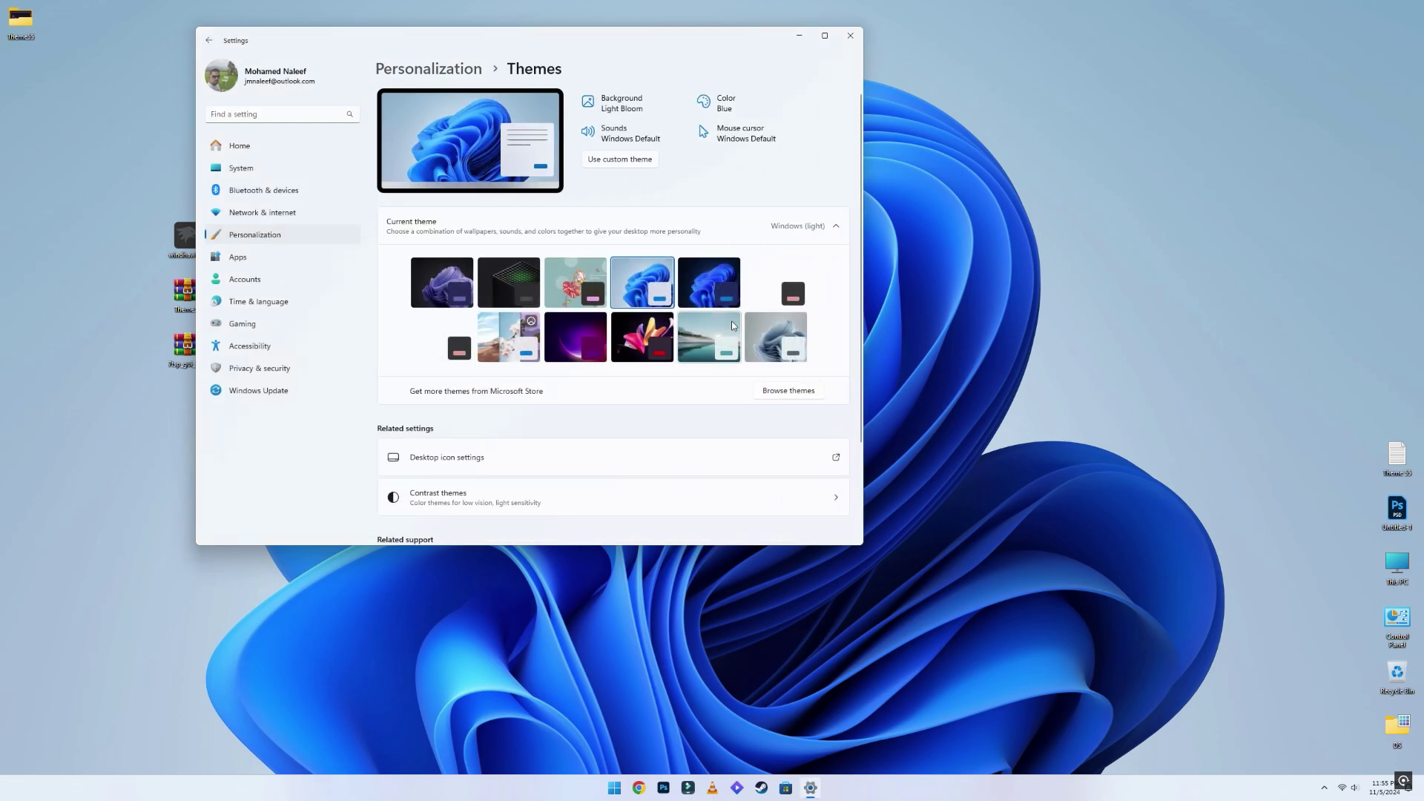
{"action": "left_click", "coordinate": [771, 286]}
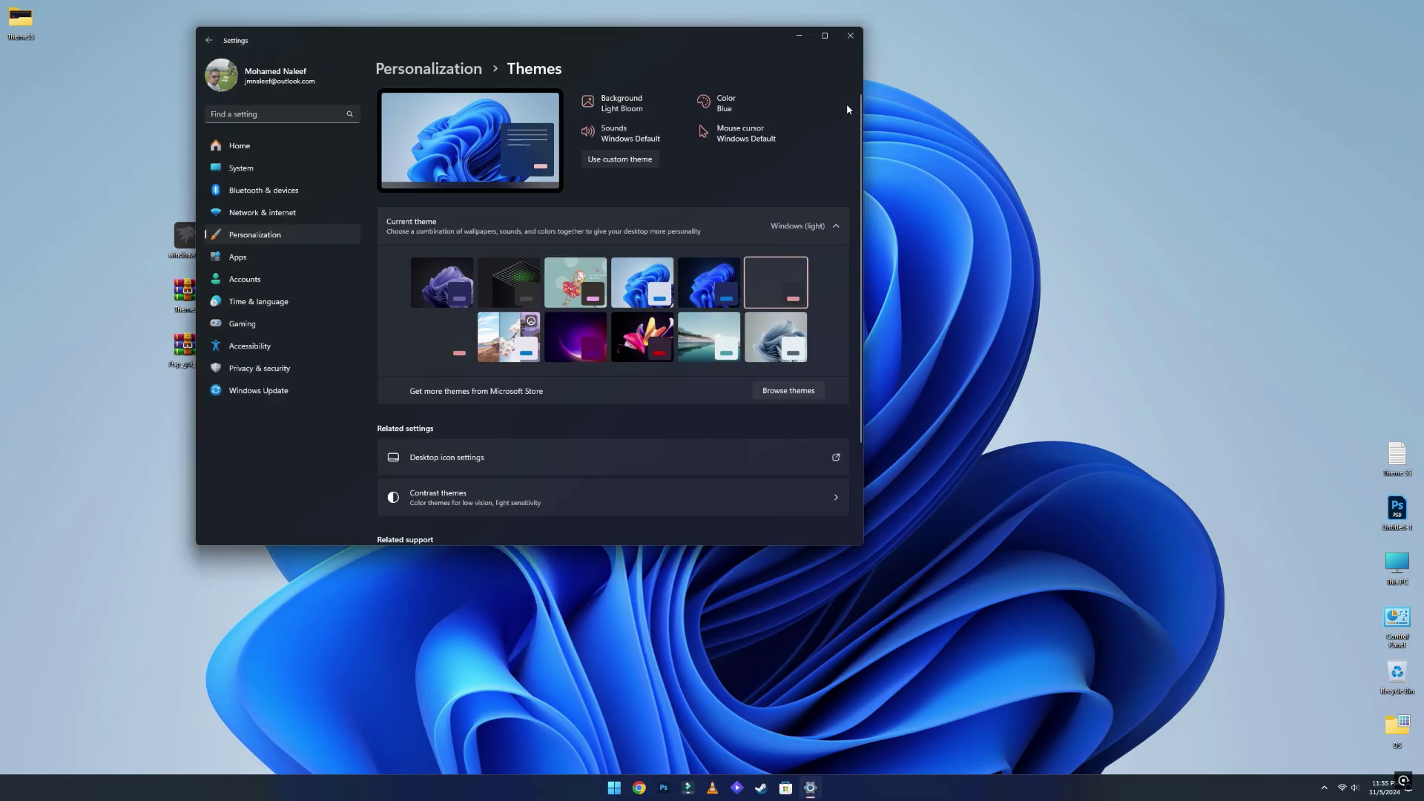
{"action": "left_click", "coordinate": [850, 41]}
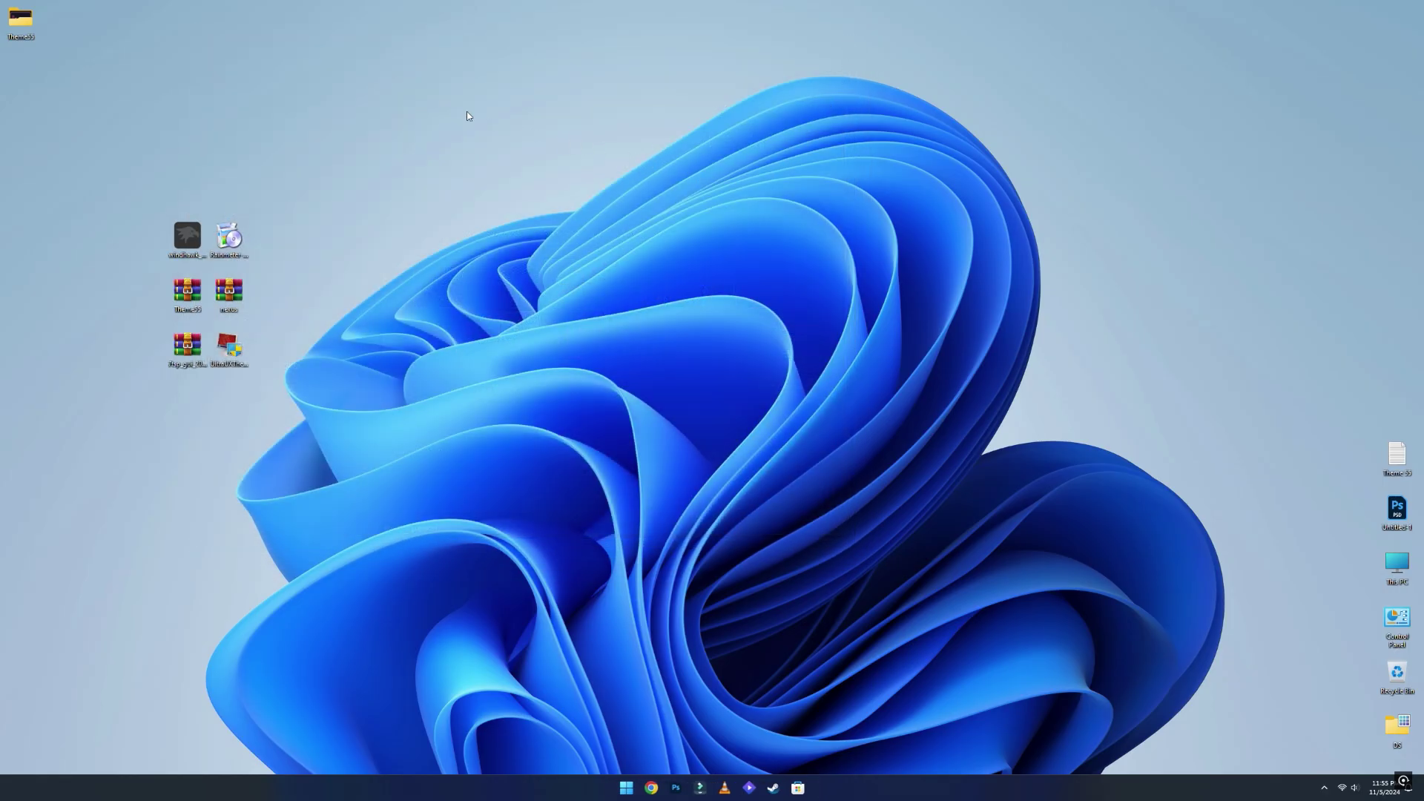
Open This PC to examine how the applied theme looks in File Explorer, and close the window
{"action": "double_click", "coordinate": [1395, 565]}
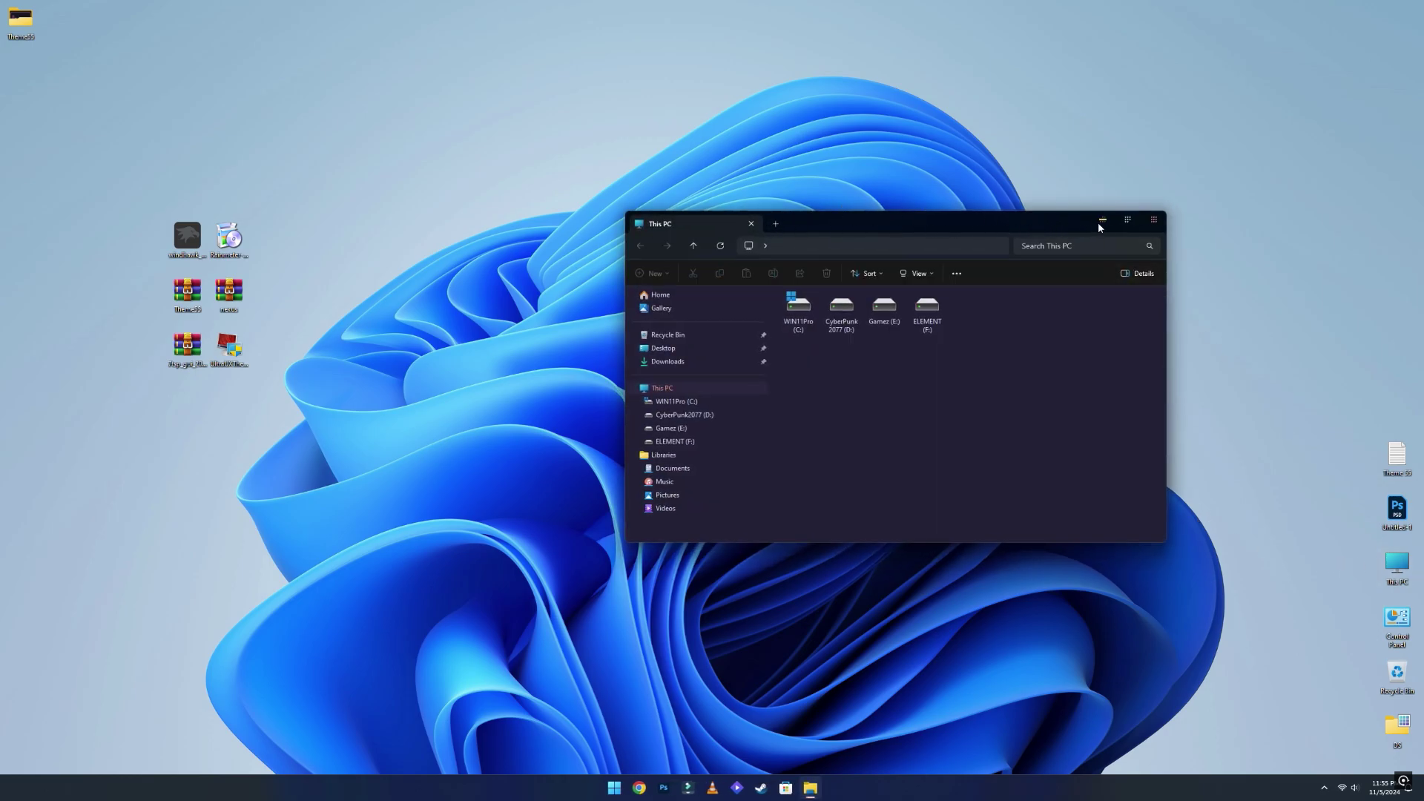
{"action": "left_click", "coordinate": [1160, 233]}
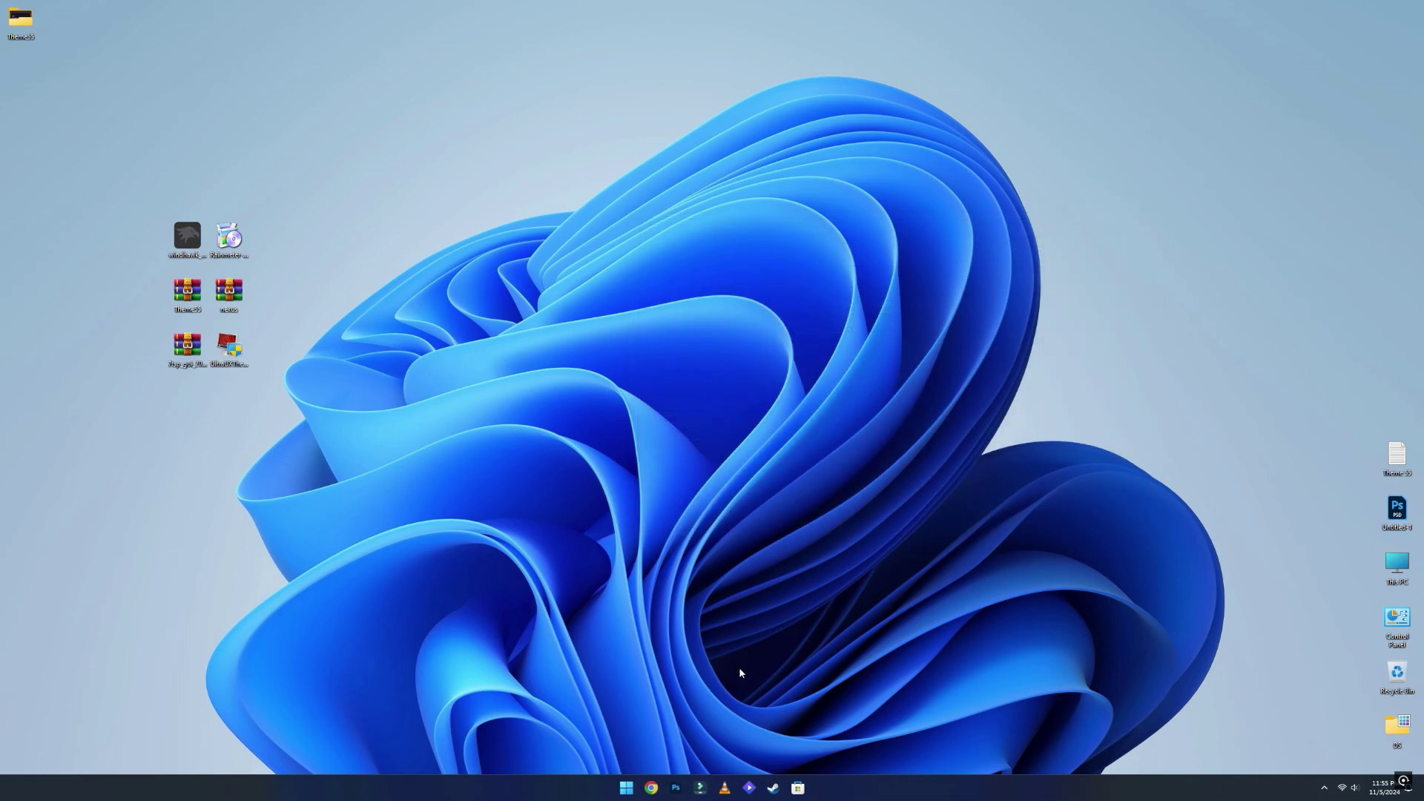
Set the RosePine Wallpaper image from the Theme55 folder as the desktop background and close the folder
{"action": "double_click", "coordinate": [22, 20]}
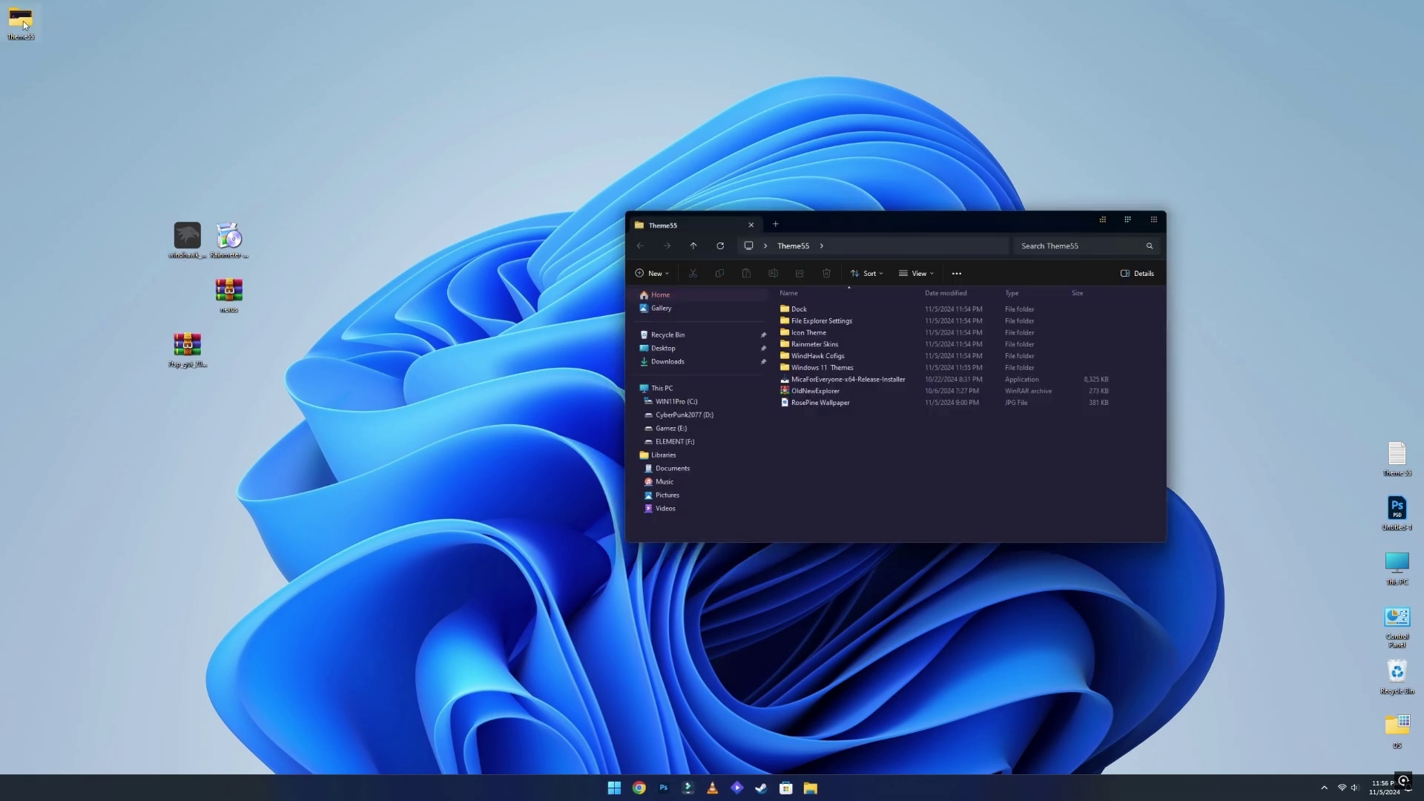
{"action": "left_click", "coordinate": [813, 404]}
{"action": "right_click", "coordinate": [814, 404]}
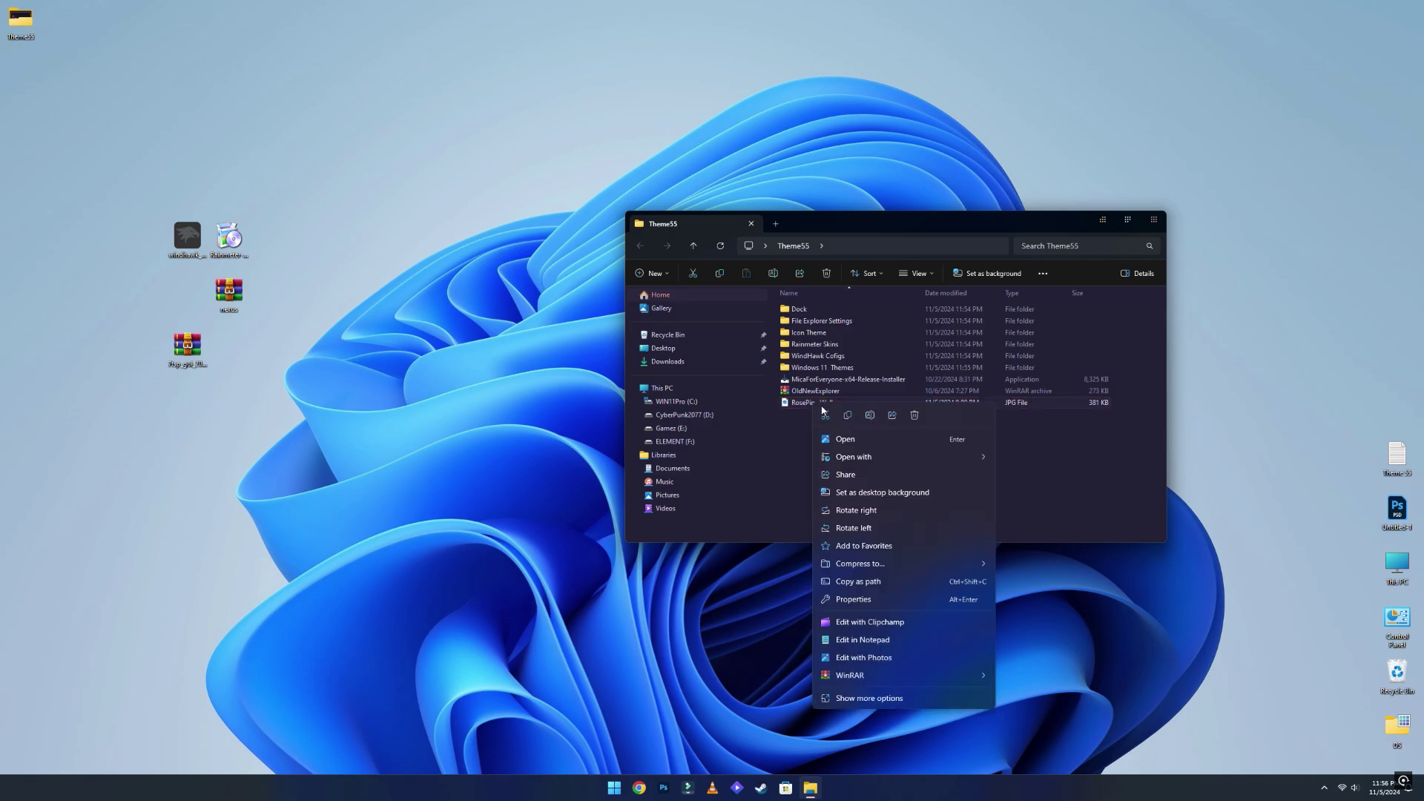
{"action": "left_click", "coordinate": [881, 494]}
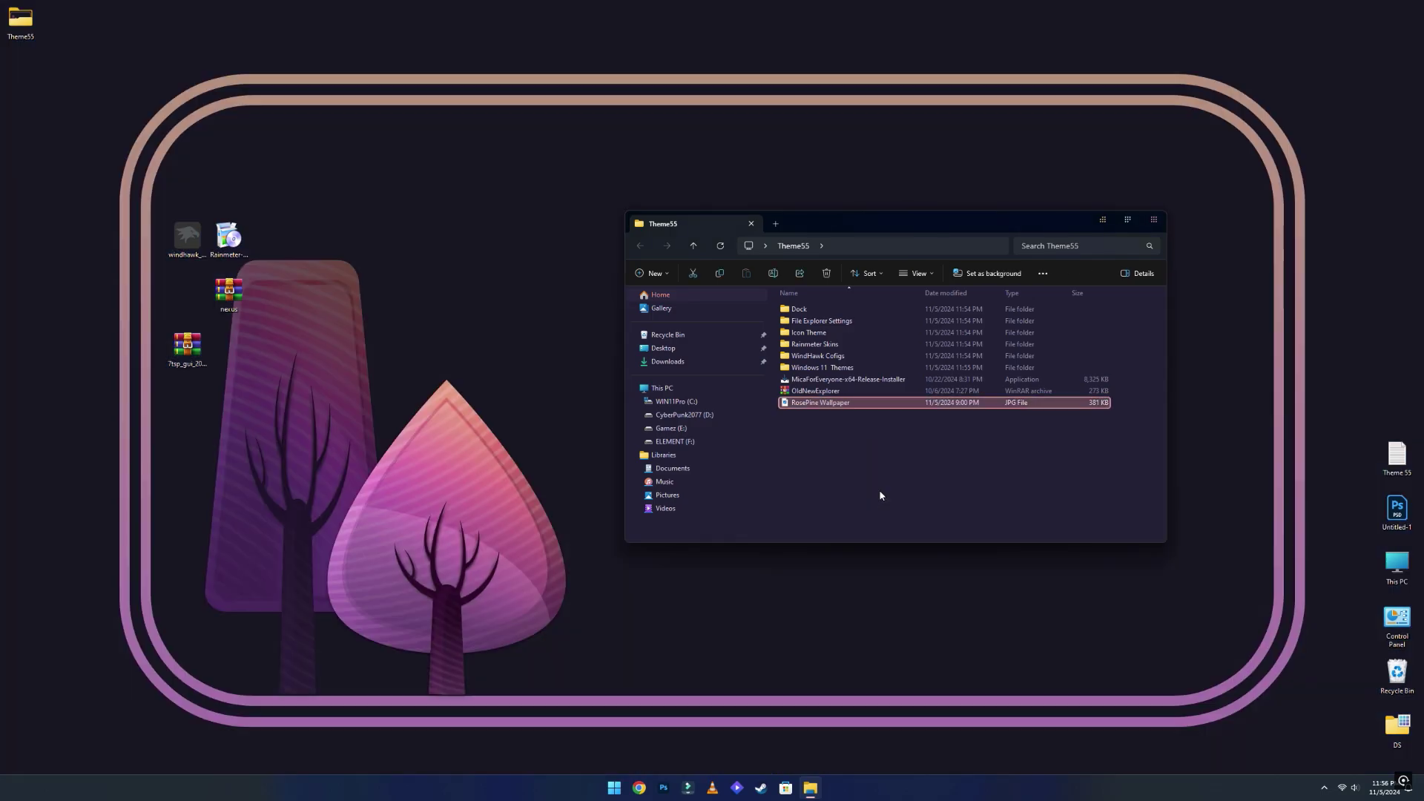
{"action": "left_click", "coordinate": [1155, 220]}
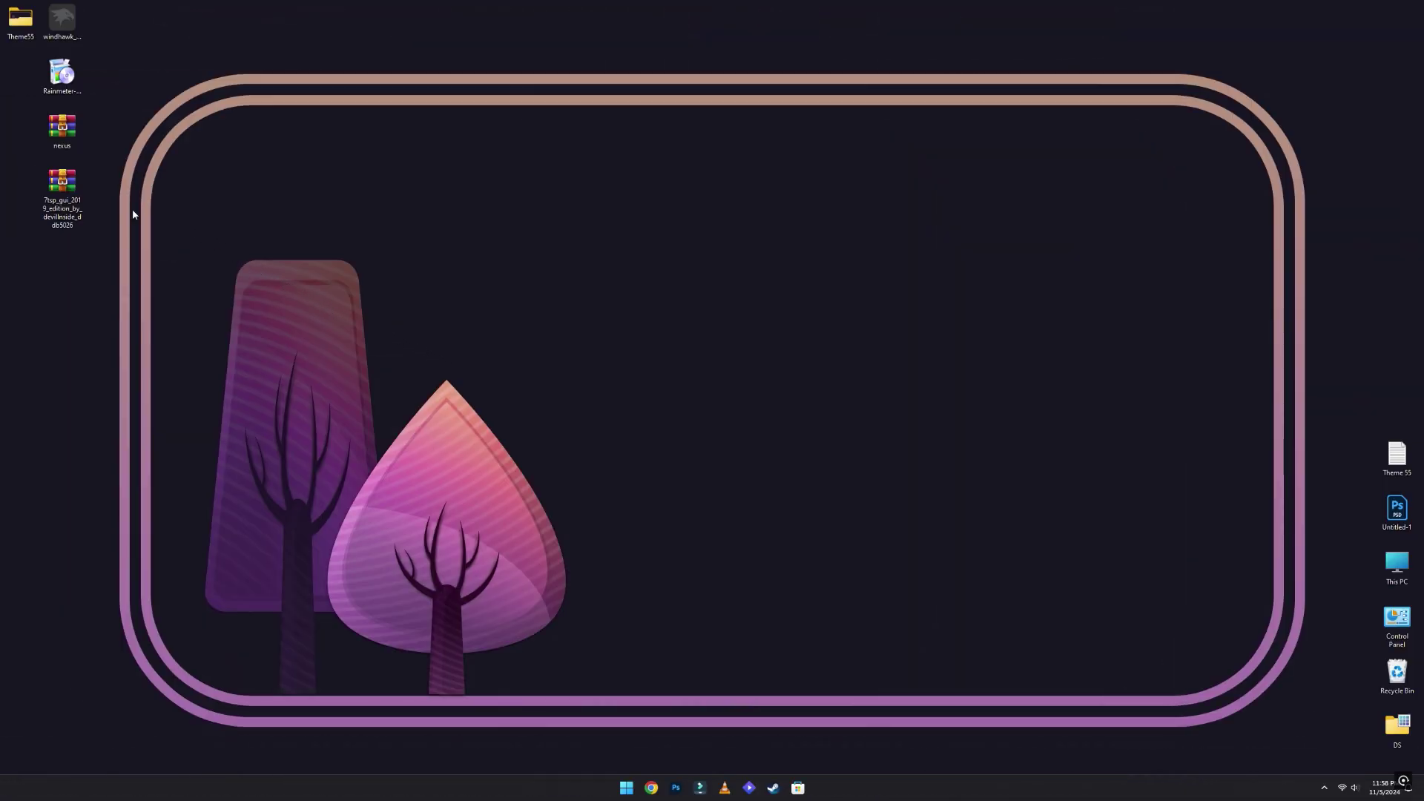
Extract the 7tsp_gui_2019_edition archive to its own folder on the desktop
{"action": "right_click", "coordinate": [69, 186]}
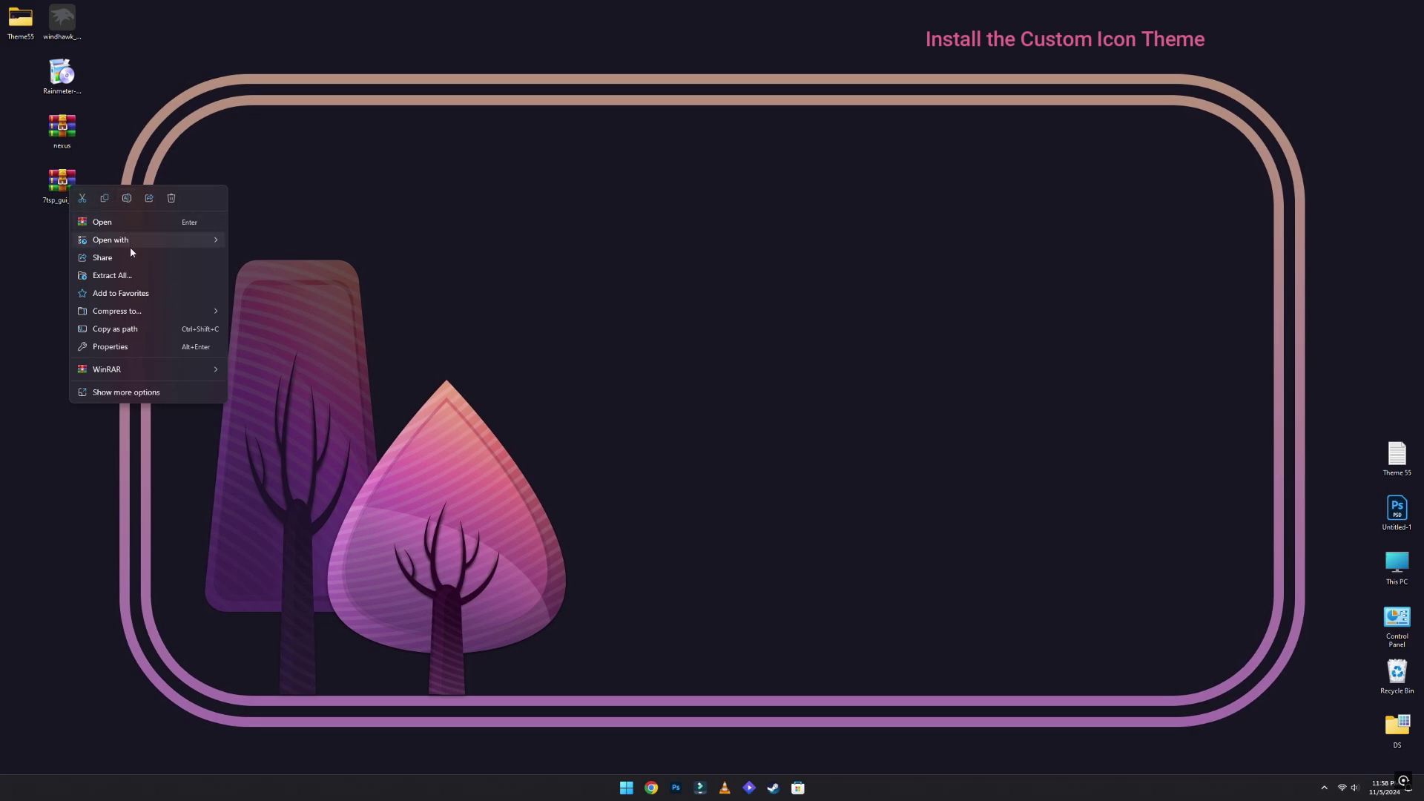
{"action": "left_click", "coordinate": [126, 274]}
{"action": "left_click", "coordinate": [810, 499]}
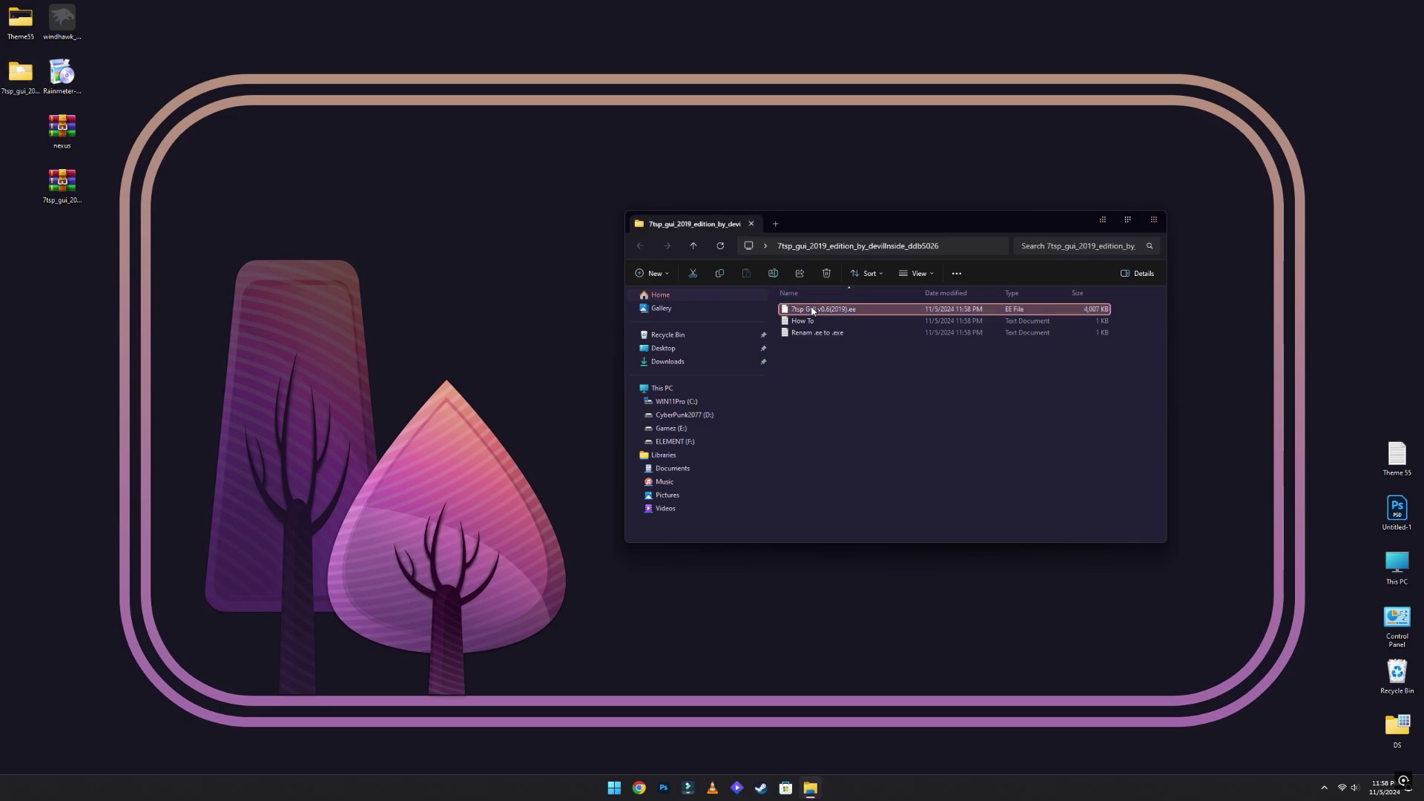
Change the extension of the extracted 7tsp GUI v0.6(2019) file from .ee to .exe and close the folder
{"action": "right_click", "coordinate": [815, 310]}
{"action": "left_click", "coordinate": [868, 320]}
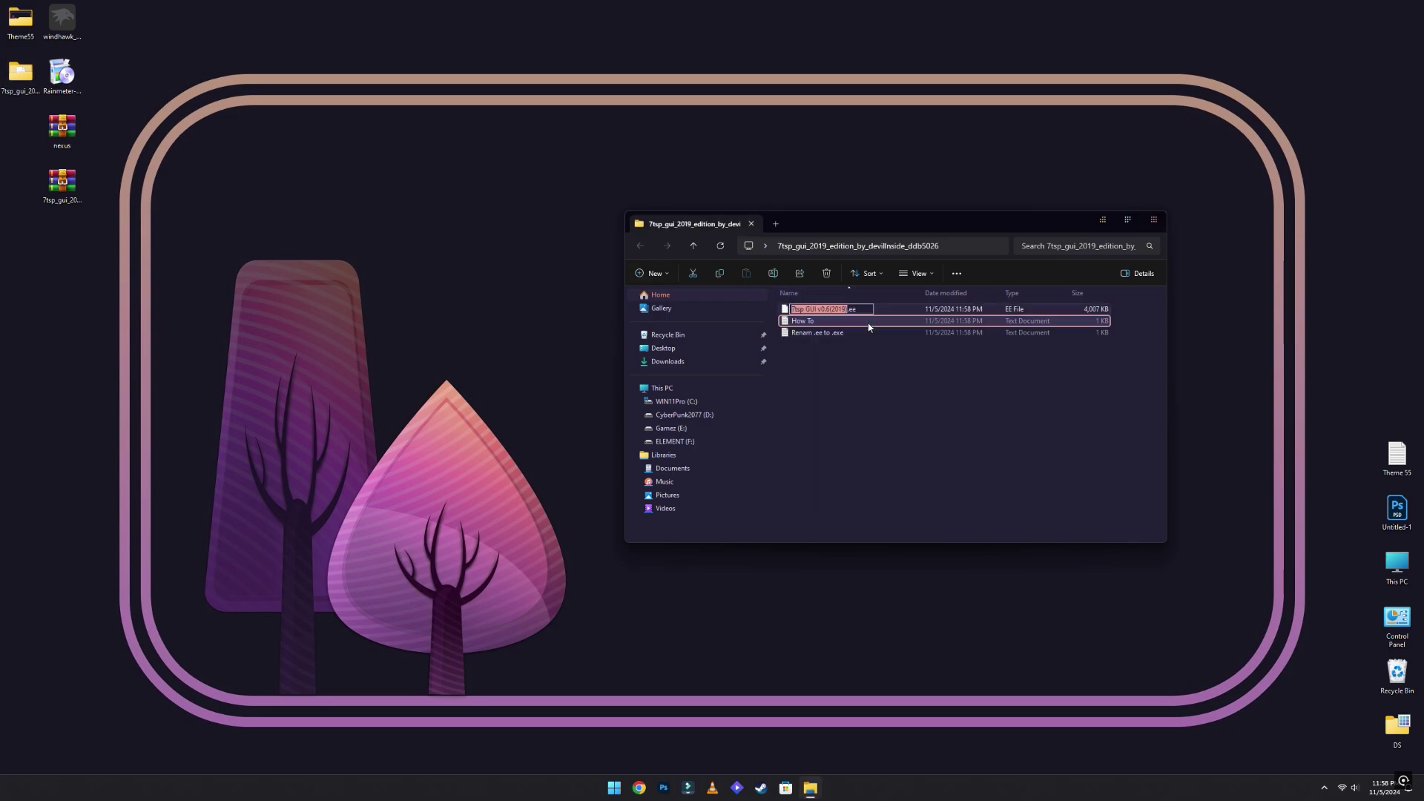
{"action": "left_click", "coordinate": [865, 312]}
{"action": "left_click", "coordinate": [931, 439]}
{"action": "left_click", "coordinate": [763, 397]}
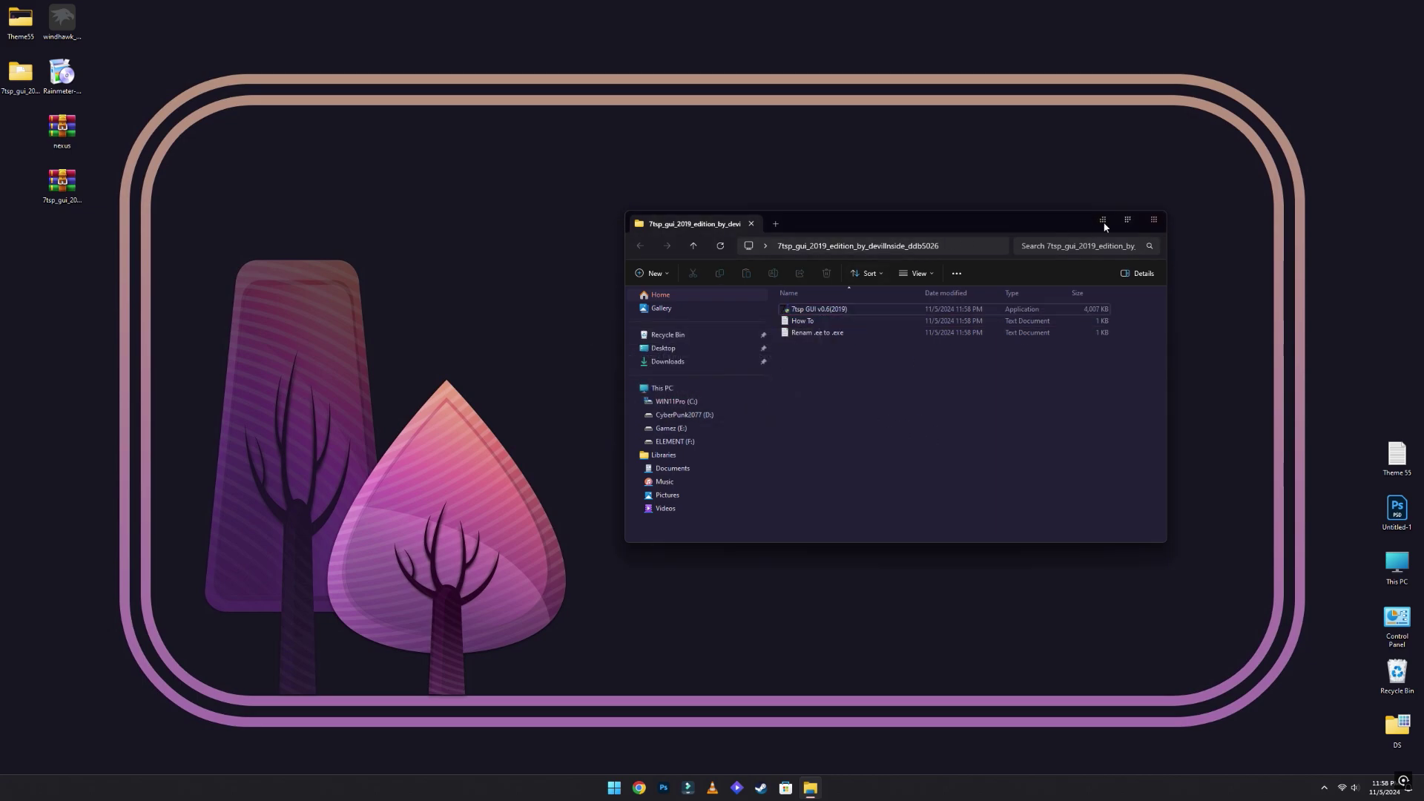
{"action": "left_click", "coordinate": [1157, 221]}
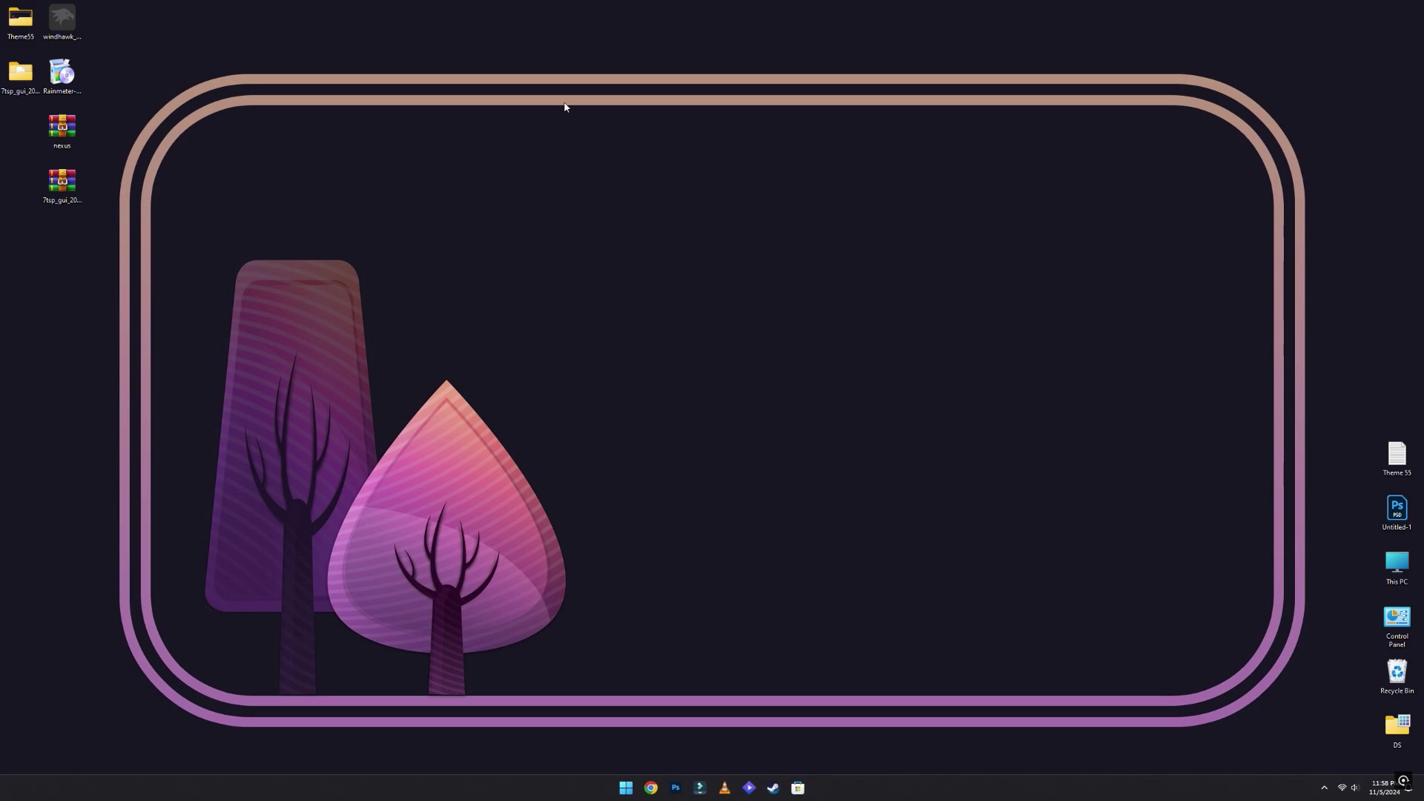
Rename the icon pack in Theme55's Icon Theme folder to 7tsp Rose Pine.7z by removing the .remove extension, and close the window
{"action": "double_click", "coordinate": [22, 23]}
{"action": "left_click", "coordinate": [805, 335]}
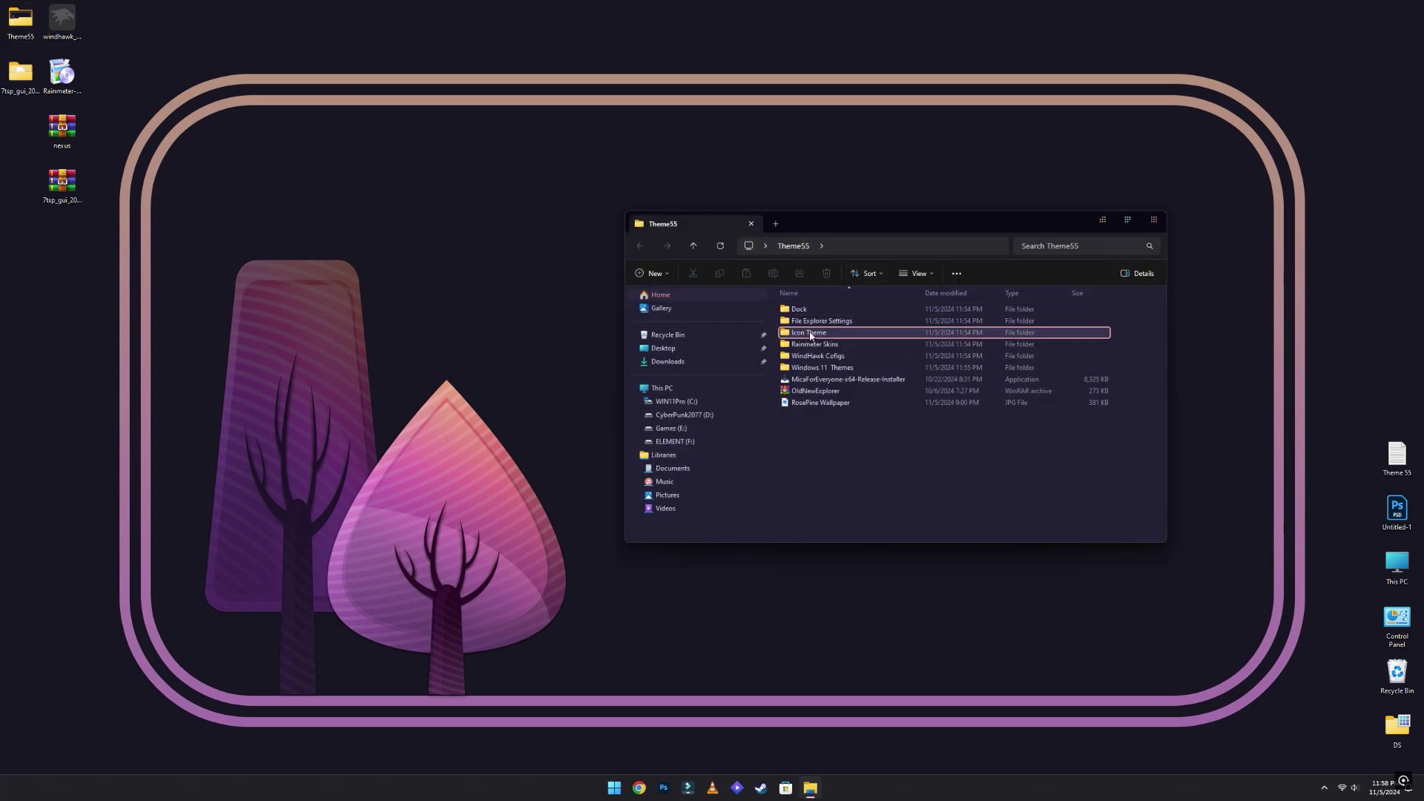
{"action": "double_click", "coordinate": [810, 335]}
{"action": "right_click", "coordinate": [816, 310]}
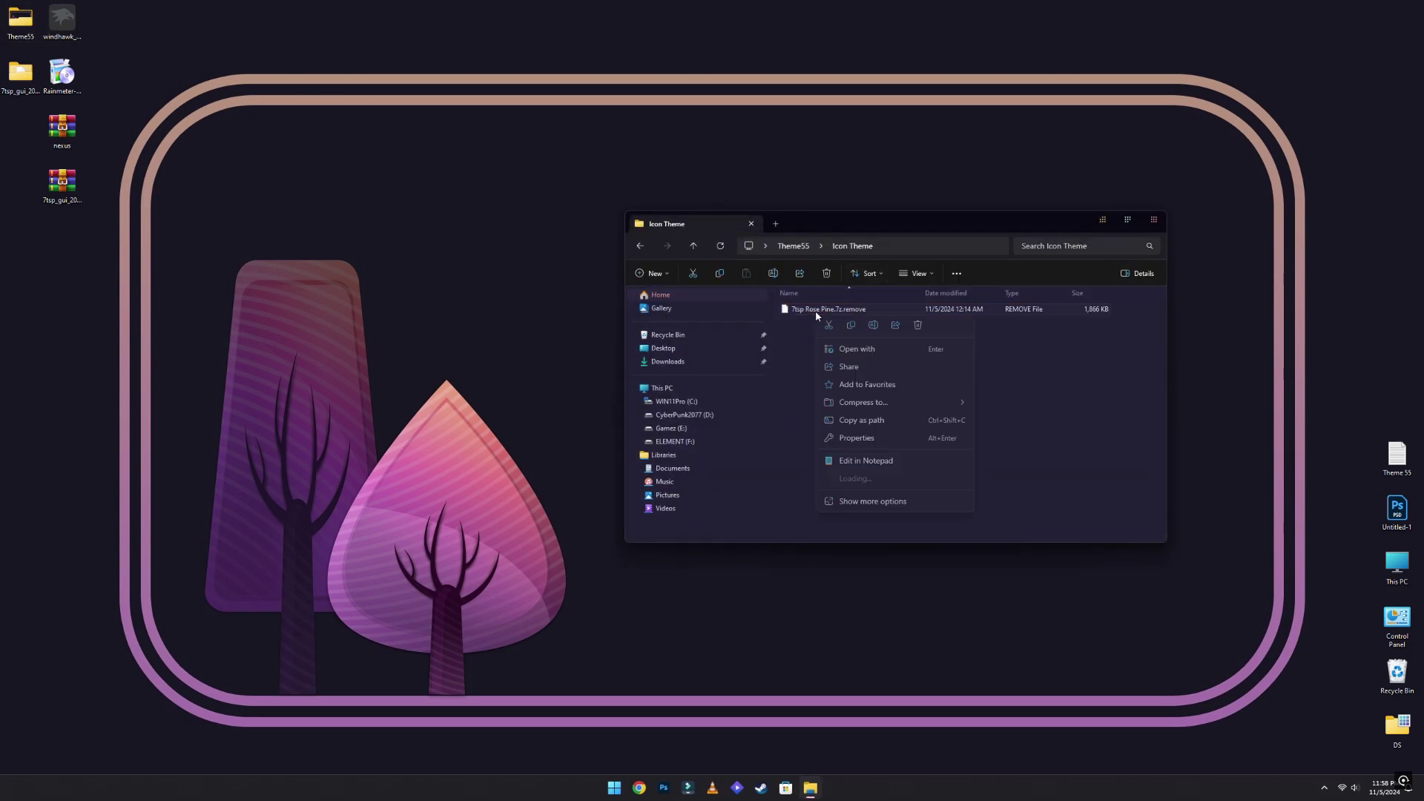
{"action": "left_click", "coordinate": [873, 324]}
{"action": "left_click", "coordinate": [869, 310]}
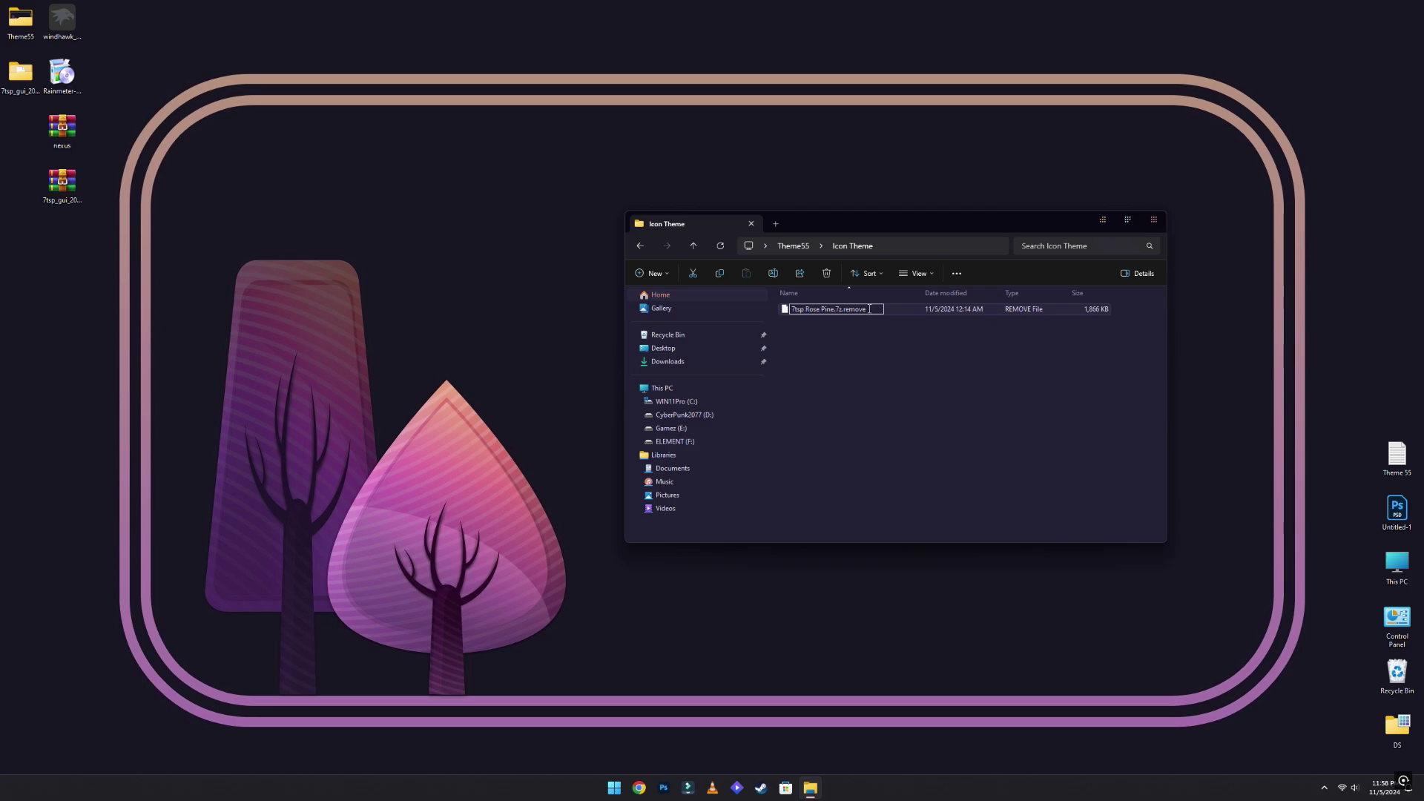
{"action": "key", "text": "BackSpace"}
{"action": "key", "text": "BackSpace"}
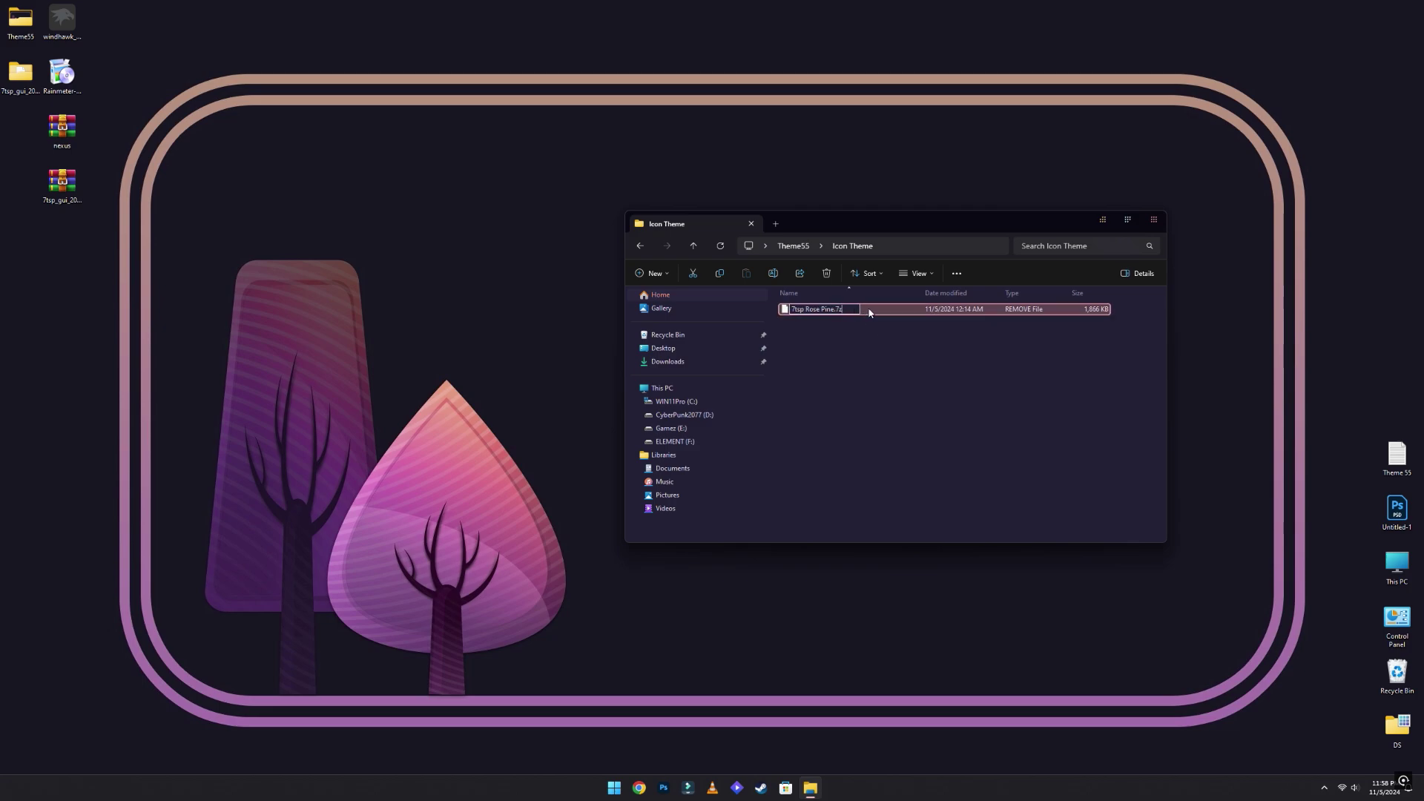
{"action": "key", "text": "Return"}
{"action": "left_click", "coordinate": [774, 394]}
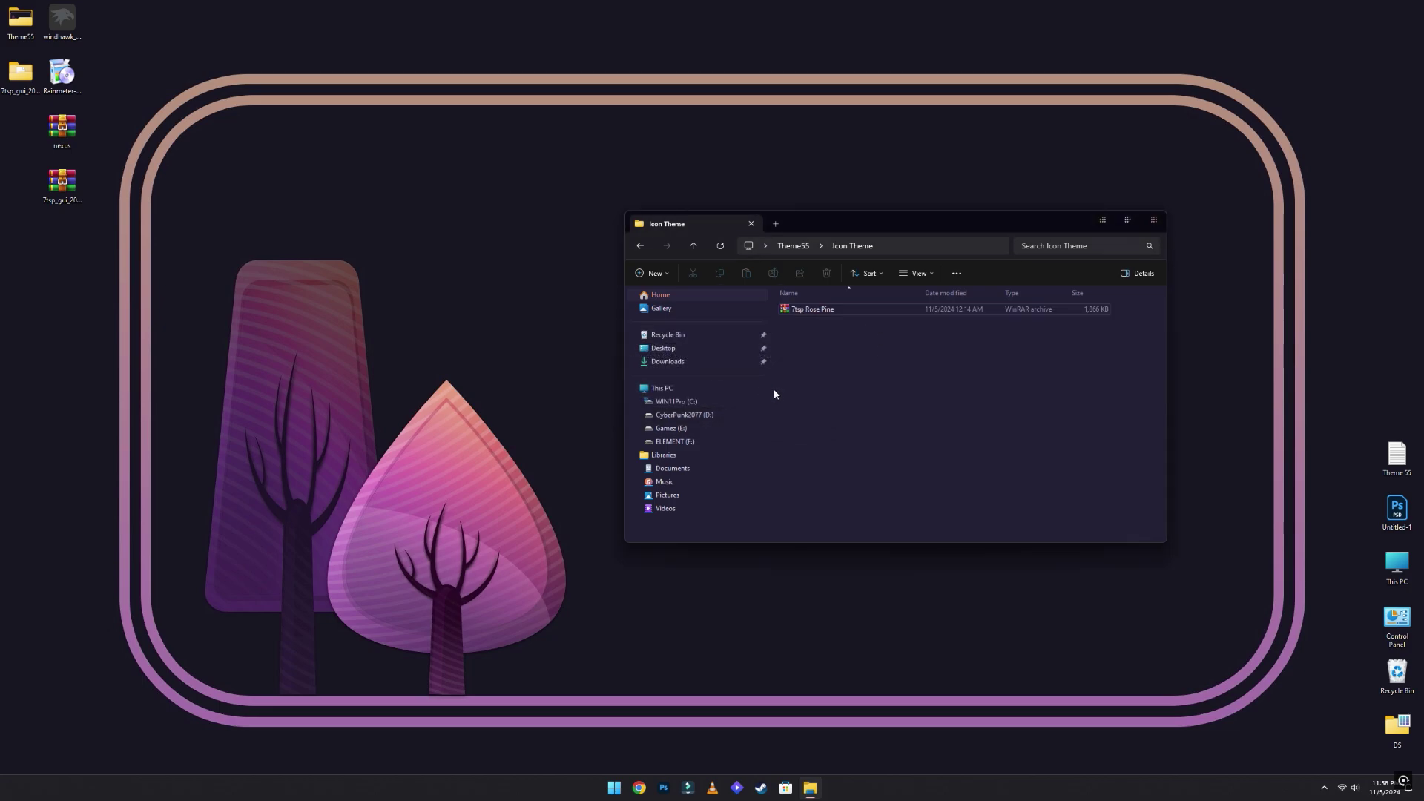
{"action": "left_click", "coordinate": [1154, 220]}
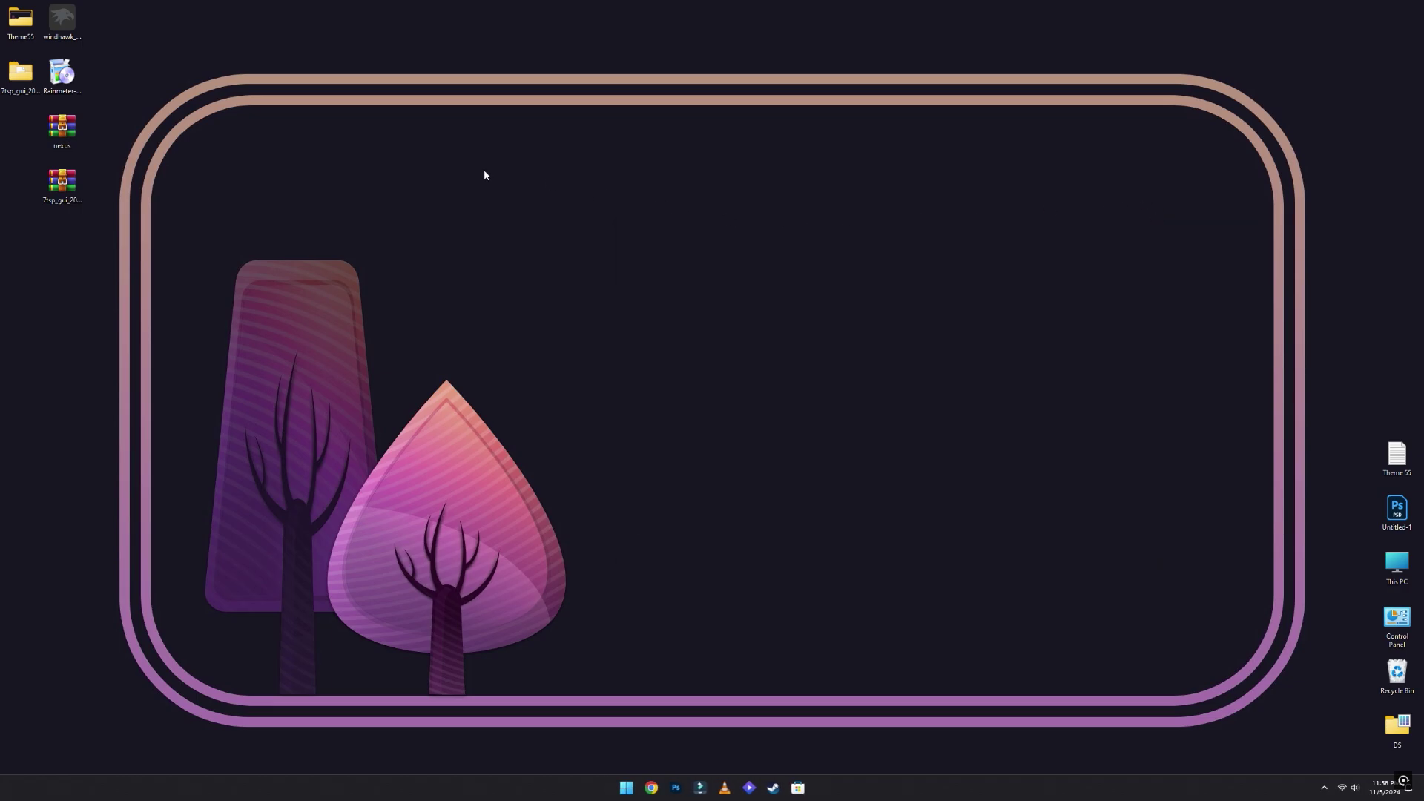
Run 7tsp GUI v0.6(2019) from its extracted folder with administrator permission
{"action": "double_click", "coordinate": [20, 74]}
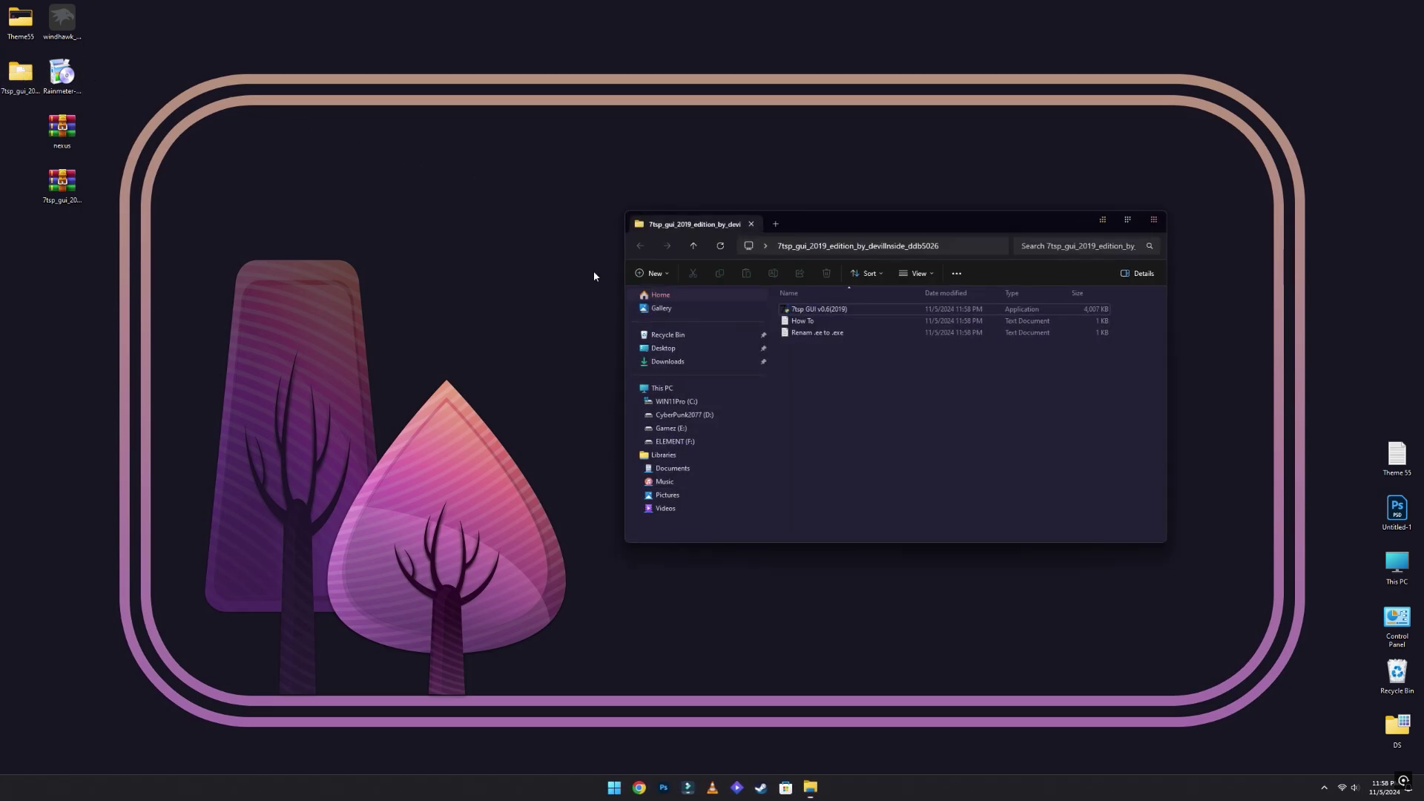
{"action": "double_click", "coordinate": [842, 308]}
{"action": "left_click", "coordinate": [655, 490]}
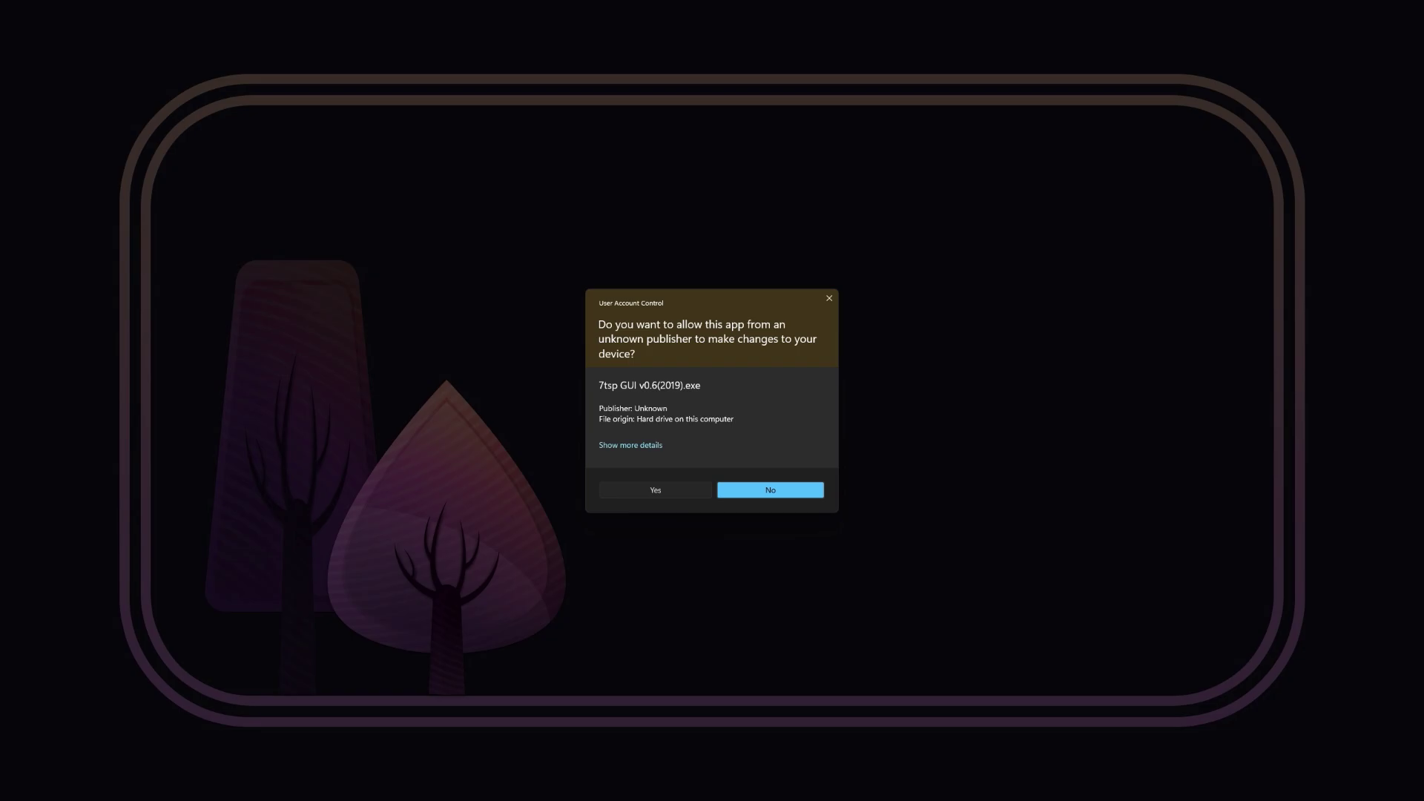
Add 7tsp Rose Pine from the Icon Theme folder in Theme55 on the desktop as a custom pack
{"action": "left_click", "coordinate": [606, 333]}
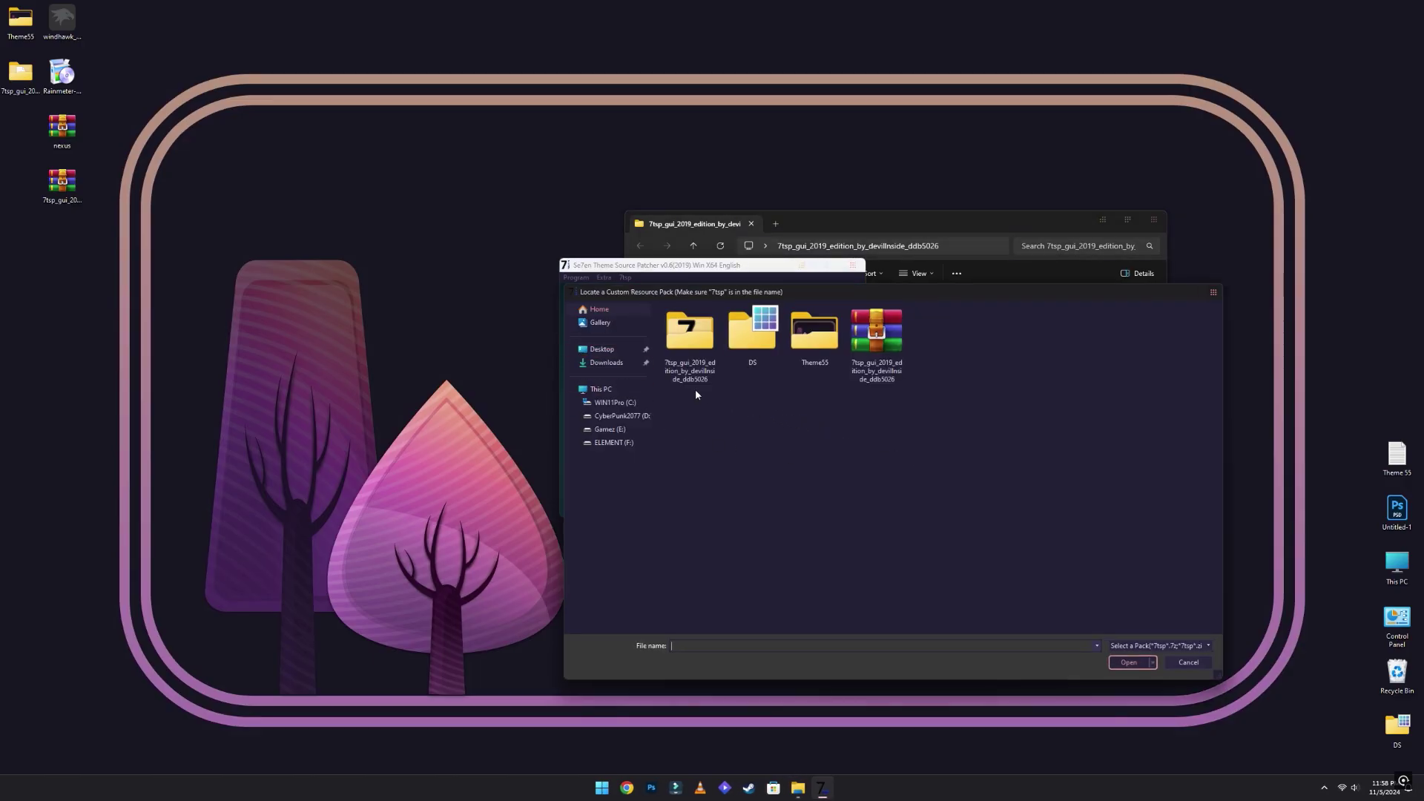
{"action": "left_click", "coordinate": [602, 349]}
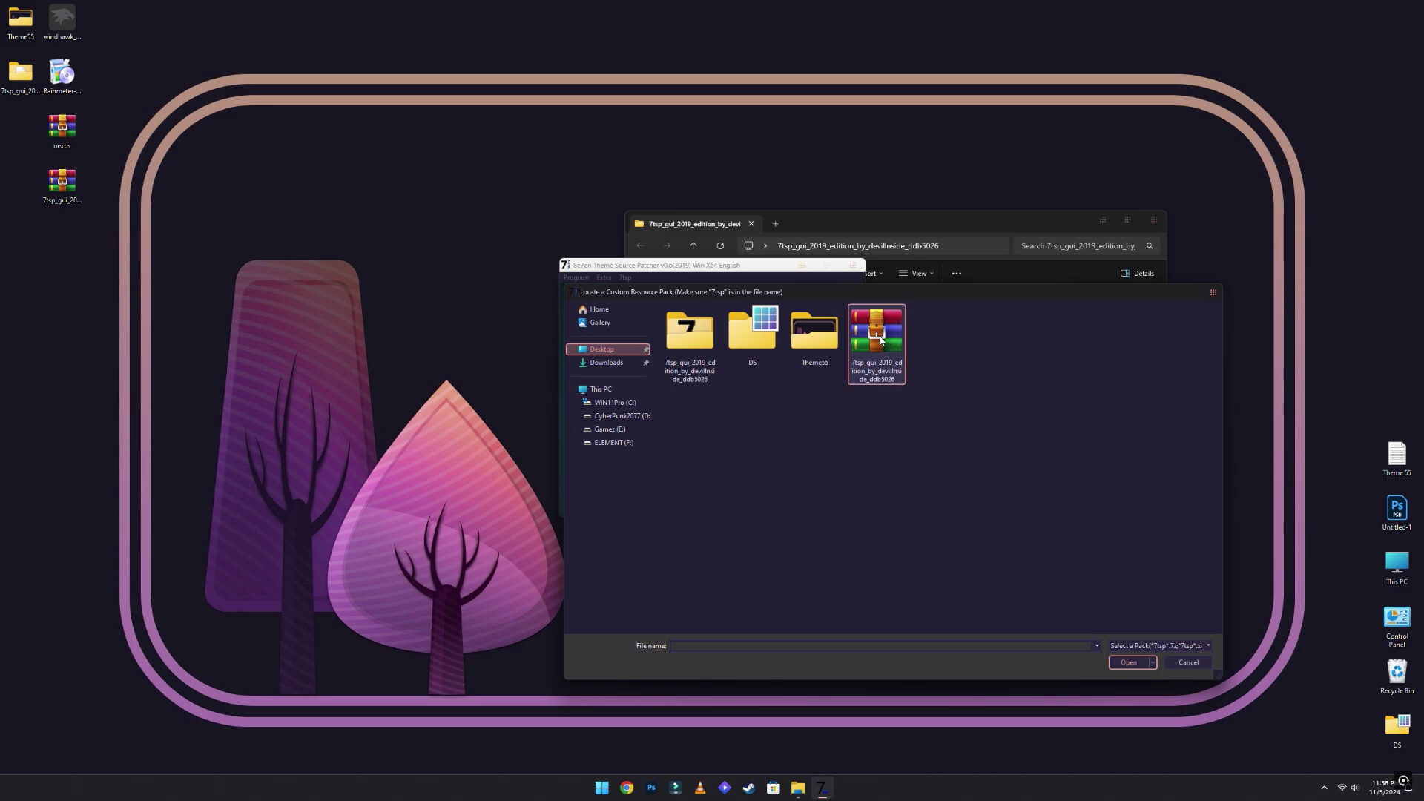
{"action": "double_click", "coordinate": [814, 335]}
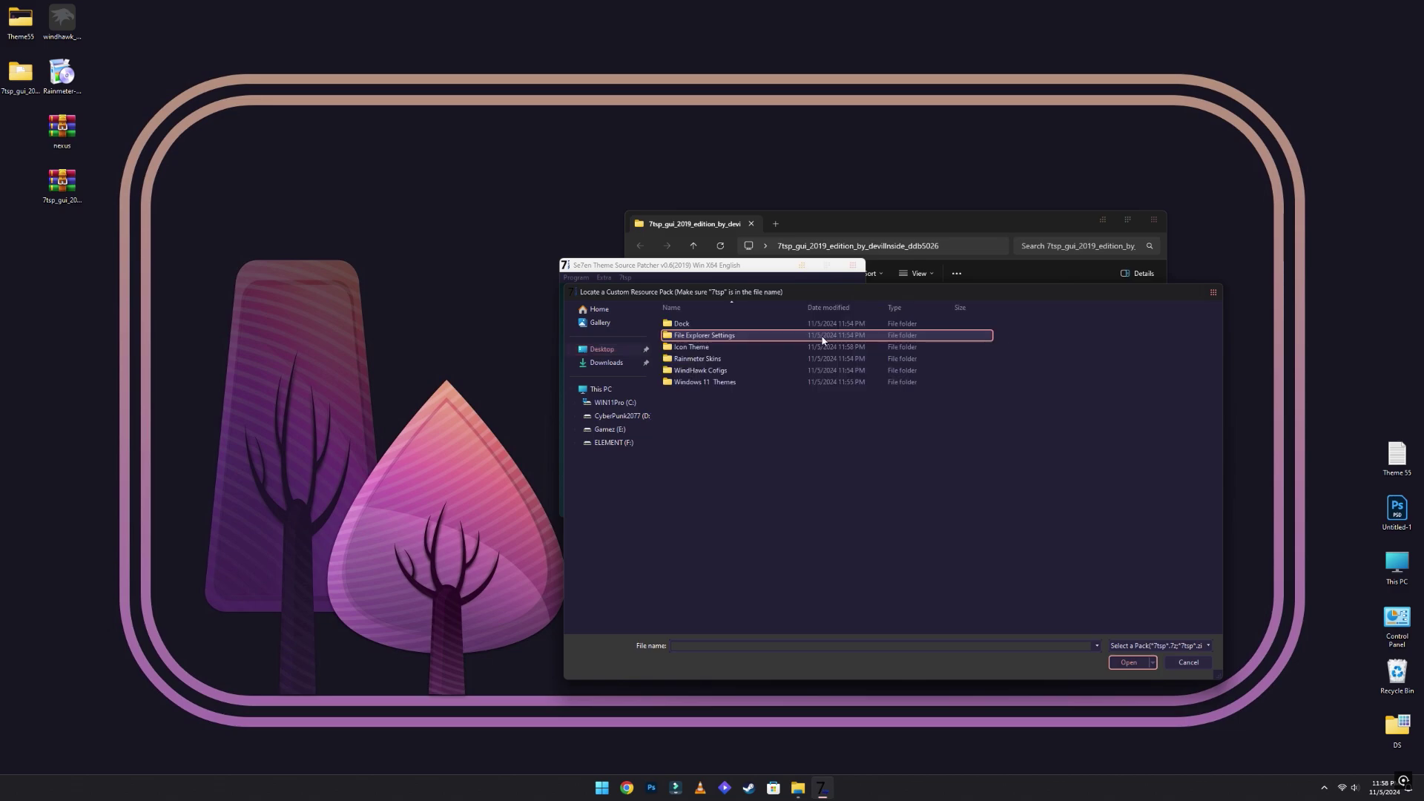
{"action": "double_click", "coordinate": [719, 347]}
{"action": "left_click", "coordinate": [702, 326]}
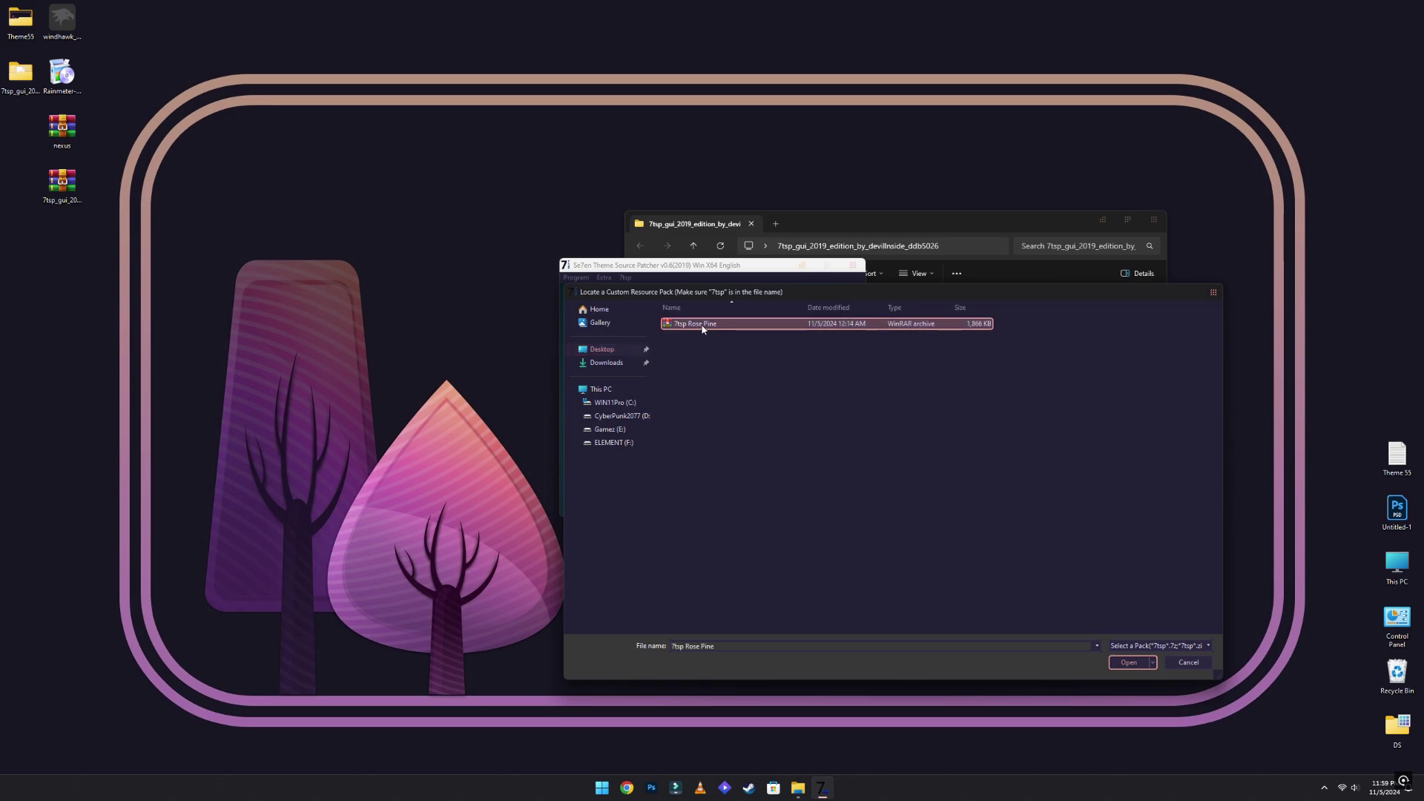
{"action": "left_click", "coordinate": [1128, 662]}
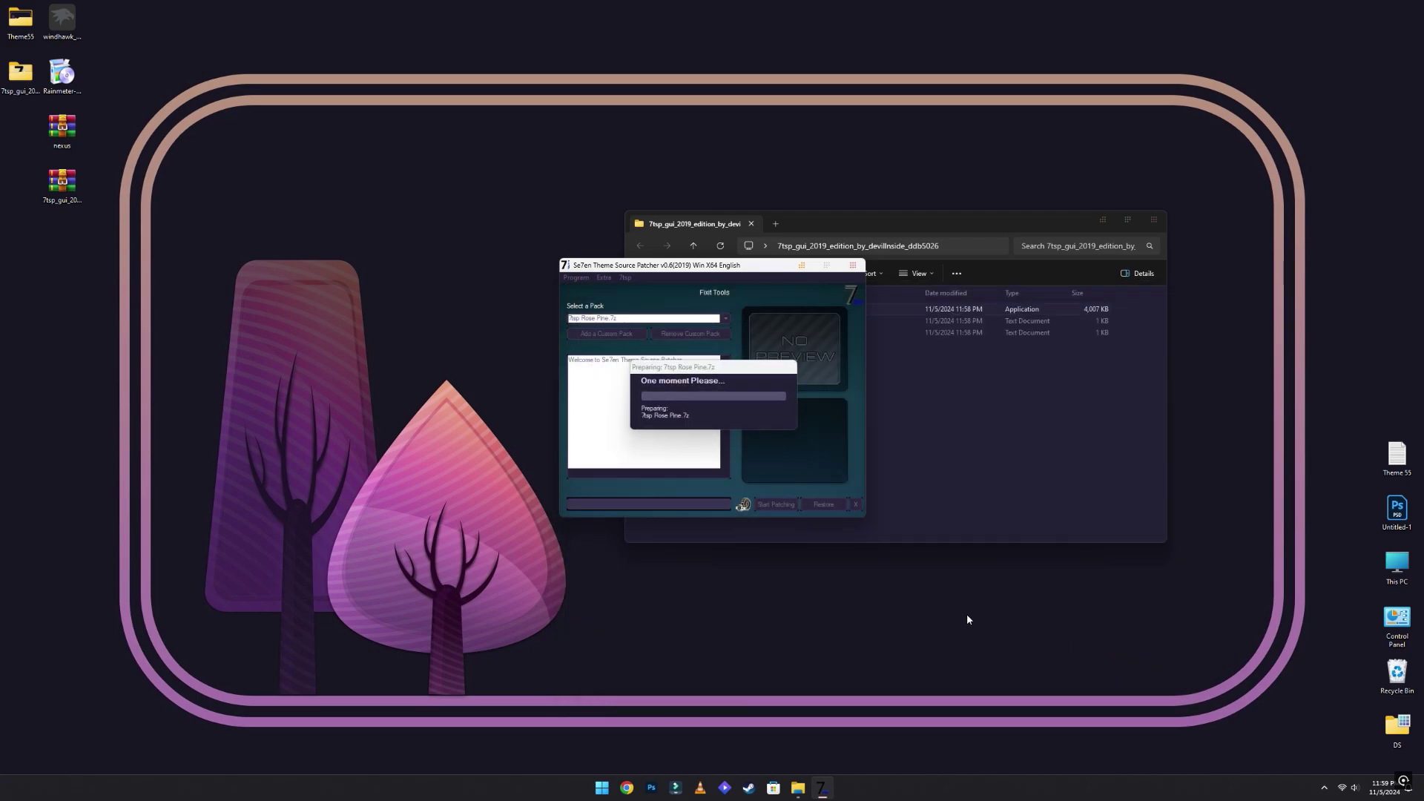
Patch the system with the 7tsp Rose Pine pack, reboot Windows, and dismiss the completion message
{"action": "left_click", "coordinate": [776, 506]}
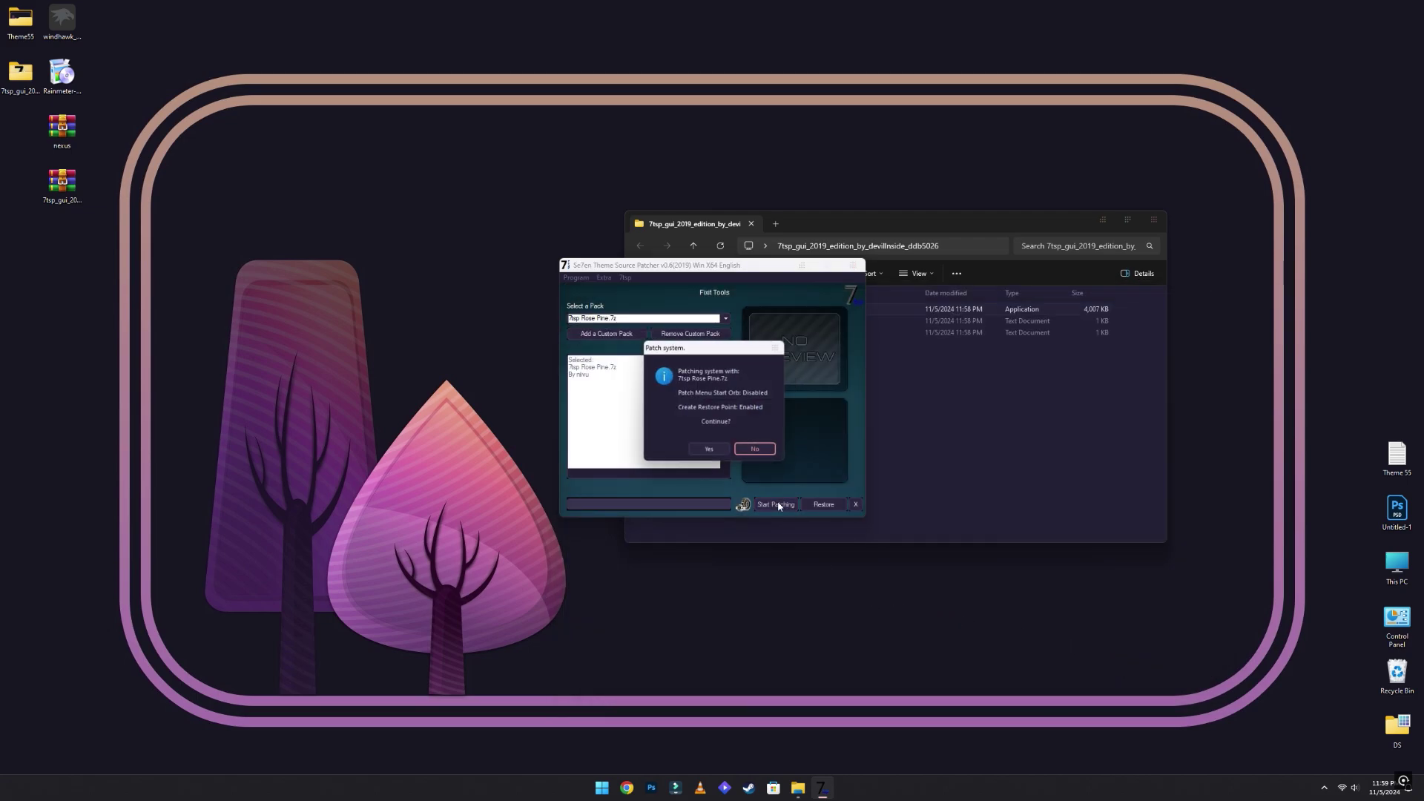
{"action": "left_click", "coordinate": [1095, 279]}
{"action": "left_click", "coordinate": [1153, 219]}
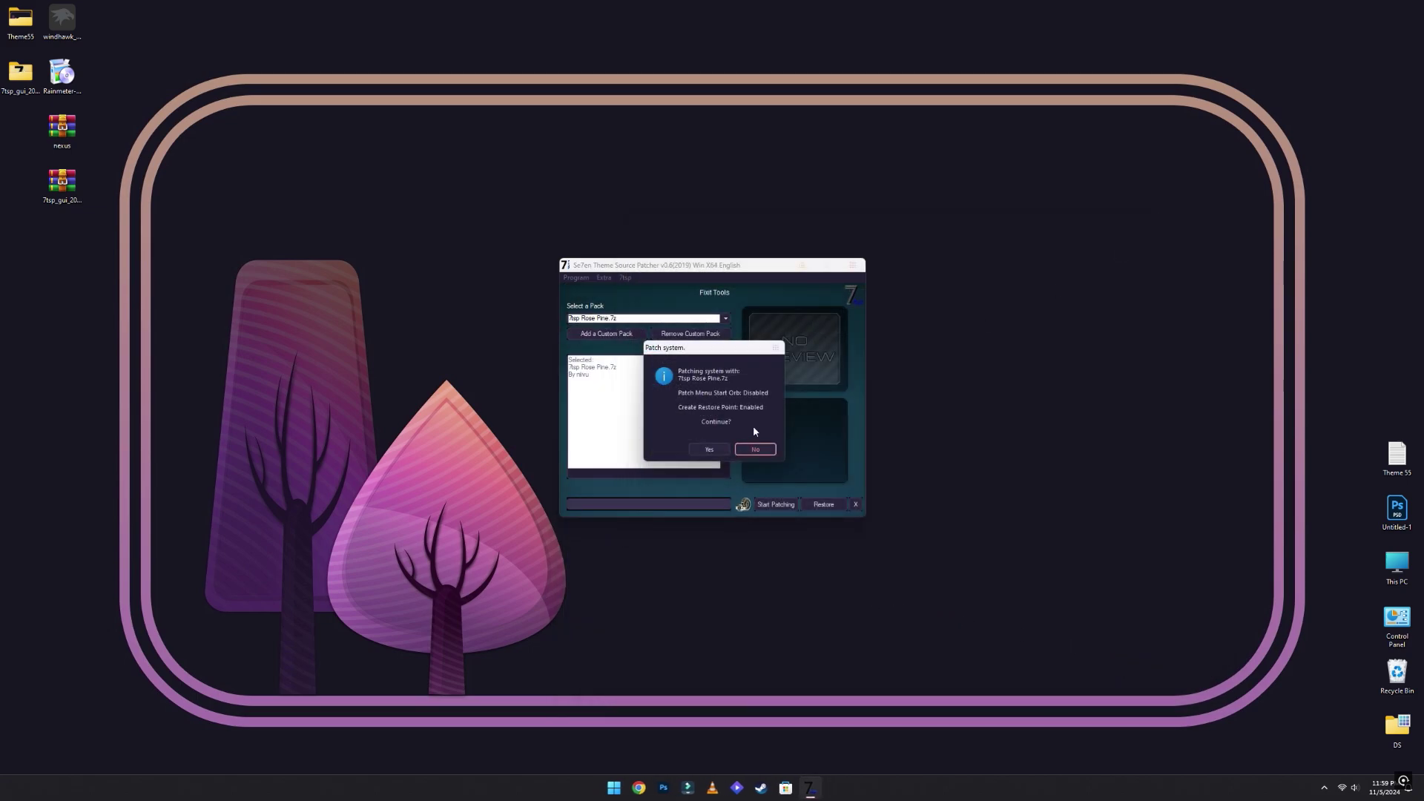
{"action": "left_click", "coordinate": [709, 449]}
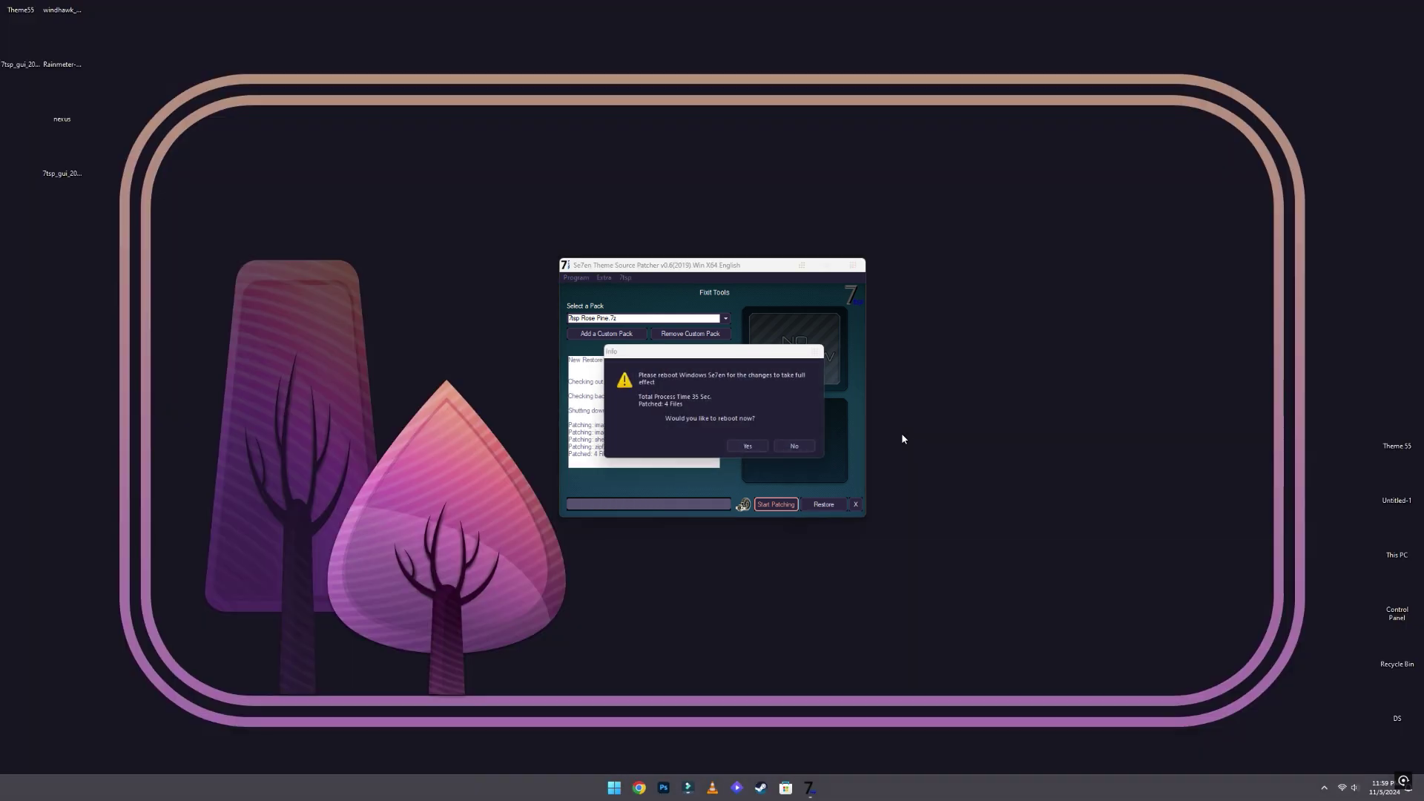
{"action": "left_click", "coordinate": [748, 446]}
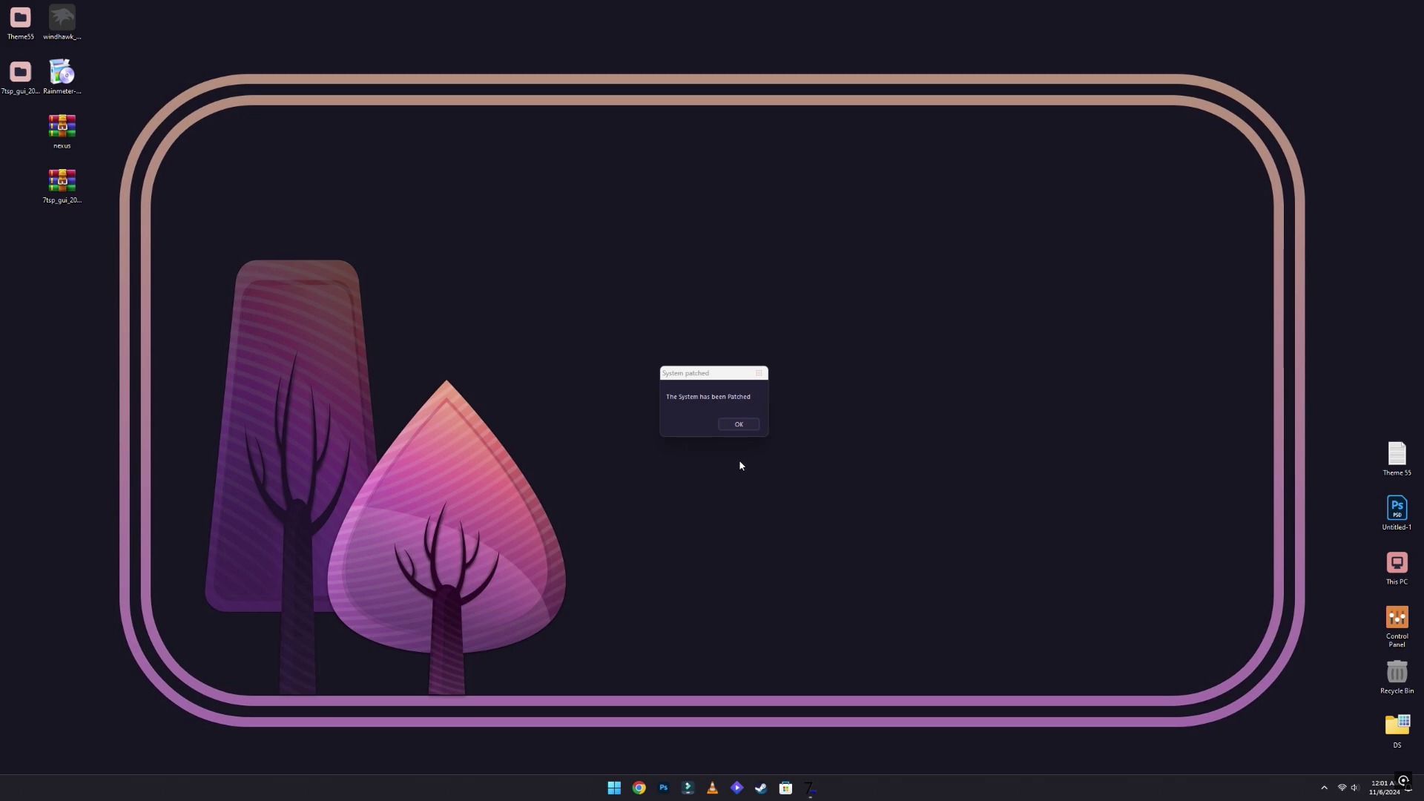
{"action": "left_click", "coordinate": [738, 425]}
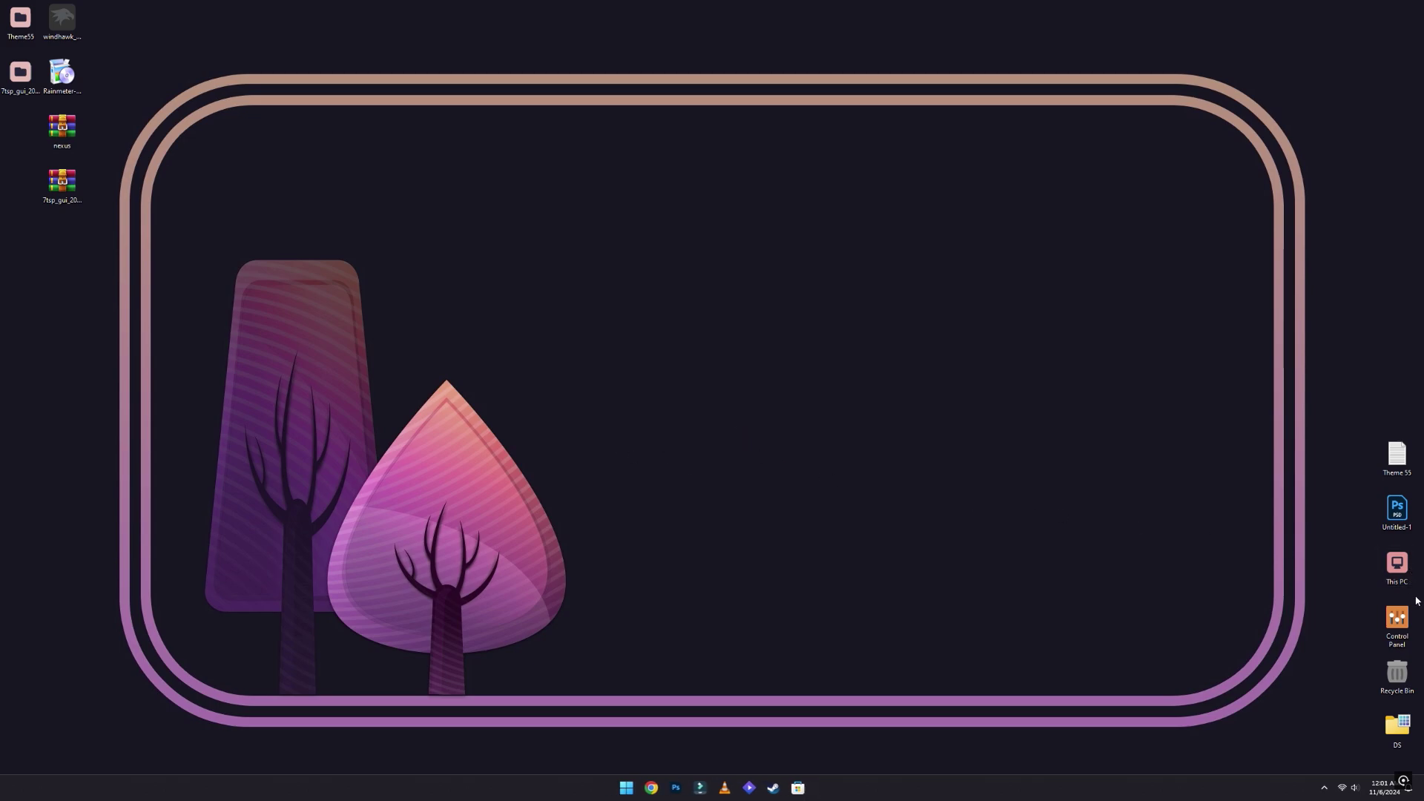
Open This PC and the C: drive to examine the new icons, and close the window
{"action": "double_click", "coordinate": [1396, 565]}
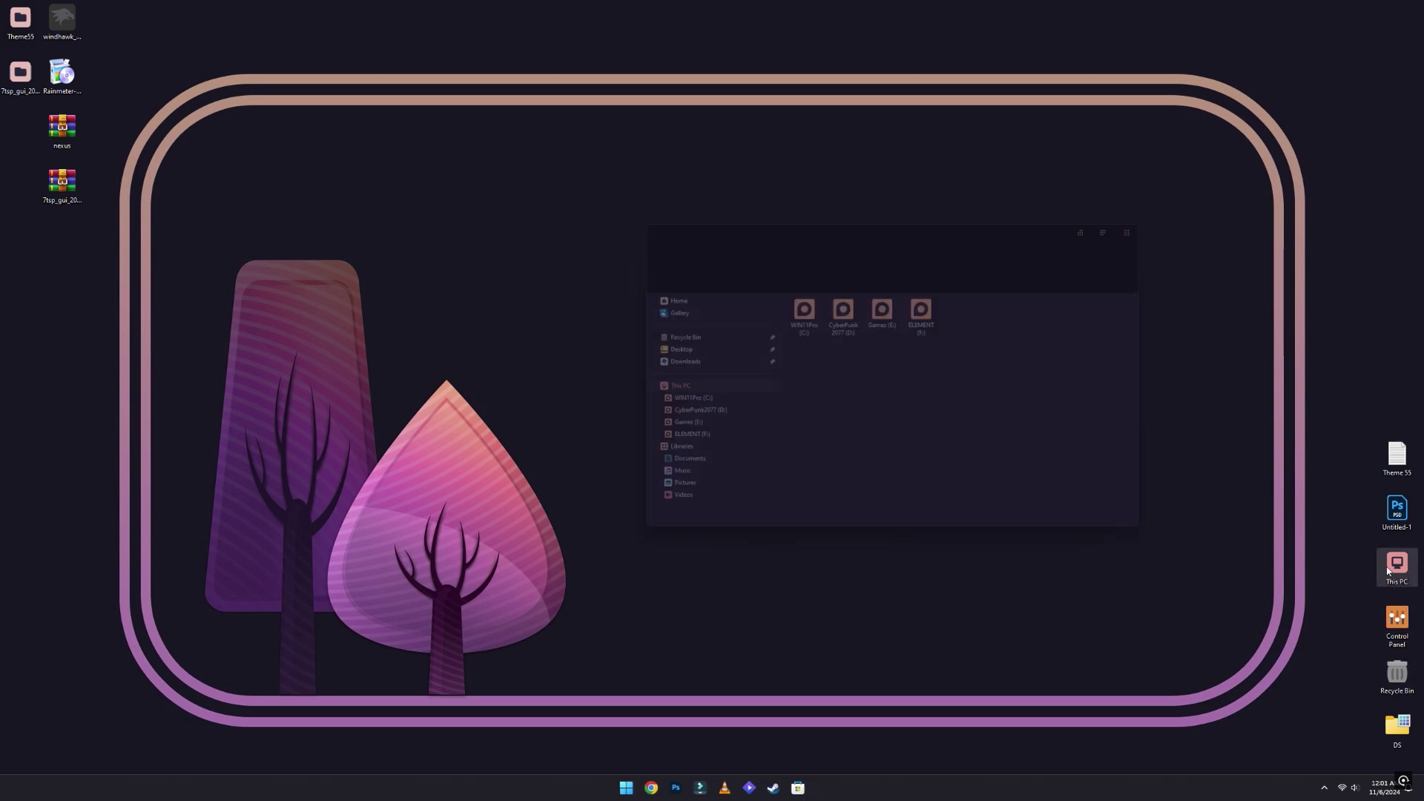
{"action": "double_click", "coordinate": [798, 308]}
{"action": "left_click", "coordinate": [1154, 219]}
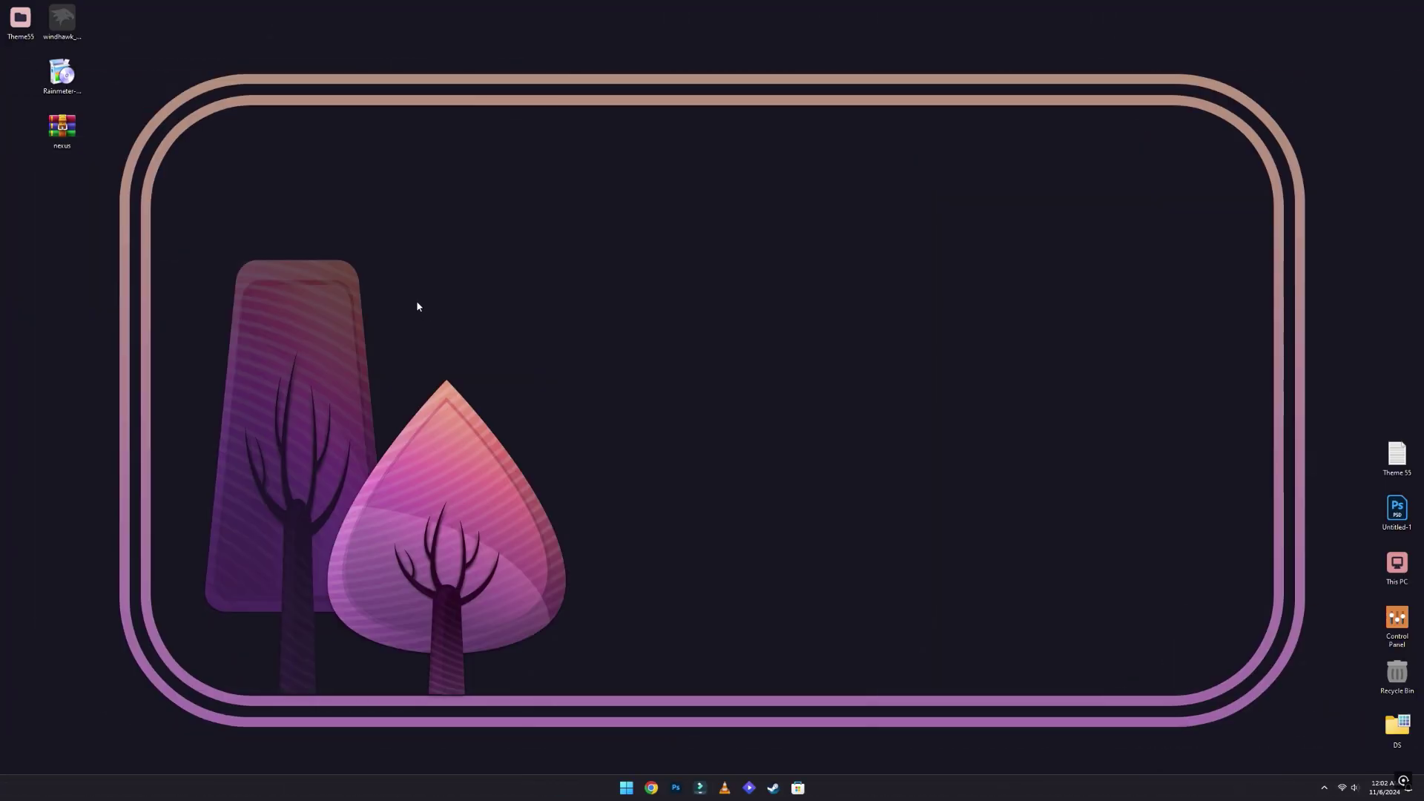
Copy the File Explorer Settings folder from Theme55 on the desktop into the root of the C: drive
{"action": "double_click", "coordinate": [21, 19]}
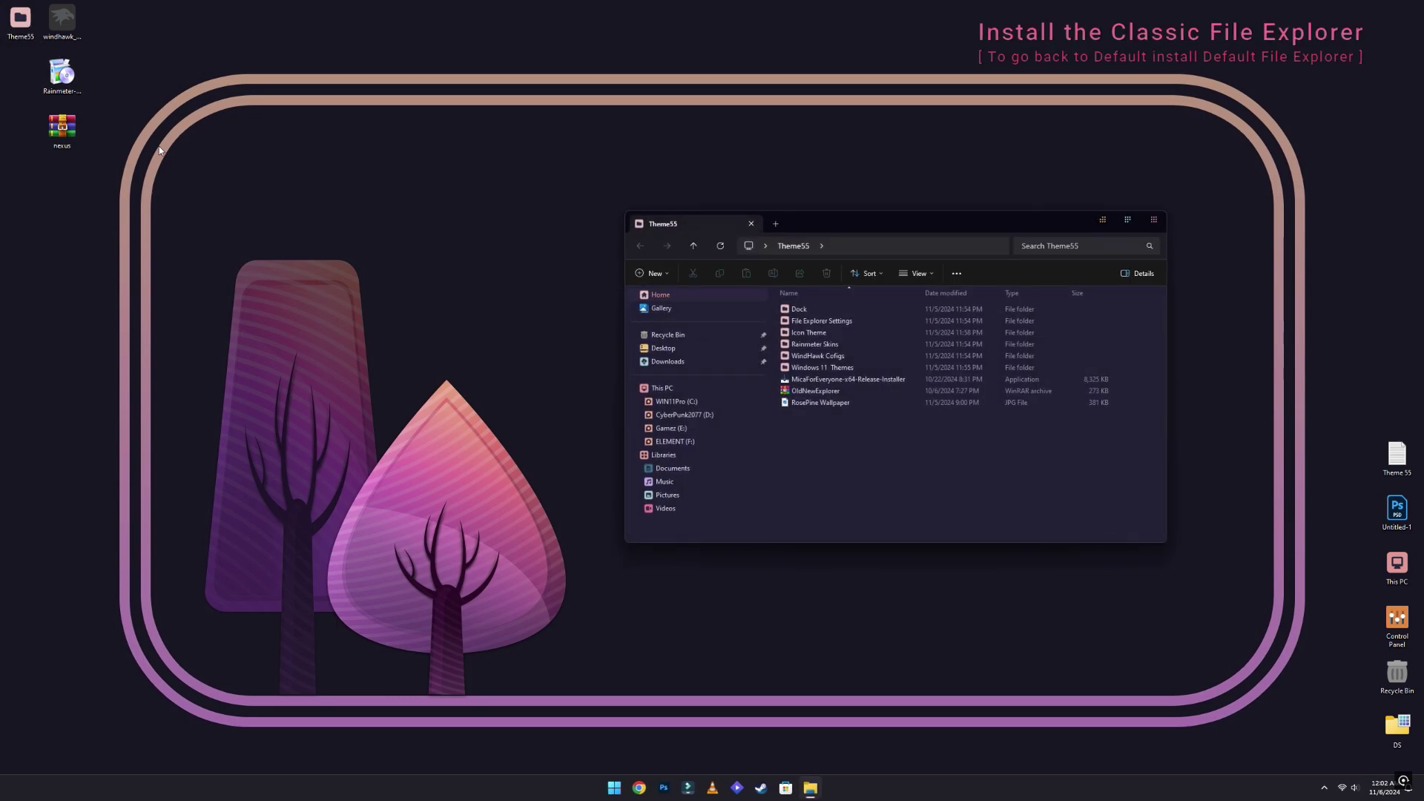
{"action": "right_click", "coordinate": [815, 323]}
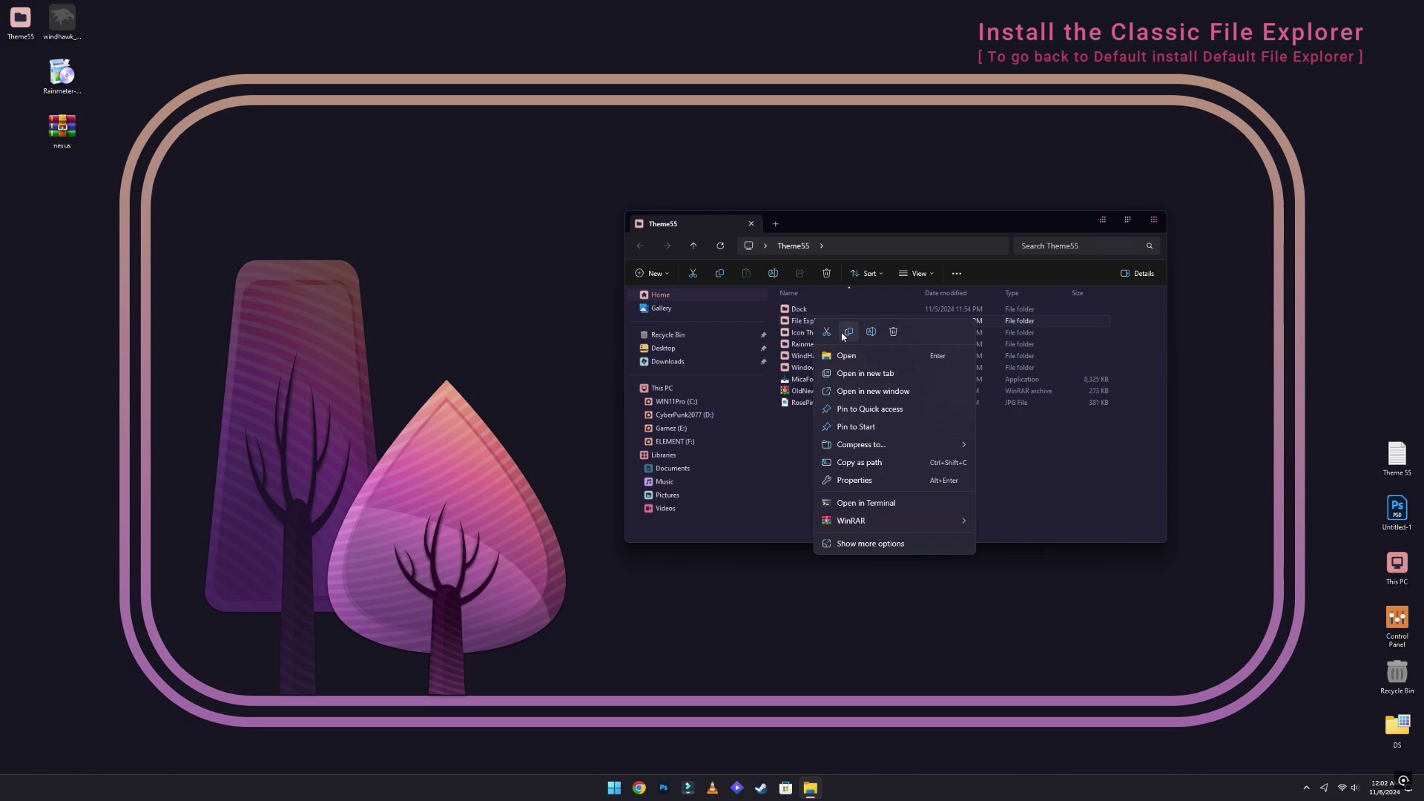
{"action": "left_click", "coordinate": [845, 334]}
{"action": "left_click", "coordinate": [671, 390]}
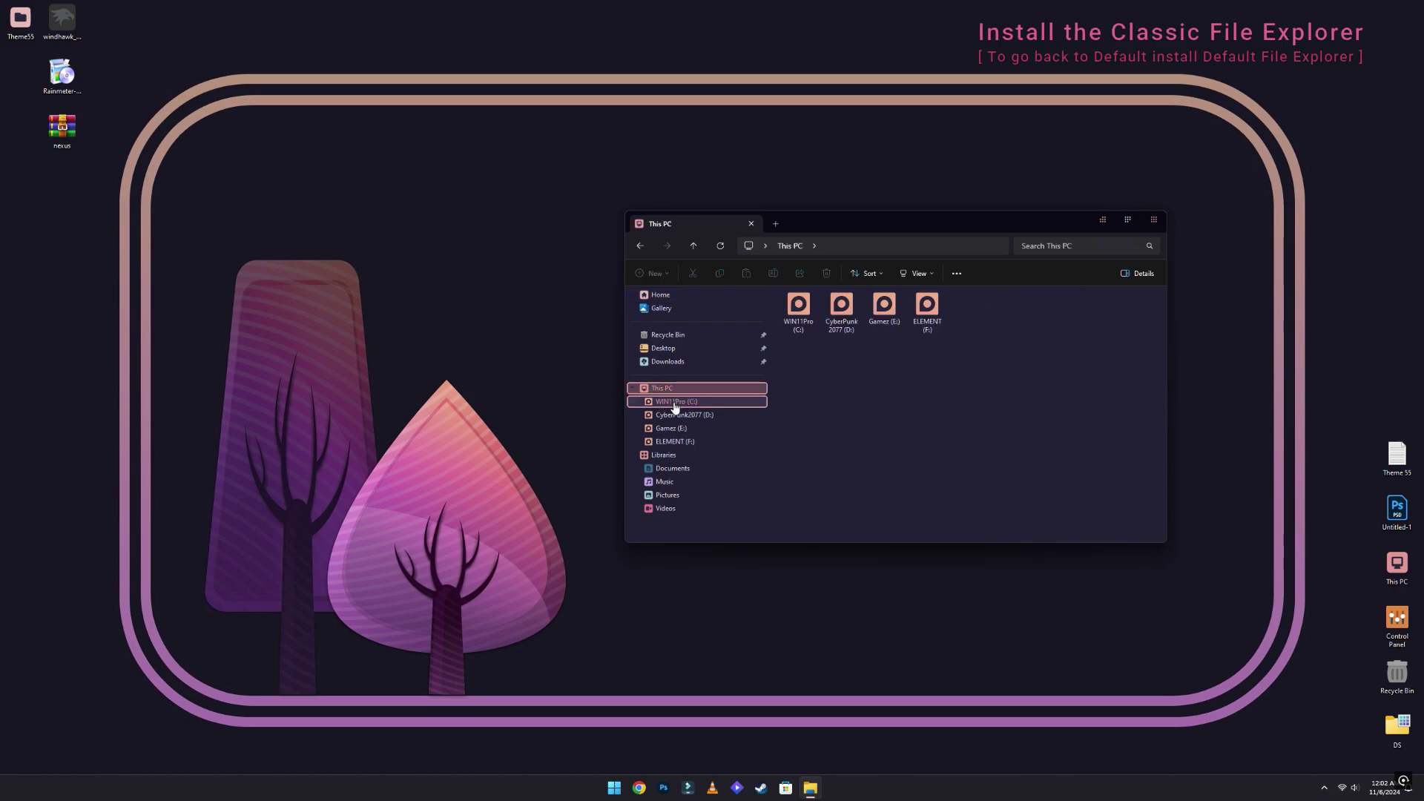
{"action": "left_click", "coordinate": [675, 404]}
{"action": "right_click", "coordinate": [852, 394]}
{"action": "key", "text": "Escape"}
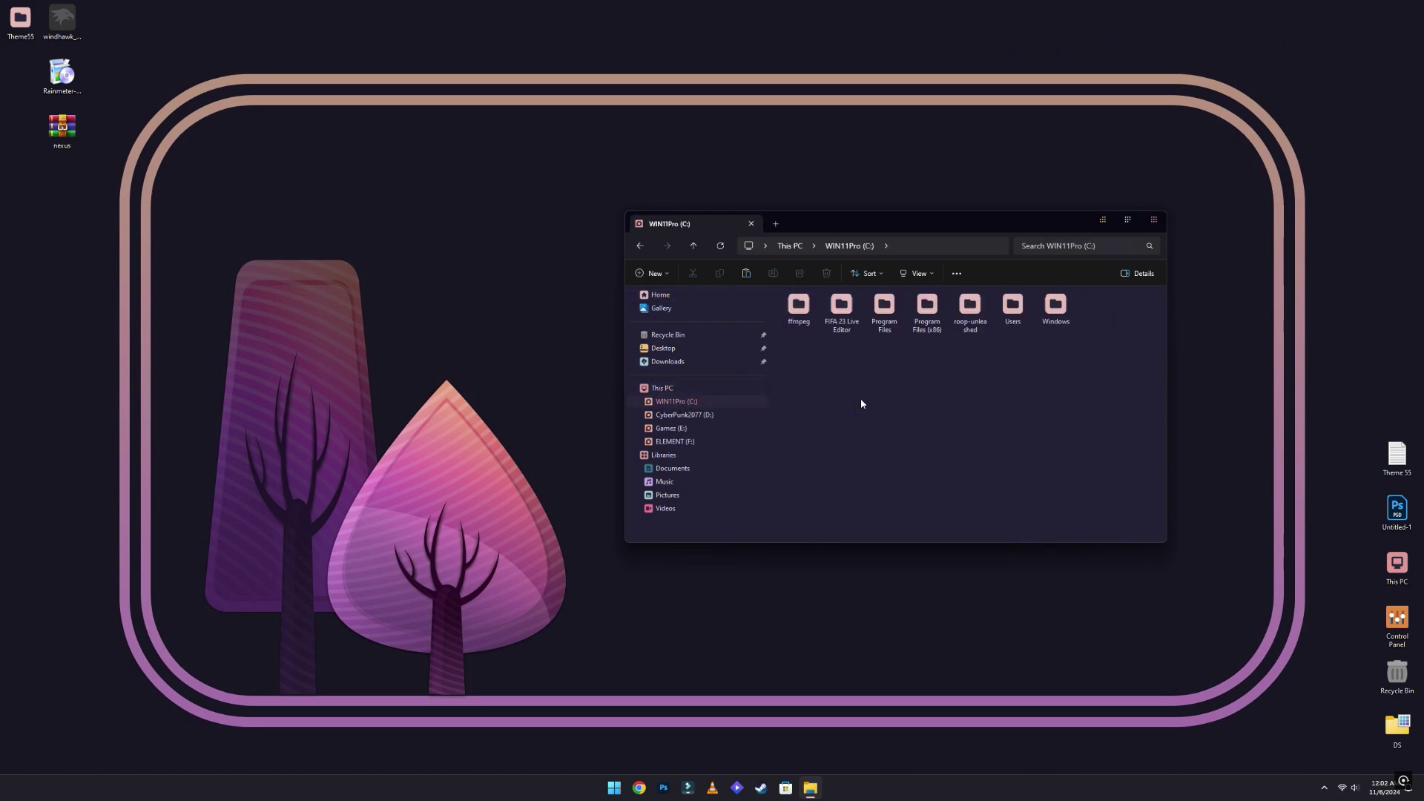
{"action": "key", "text": "ctrl+v"}
Run the Classic File Explorer batch file from C:\File Explorer Settings, answer yes to overwriting ITBar7Layout, and close the File Explorer window
{"action": "double_click", "coordinate": [1100, 306]}
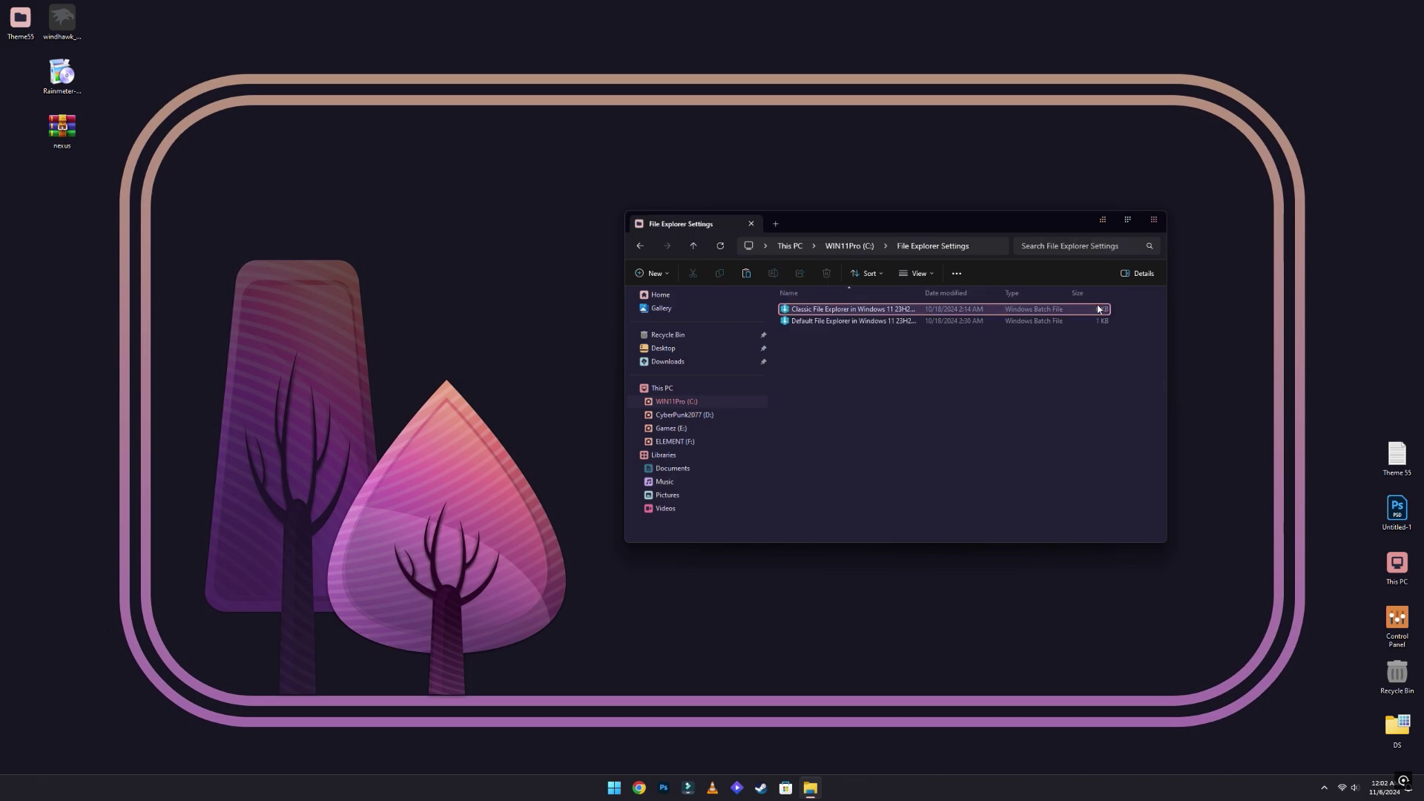
{"action": "left_click", "coordinate": [842, 312]}
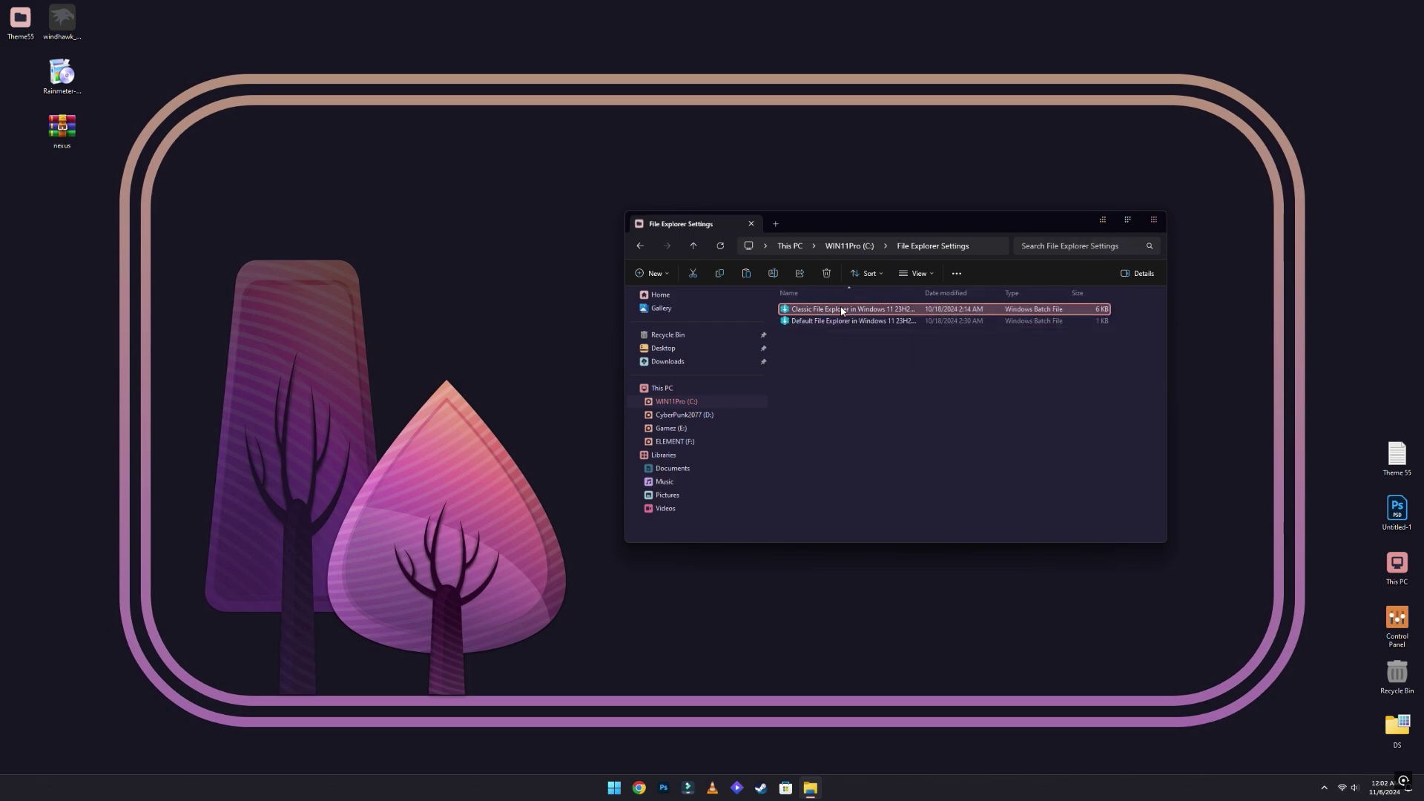
{"action": "double_click", "coordinate": [841, 312]}
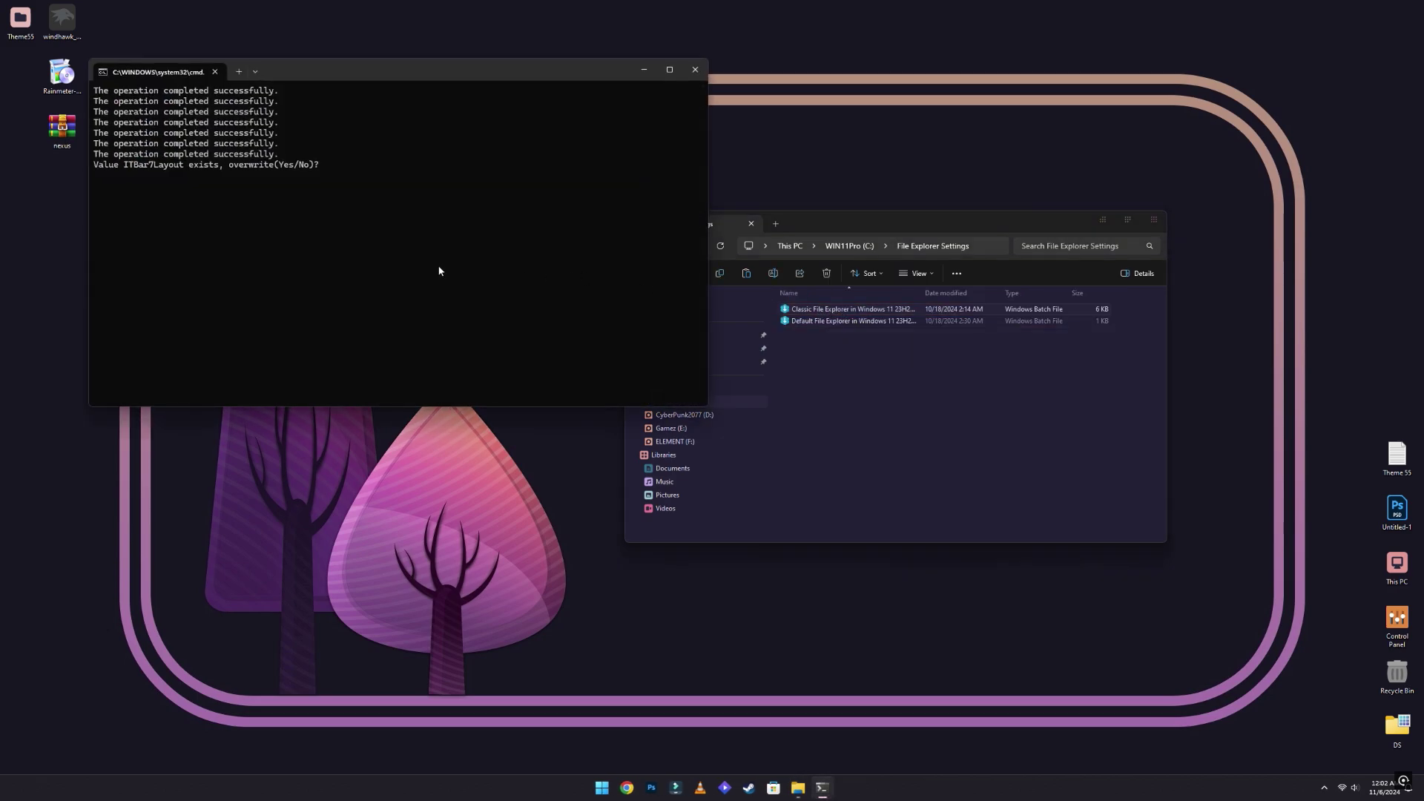
{"action": "type", "text": "yes"}
{"action": "key", "text": "Return"}
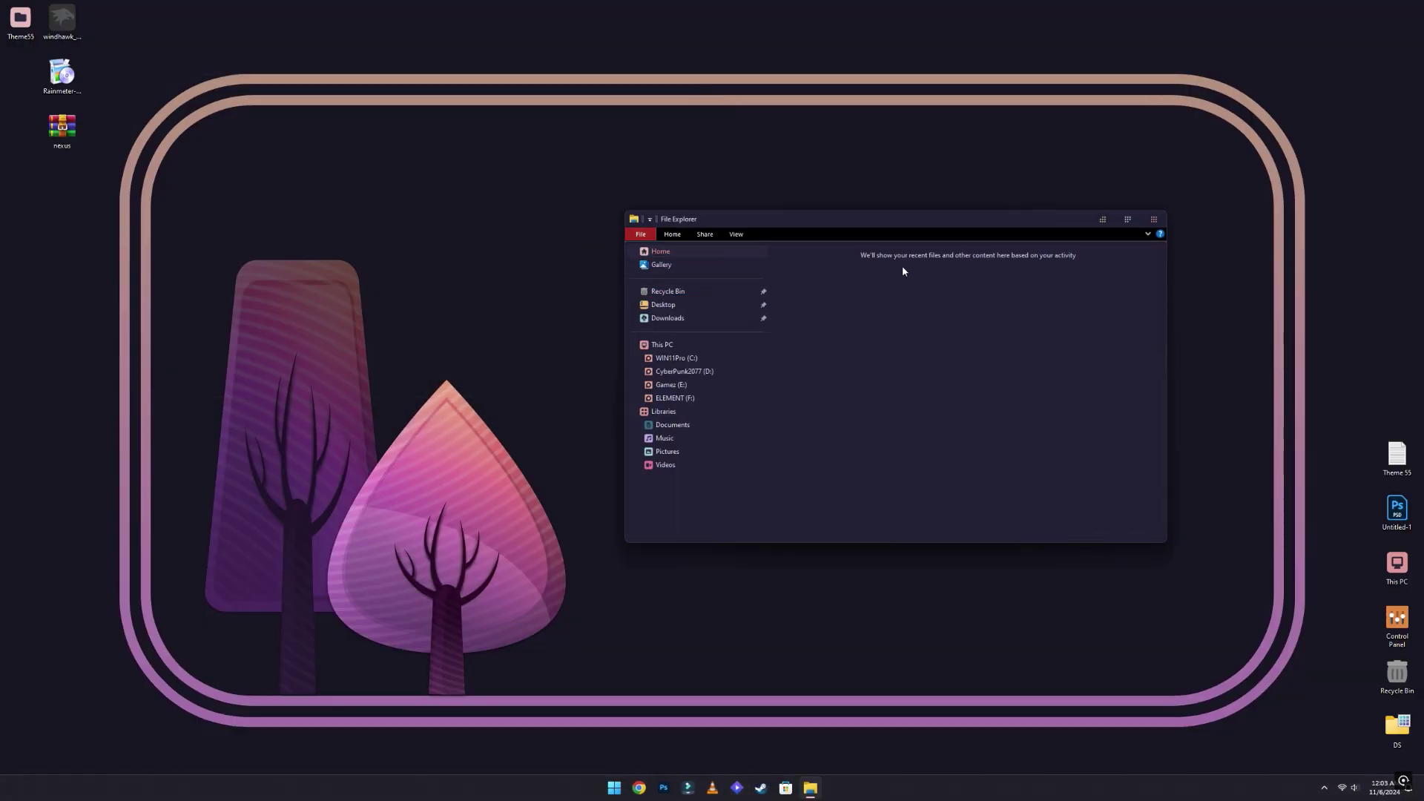
{"action": "left_click", "coordinate": [1154, 222]}
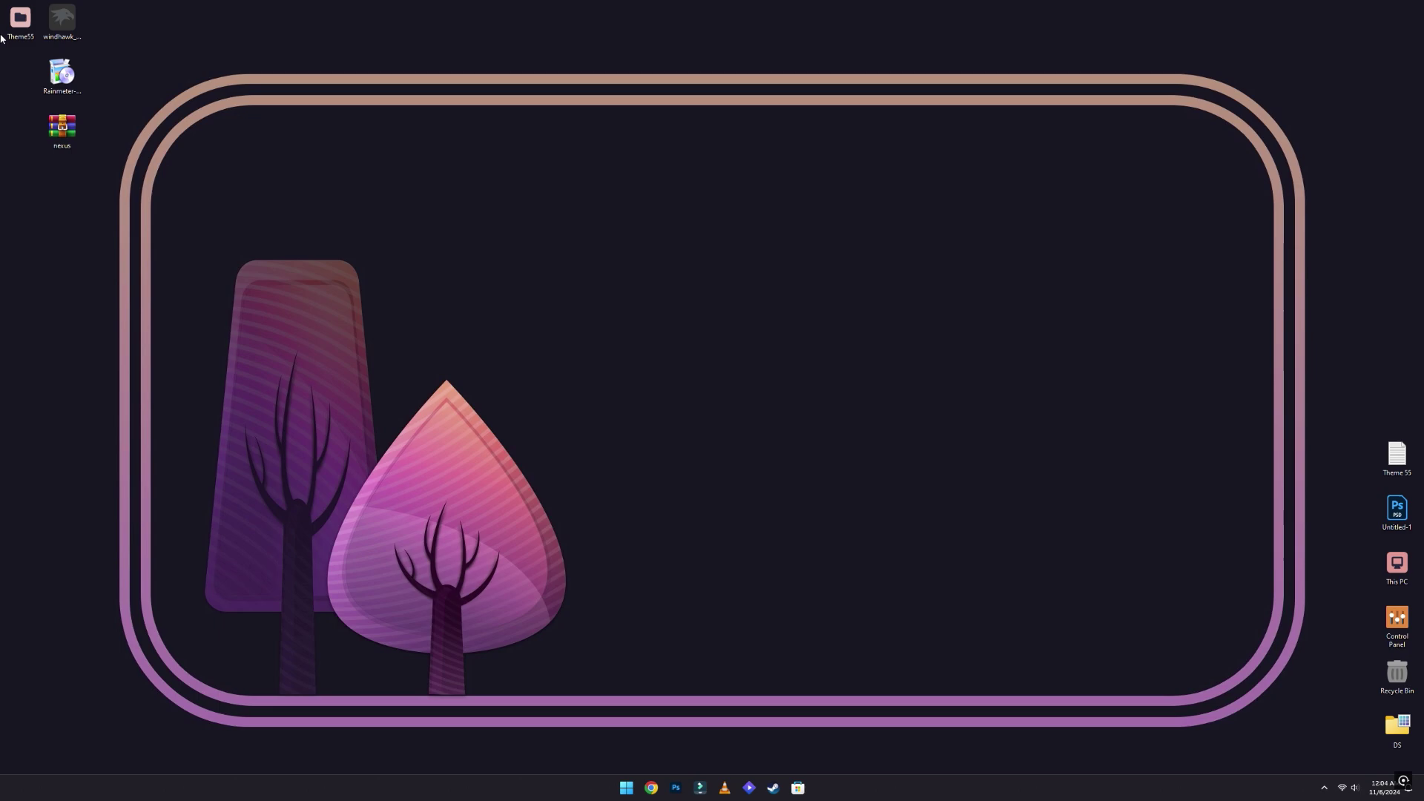
Extract the OldNewExplorer archive in the Theme55 desktop folder to its default destination
{"action": "double_click", "coordinate": [20, 21]}
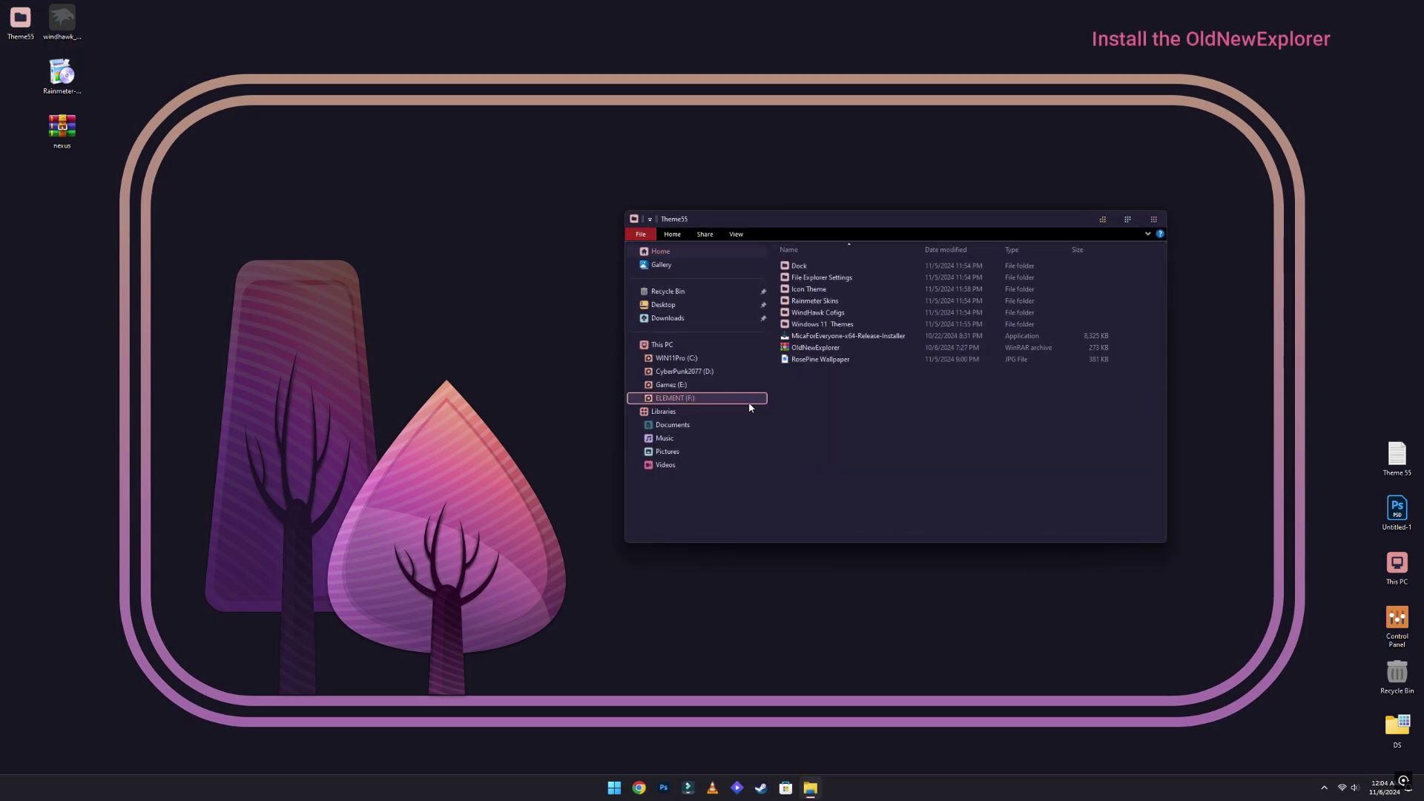
{"action": "right_click", "coordinate": [827, 352]}
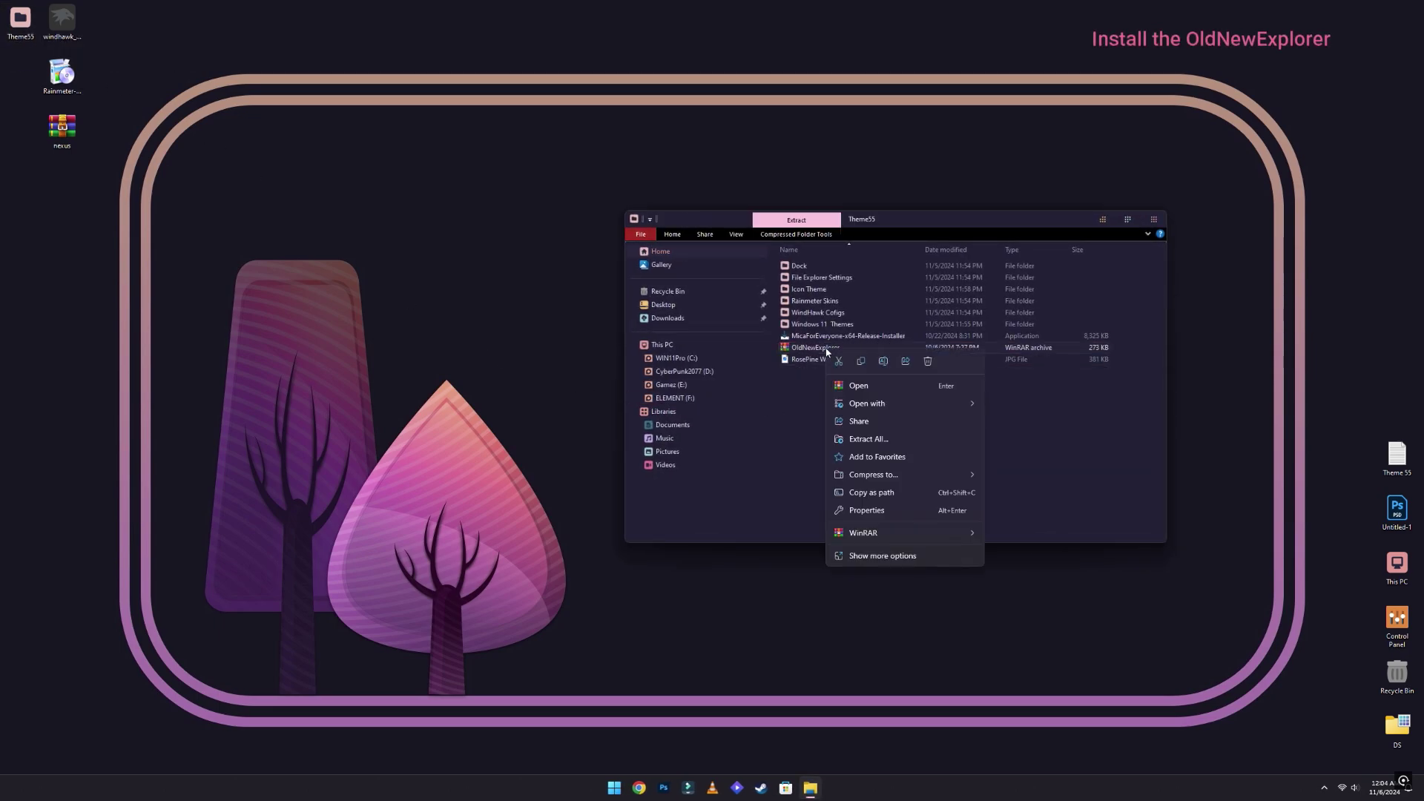
{"action": "left_click", "coordinate": [871, 439]}
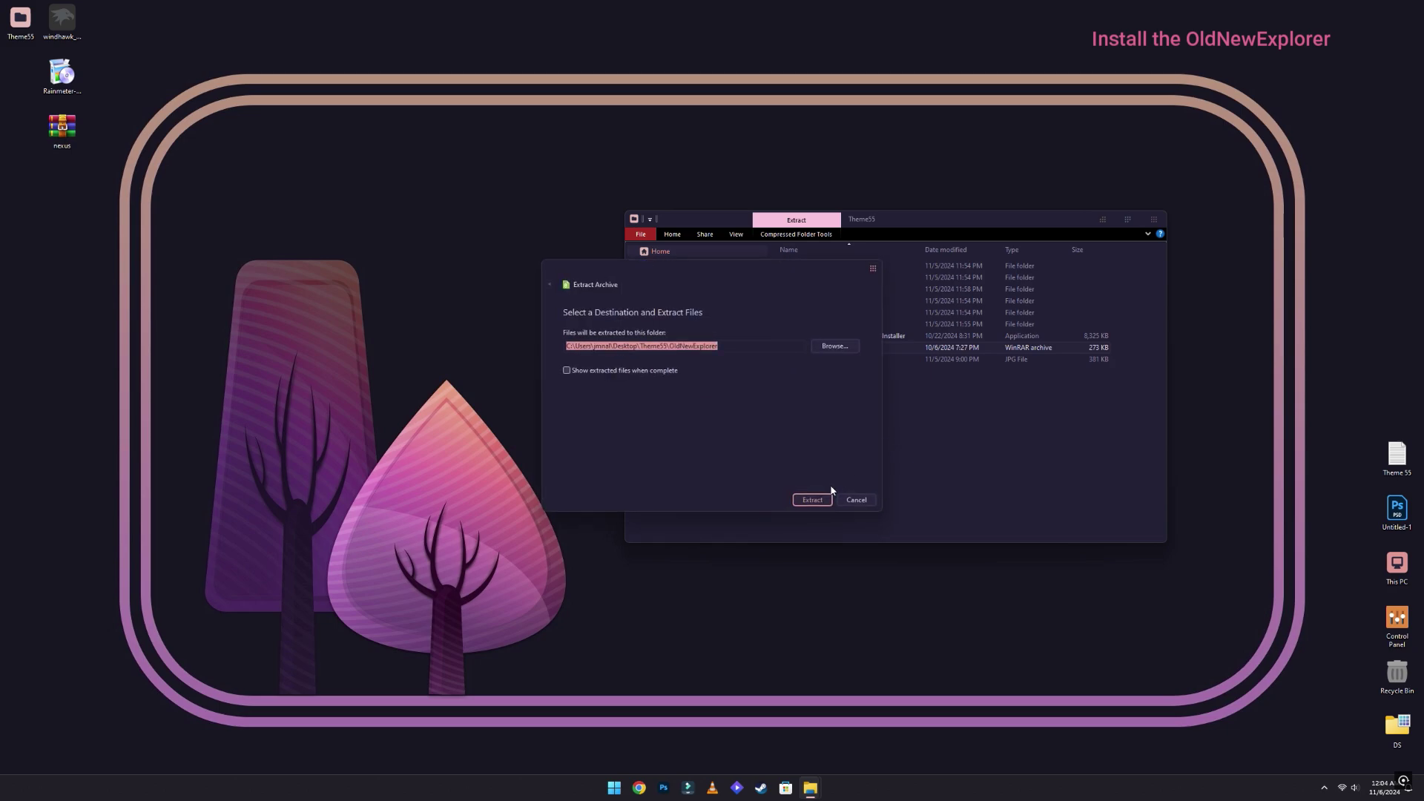
{"action": "left_click", "coordinate": [816, 498]}
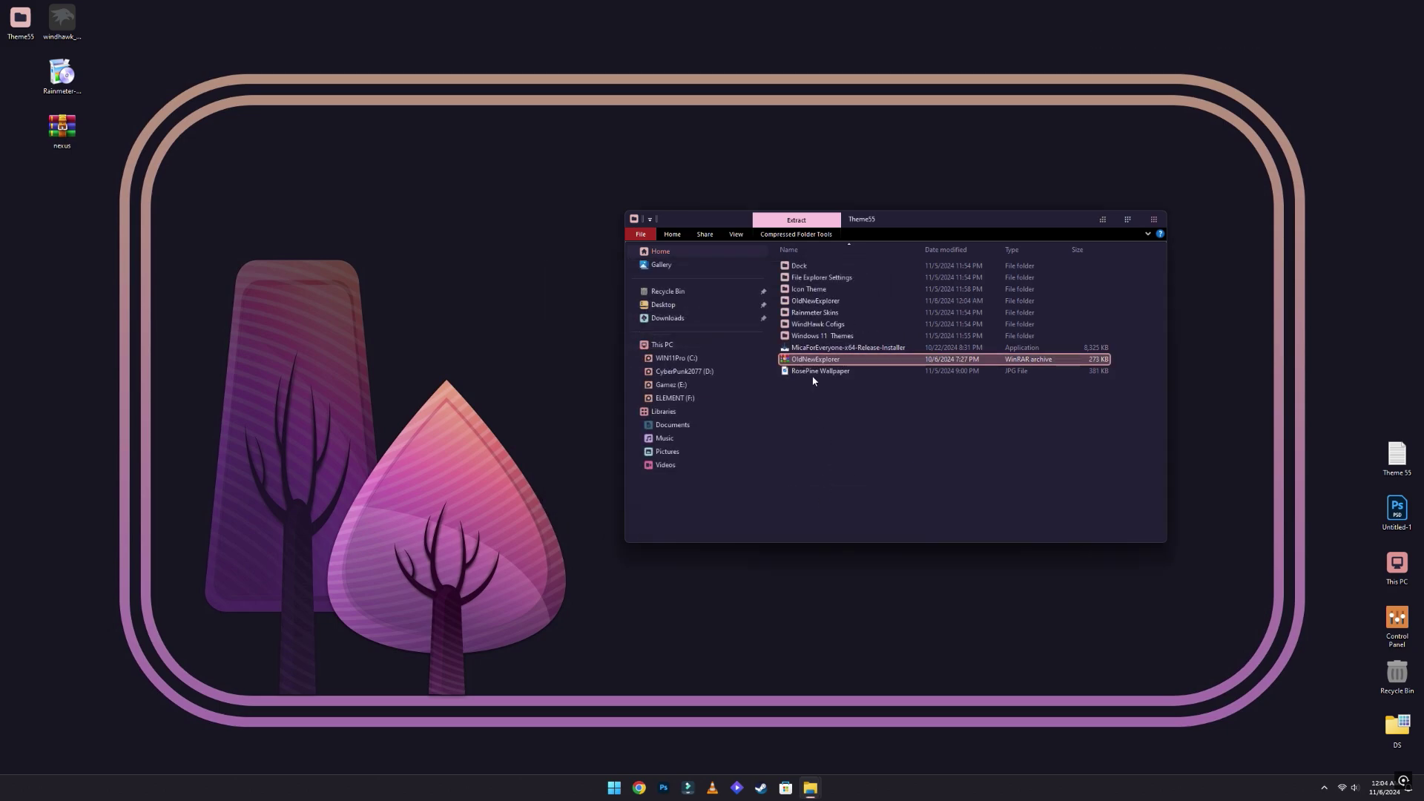
Move the extracted OldNewExplorer folder from Theme55 to the root of the C: drive
{"action": "left_click", "coordinate": [800, 305]}
{"action": "right_click", "coordinate": [800, 306]}
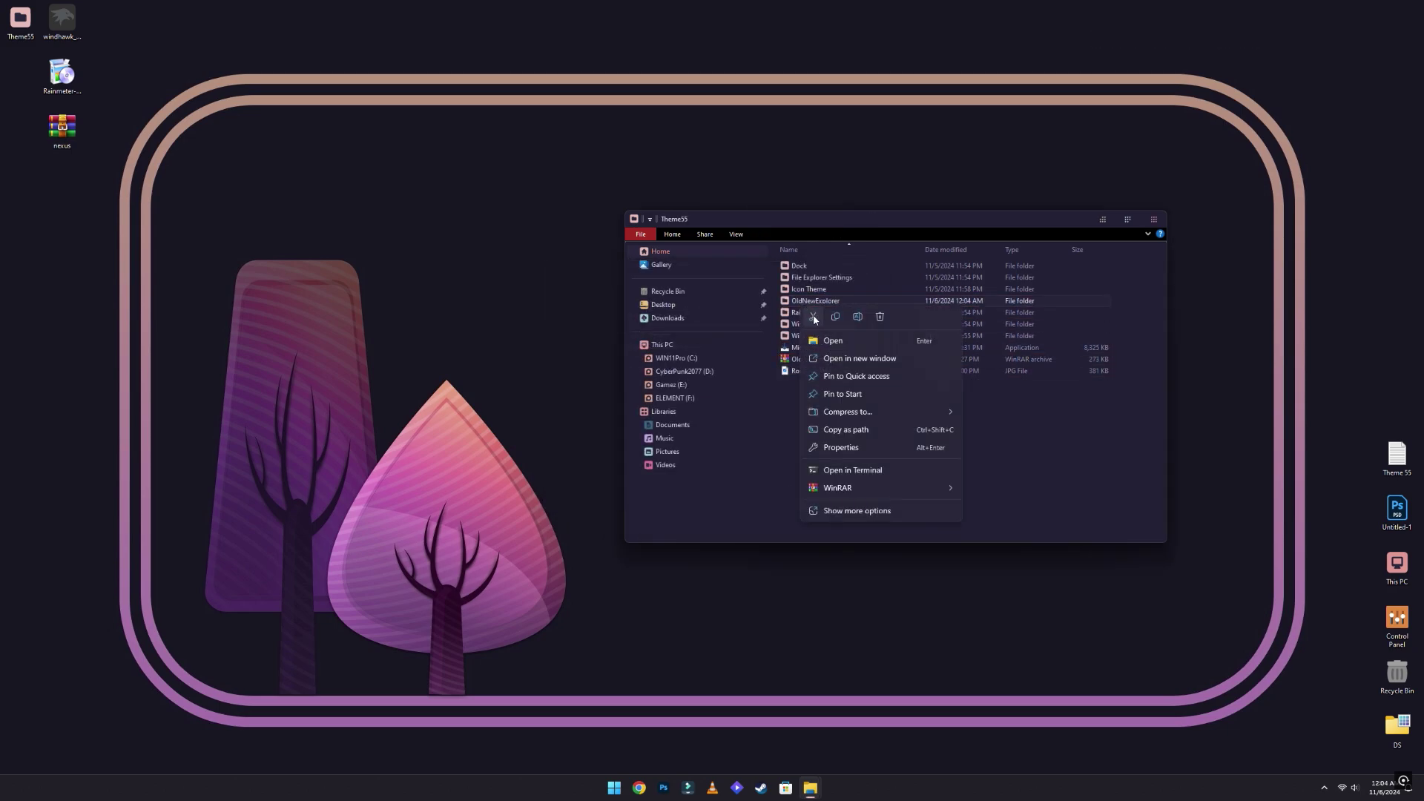
{"action": "key", "text": "Escape"}
{"action": "left_click", "coordinate": [656, 344]}
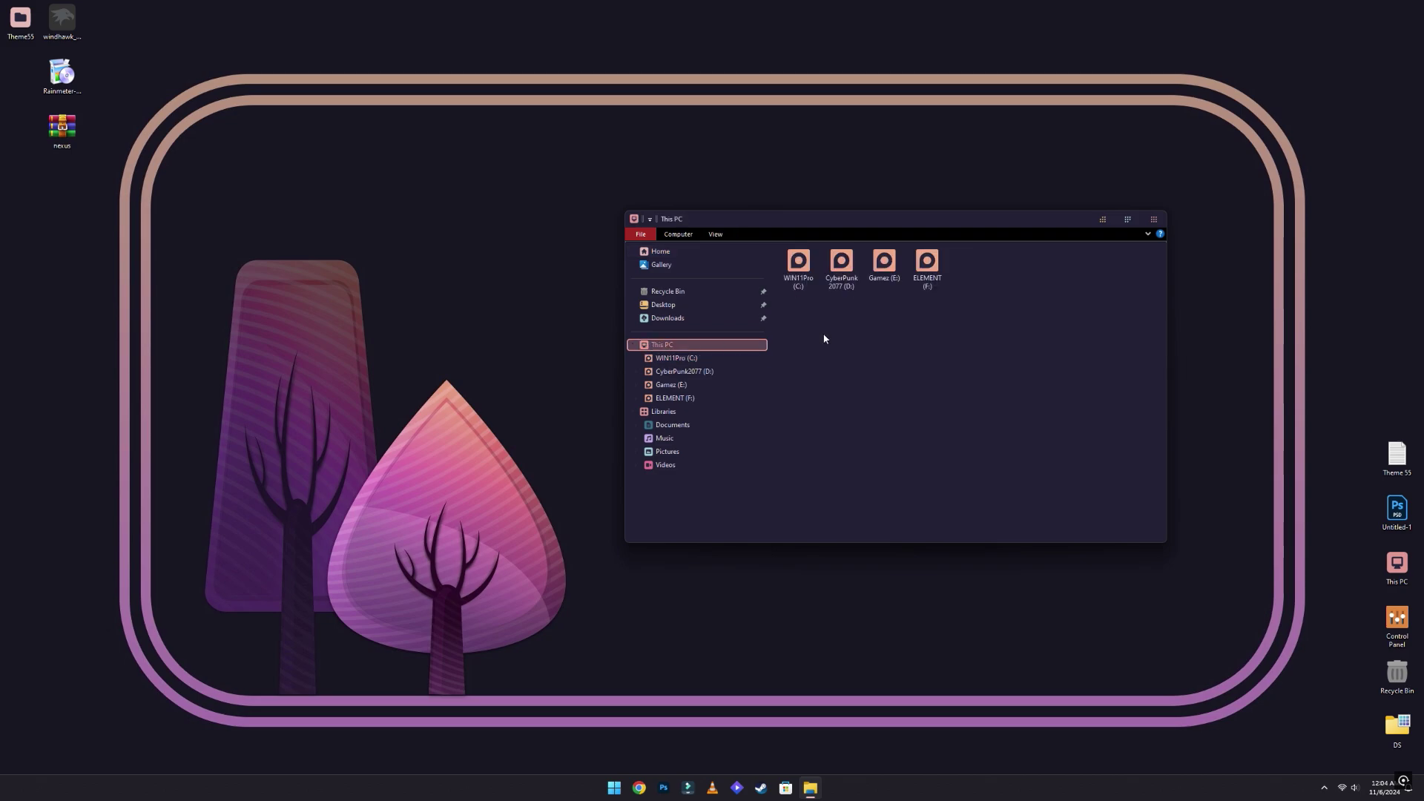
{"action": "left_click", "coordinate": [800, 267]}
{"action": "double_click", "coordinate": [800, 267]}
{"action": "right_click", "coordinate": [867, 372]}
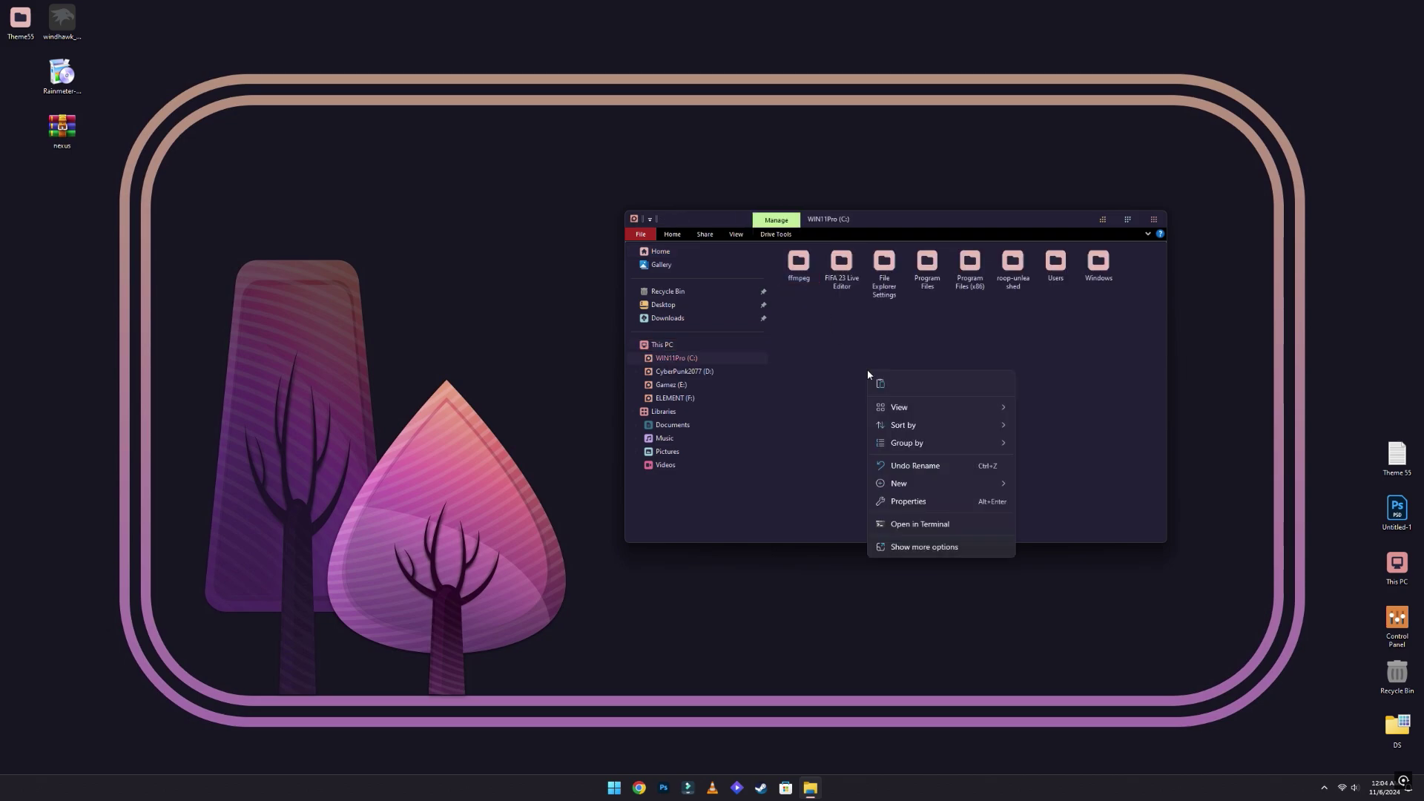
{"action": "left_click", "coordinate": [883, 379]}
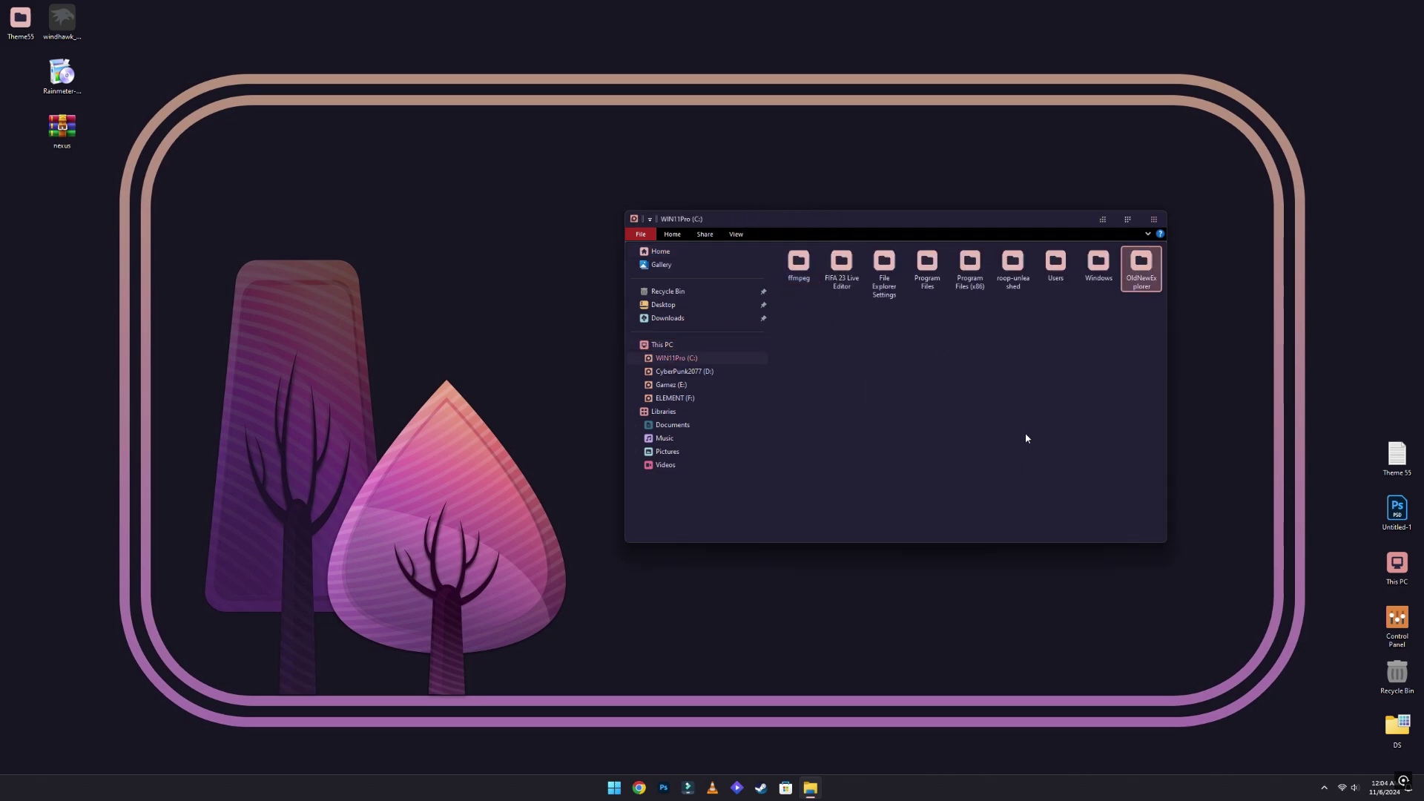
Run OldNewExplorerCfg, use the command bar instead of the Ribbon, hide caption text, caption icon and Up button, and choose a status bar style
{"action": "double_click", "coordinate": [1138, 267]}
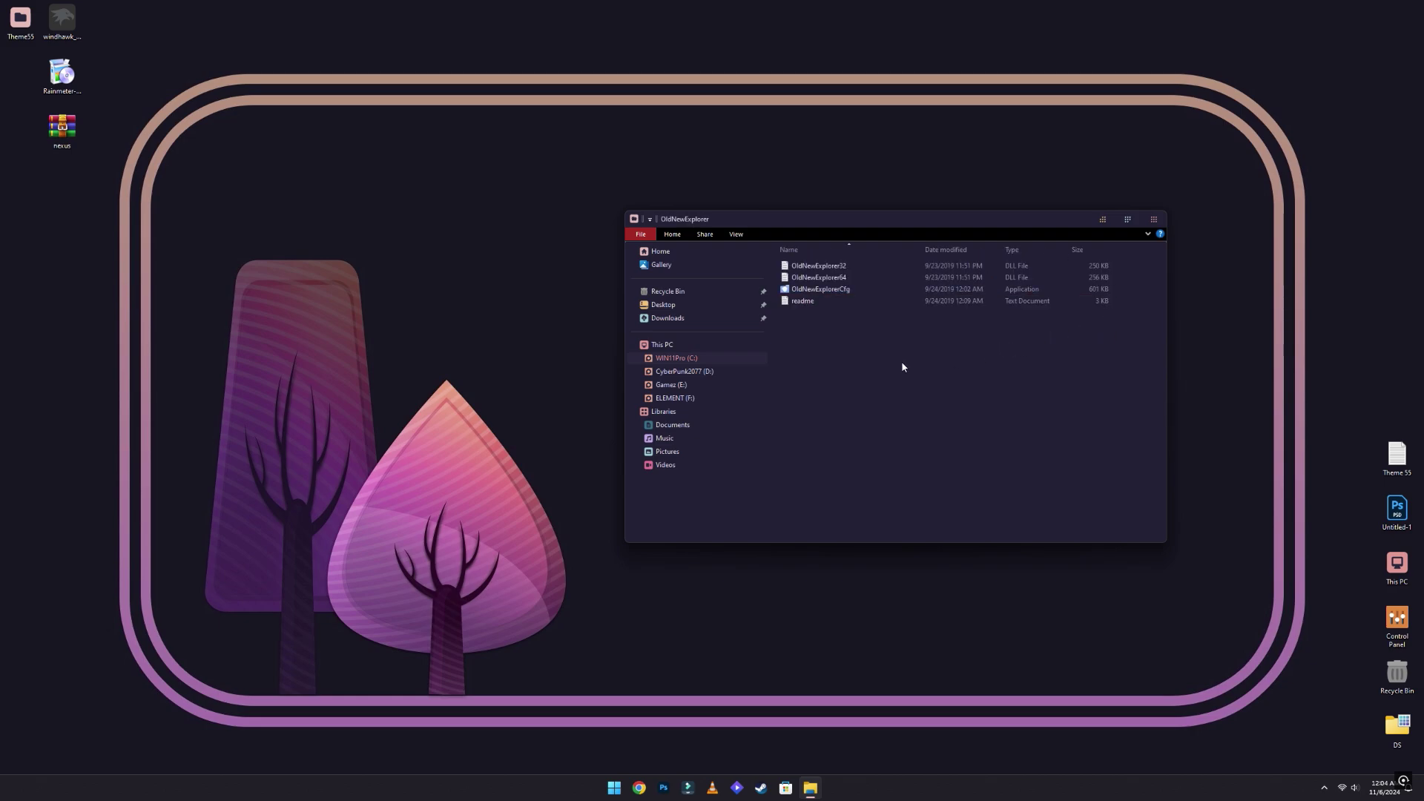
{"action": "double_click", "coordinate": [830, 288]}
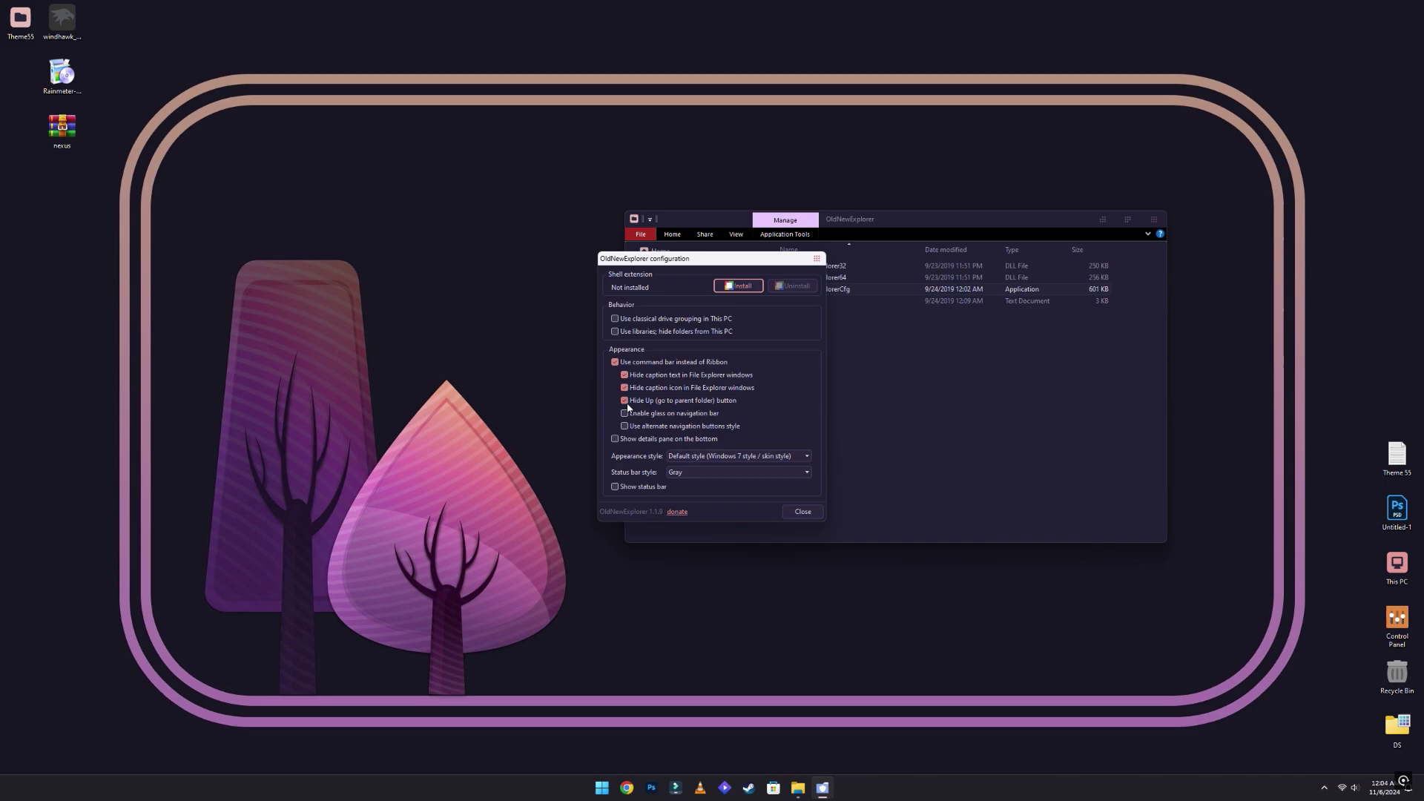
{"action": "left_click", "coordinate": [734, 472]}
{"action": "left_click", "coordinate": [752, 492]}
Install the OldNewExplorer shell extension, allow the Register Server changes, and close the folder and configuration windows
{"action": "left_click", "coordinate": [750, 288]}
{"action": "left_click", "coordinate": [675, 482]}
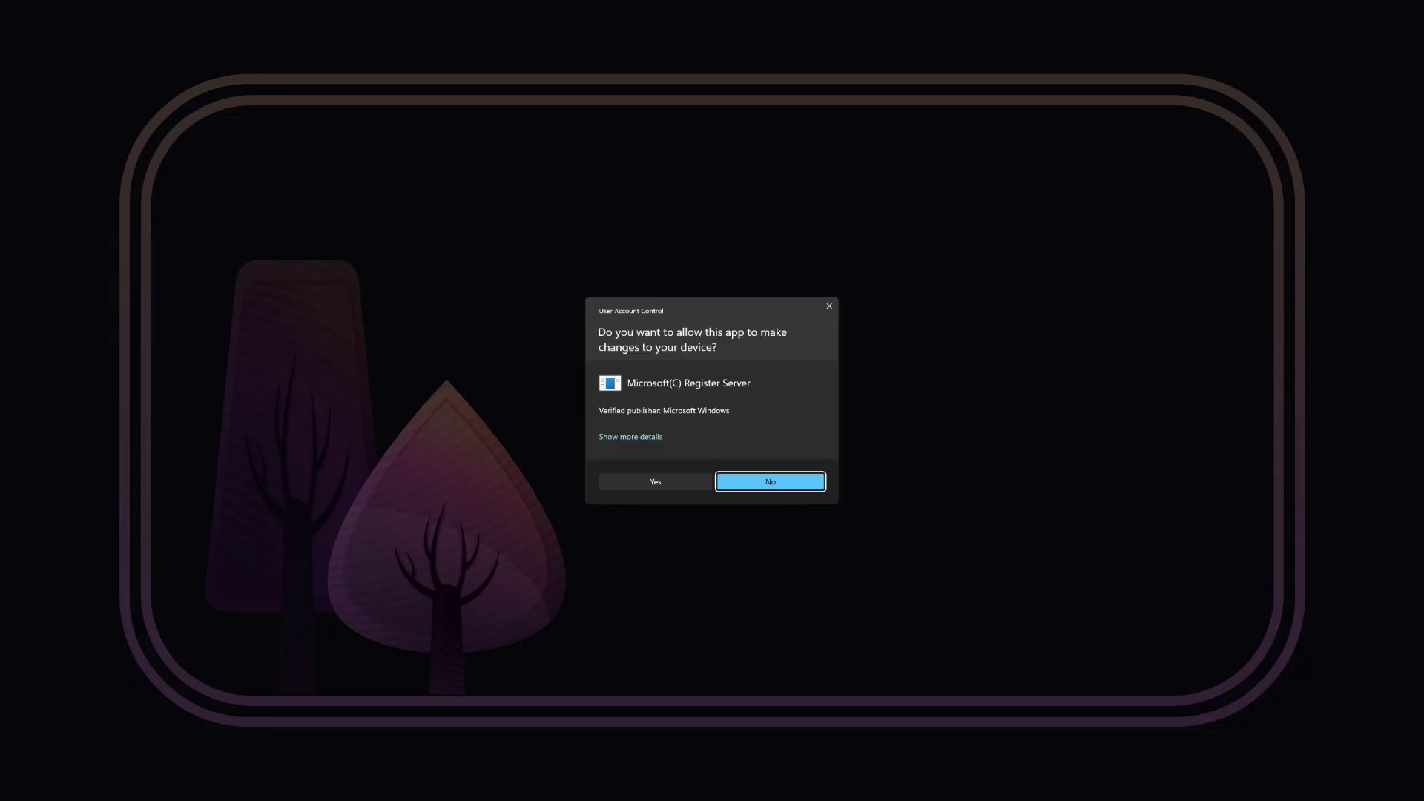
{"action": "left_click", "coordinate": [653, 483]}
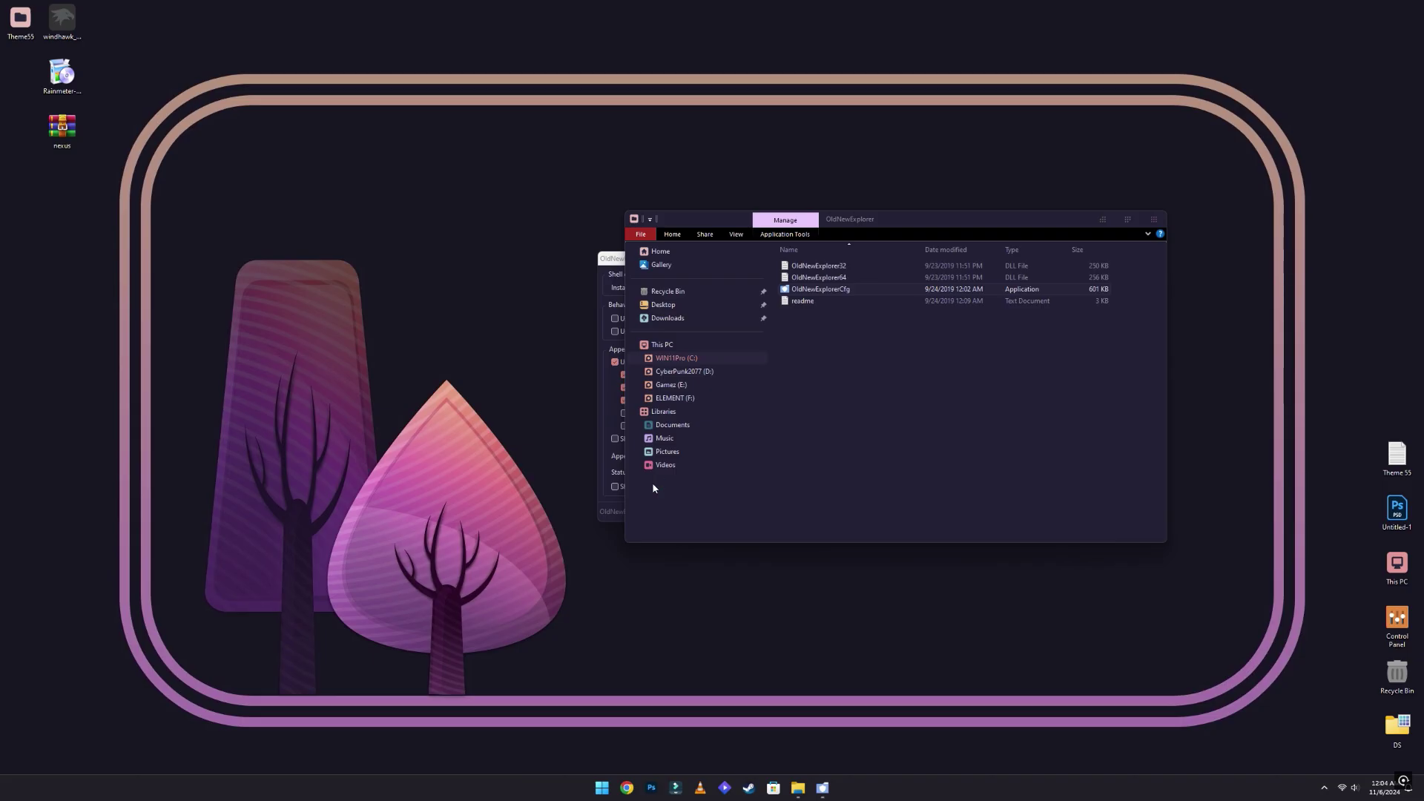
{"action": "left_click", "coordinate": [1160, 220]}
{"action": "left_click", "coordinate": [803, 511]}
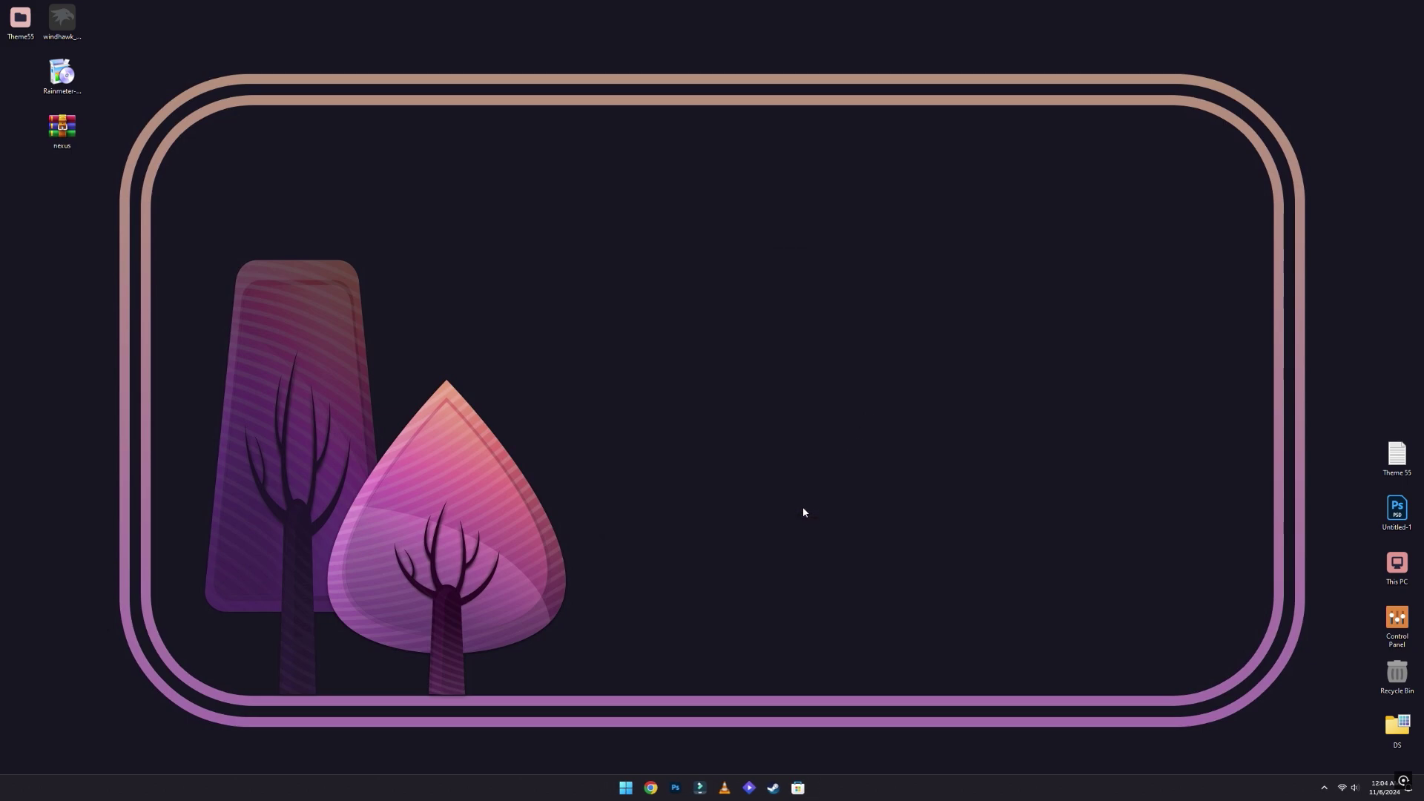
Open This PC to examine the restyled File Explorer window, and close it
{"action": "double_click", "coordinate": [1396, 564]}
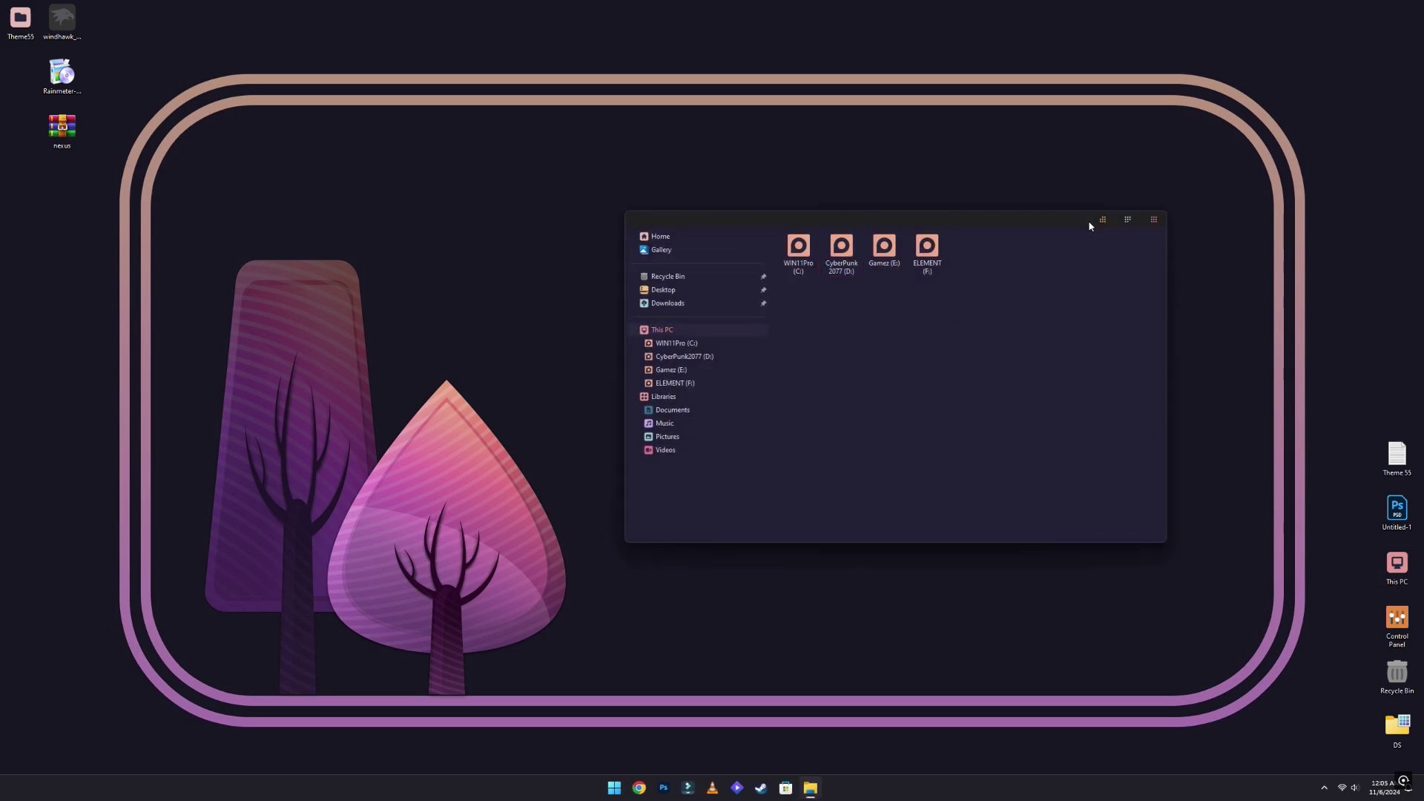
{"action": "left_click", "coordinate": [1151, 220]}
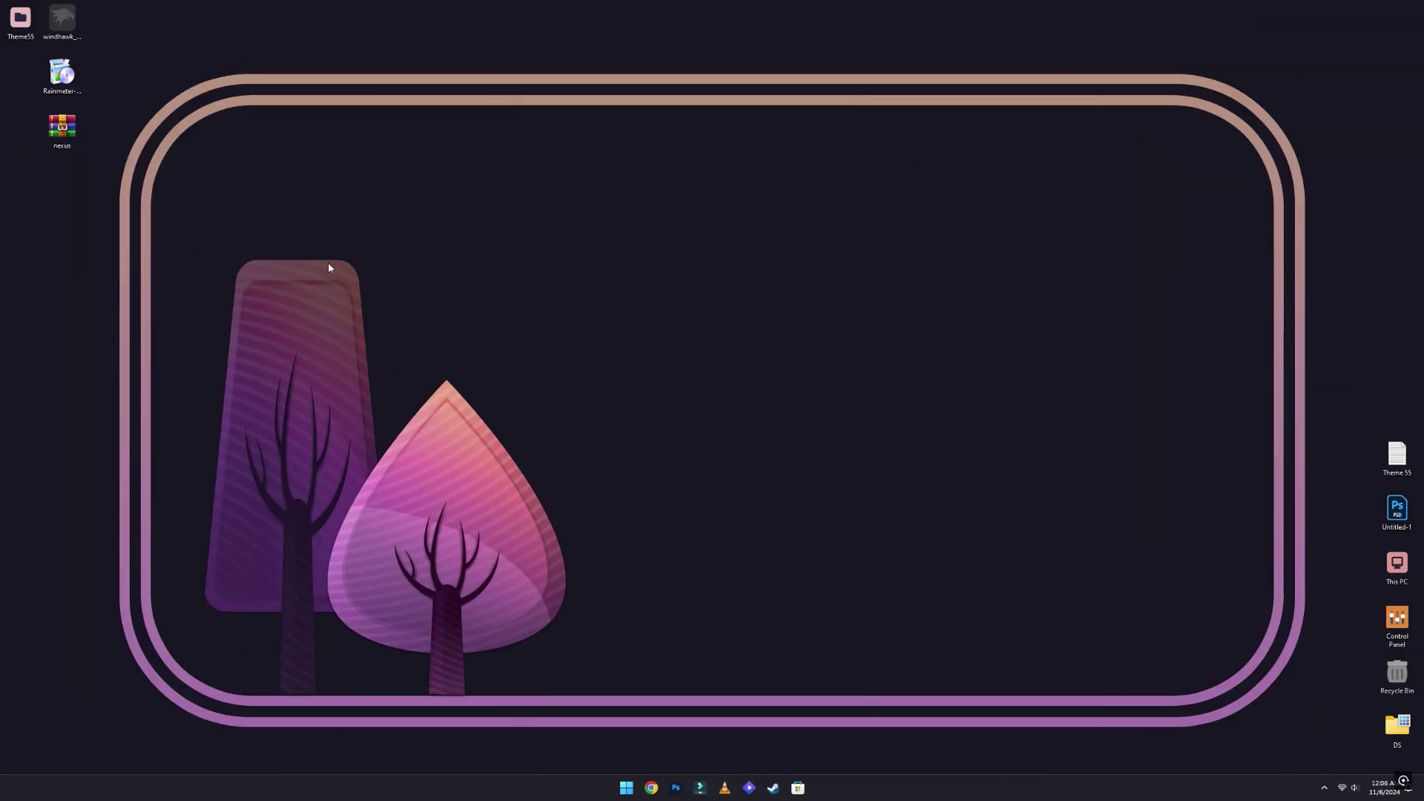
Install Mica For Everyone for all users from the installer in Theme55, keeping the default destination folder
{"action": "double_click", "coordinate": [20, 17]}
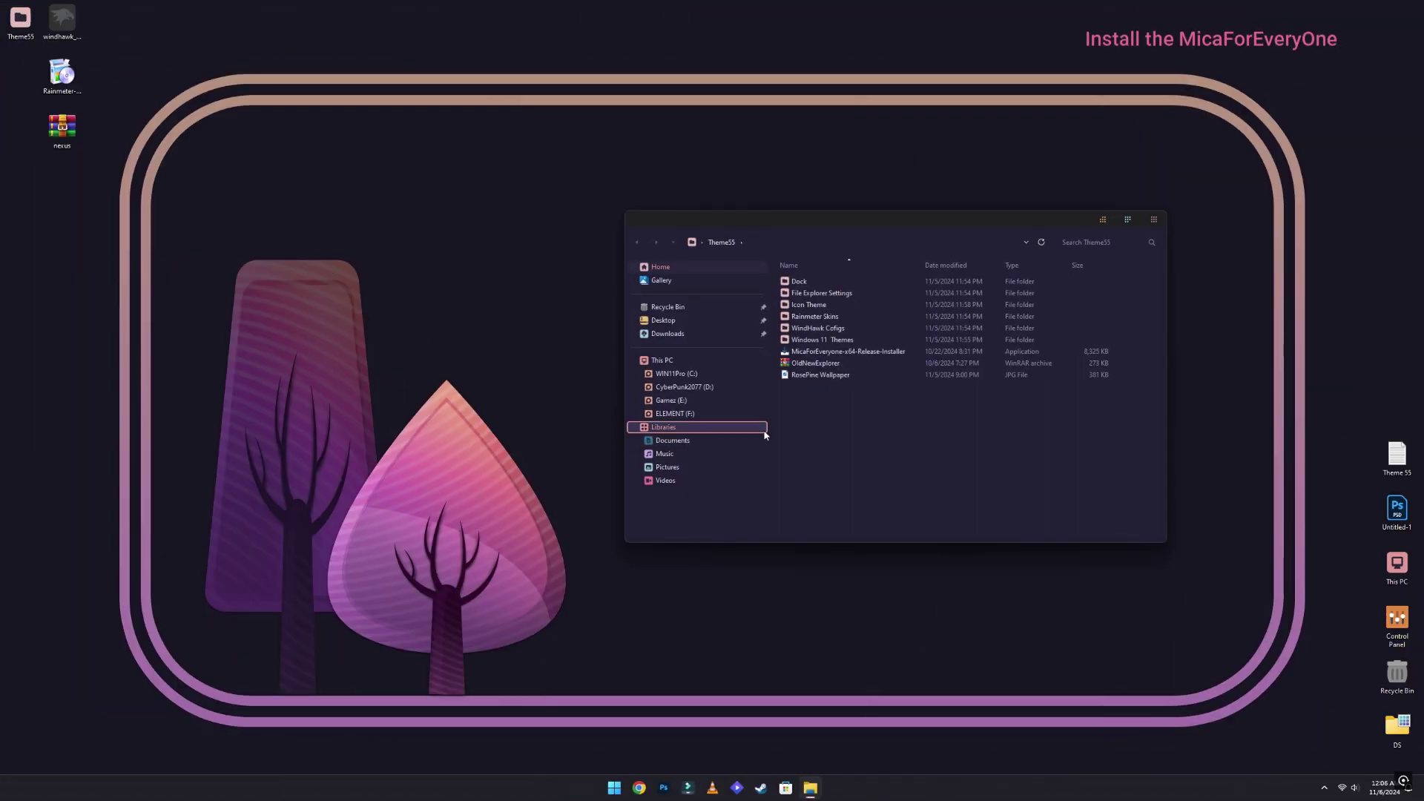
{"action": "left_click", "coordinate": [844, 351]}
{"action": "double_click", "coordinate": [843, 351]}
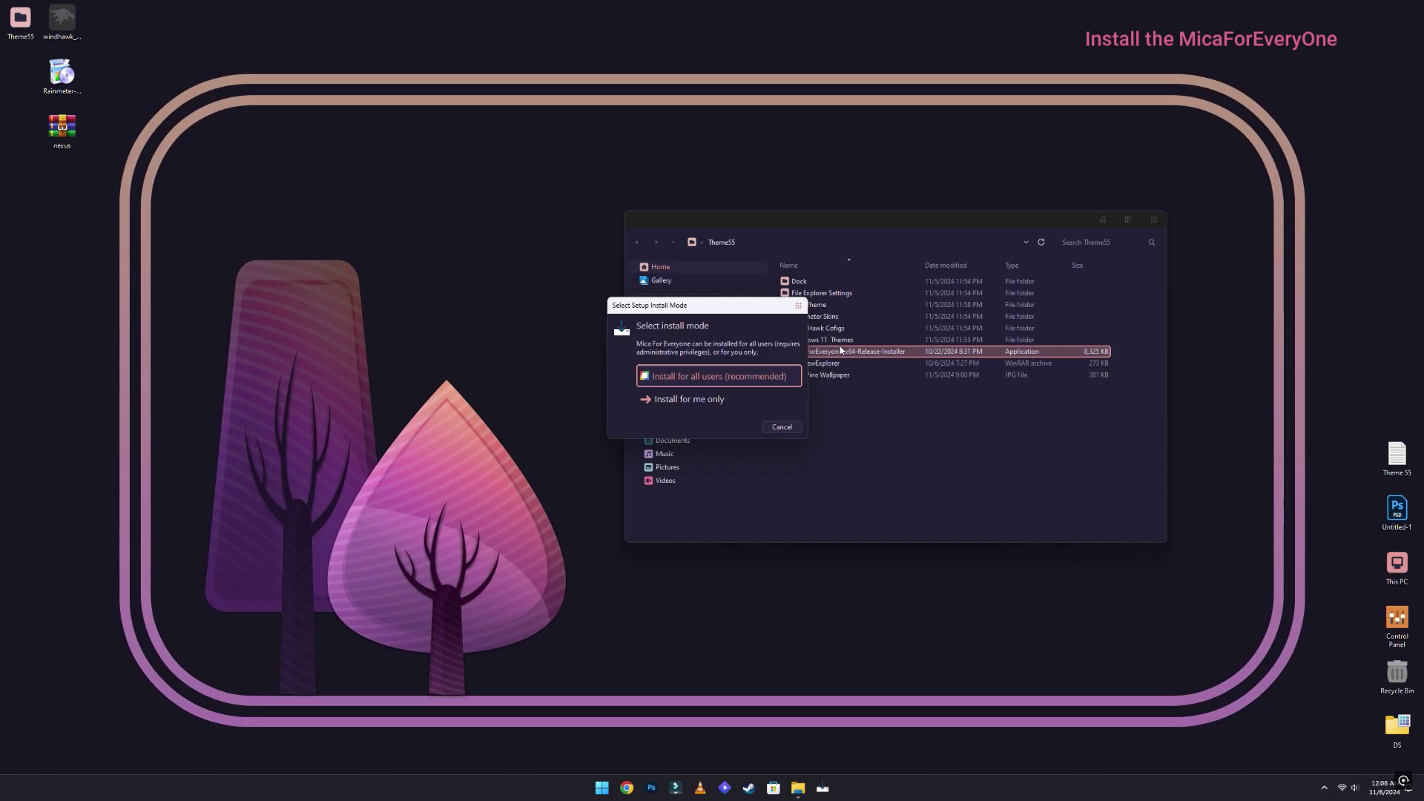
{"action": "left_click", "coordinate": [764, 373]}
{"action": "key", "text": "alt+y"}
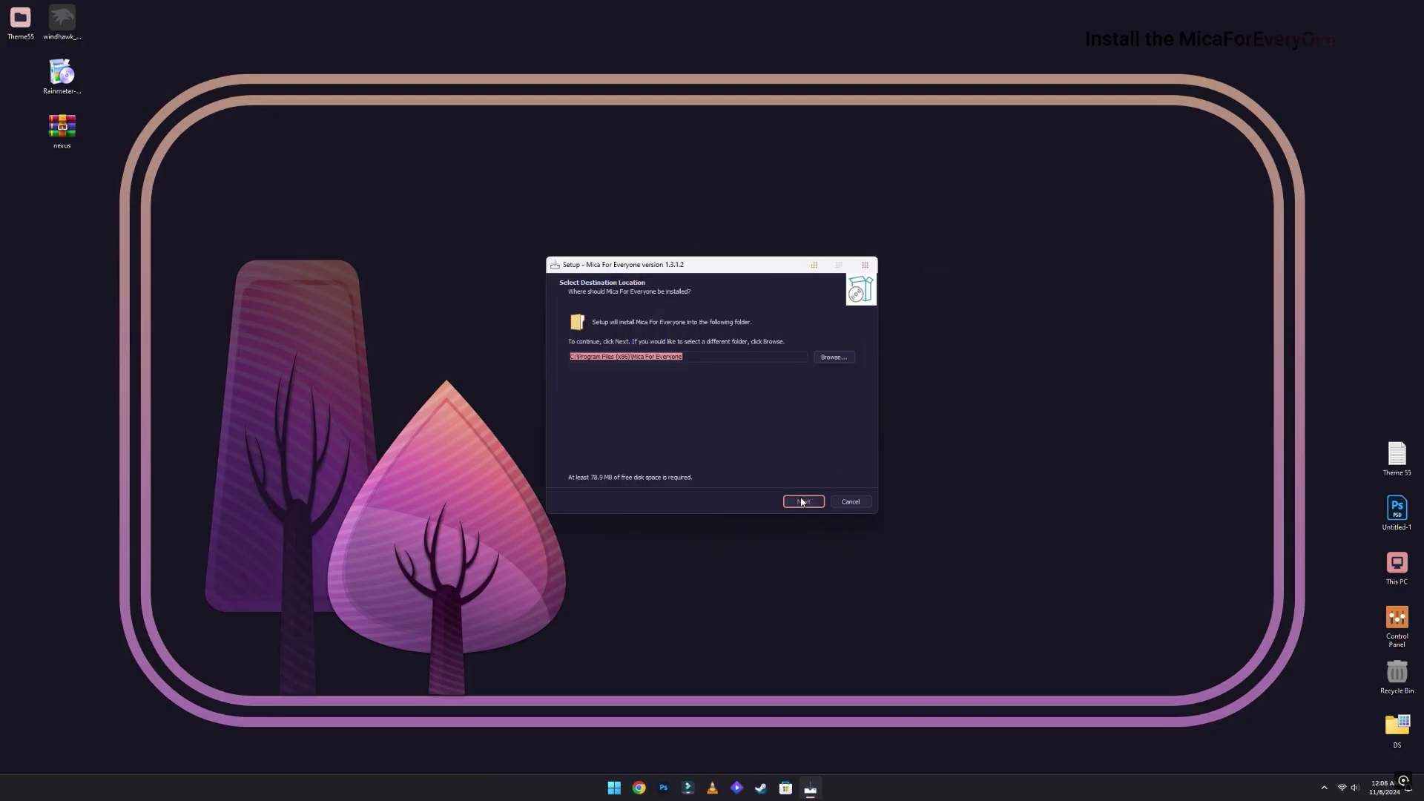
{"action": "left_click", "coordinate": [801, 502]}
{"action": "left_click", "coordinate": [801, 502]}
{"action": "left_click", "coordinate": [801, 502]}
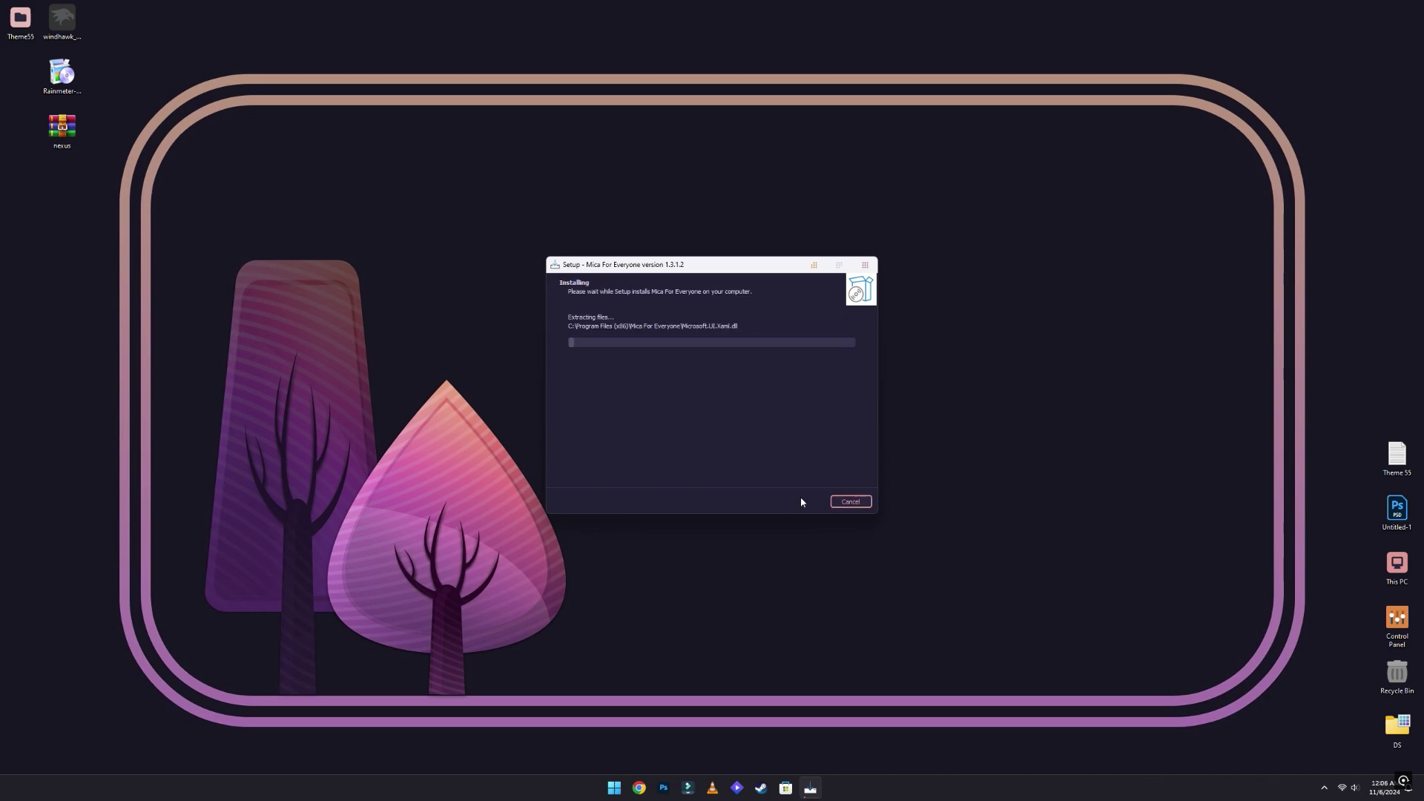
{"action": "left_click", "coordinate": [802, 502]}
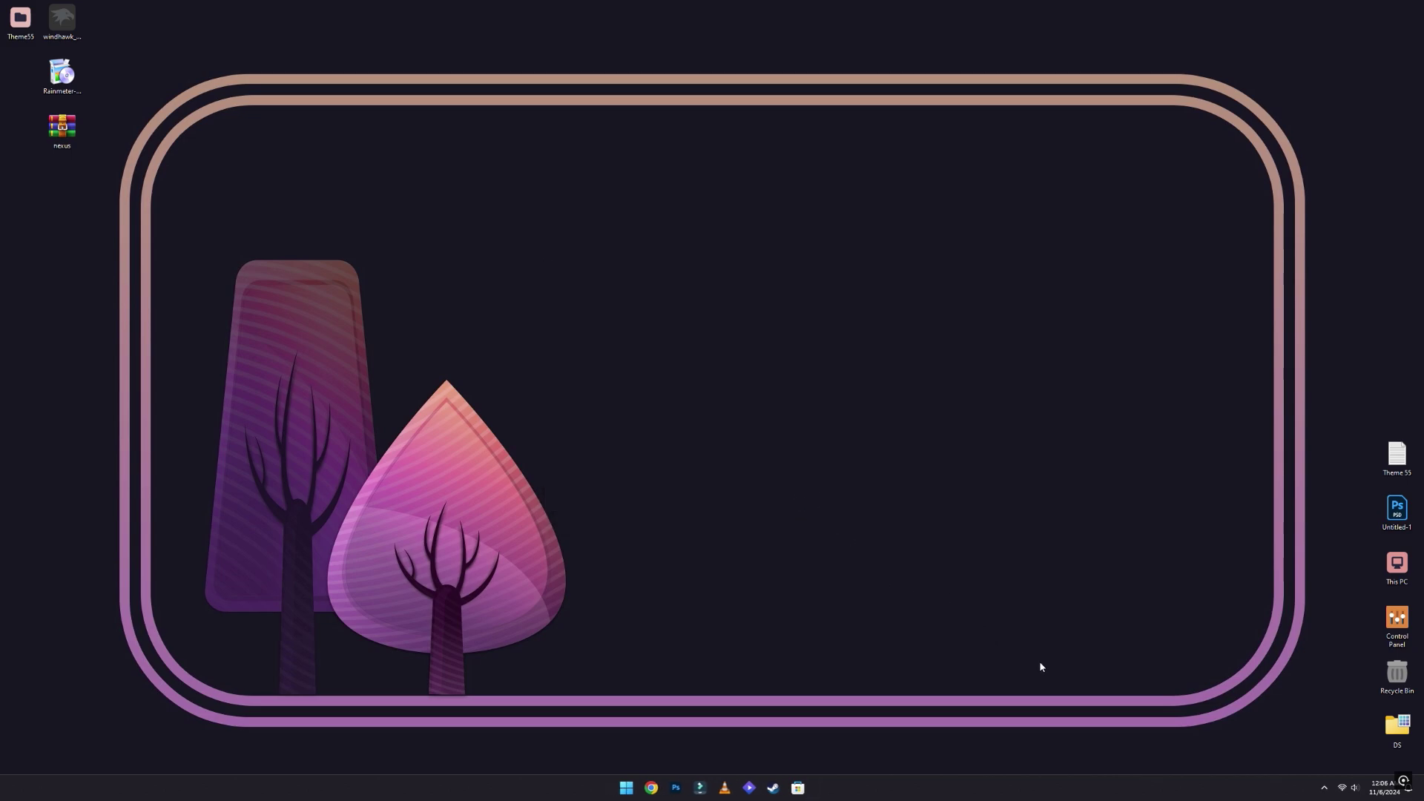
Open the Mica For Everyone settings from the notification area and enable Run on Startup
{"action": "left_click", "coordinate": [1323, 787]}
{"action": "right_click", "coordinate": [1297, 757]}
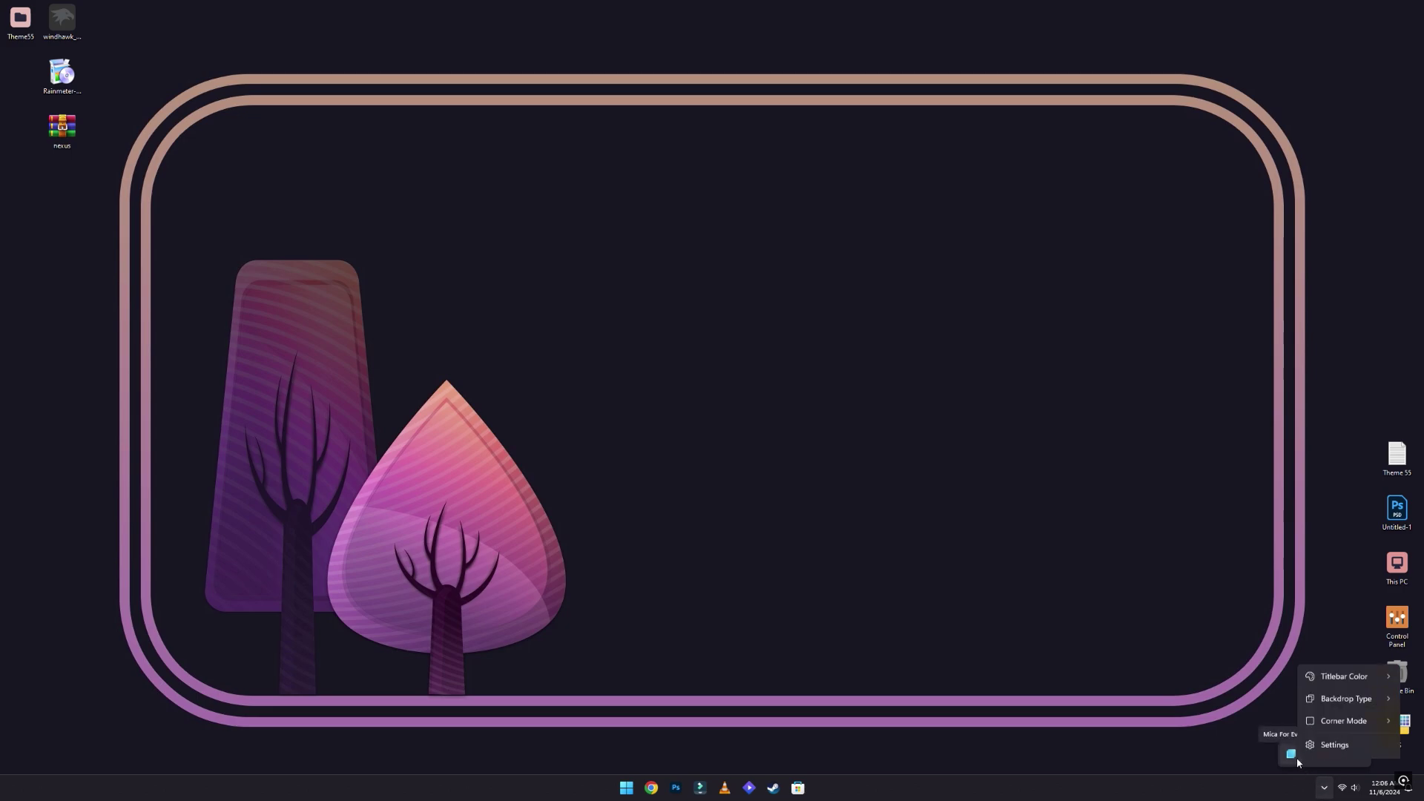
{"action": "left_click", "coordinate": [1325, 704]}
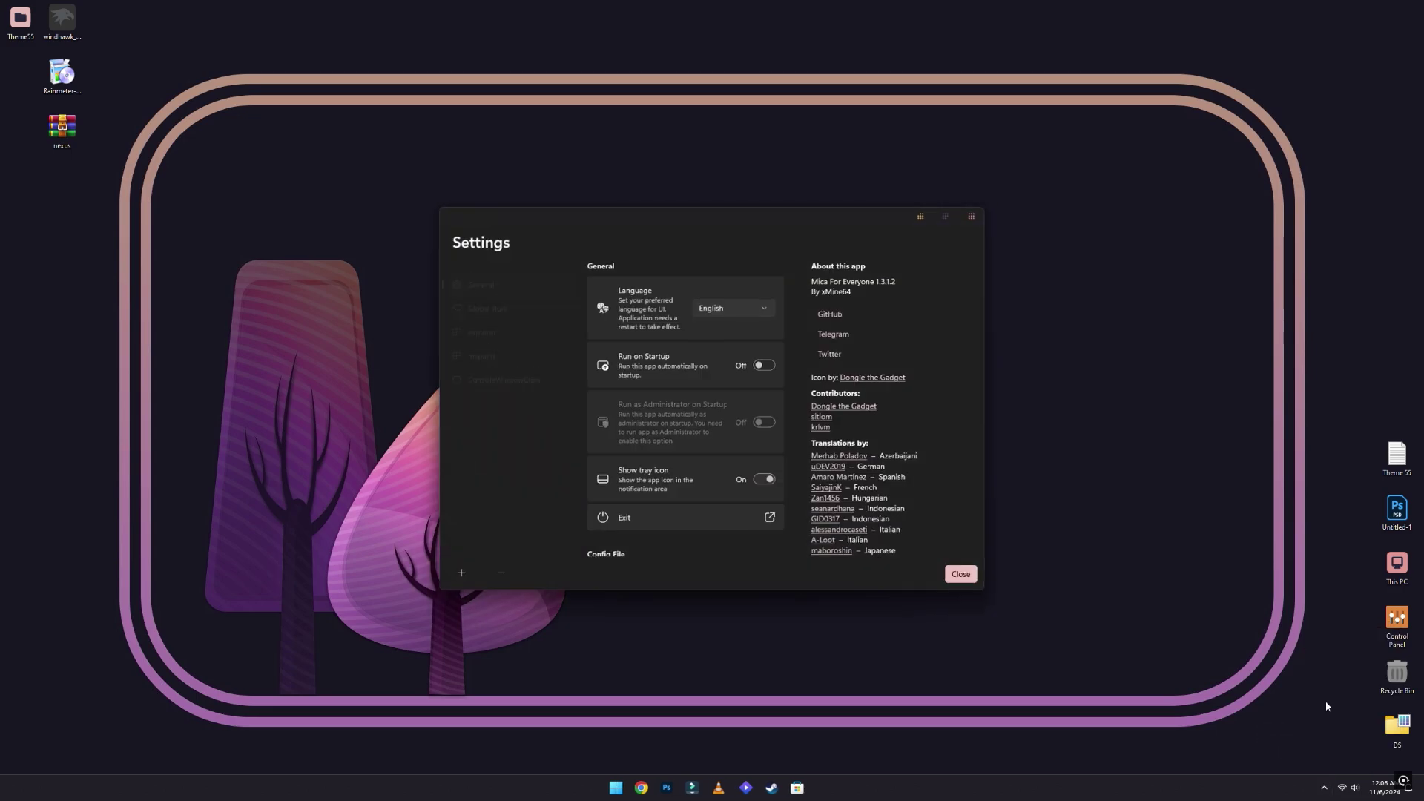
{"action": "left_click", "coordinate": [764, 365]}
Set the Global Rule's titlebar color to Default, backdrop type to None and corner mode to Square
{"action": "left_click", "coordinate": [512, 294]}
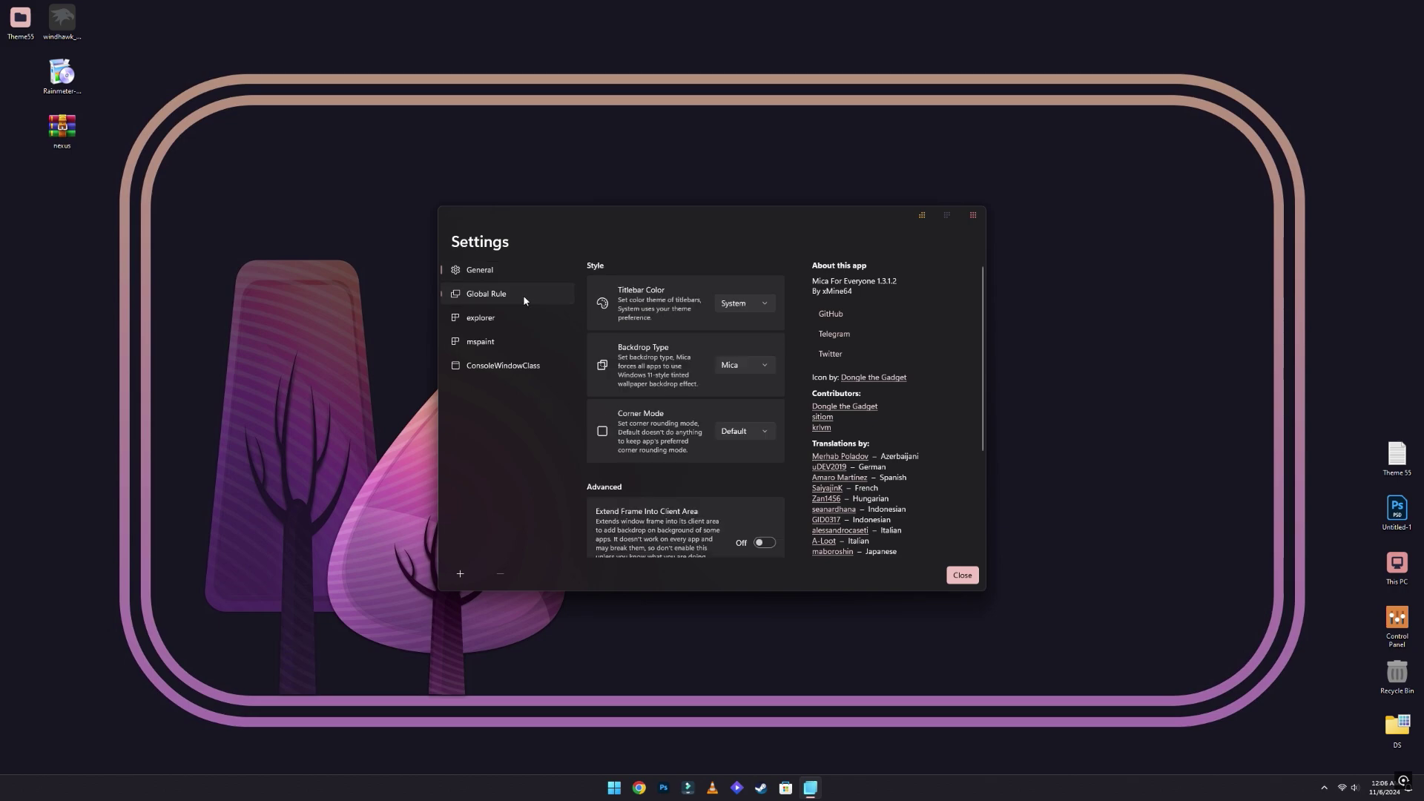
{"action": "left_click", "coordinate": [745, 305]}
{"action": "left_click", "coordinate": [748, 285]}
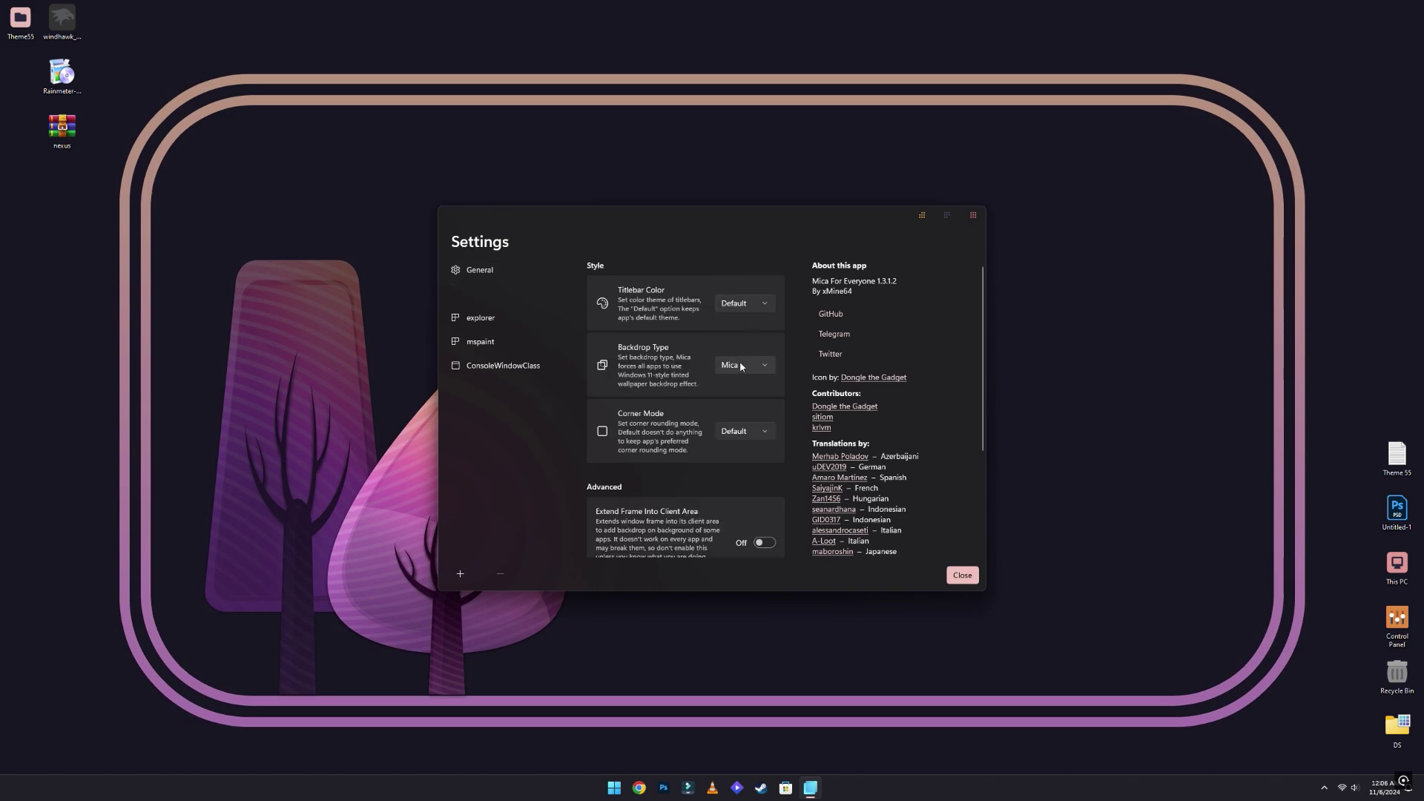
{"action": "left_click", "coordinate": [740, 364]}
{"action": "left_click", "coordinate": [738, 347]}
{"action": "left_click", "coordinate": [734, 428]}
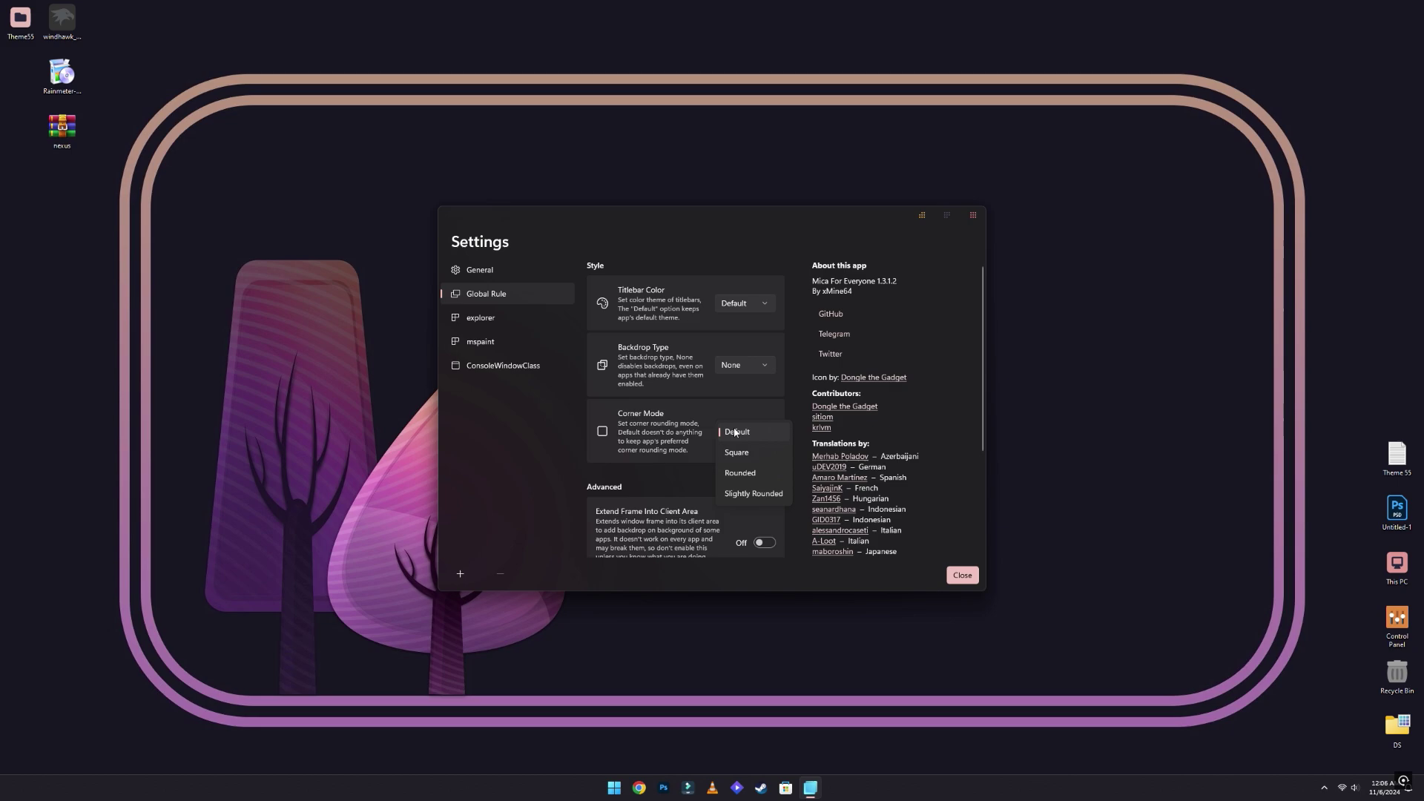
{"action": "left_click", "coordinate": [740, 456]}
Set the explorer rule's backdrop type to None and its corner mode to Rounded
{"action": "left_click", "coordinate": [526, 323]}
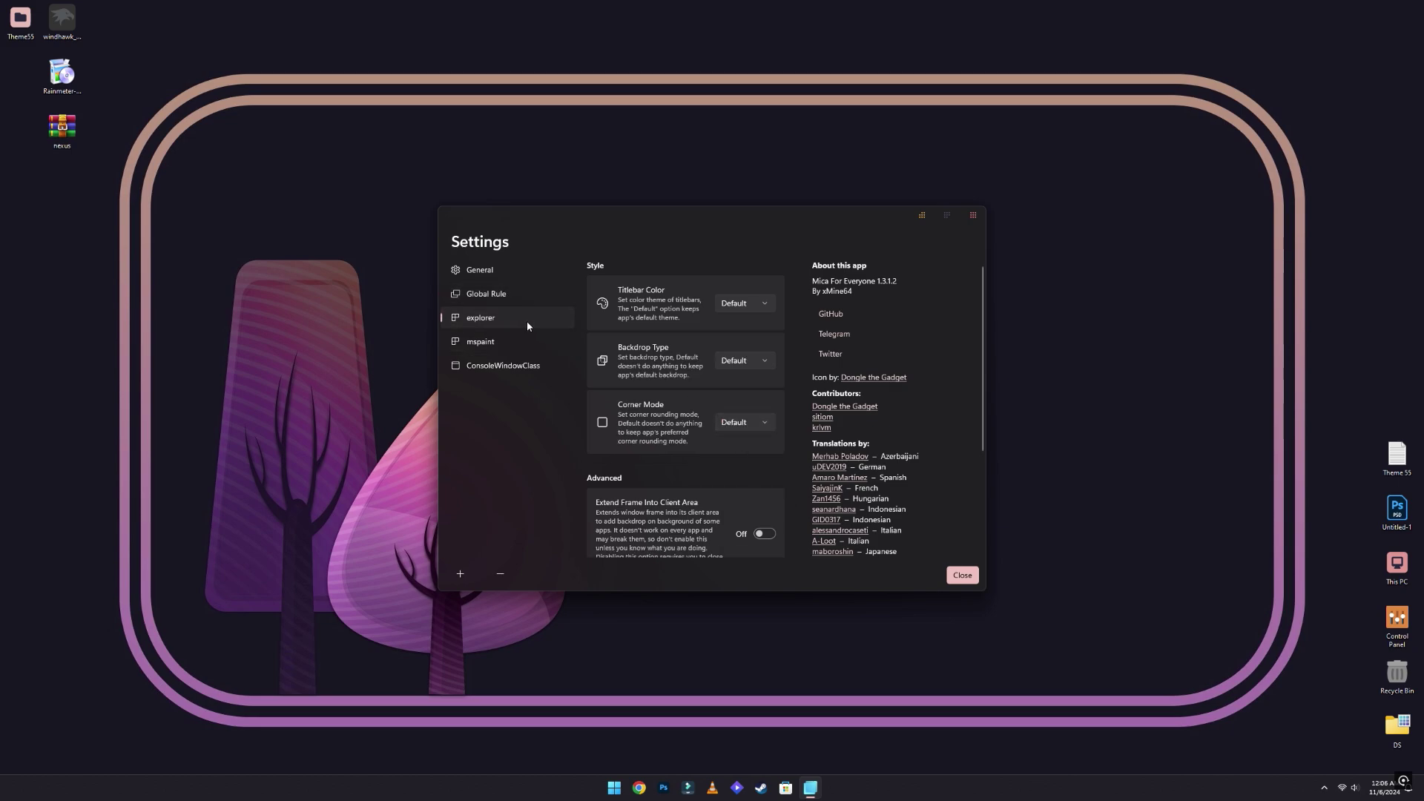
{"action": "left_click", "coordinate": [754, 367]}
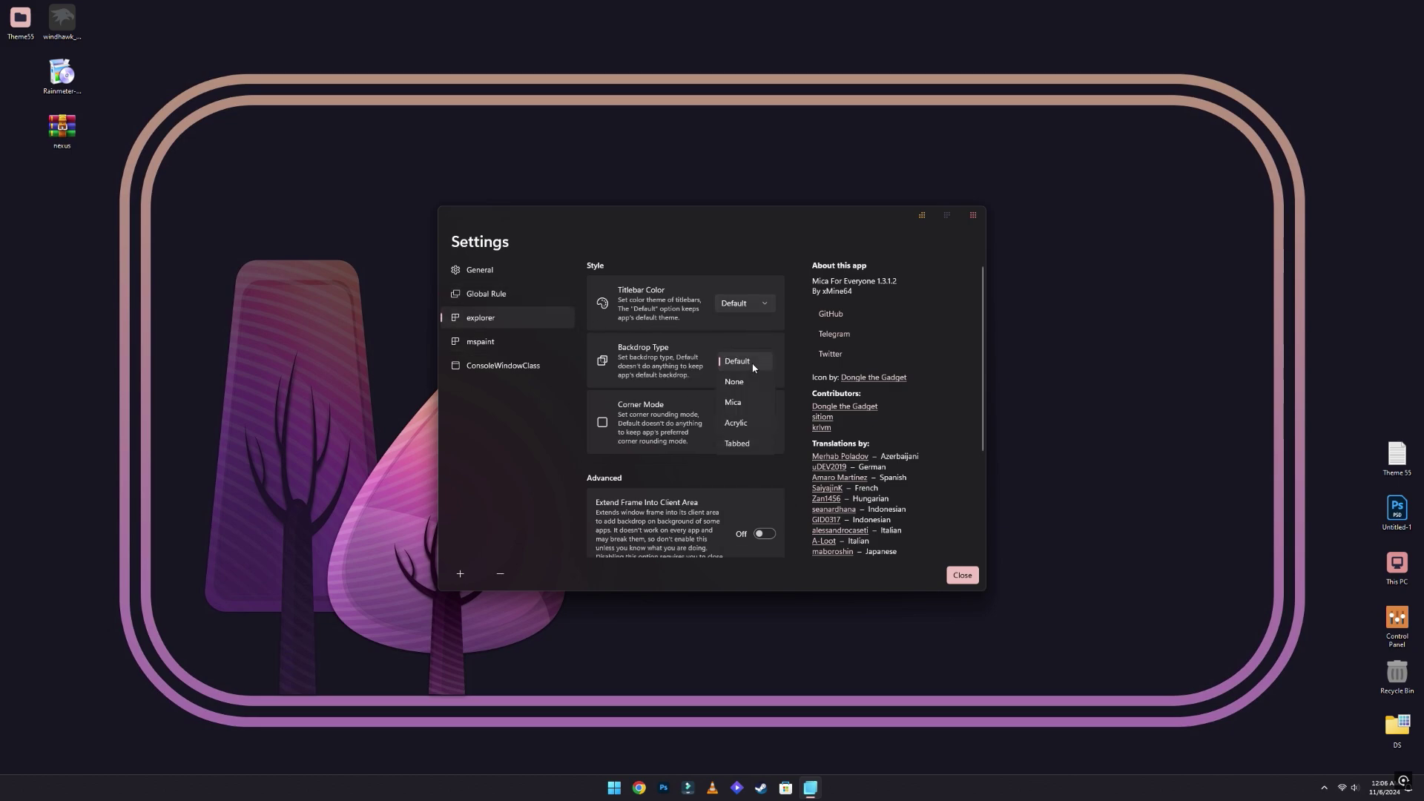
{"action": "left_click", "coordinate": [746, 383]}
{"action": "left_click", "coordinate": [747, 429]}
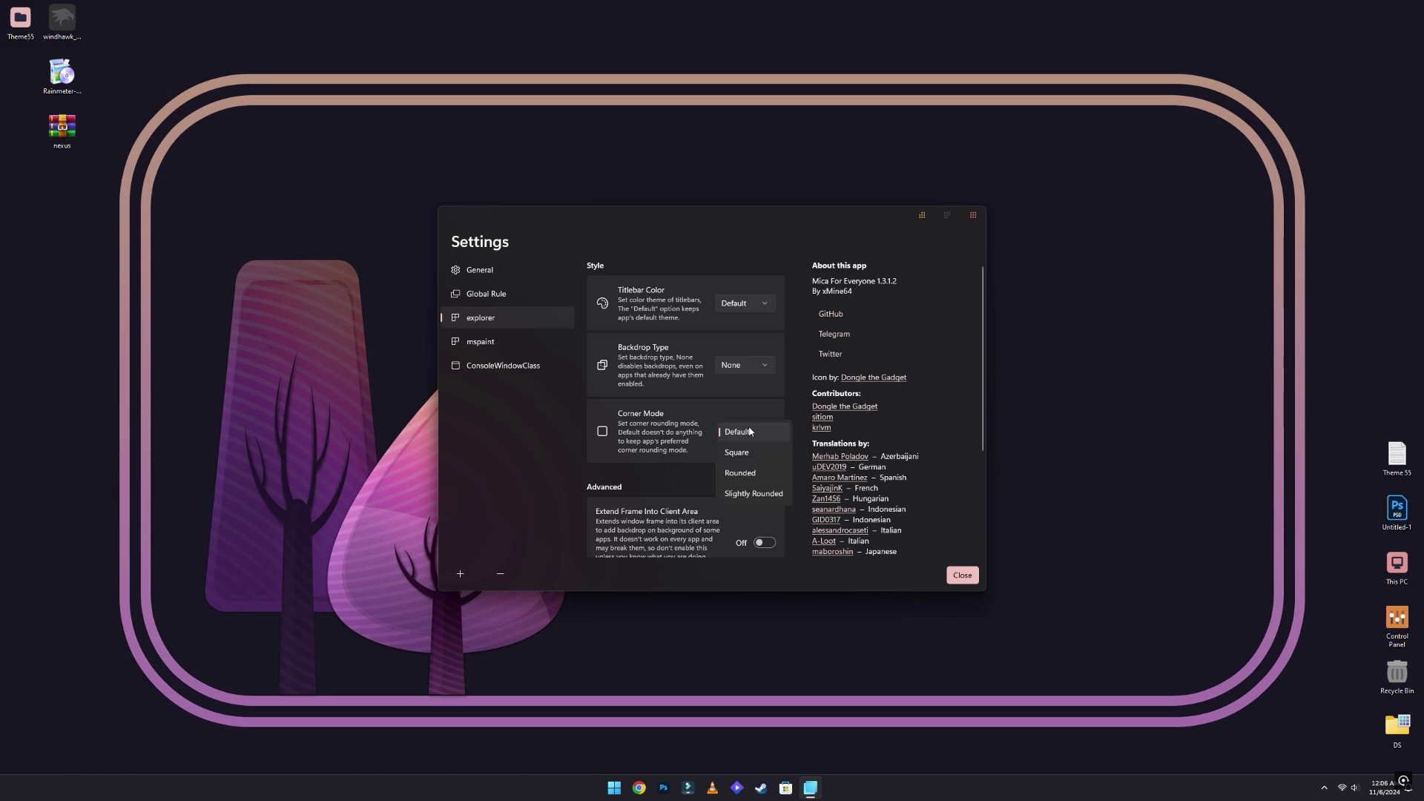
{"action": "left_click", "coordinate": [742, 473]}
Set the ConsoleWindowClass rule to titlebar color Default, backdrop type None and corner mode Rounded, and close the settings
{"action": "left_click", "coordinate": [539, 367]}
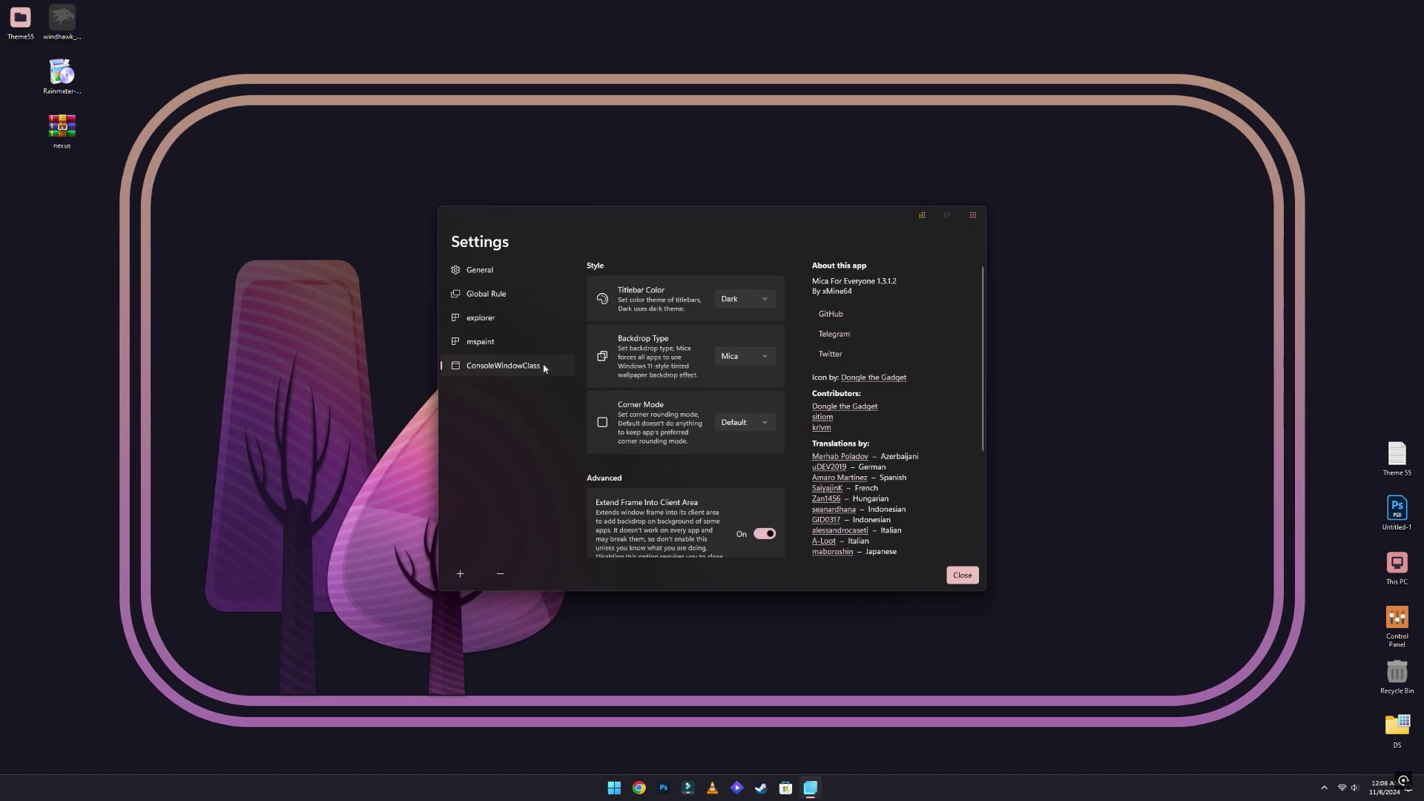
{"action": "left_click", "coordinate": [749, 301]}
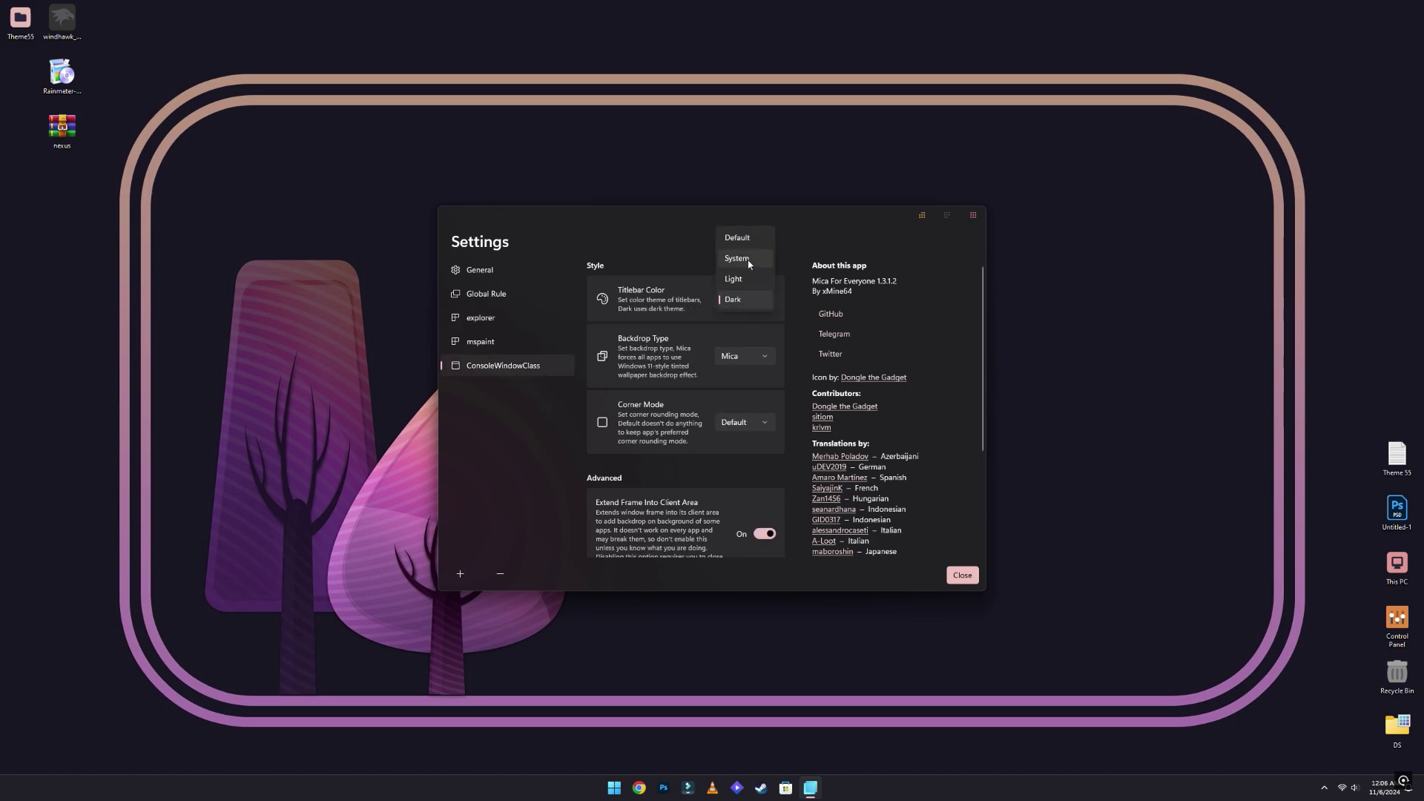
{"action": "left_click", "coordinate": [743, 365]}
{"action": "left_click", "coordinate": [733, 345]}
{"action": "left_click", "coordinate": [734, 431]}
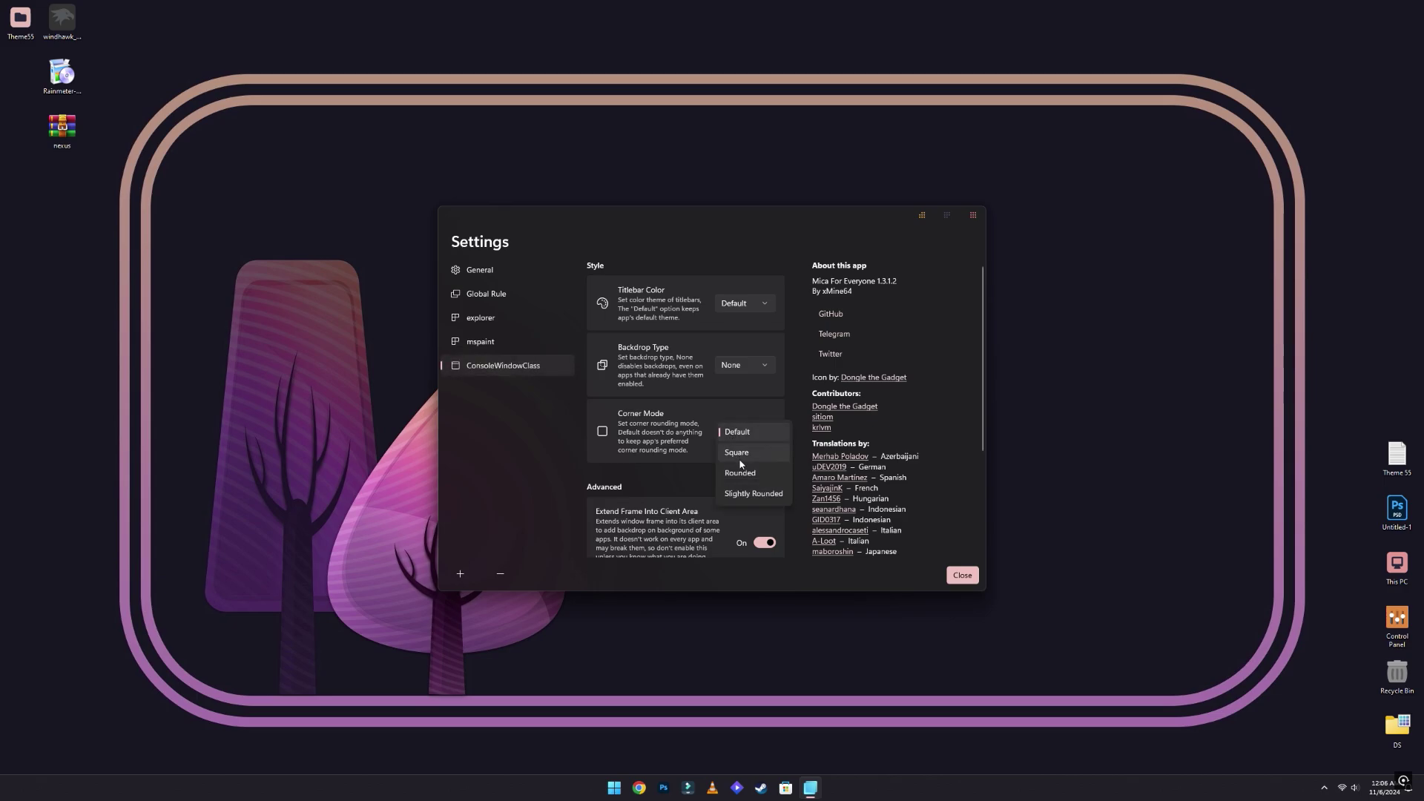
{"action": "left_click", "coordinate": [740, 472]}
{"action": "left_click", "coordinate": [961, 575]}
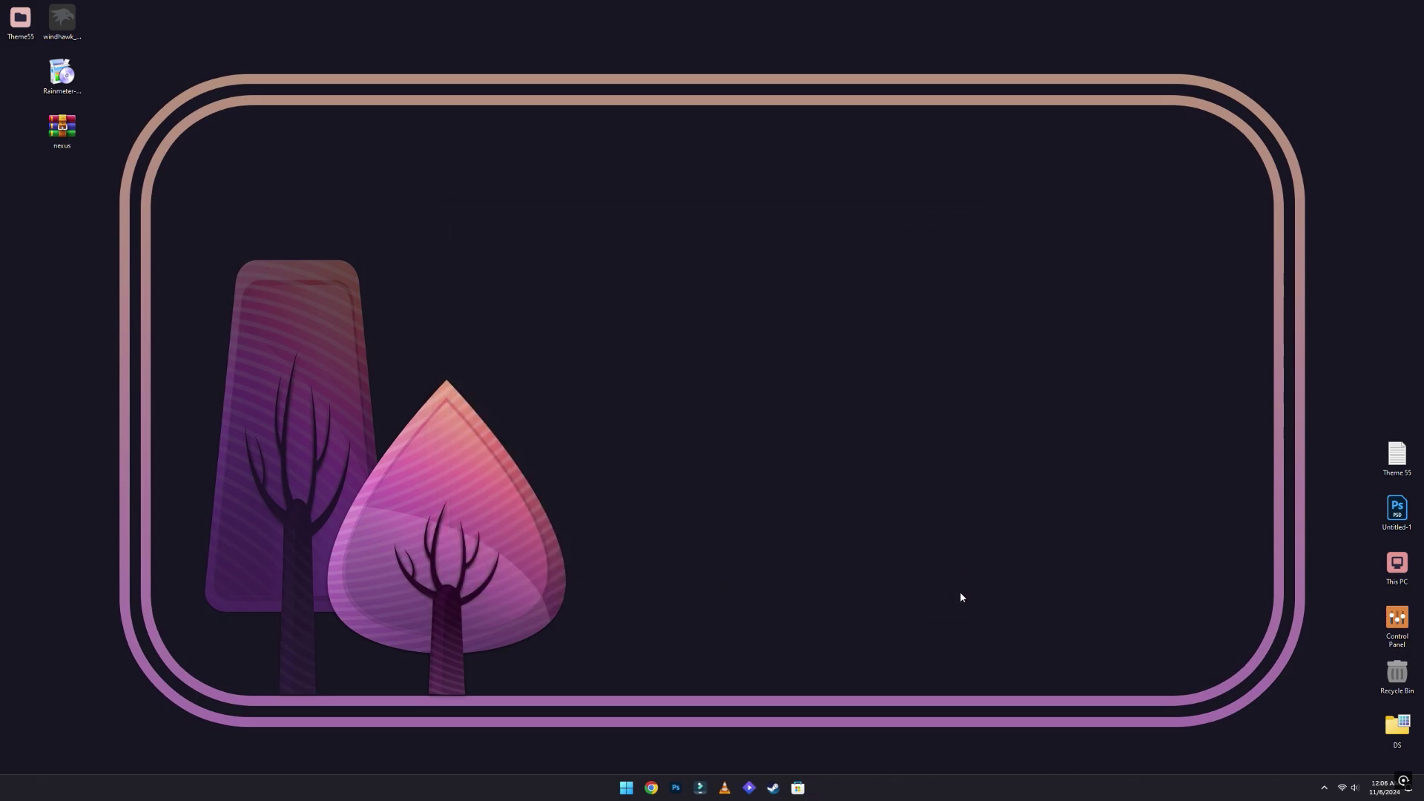
Open This PC to check how the new Mica For Everyone rules affect its window, and close it
{"action": "double_click", "coordinate": [1396, 564]}
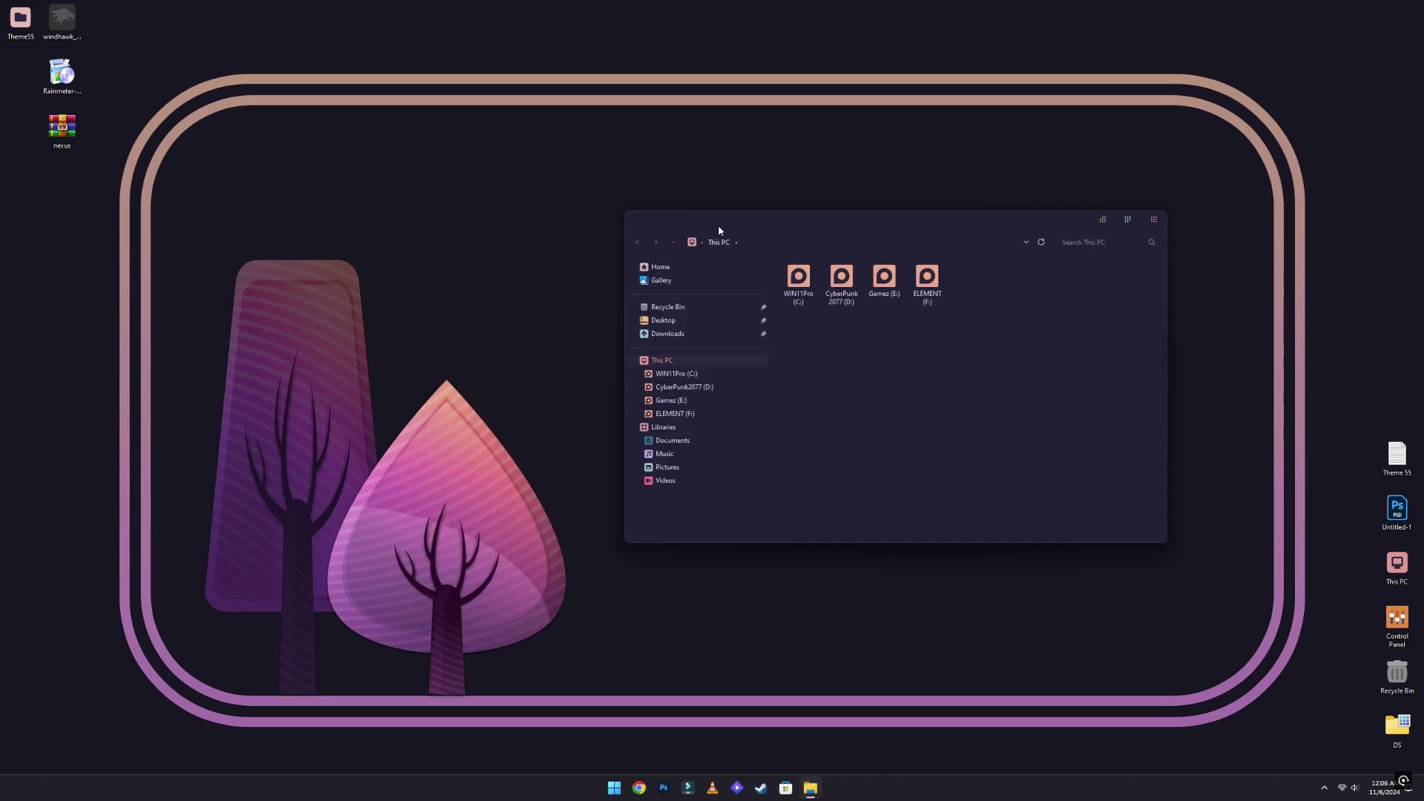
{"action": "left_click", "coordinate": [1153, 220]}
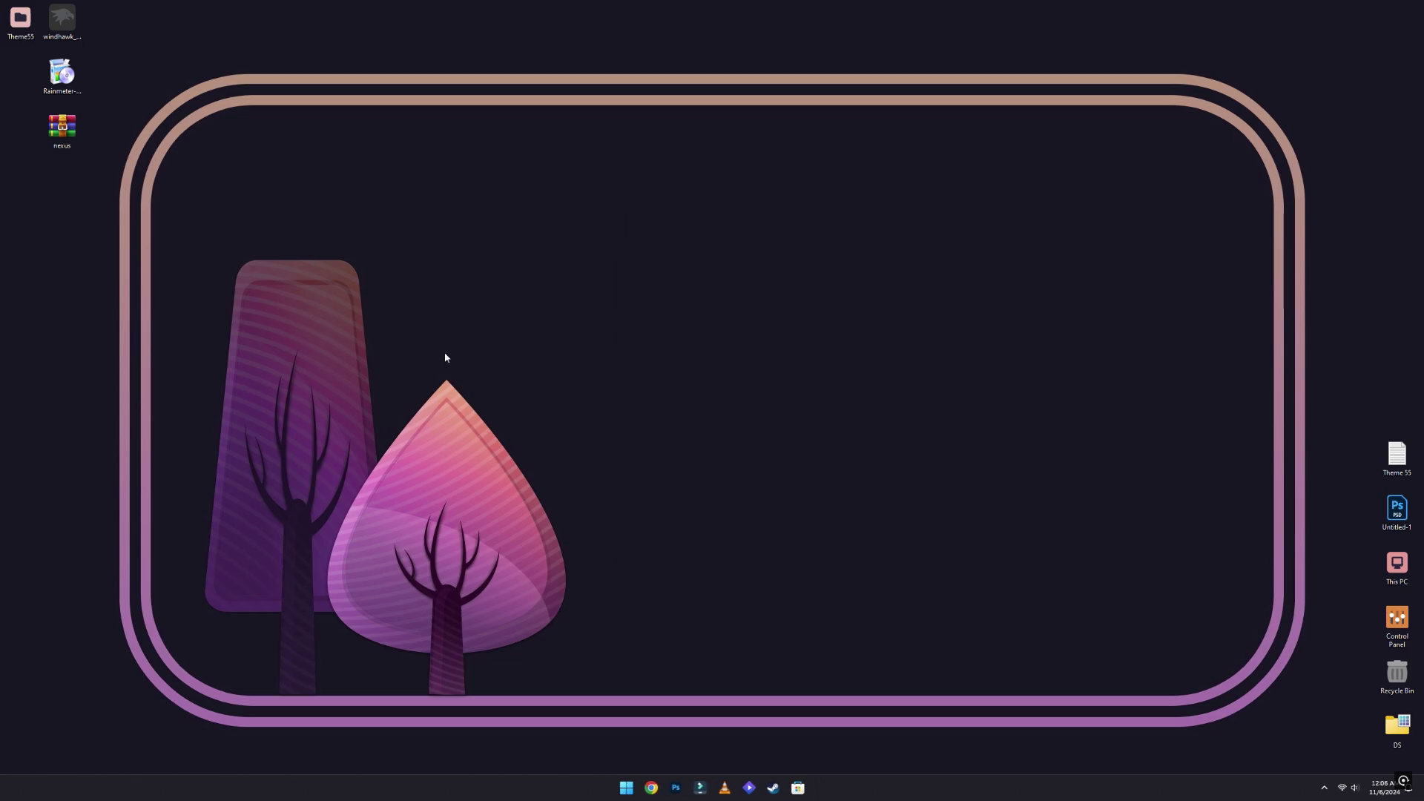
Install Windhawk from the desktop installer in English, using the standard installation and default folder, and launch it on finishing
{"action": "double_click", "coordinate": [74, 18]}
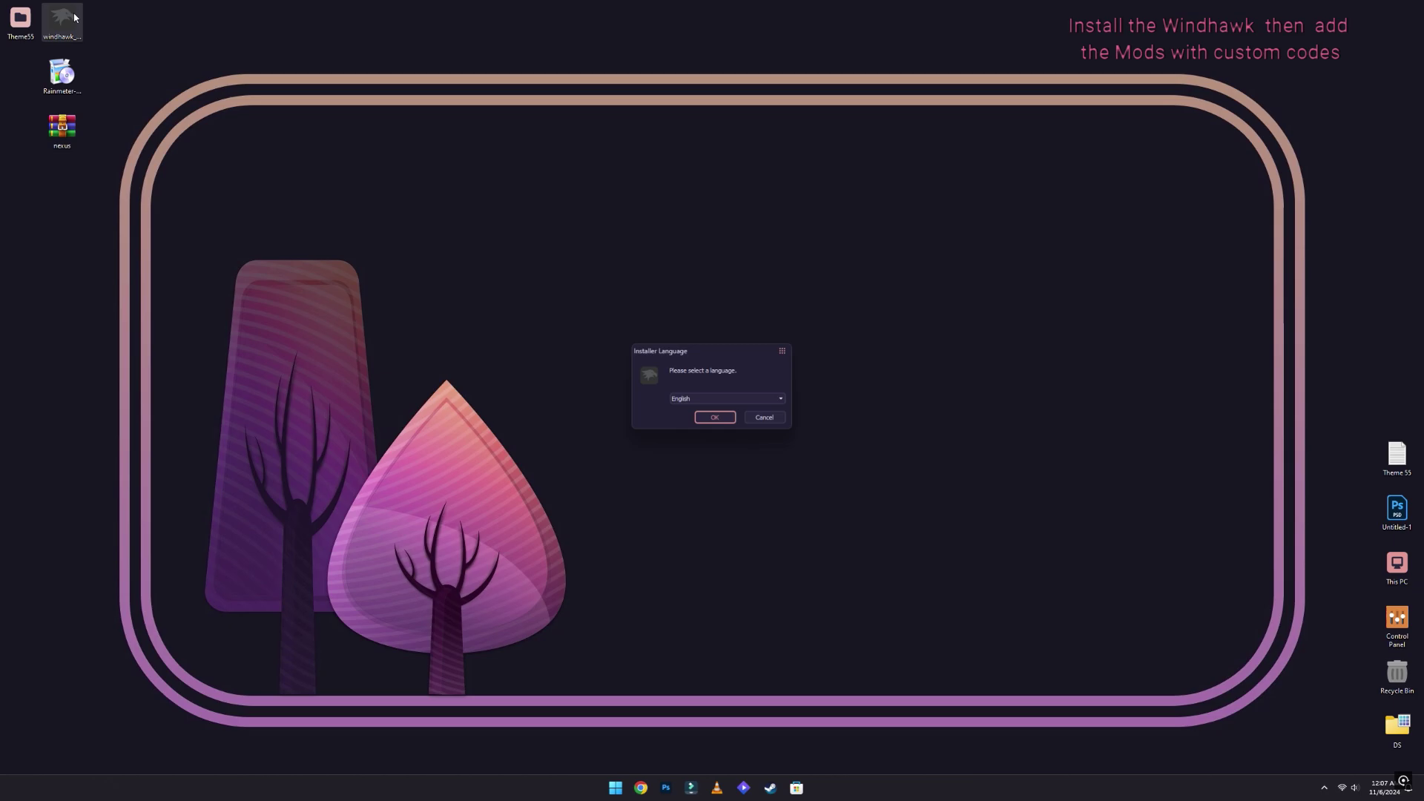
{"action": "left_click", "coordinate": [702, 418]}
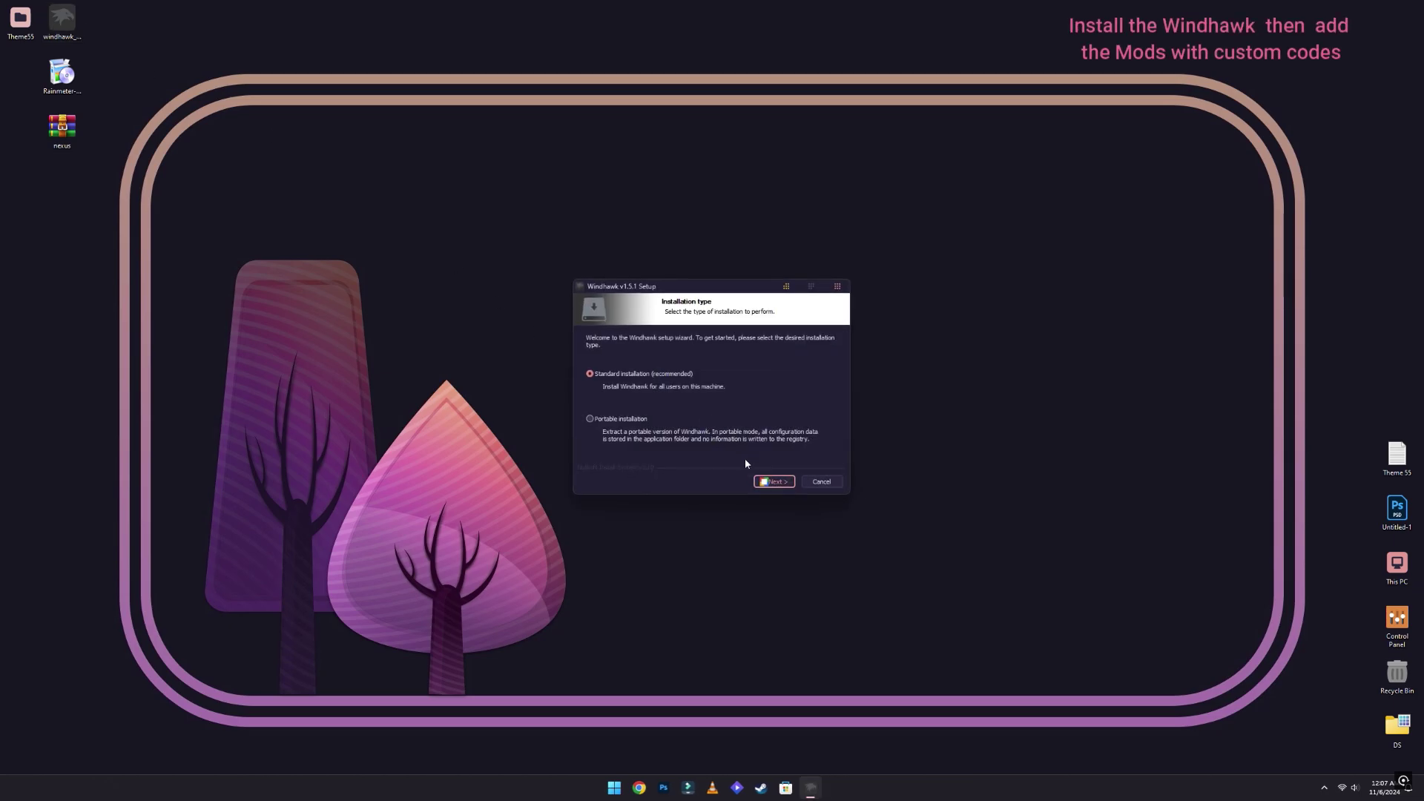
{"action": "left_click", "coordinate": [774, 481]}
{"action": "left_click", "coordinate": [675, 486]}
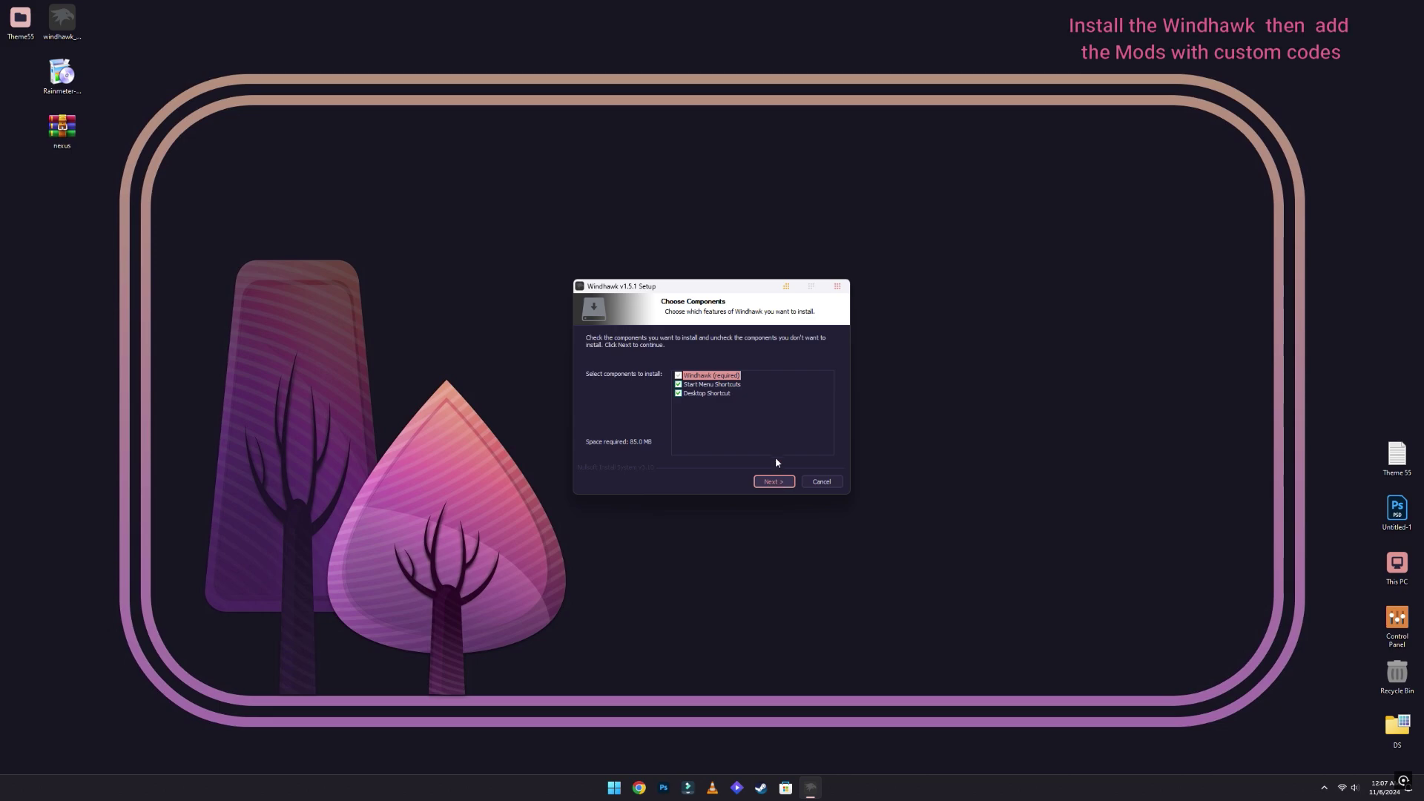
{"action": "left_click", "coordinate": [771, 481]}
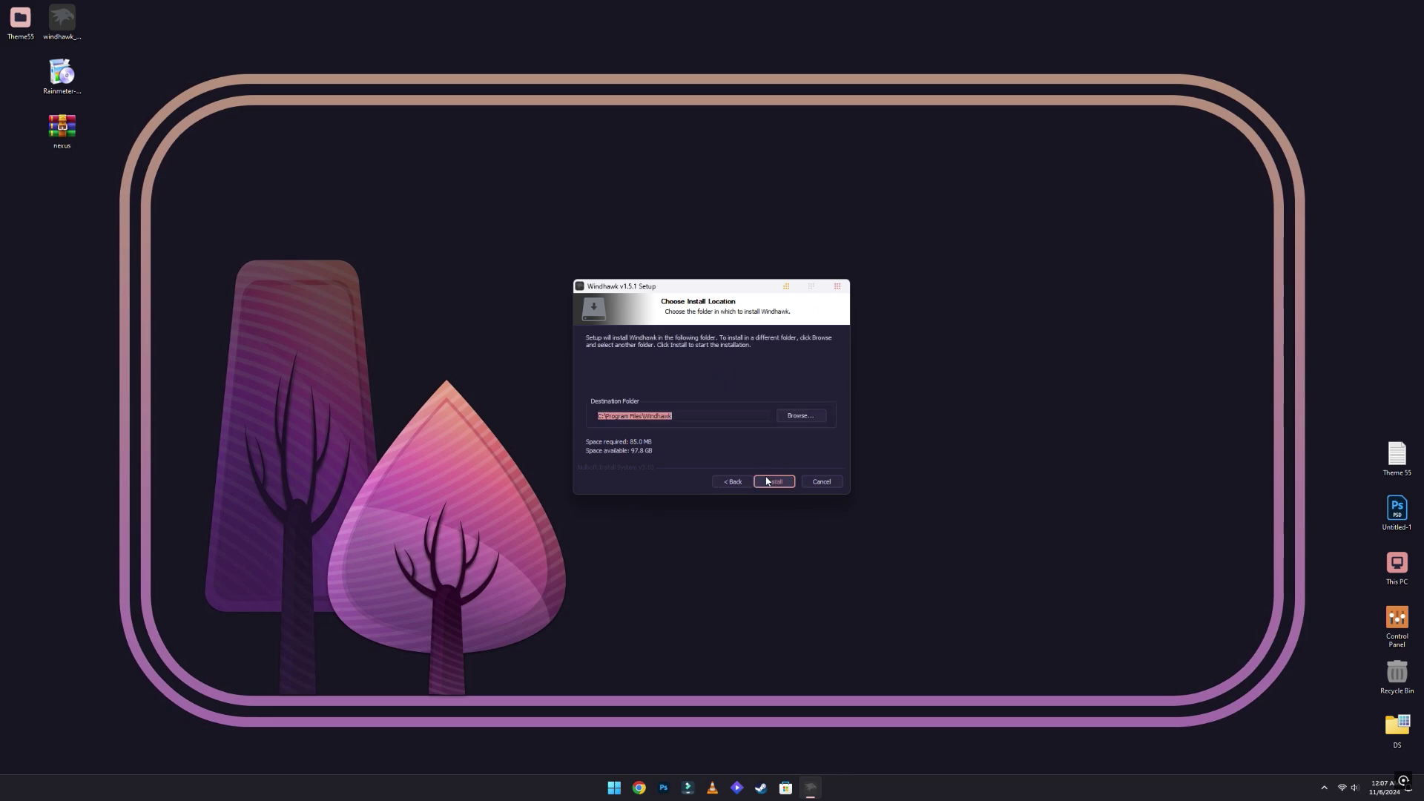
{"action": "left_click", "coordinate": [768, 482]}
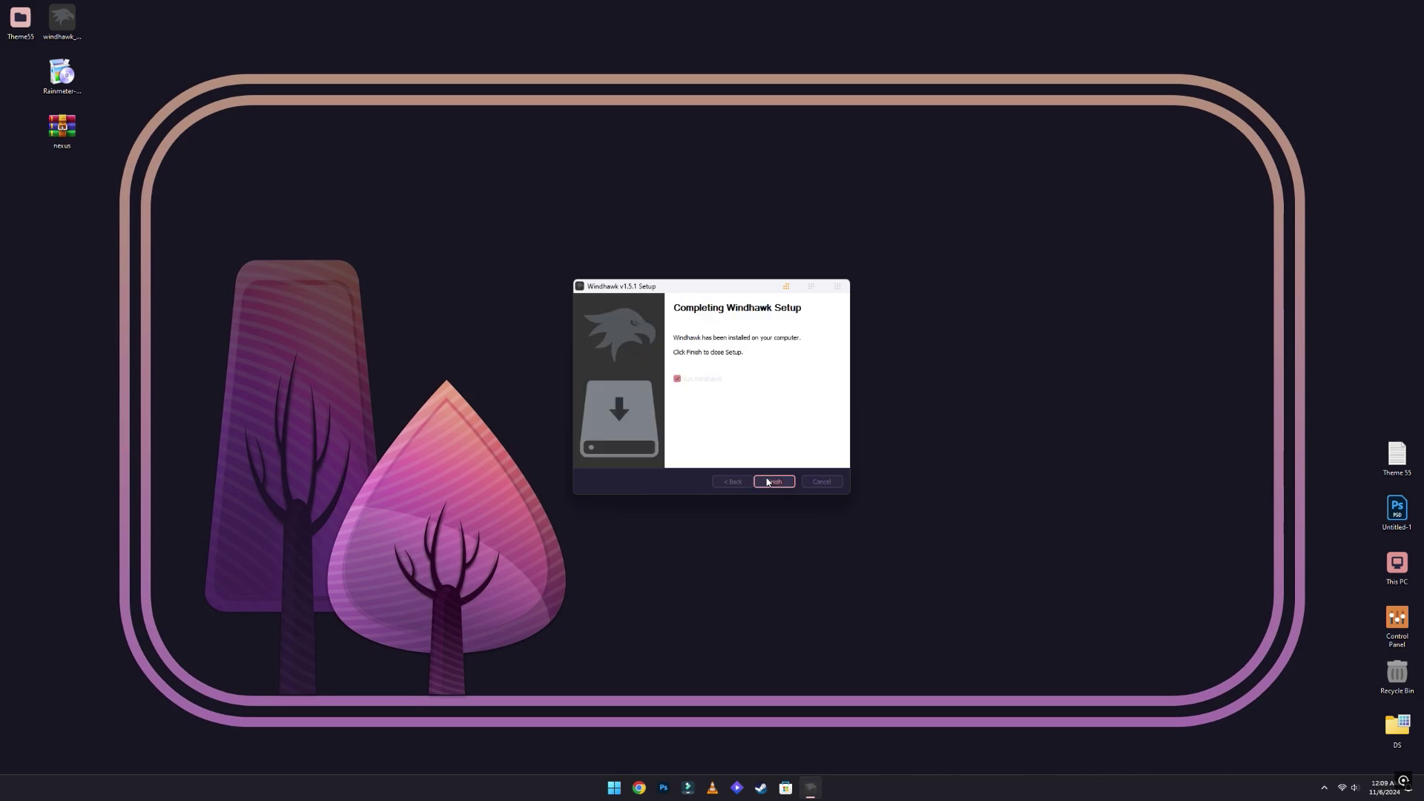
{"action": "left_click", "coordinate": [769, 482]}
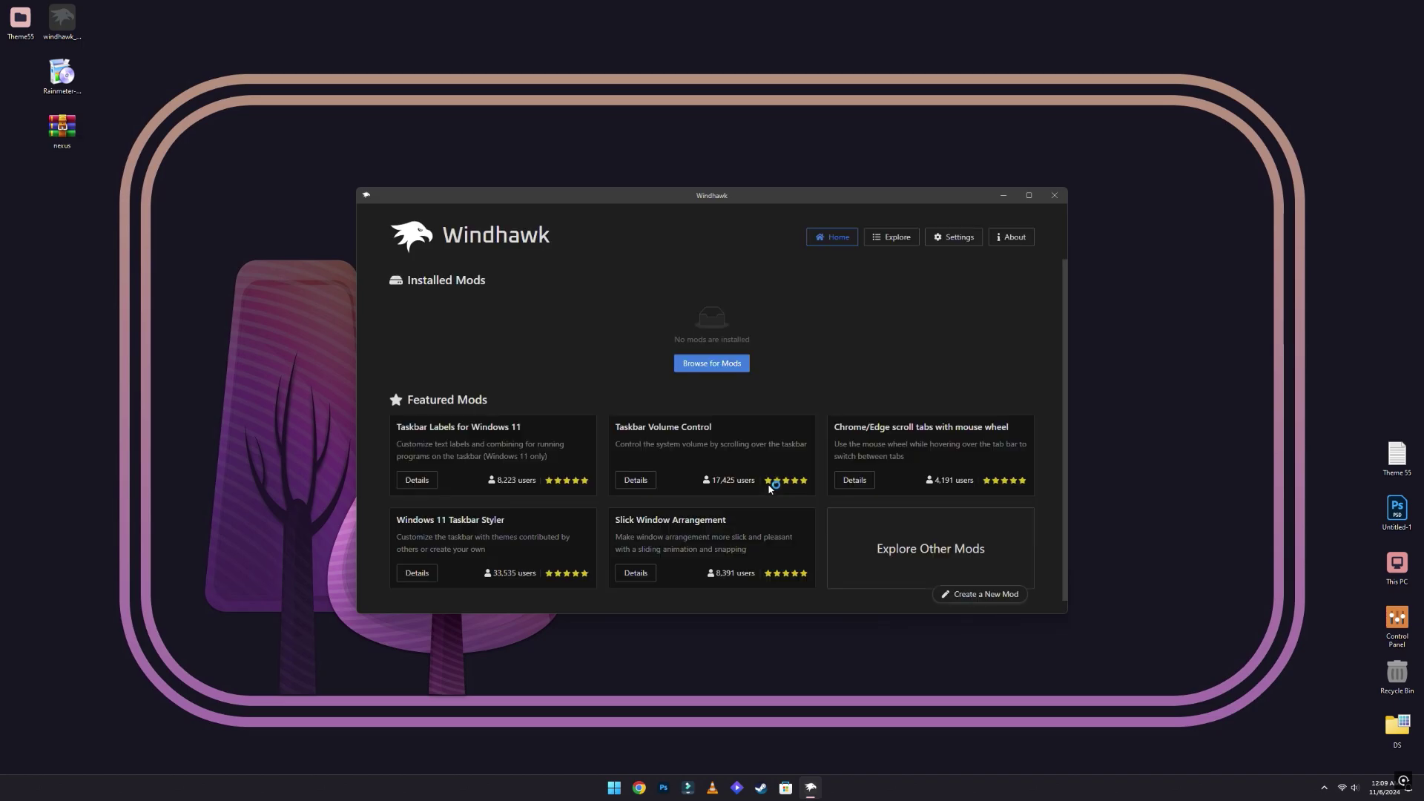
Install the Windows 11 Start Menu Styler mod in Windhawk, accepting the risk notice
{"action": "left_click", "coordinate": [889, 243]}
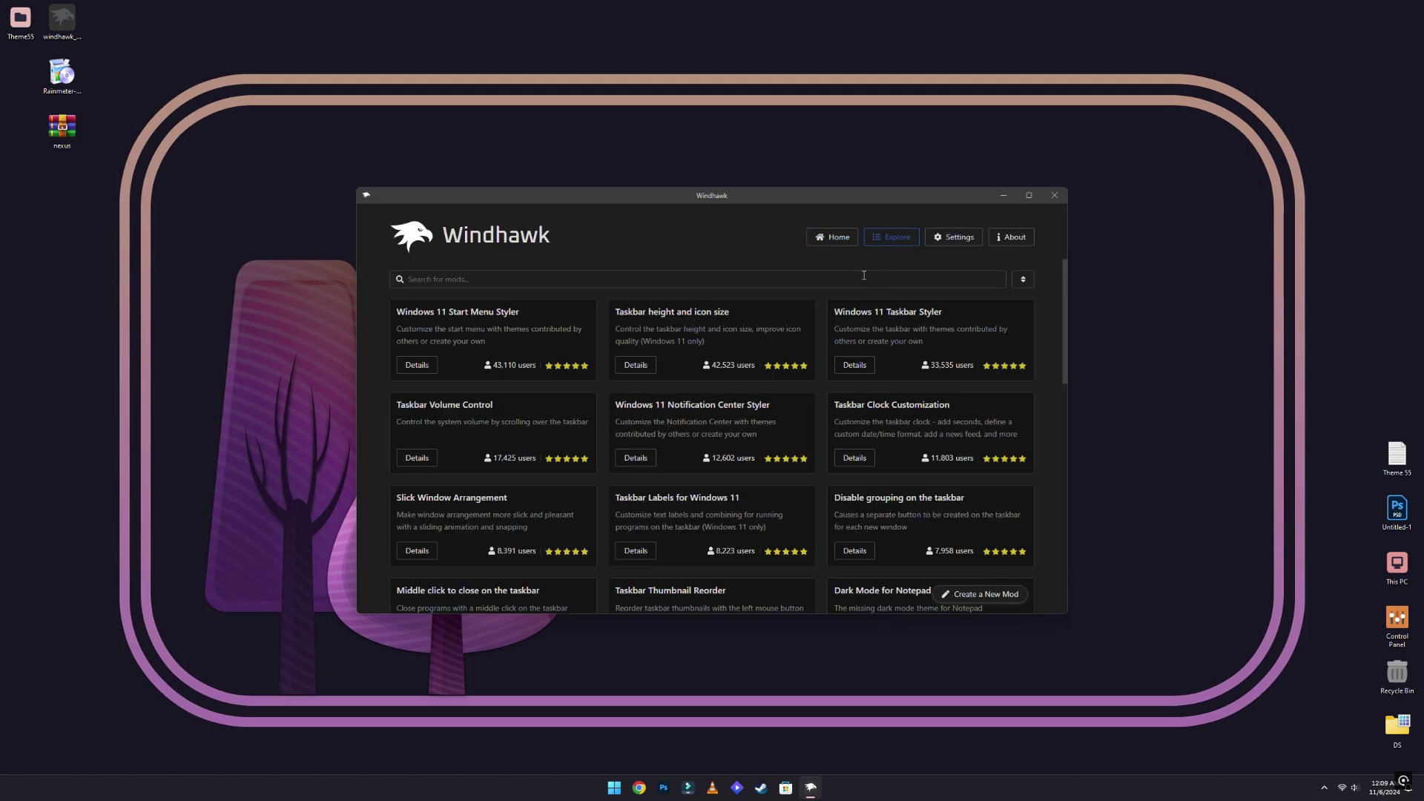
{"action": "left_click", "coordinate": [416, 367]}
{"action": "left_click", "coordinate": [455, 330]}
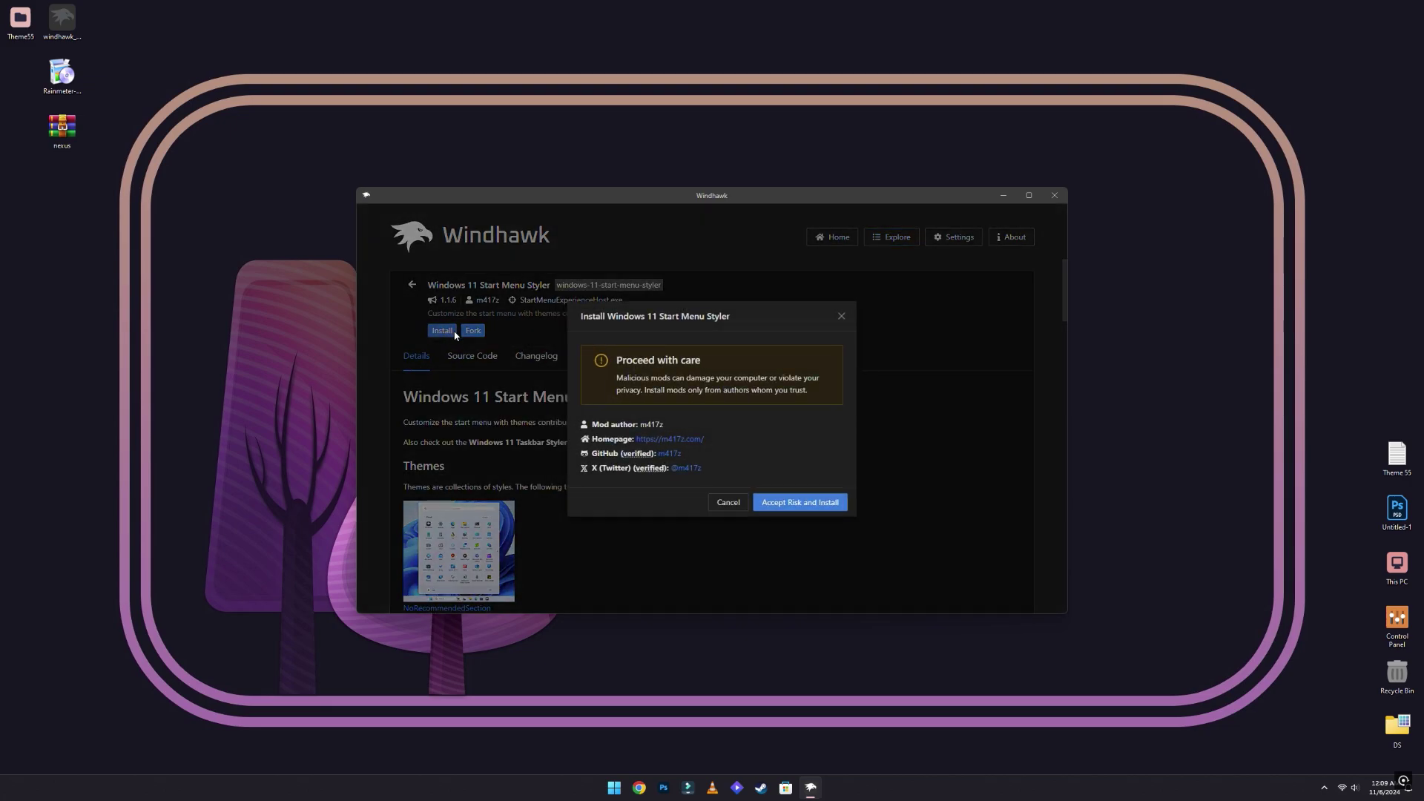
{"action": "left_click", "coordinate": [801, 502]}
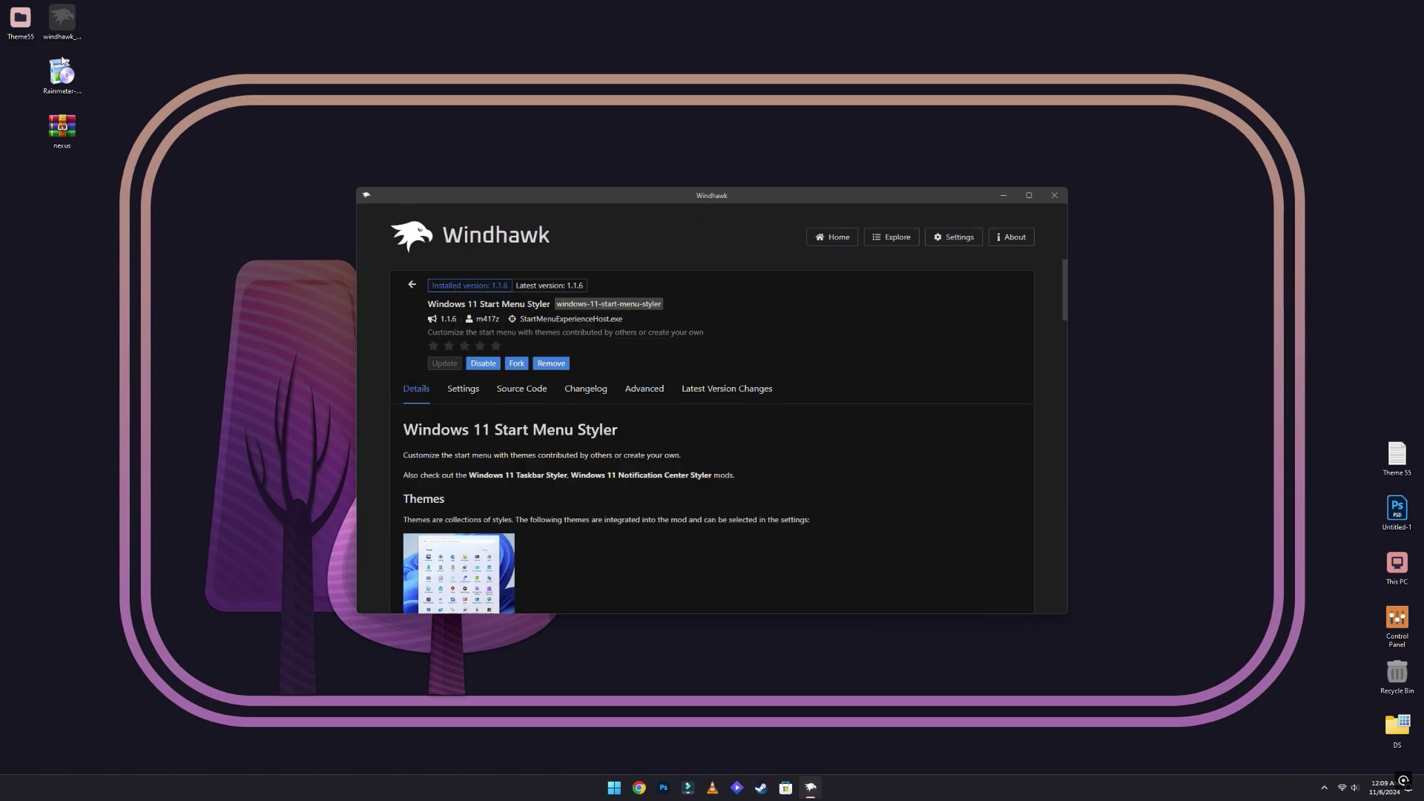
Open StartMenu.txt from the WindHawk Cofigs folder in Theme55 and copy its entire text
{"action": "double_click", "coordinate": [20, 19]}
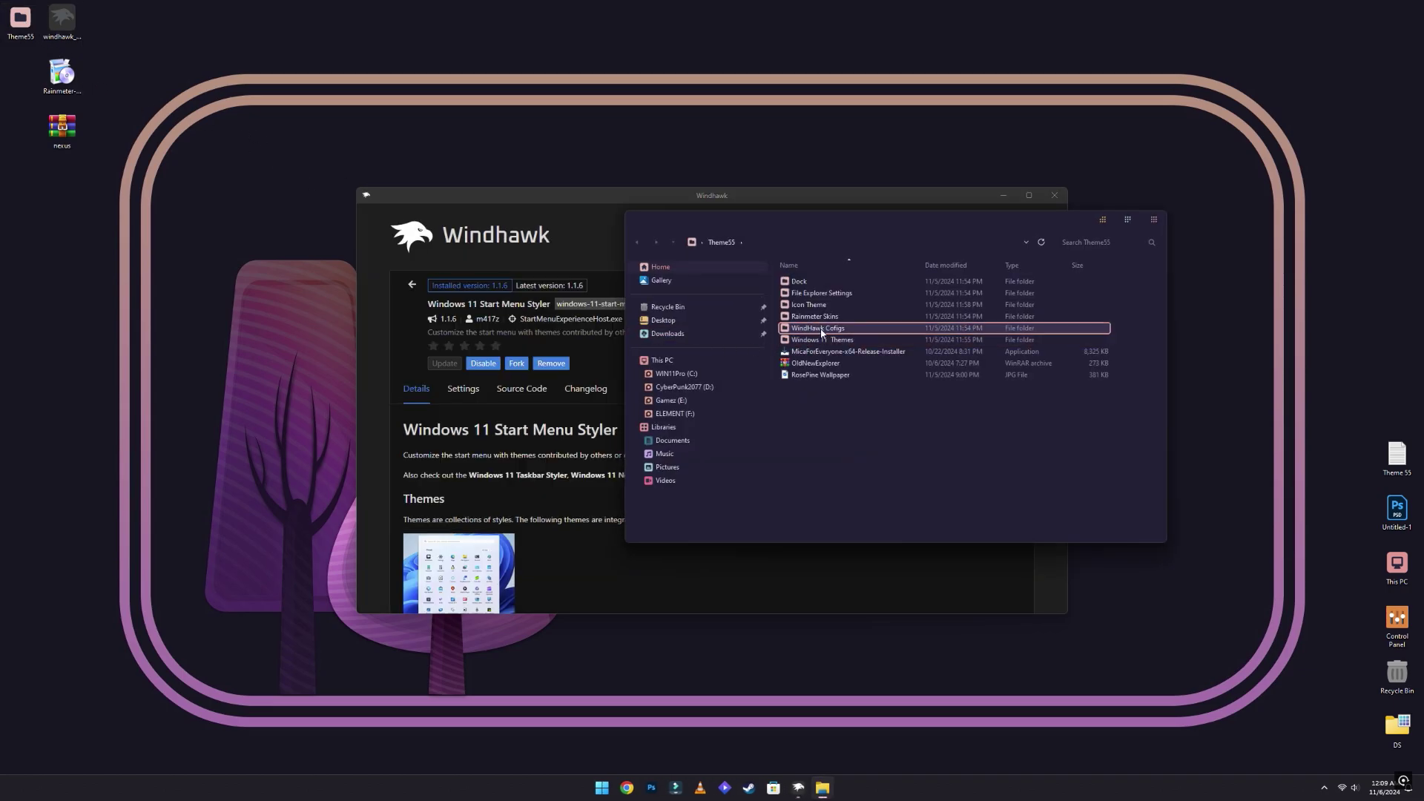
{"action": "double_click", "coordinate": [805, 331]}
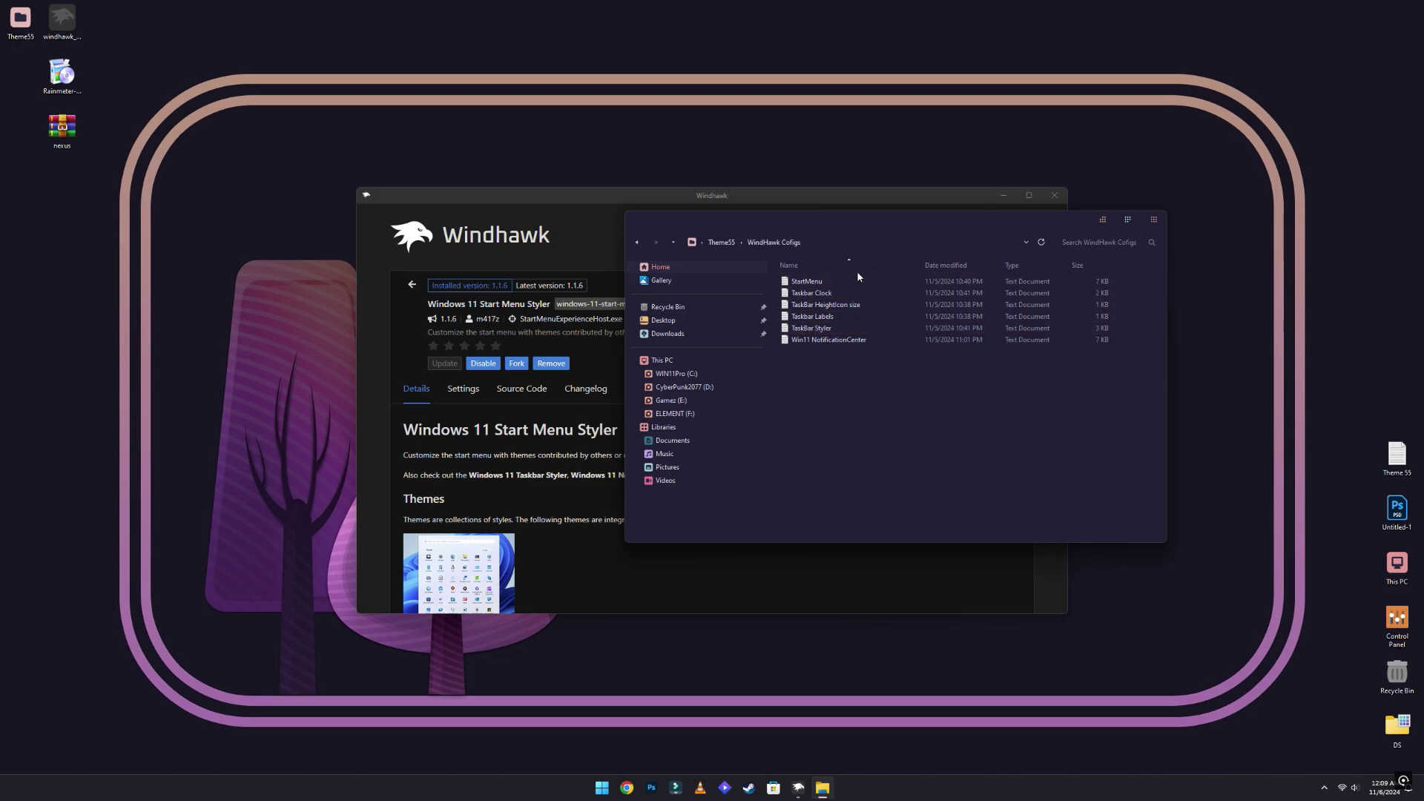
{"action": "left_click", "coordinate": [807, 284]}
{"action": "double_click", "coordinate": [807, 284]}
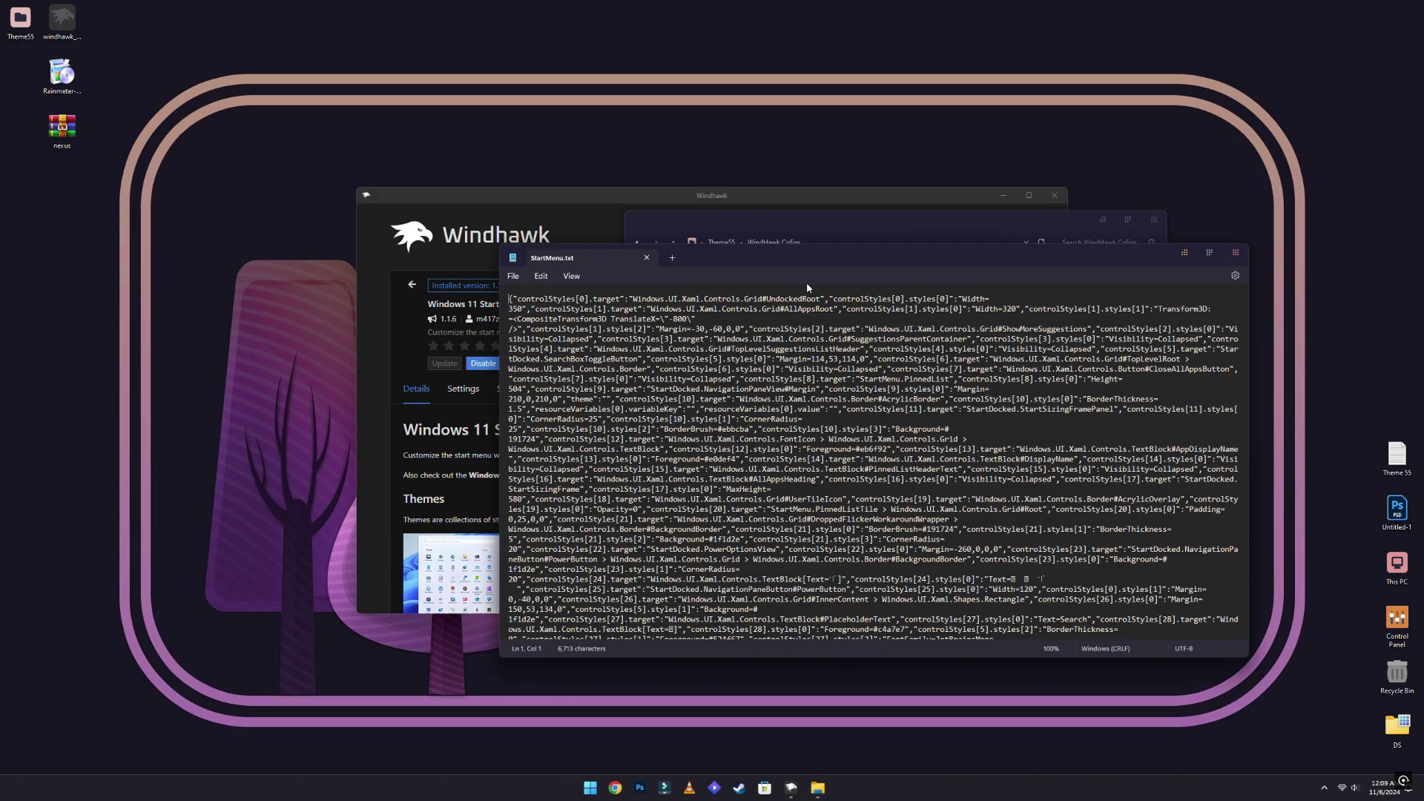
{"action": "left_click_drag", "start_coordinate": [510, 303], "coordinate": [829, 293]}
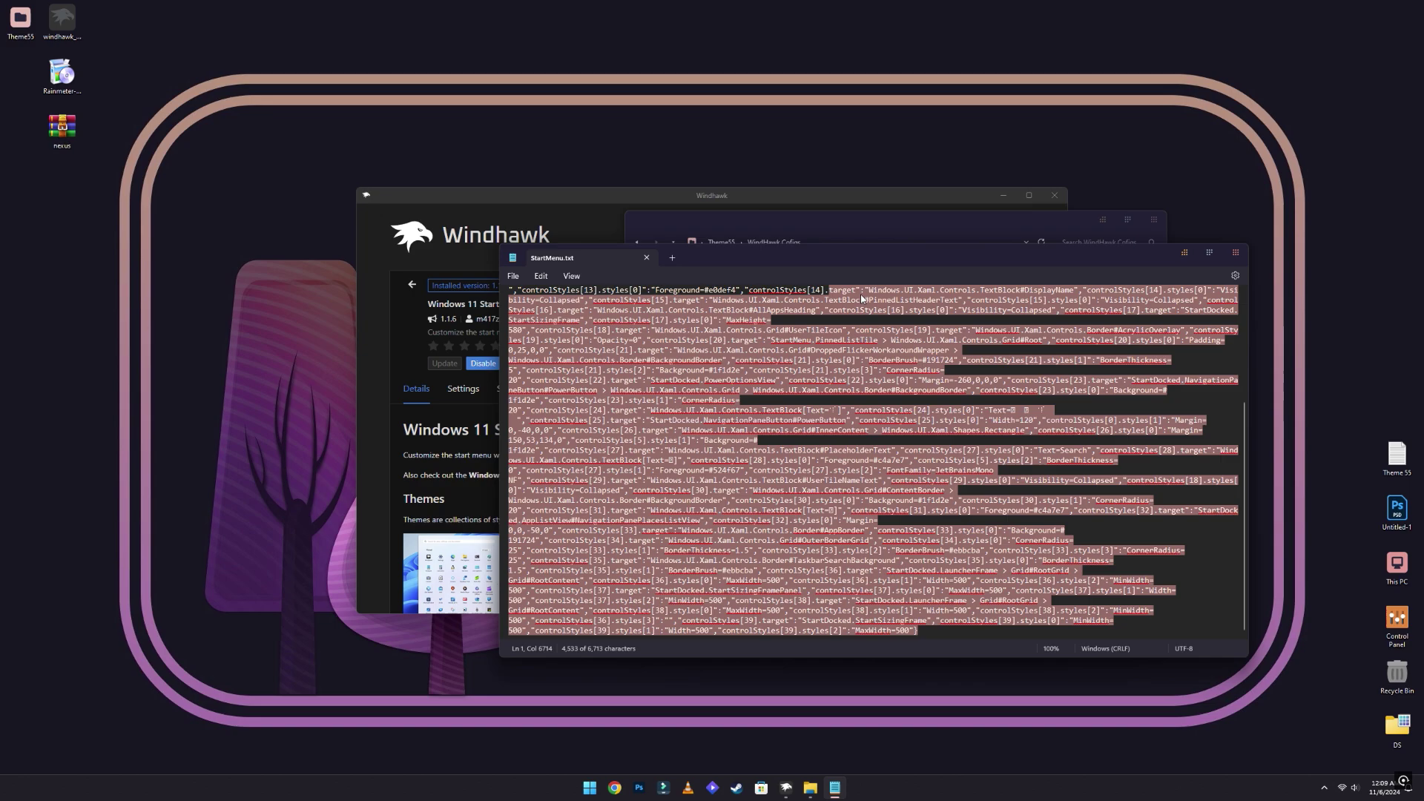
{"action": "key", "text": "ctrl+a"}
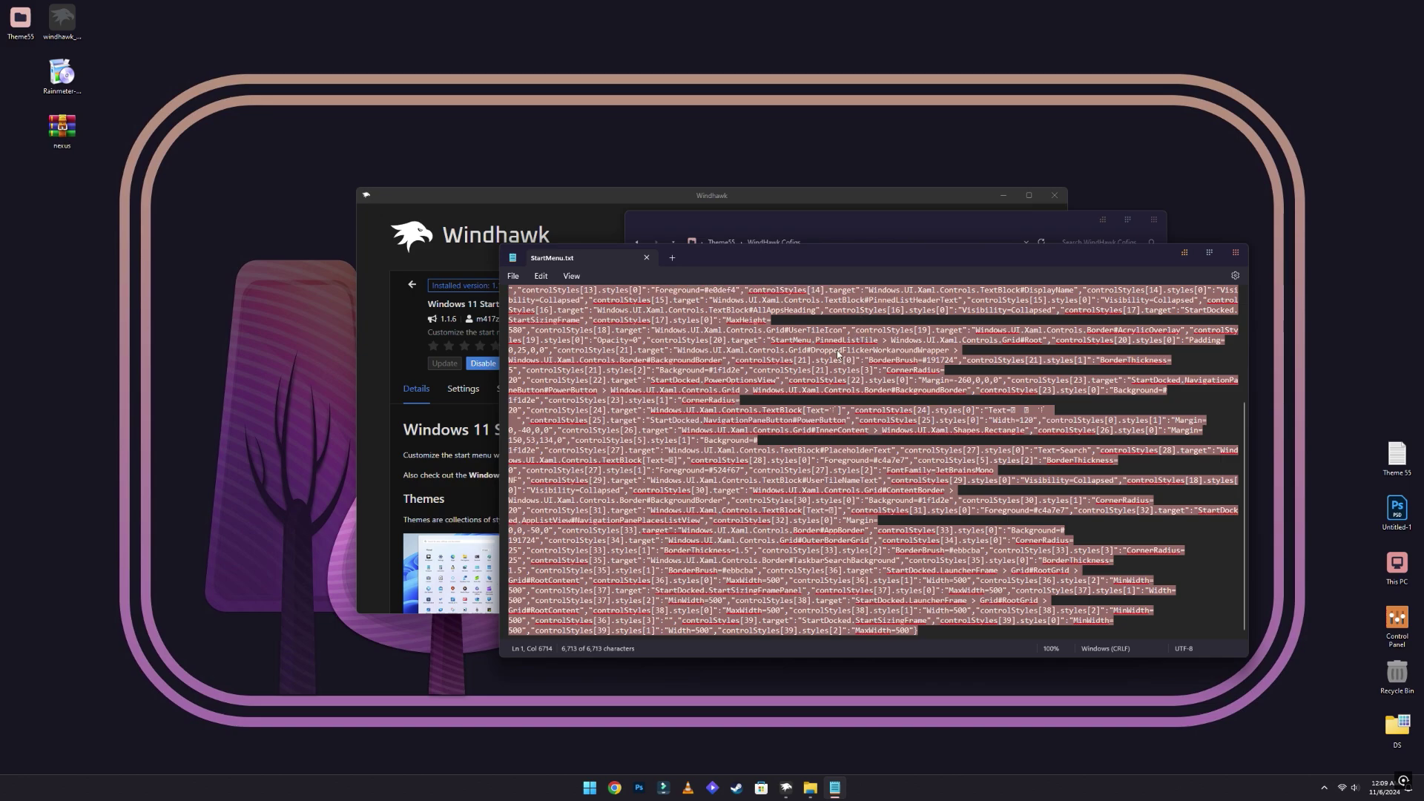
{"action": "right_click", "coordinate": [601, 378]}
{"action": "left_click", "coordinate": [635, 437]}
Replace the Start Menu Styler's mod settings with the copied configuration, save them, and open the Start menu to check the result
{"action": "left_click", "coordinate": [366, 378]}
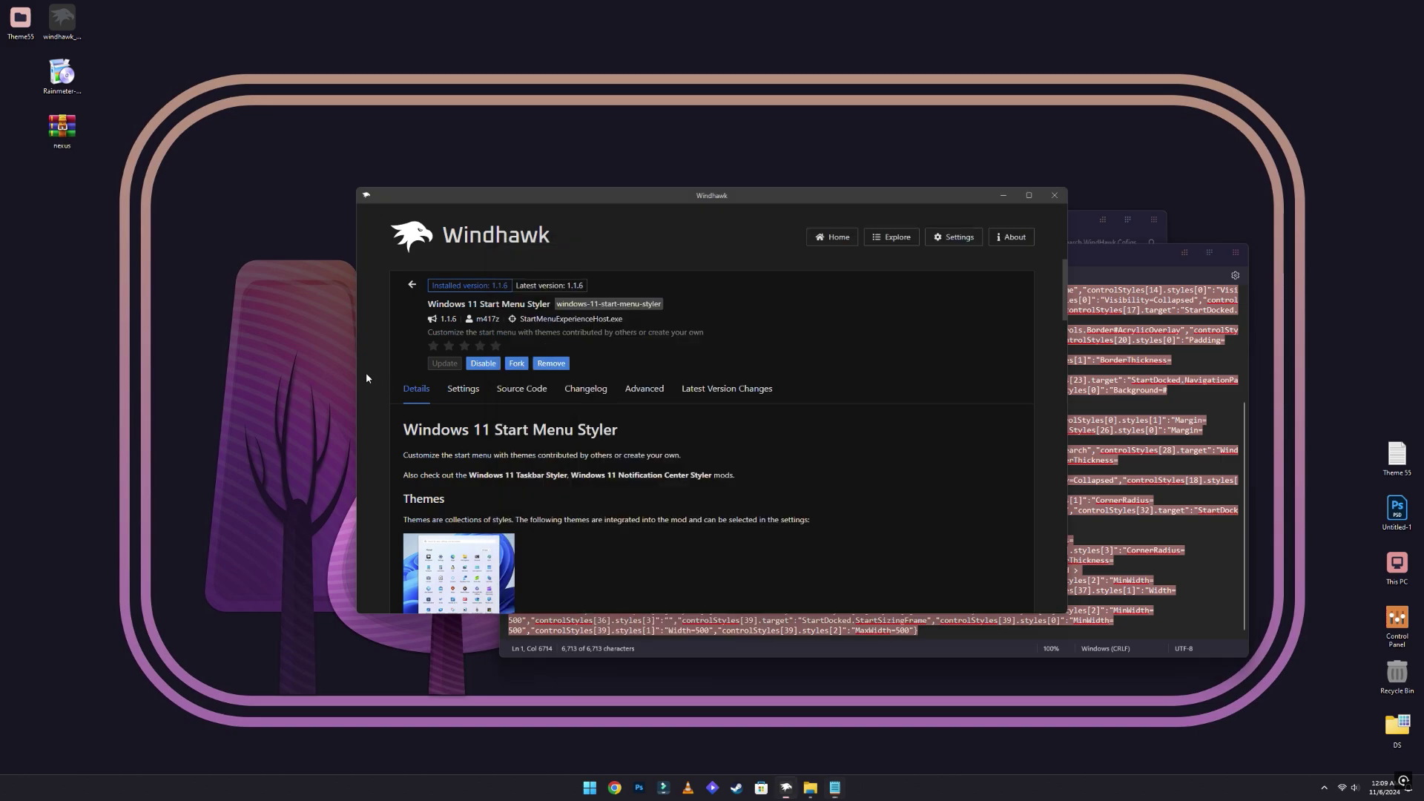
{"action": "left_click", "coordinate": [645, 393]}
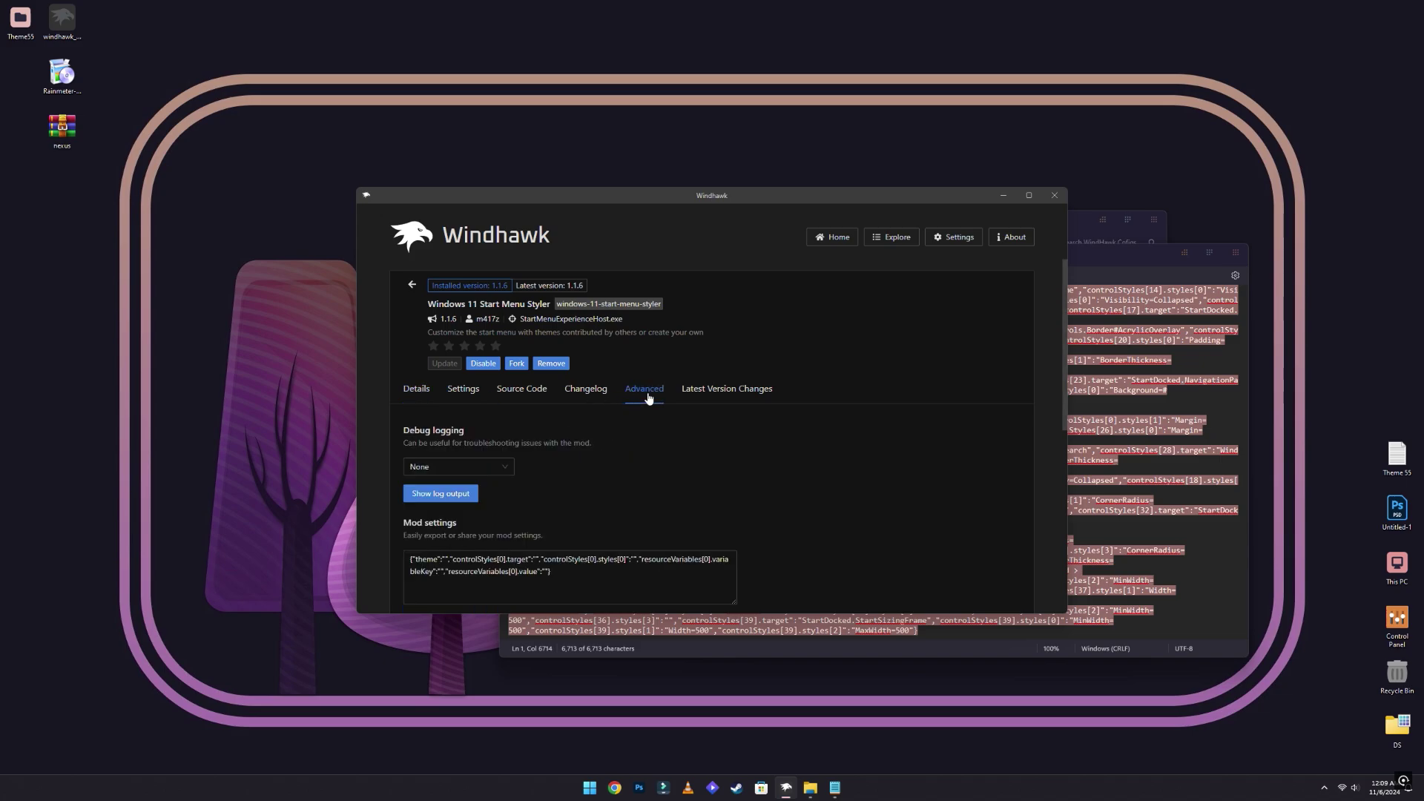
{"action": "left_click_drag", "start_coordinate": [416, 566], "coordinate": [661, 599]}
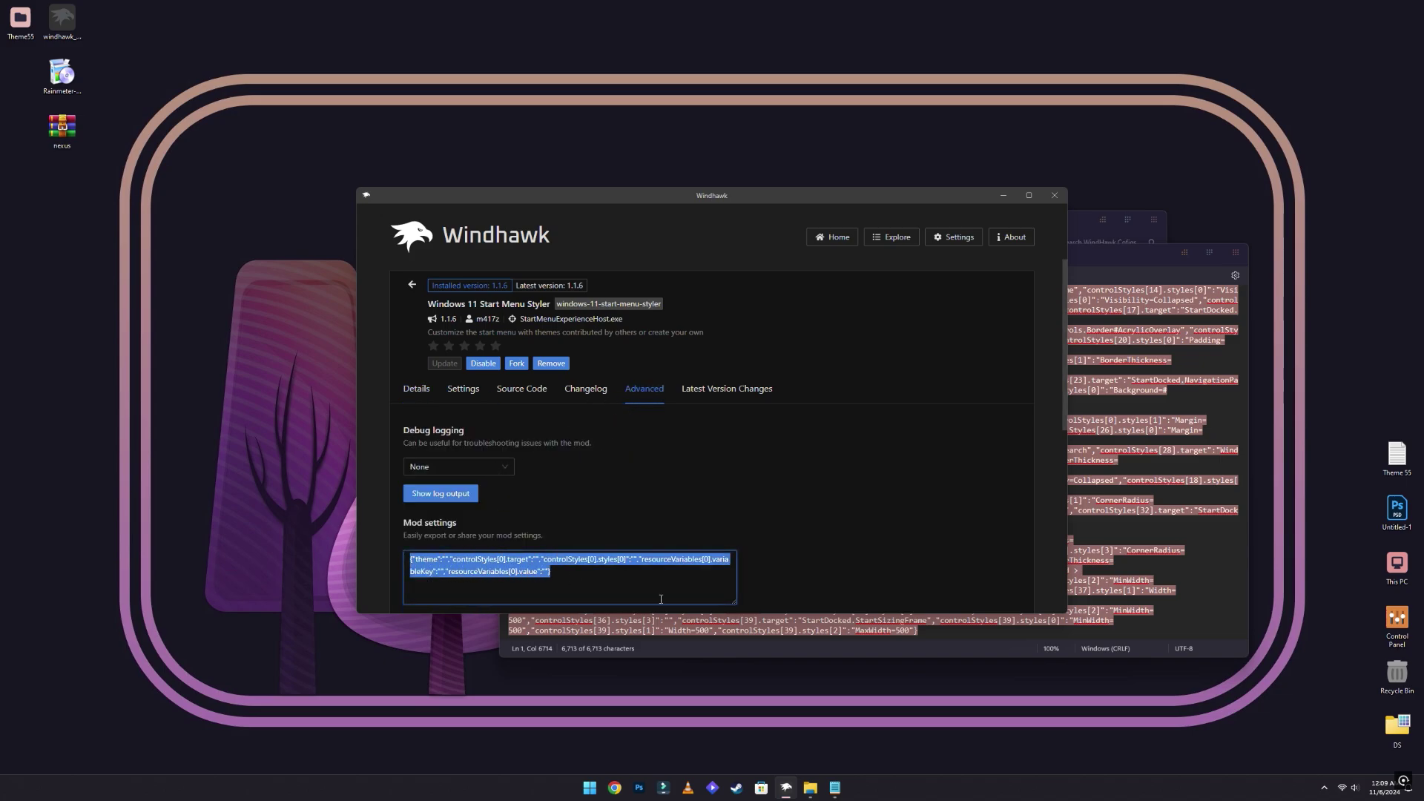
{"action": "right_click", "coordinate": [502, 571]}
{"action": "left_click", "coordinate": [519, 540]}
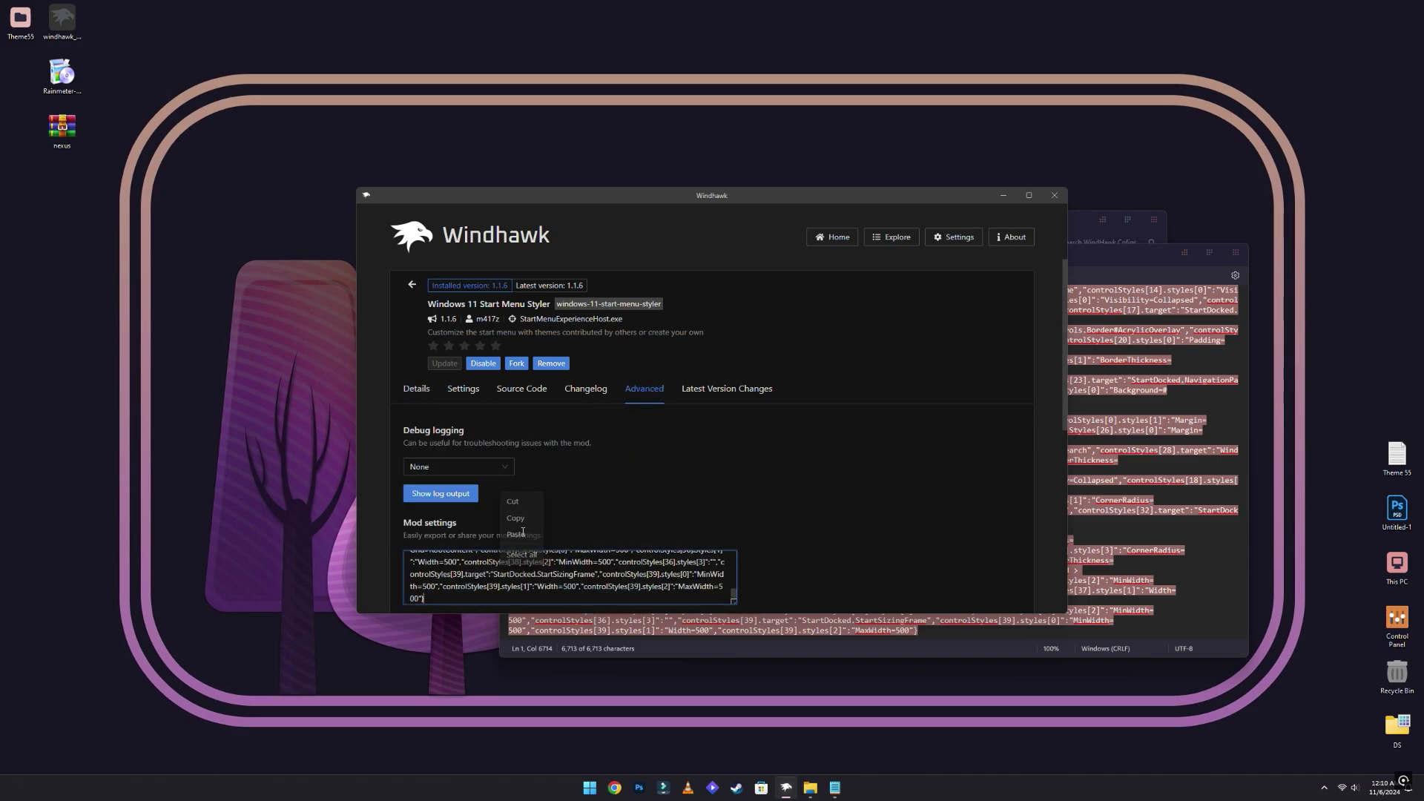
{"action": "scroll", "coordinate": [494, 469], "scroll_direction": "down", "scroll_amount": 4}
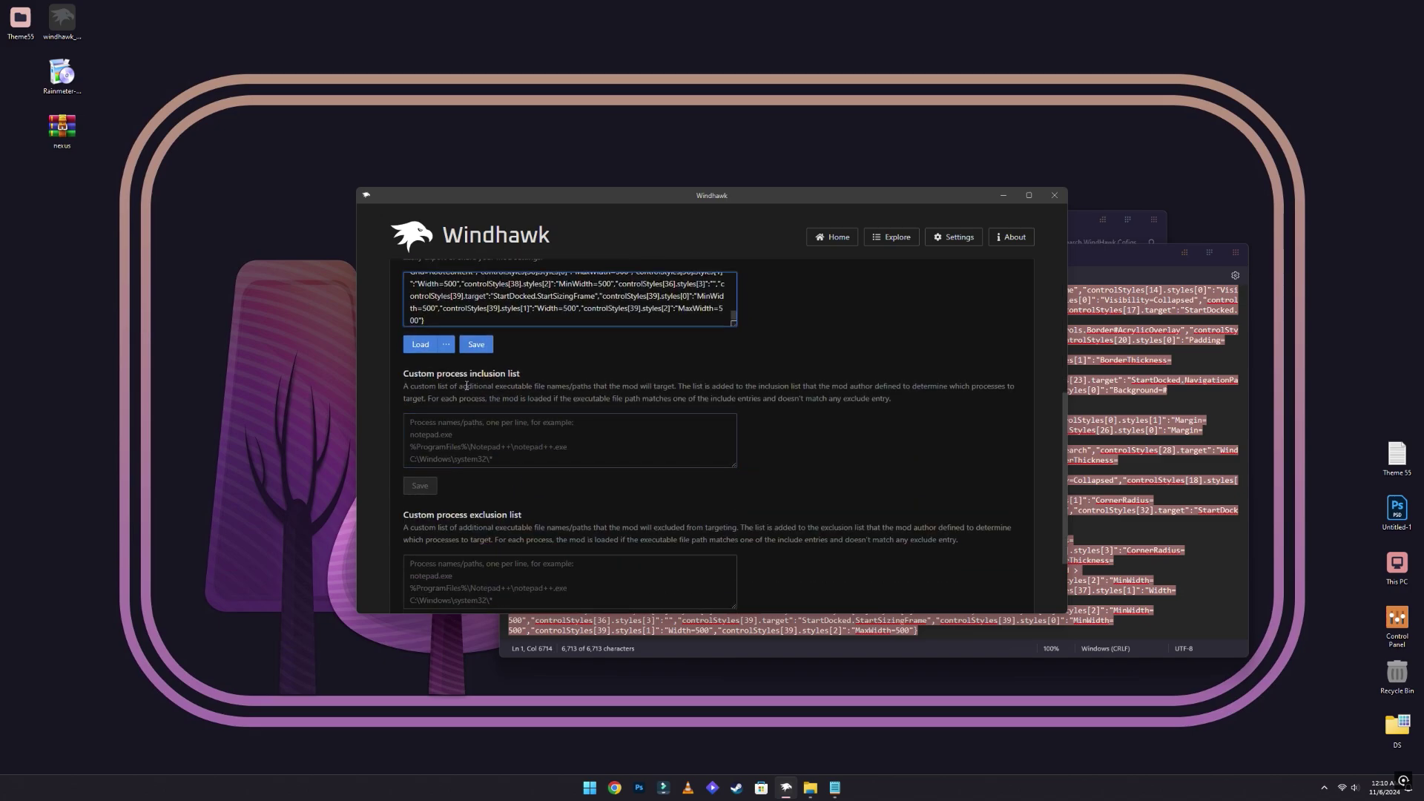
{"action": "left_click", "coordinate": [477, 345]}
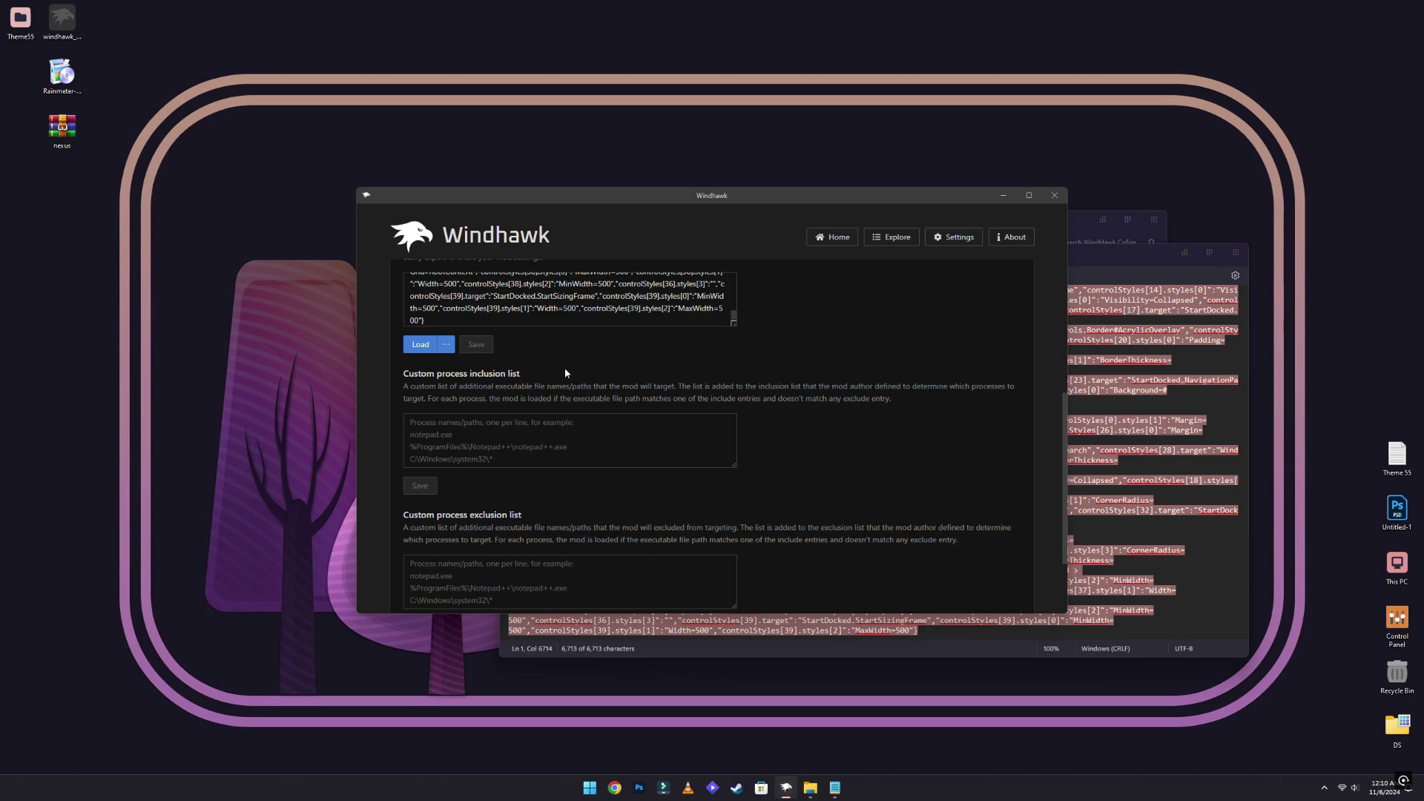
{"action": "scroll", "coordinate": [563, 367], "scroll_direction": "up", "scroll_amount": 1}
{"action": "left_click", "coordinate": [588, 788]}
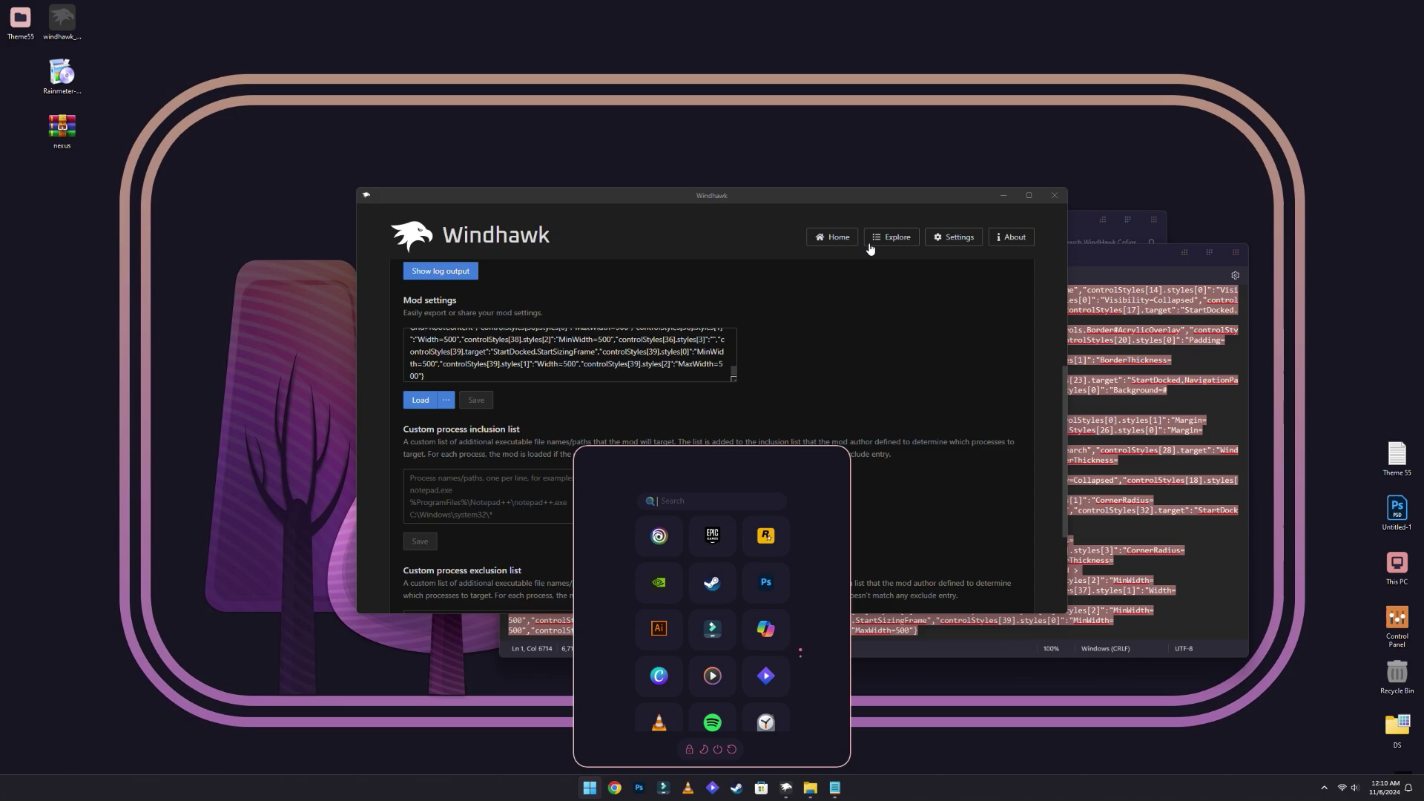
Install the Taskbar height and icon size mod in Windhawk, accepting the risk notice, and close the StartMenu.txt file
{"action": "left_click", "coordinate": [892, 236]}
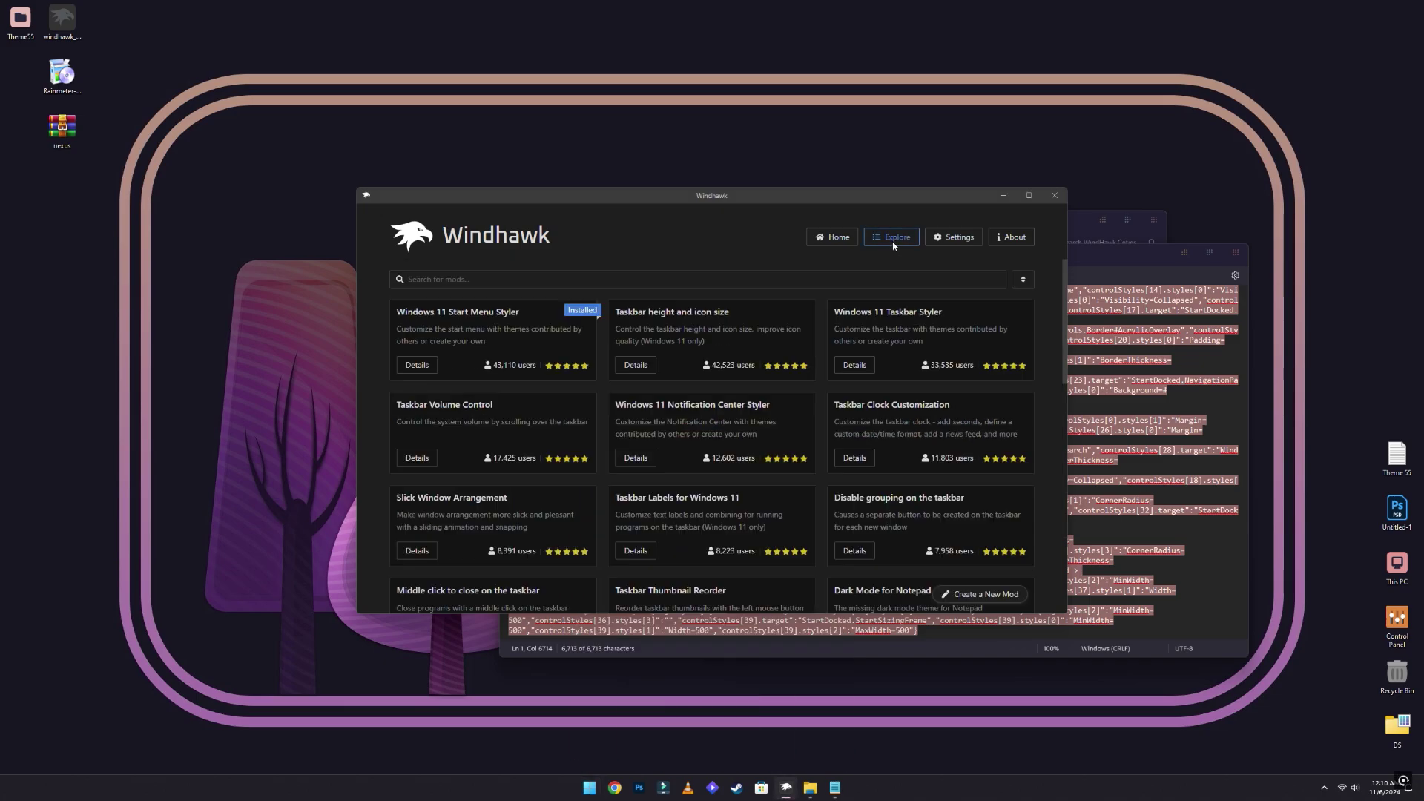
{"action": "left_click", "coordinate": [635, 366]}
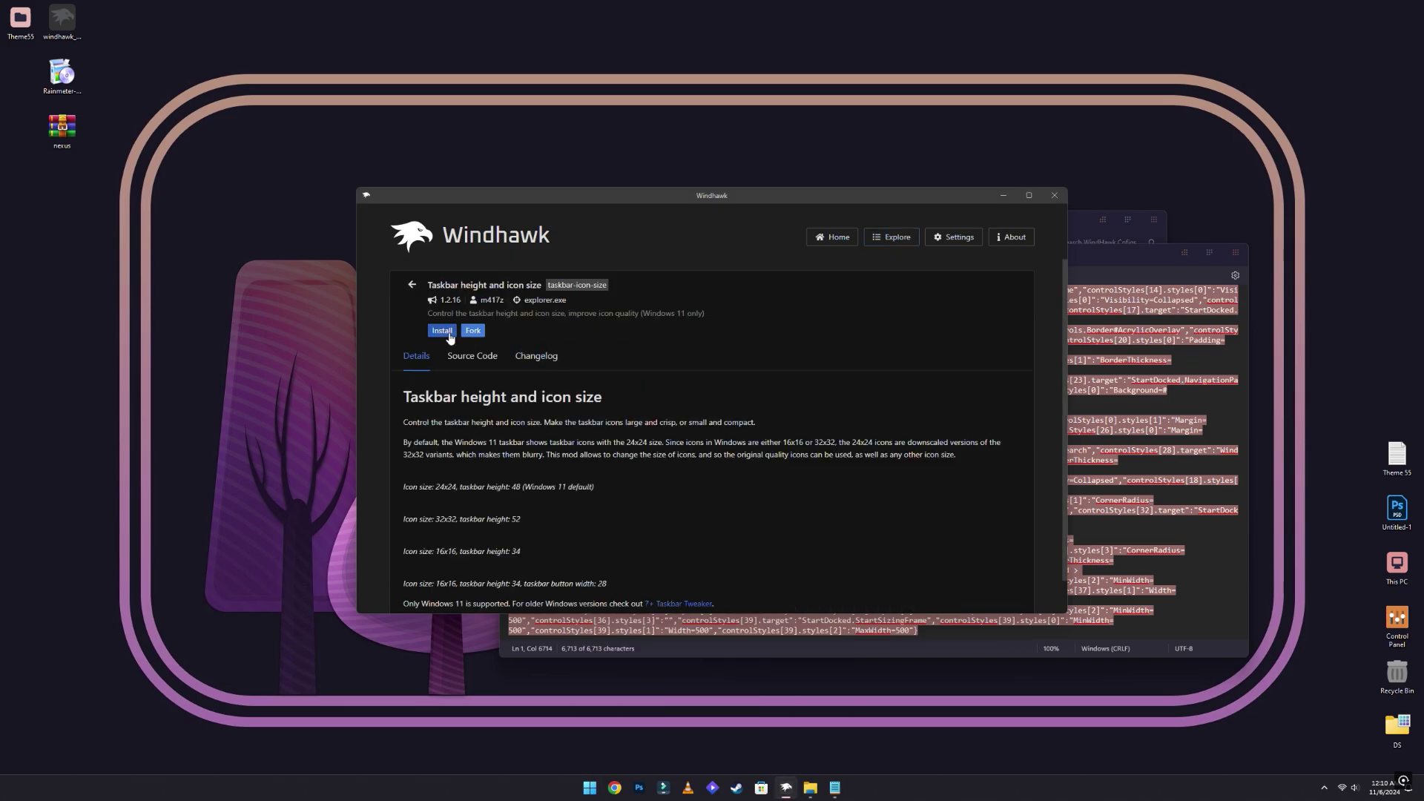
{"action": "left_click", "coordinate": [442, 331]}
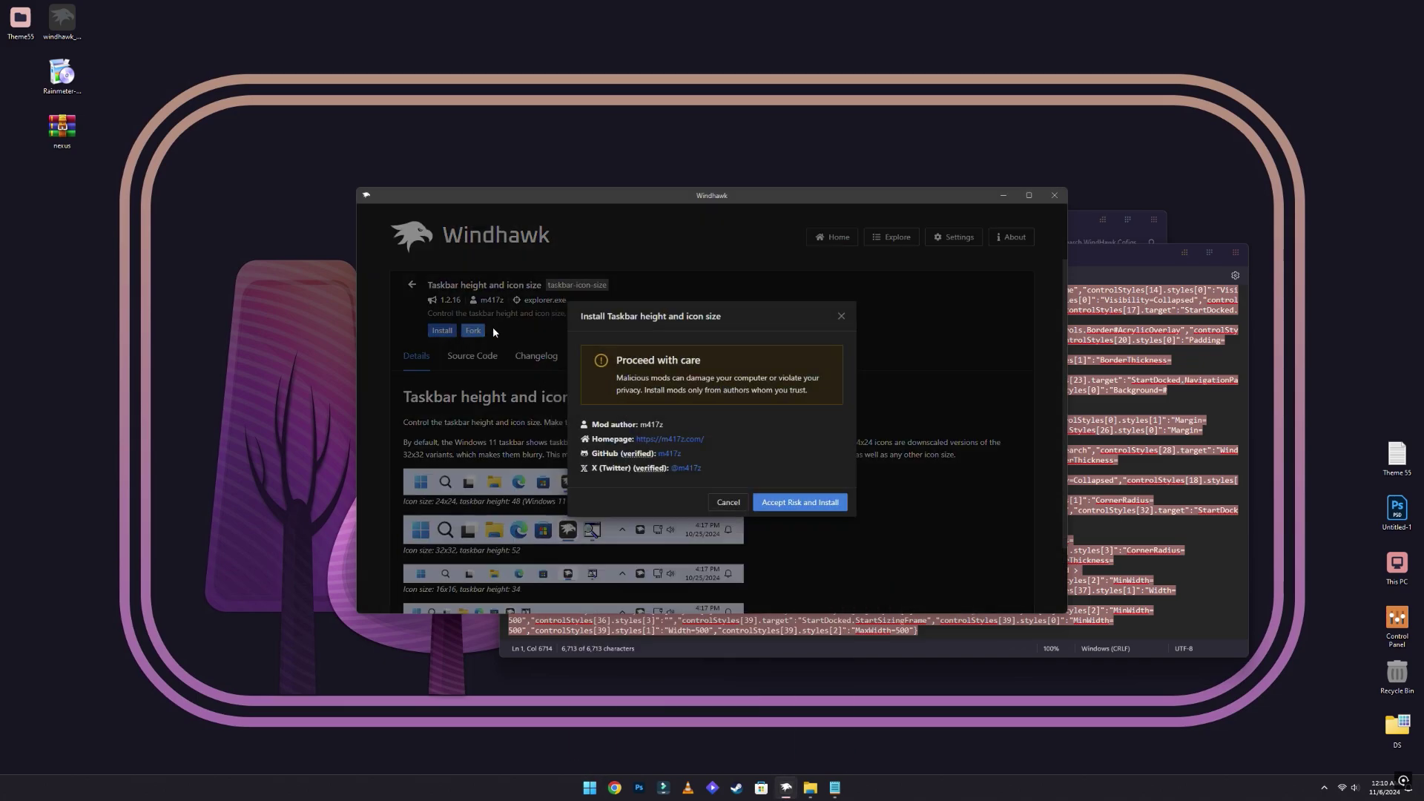
{"action": "left_click", "coordinate": [789, 506]}
{"action": "left_click", "coordinate": [1129, 252]}
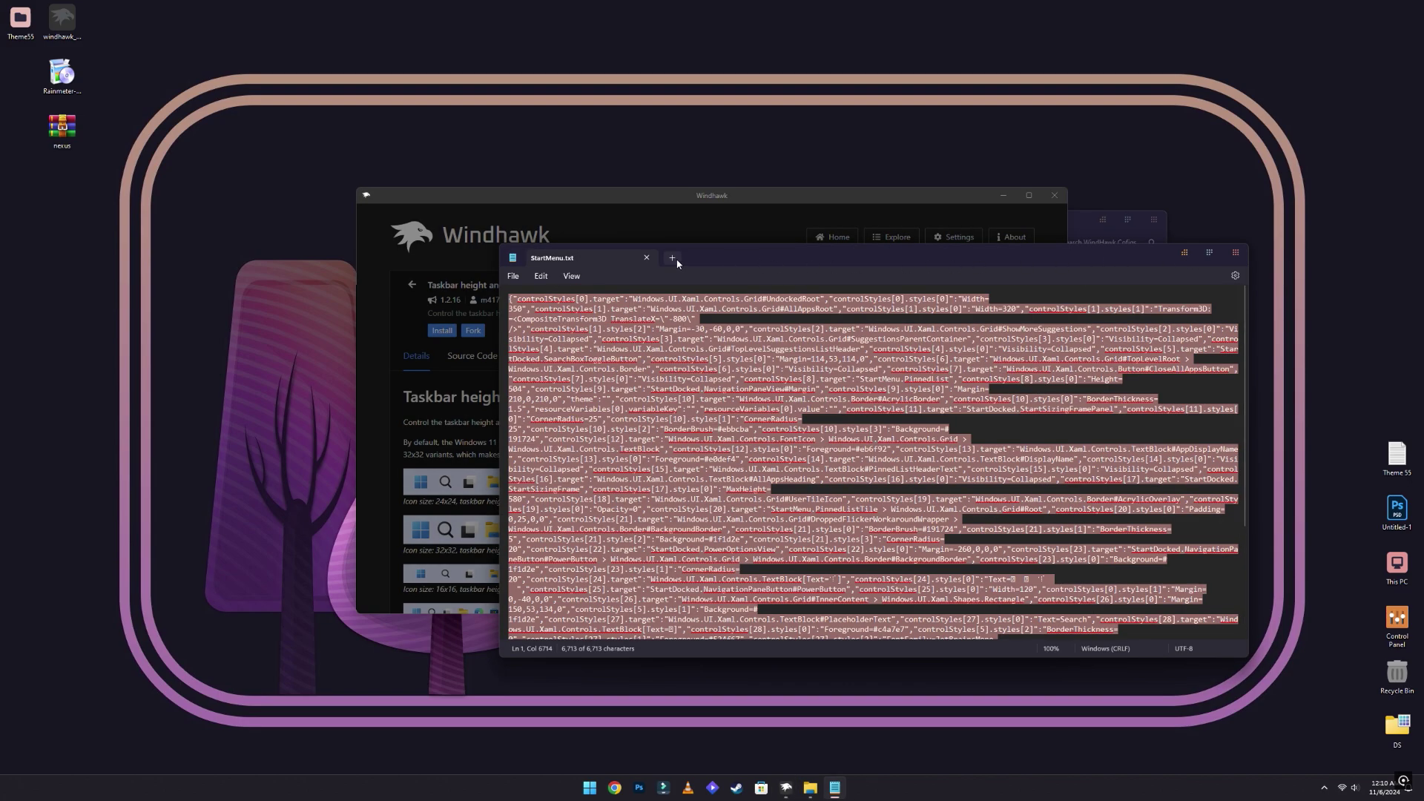
{"action": "key", "text": "alt+F4"}
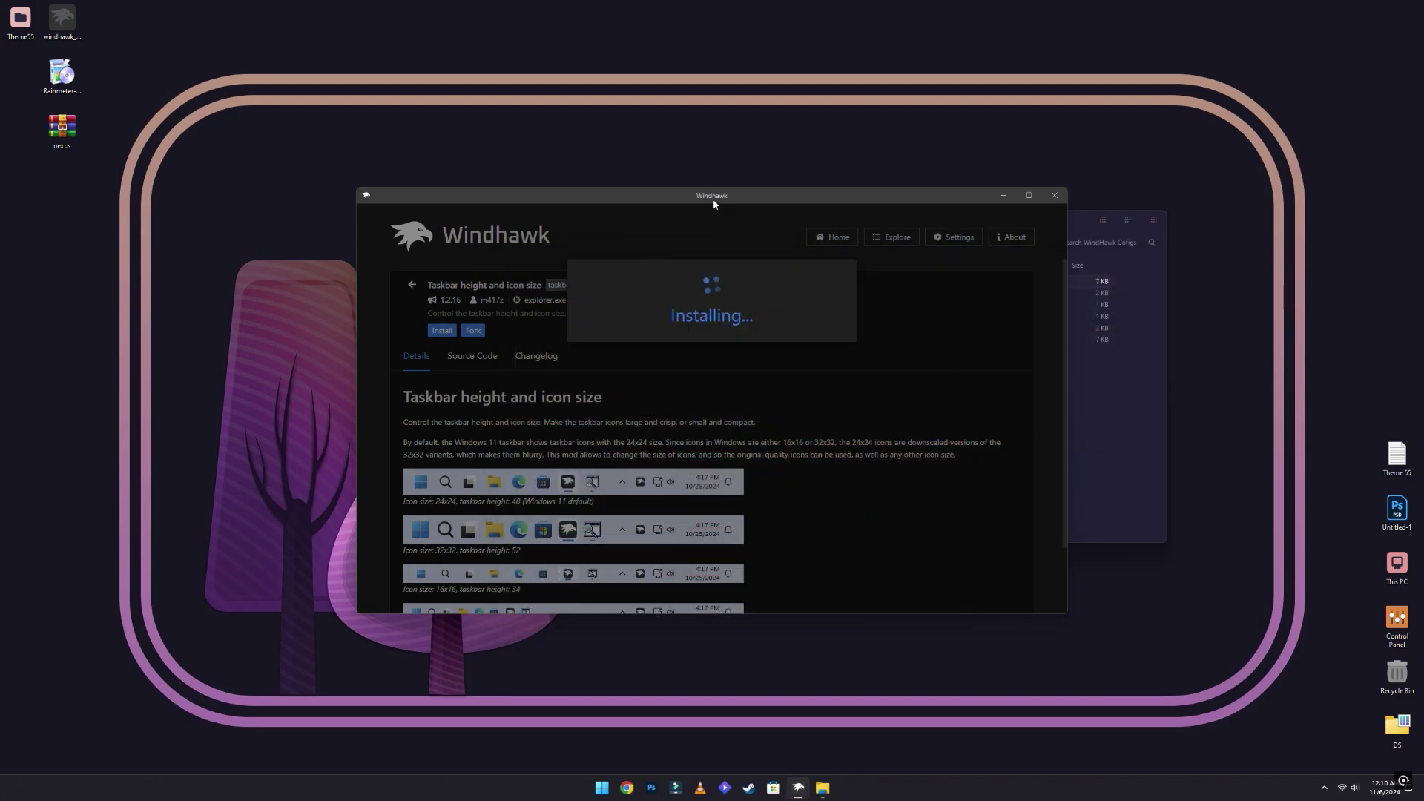
Arrange the Windhawk window and the WindHawk Cofigs folder window side by side without overlap
{"action": "left_click_drag", "start_coordinate": [713, 199], "coordinate": [471, 185]}
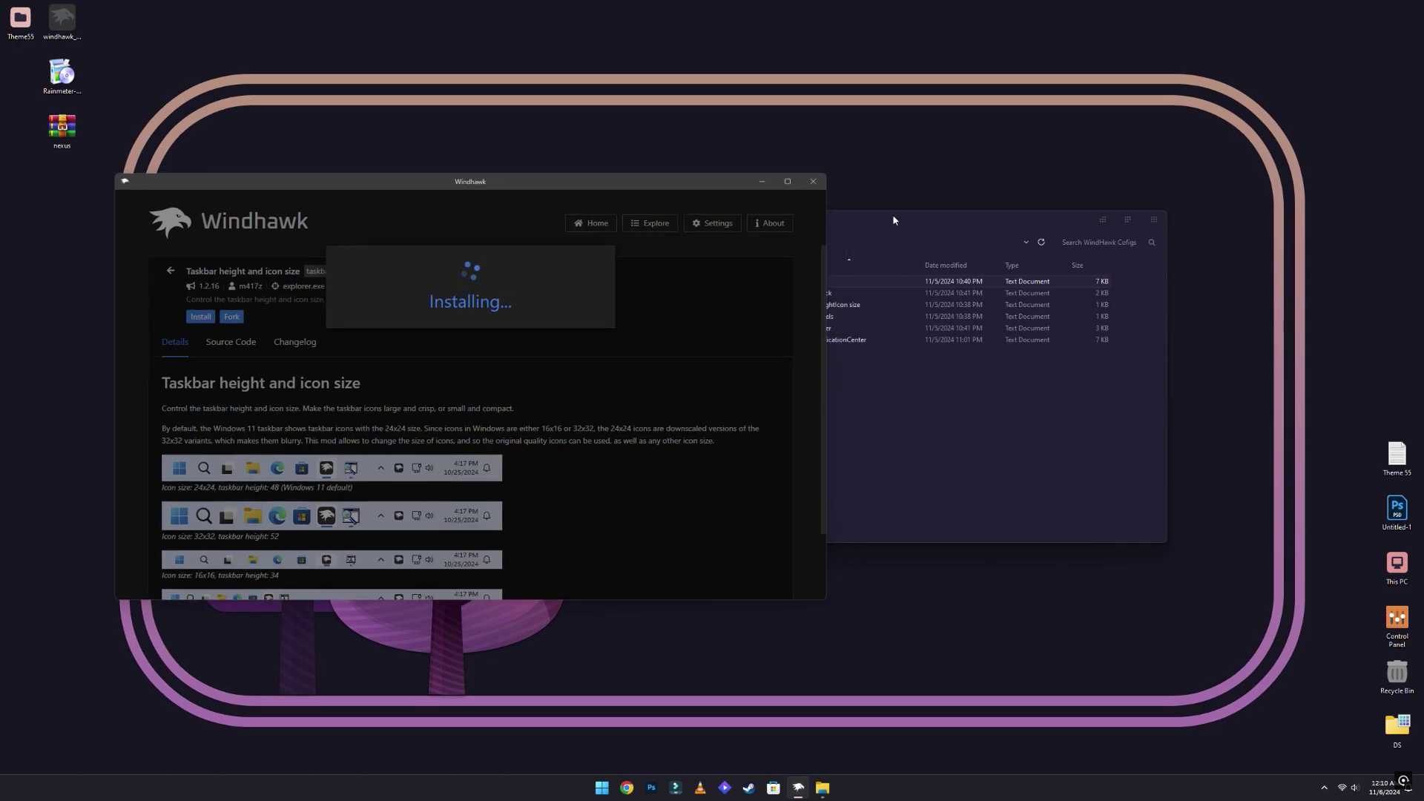
{"action": "left_click_drag", "start_coordinate": [893, 220], "coordinate": [1113, 237]}
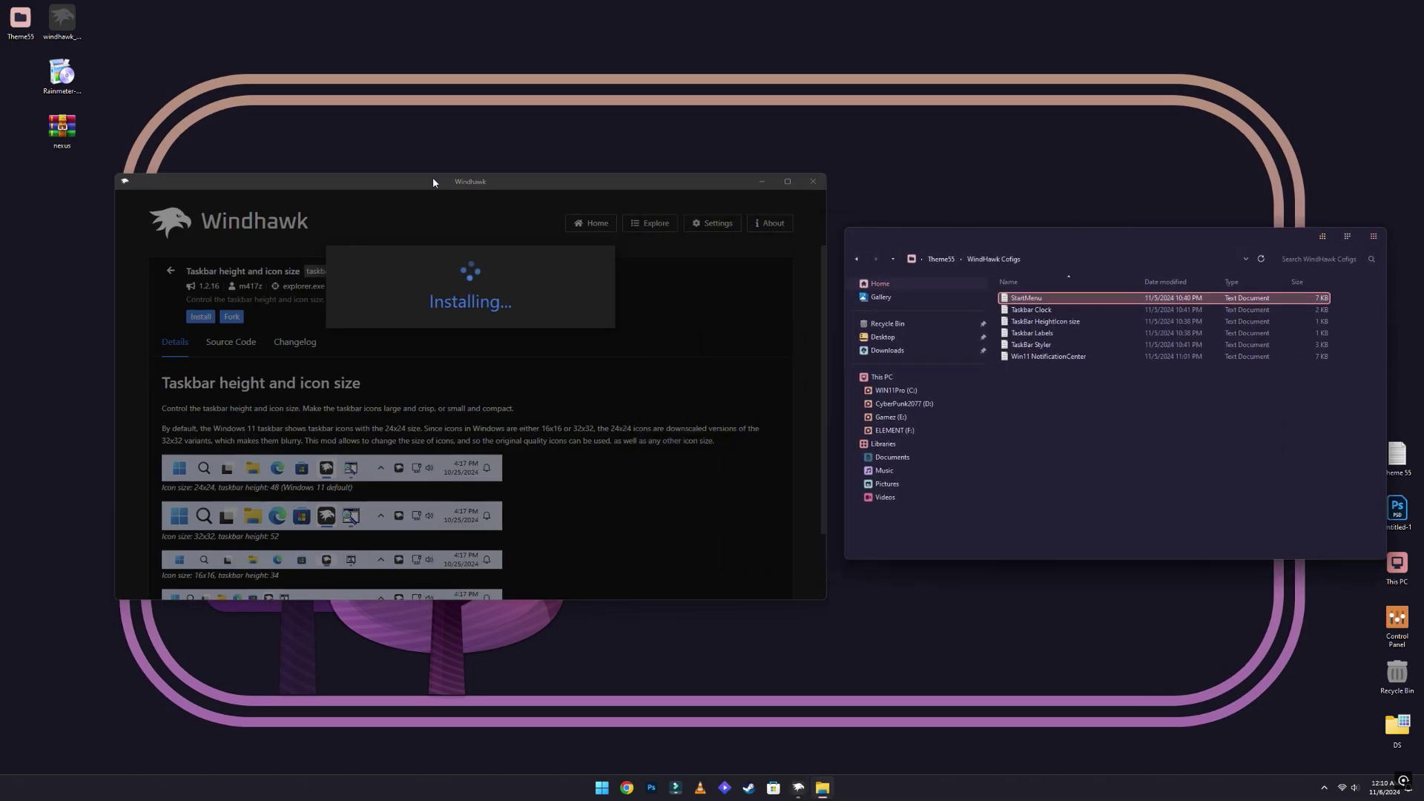
{"action": "left_click_drag", "start_coordinate": [433, 182], "coordinate": [356, 174]}
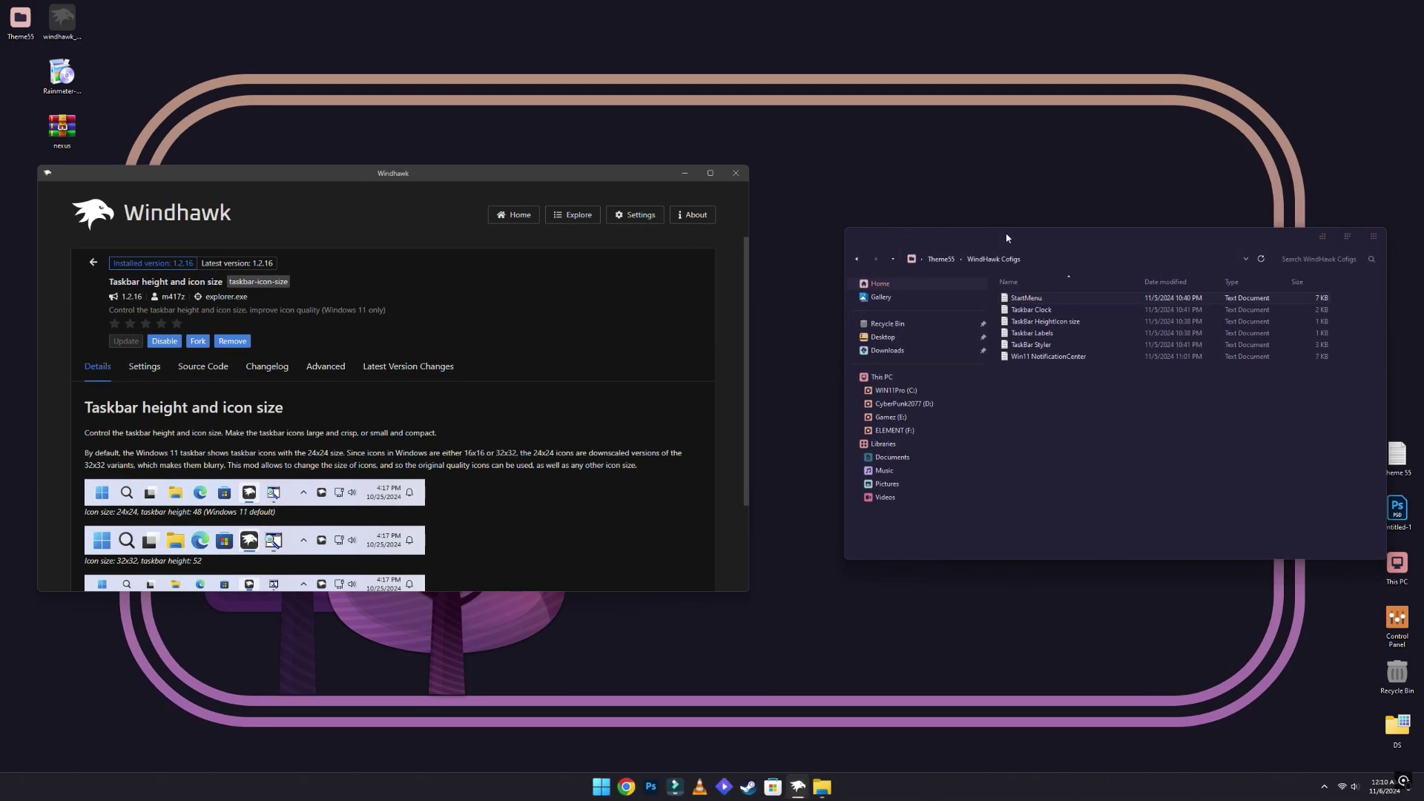
{"action": "left_click_drag", "start_coordinate": [1007, 238], "coordinate": [955, 185]}
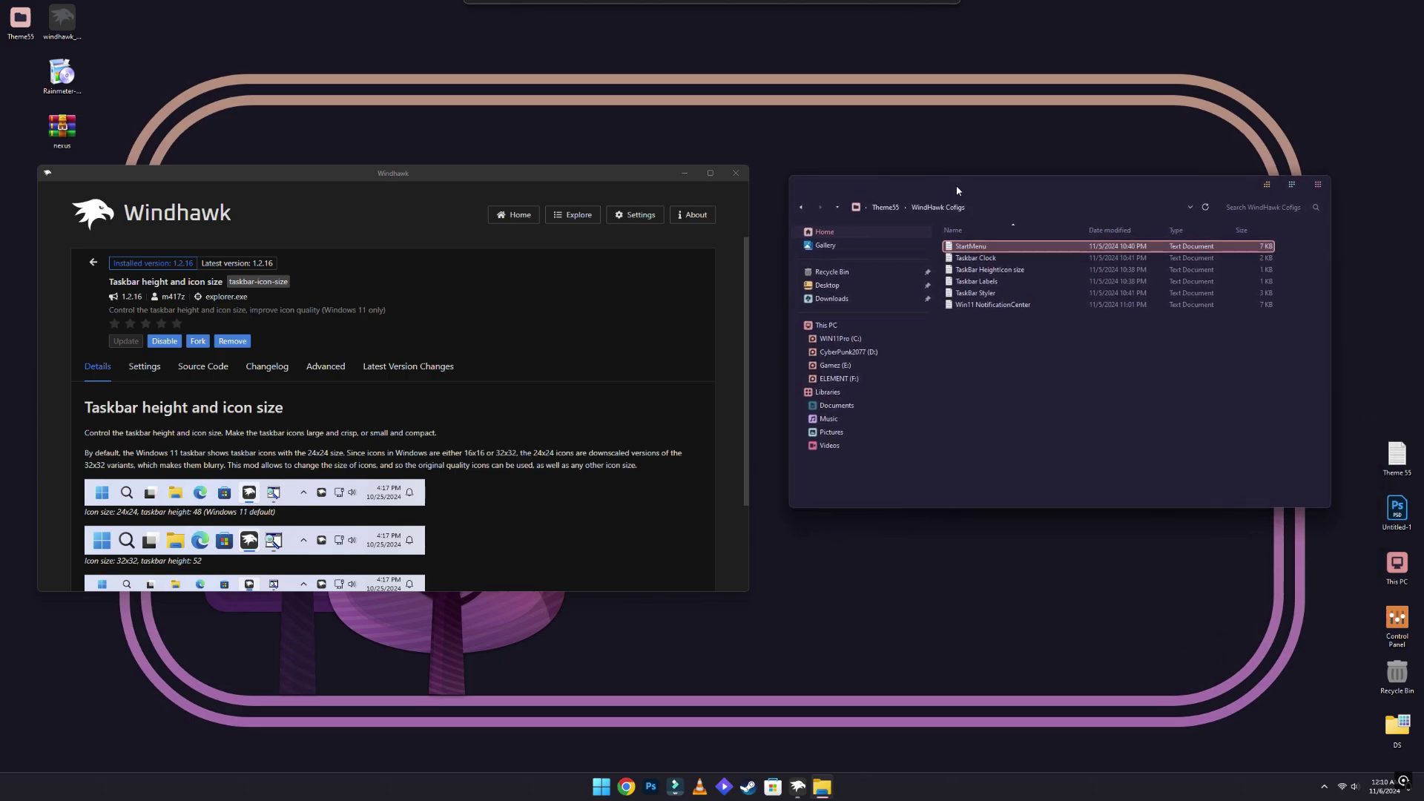
Show the mod's advanced settings, copy the entire text of TaskBar HeightIcon size.txt, and close the file
{"action": "left_click", "coordinate": [333, 370]}
{"action": "left_click", "coordinate": [996, 307]}
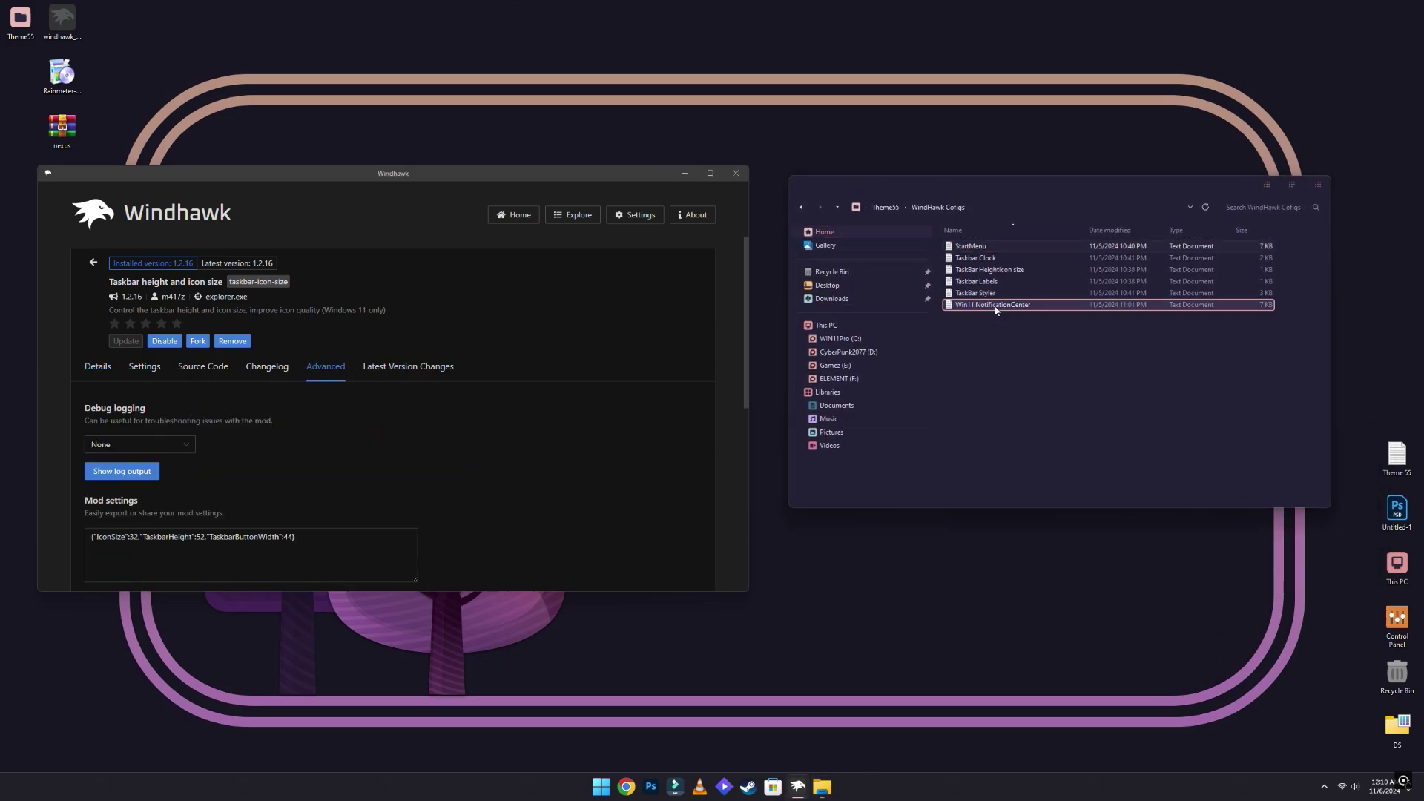
{"action": "double_click", "coordinate": [981, 272]}
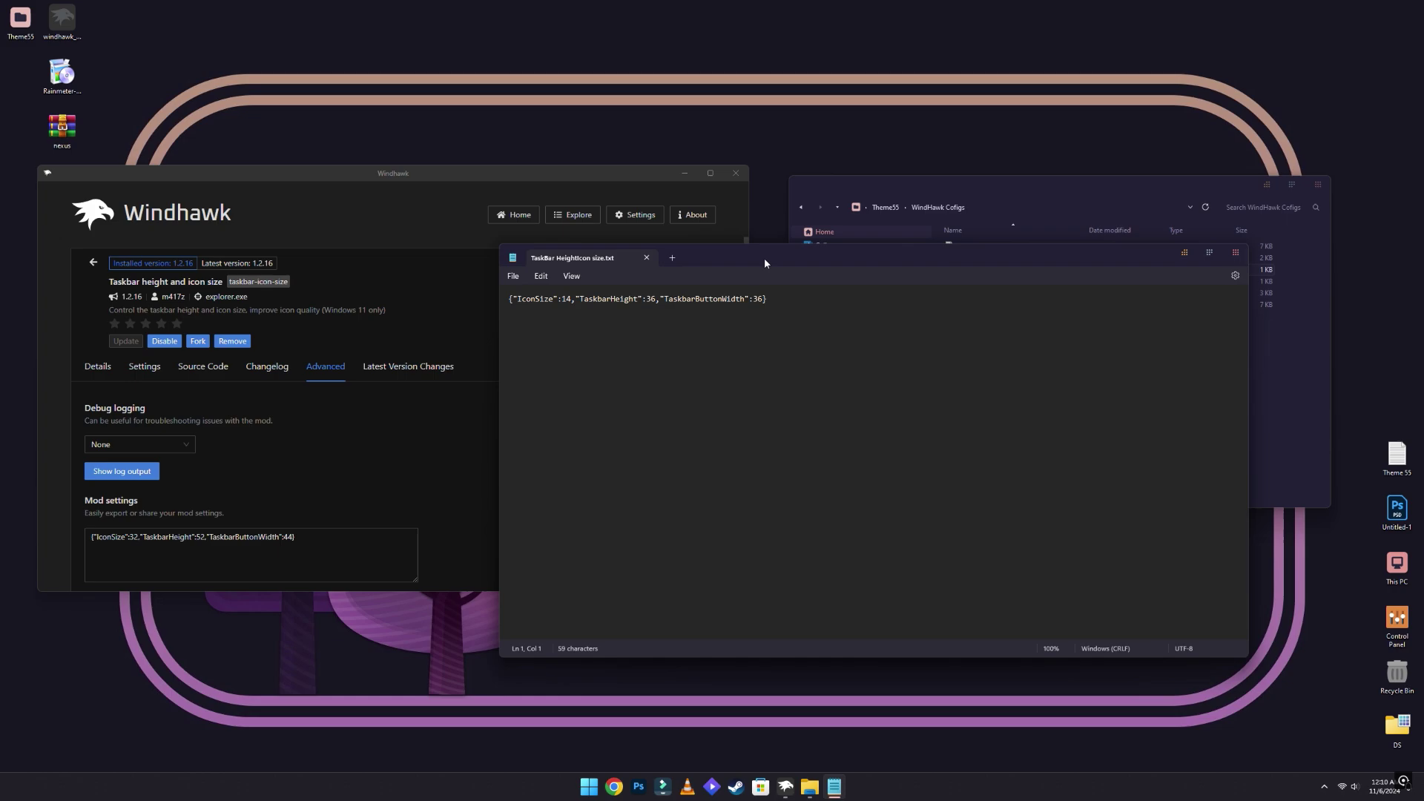
{"action": "left_click_drag", "start_coordinate": [764, 261], "coordinate": [906, 230]}
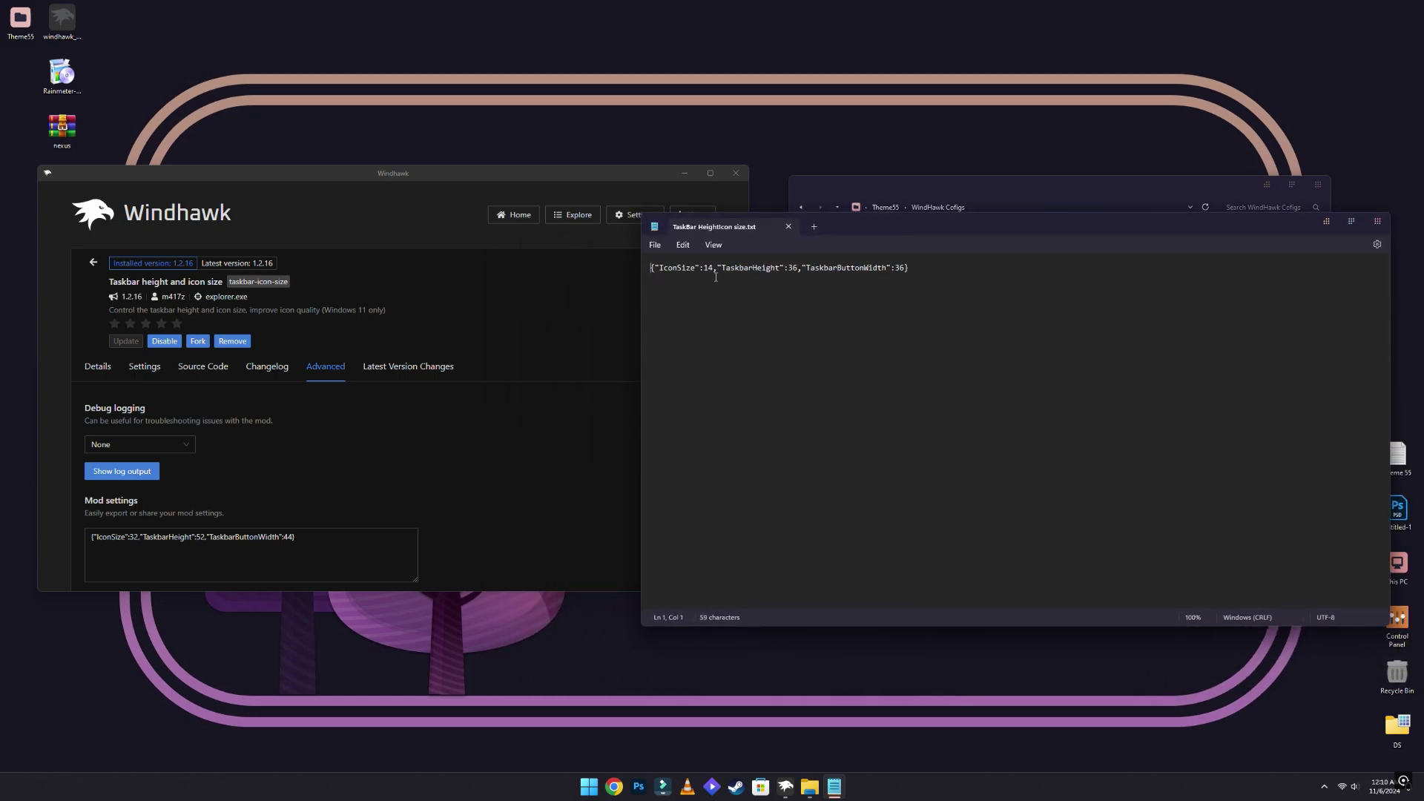
{"action": "left_click_drag", "start_coordinate": [652, 268], "coordinate": [906, 273]}
{"action": "right_click", "coordinate": [905, 271]}
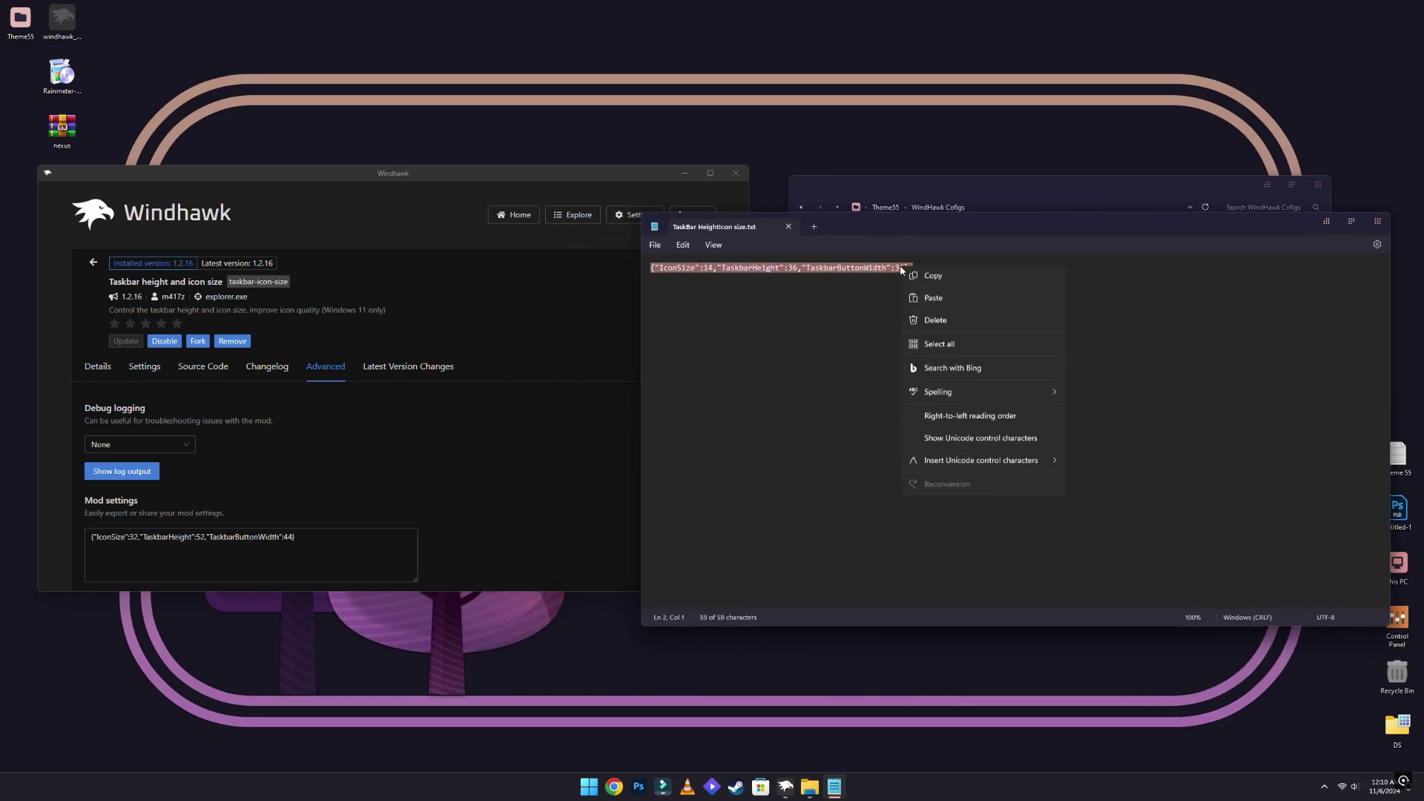
{"action": "left_click", "coordinate": [933, 325]}
{"action": "left_click", "coordinate": [788, 227]}
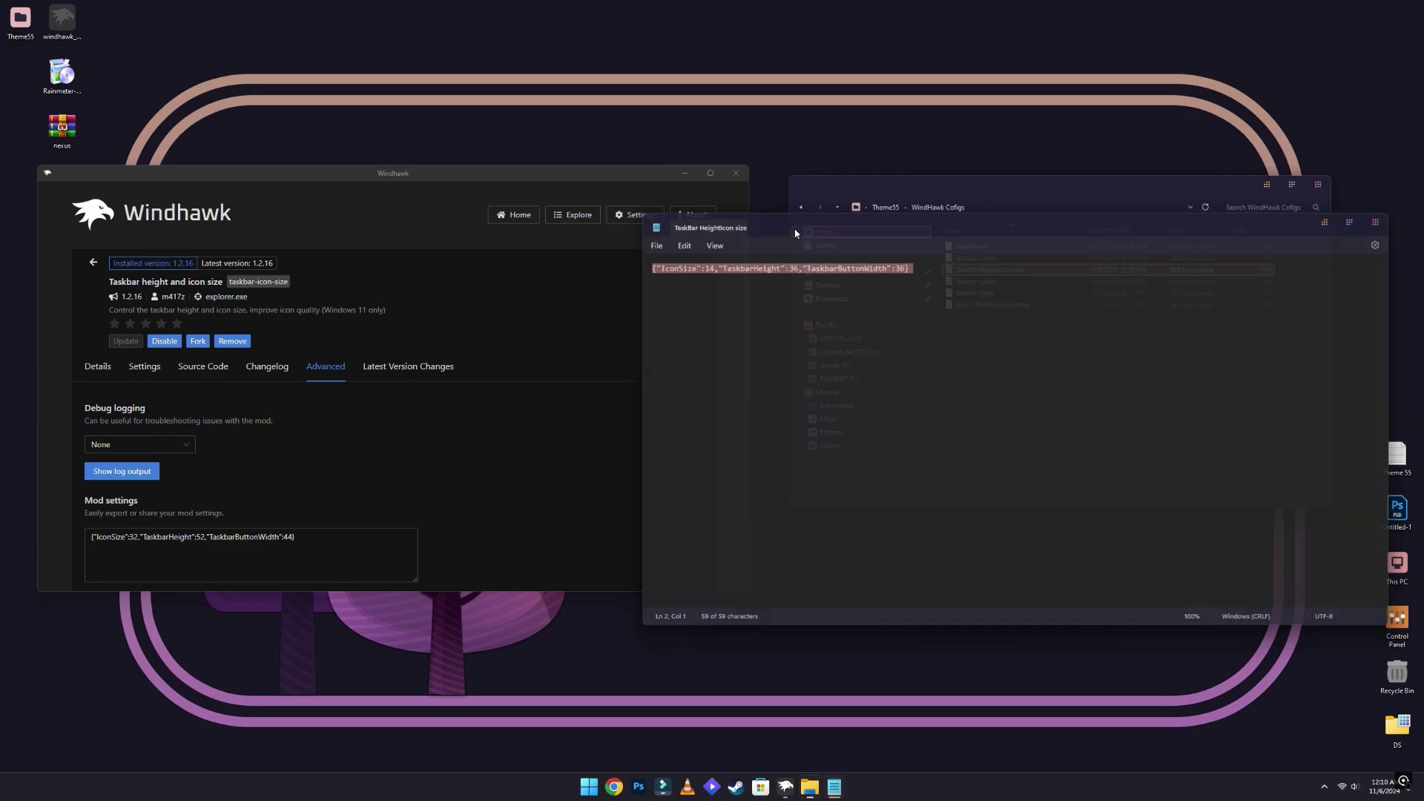
Replace the Taskbar height and icon size mod's settings with the copied IconSize 14, TaskbarHeight 36 and TaskbarButtonWidth 36, and save
{"action": "left_click", "coordinate": [91, 537]}
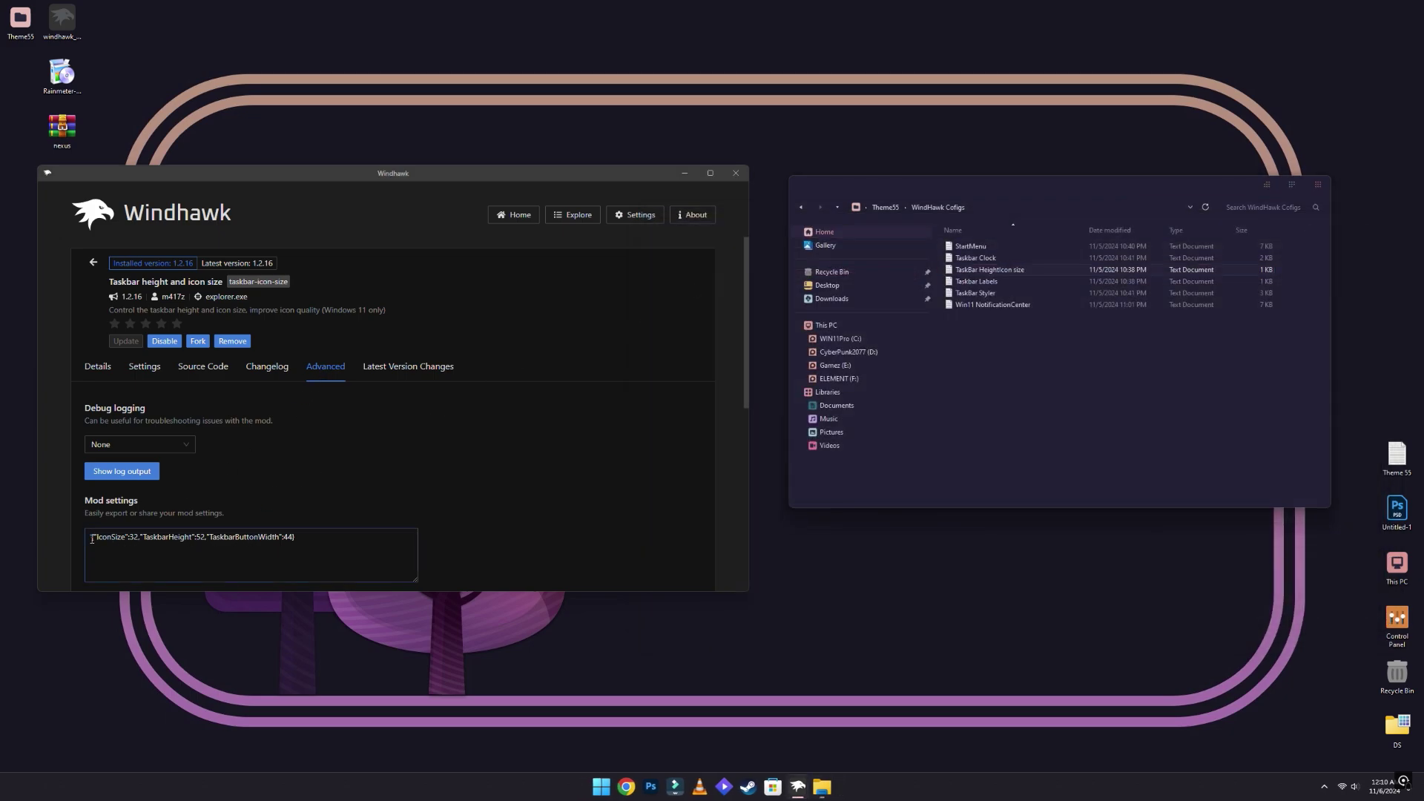
{"action": "left_click_drag", "start_coordinate": [92, 540], "coordinate": [324, 549]}
{"action": "right_click", "coordinate": [324, 547]}
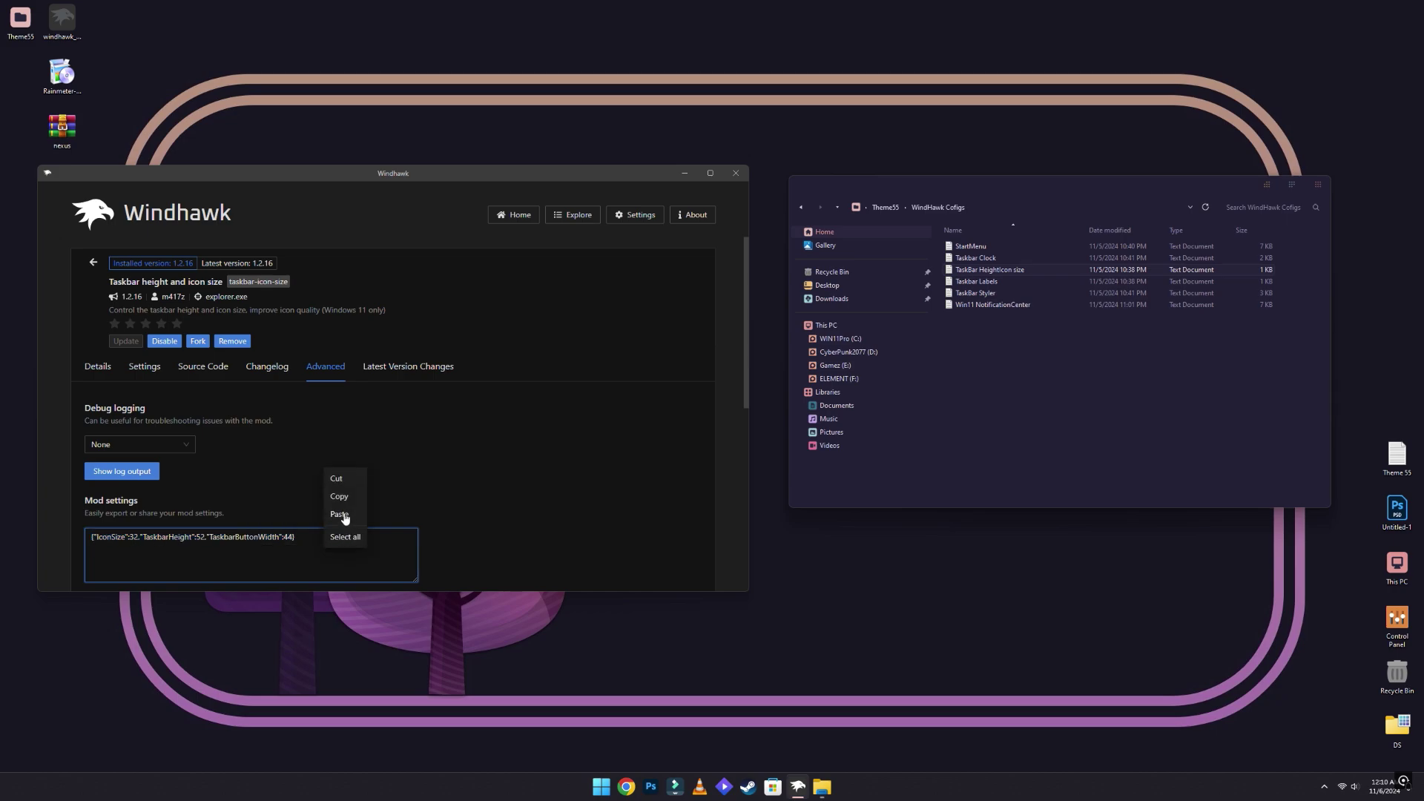
{"action": "left_click", "coordinate": [340, 515]}
{"action": "scroll", "coordinate": [191, 475], "scroll_direction": "down", "scroll_amount": 2}
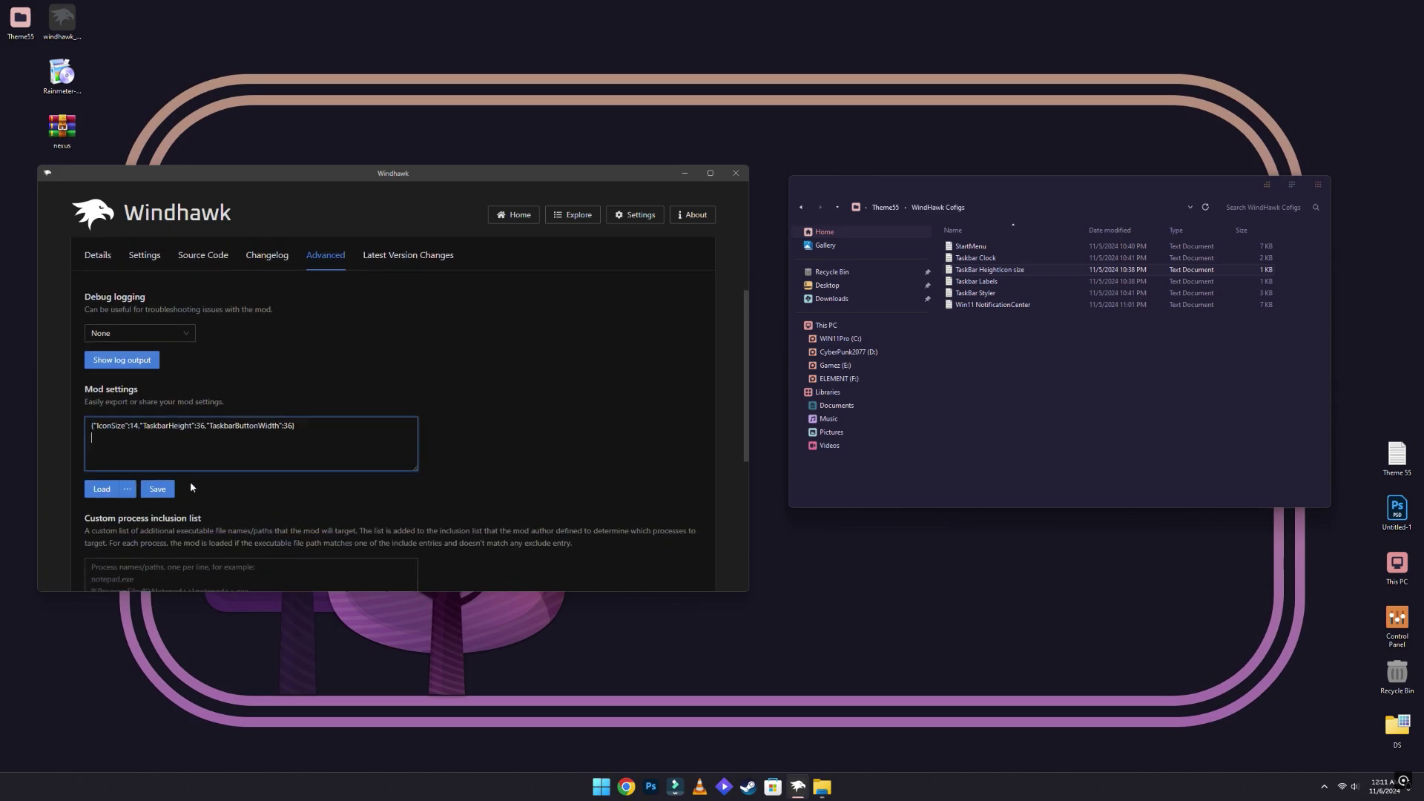
{"action": "left_click", "coordinate": [158, 489]}
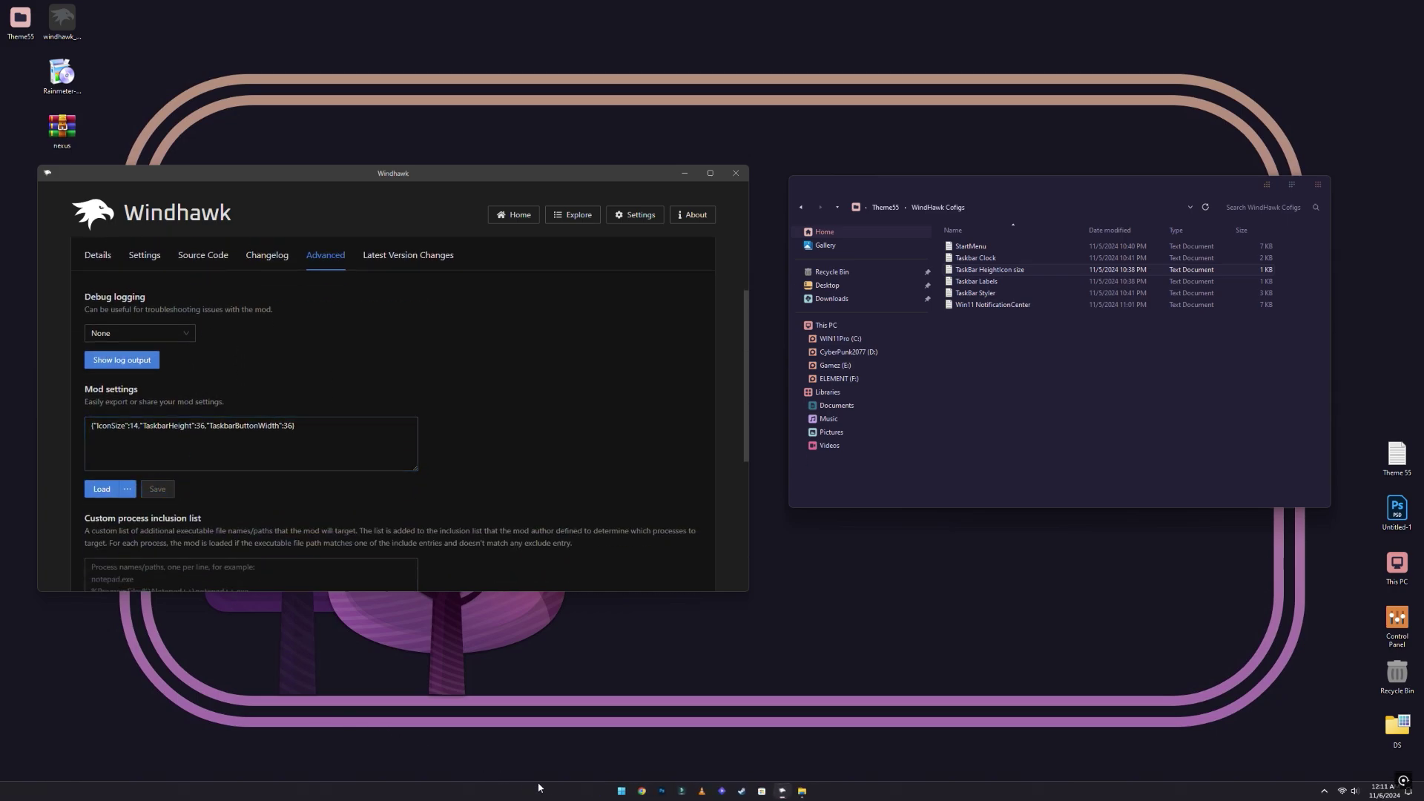
Install the Windows 11 Taskbar Styler mod from the mod catalogue, accepting the risk notice
{"action": "left_click", "coordinate": [584, 220]}
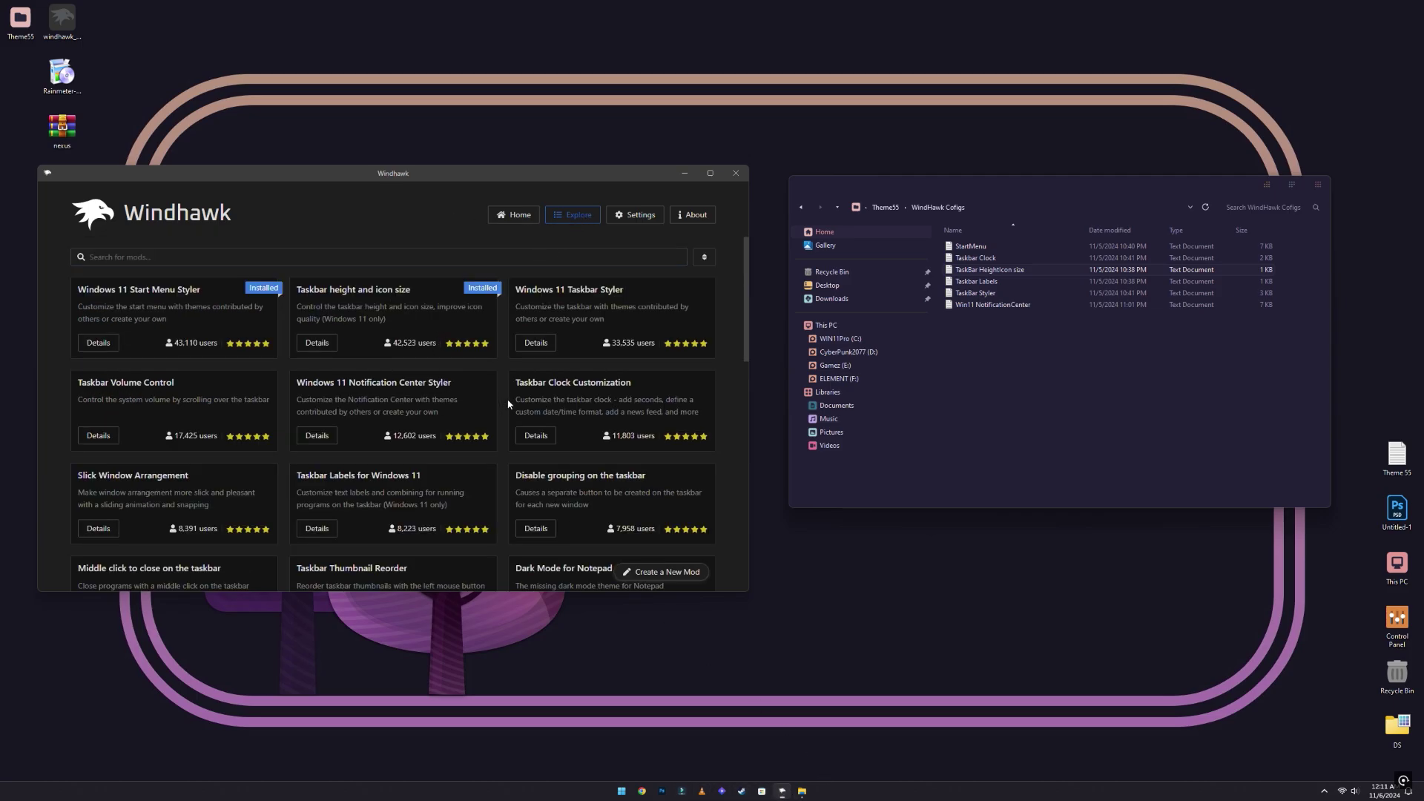
{"action": "left_click", "coordinate": [535, 344]}
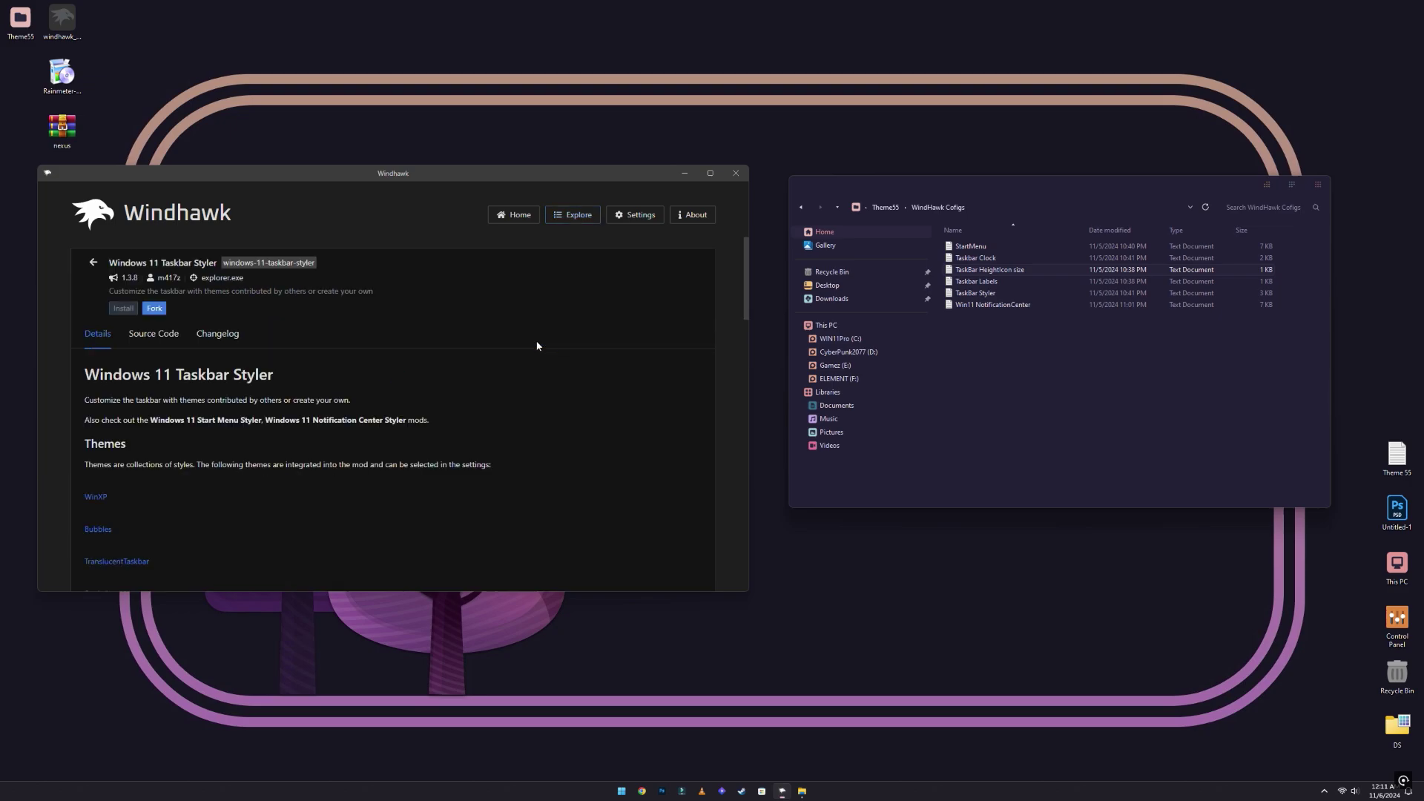
{"action": "left_click", "coordinate": [123, 308]}
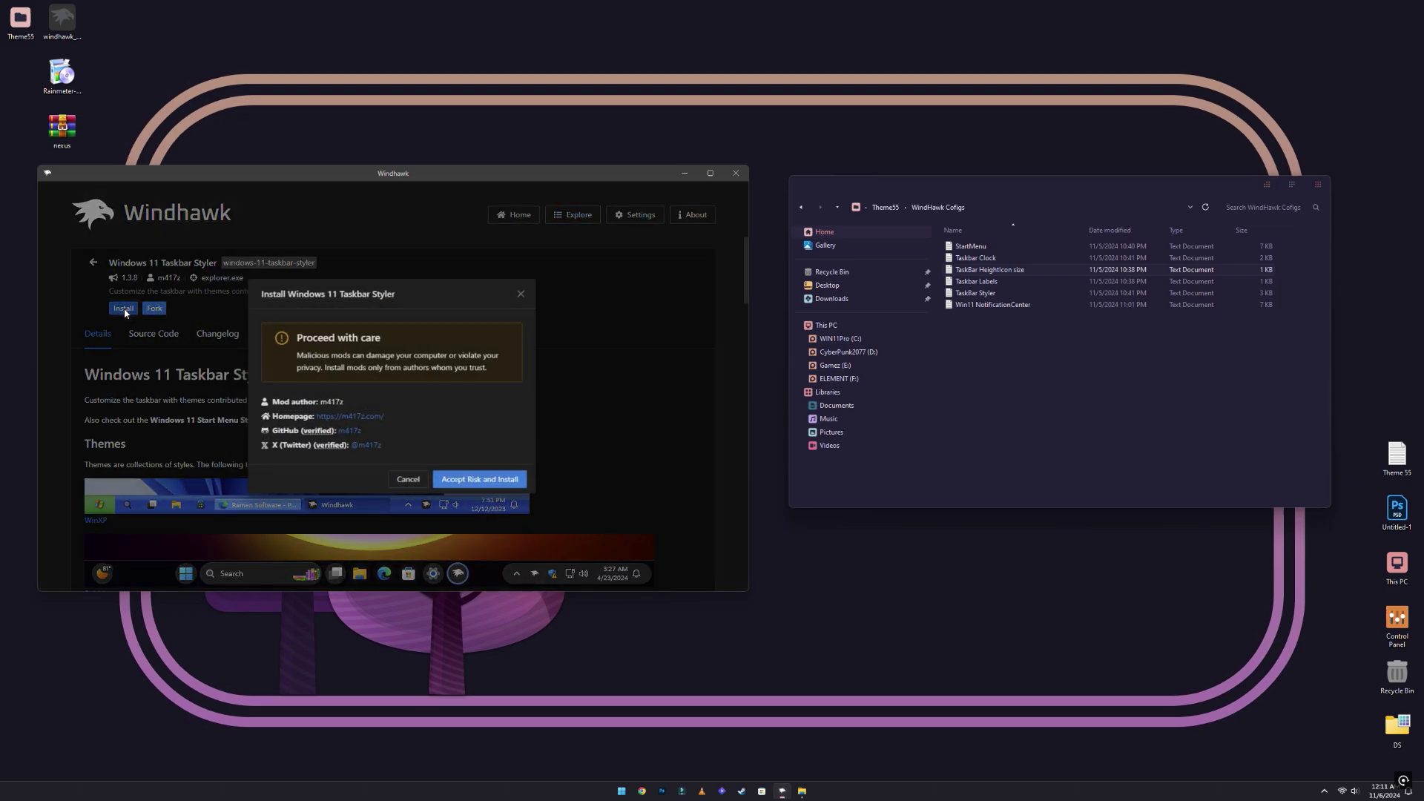
{"action": "left_click", "coordinate": [500, 480]}
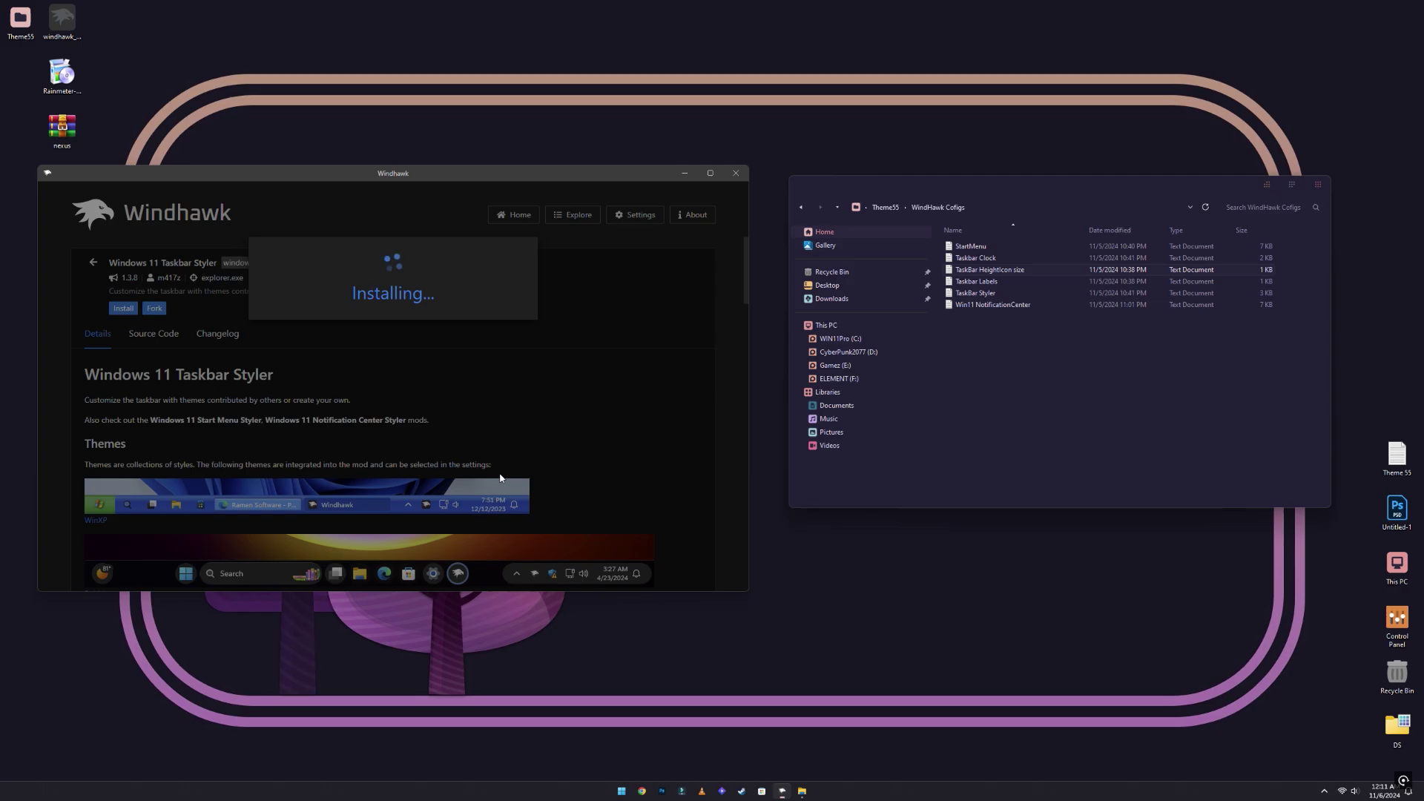
Open TaskBar Styler.txt from the WindHawk Cofigs folder, copy its entire text, and close the file
{"action": "double_click", "coordinate": [976, 294]}
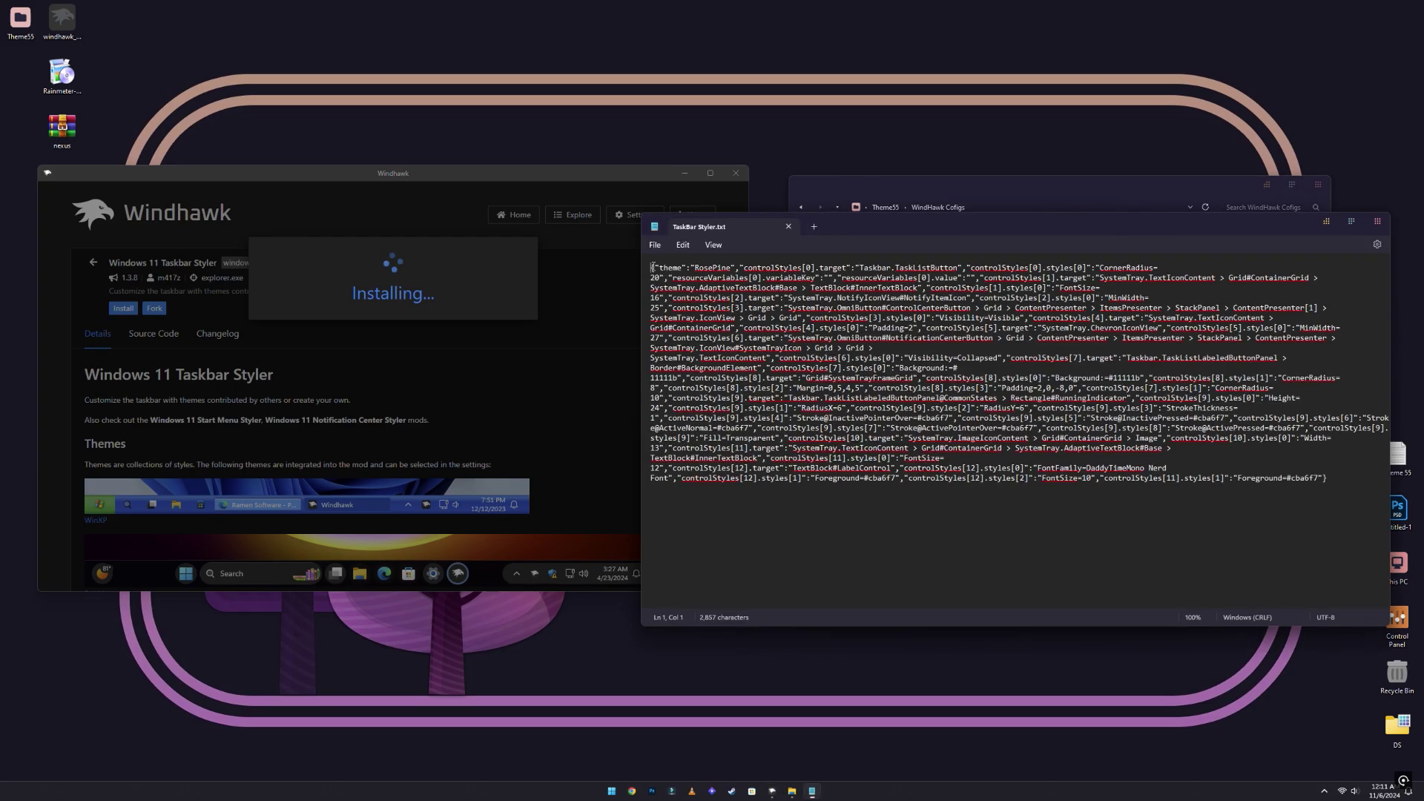
{"action": "left_click_drag", "start_coordinate": [652, 268], "coordinate": [1398, 531]}
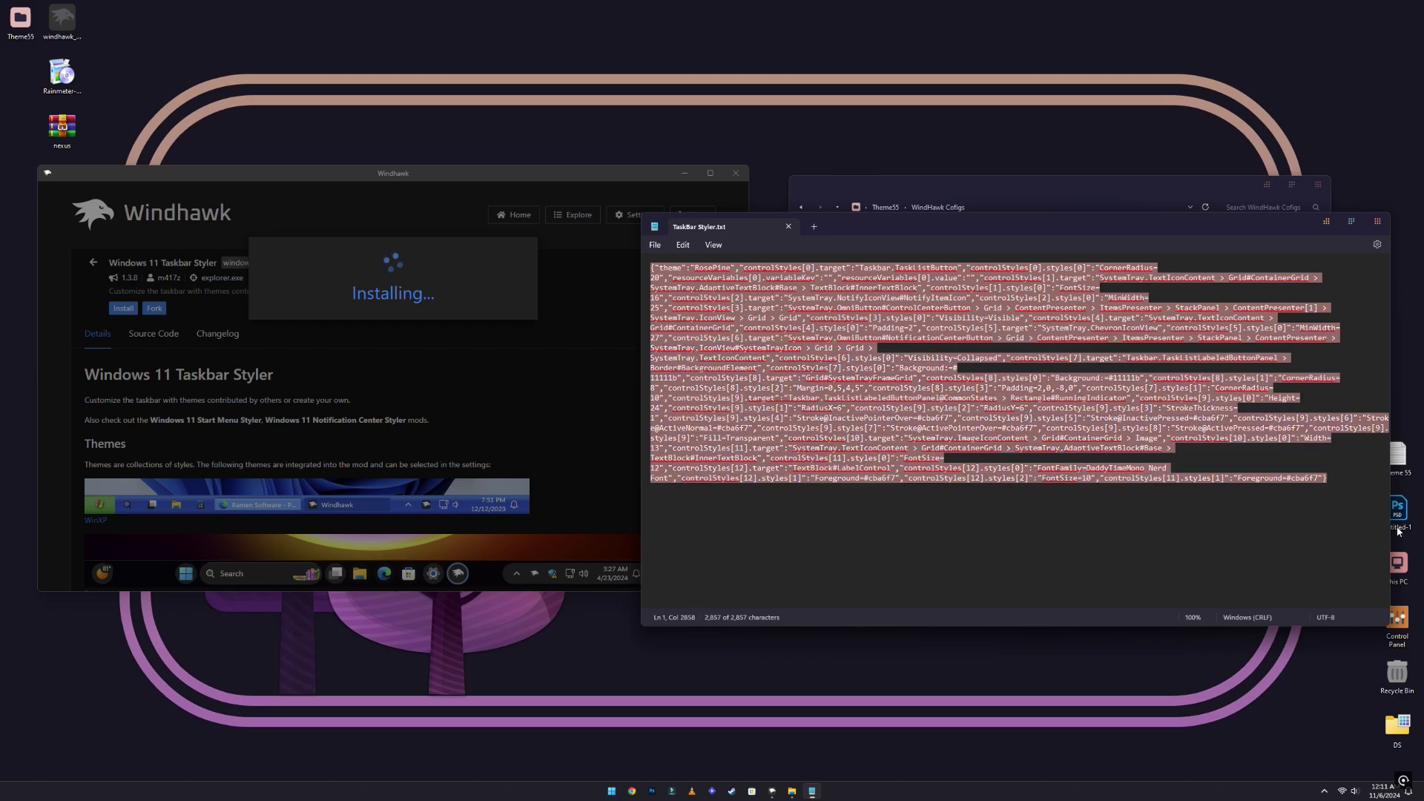
{"action": "right_click", "coordinate": [817, 383]}
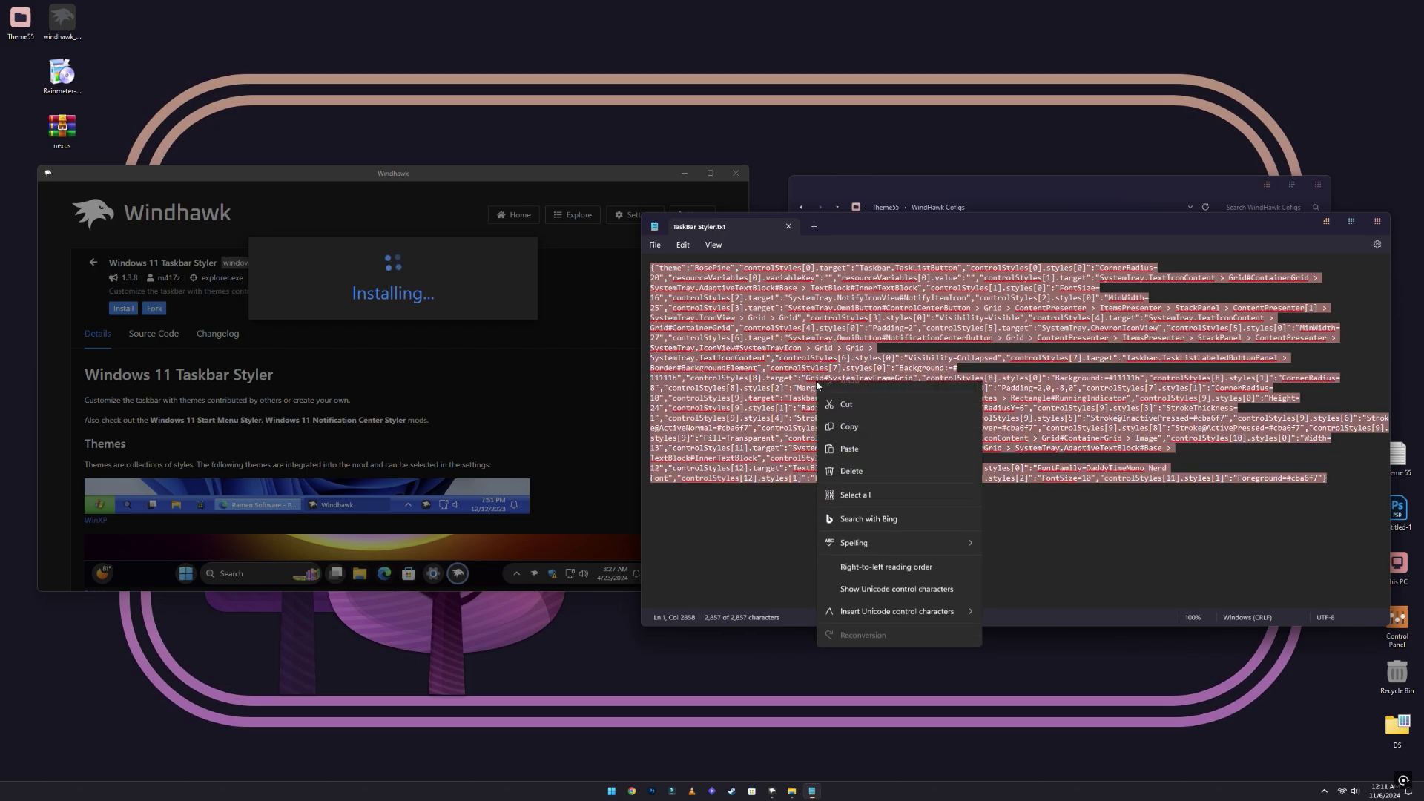
{"action": "left_click", "coordinate": [862, 440]}
{"action": "left_click", "coordinate": [789, 226]}
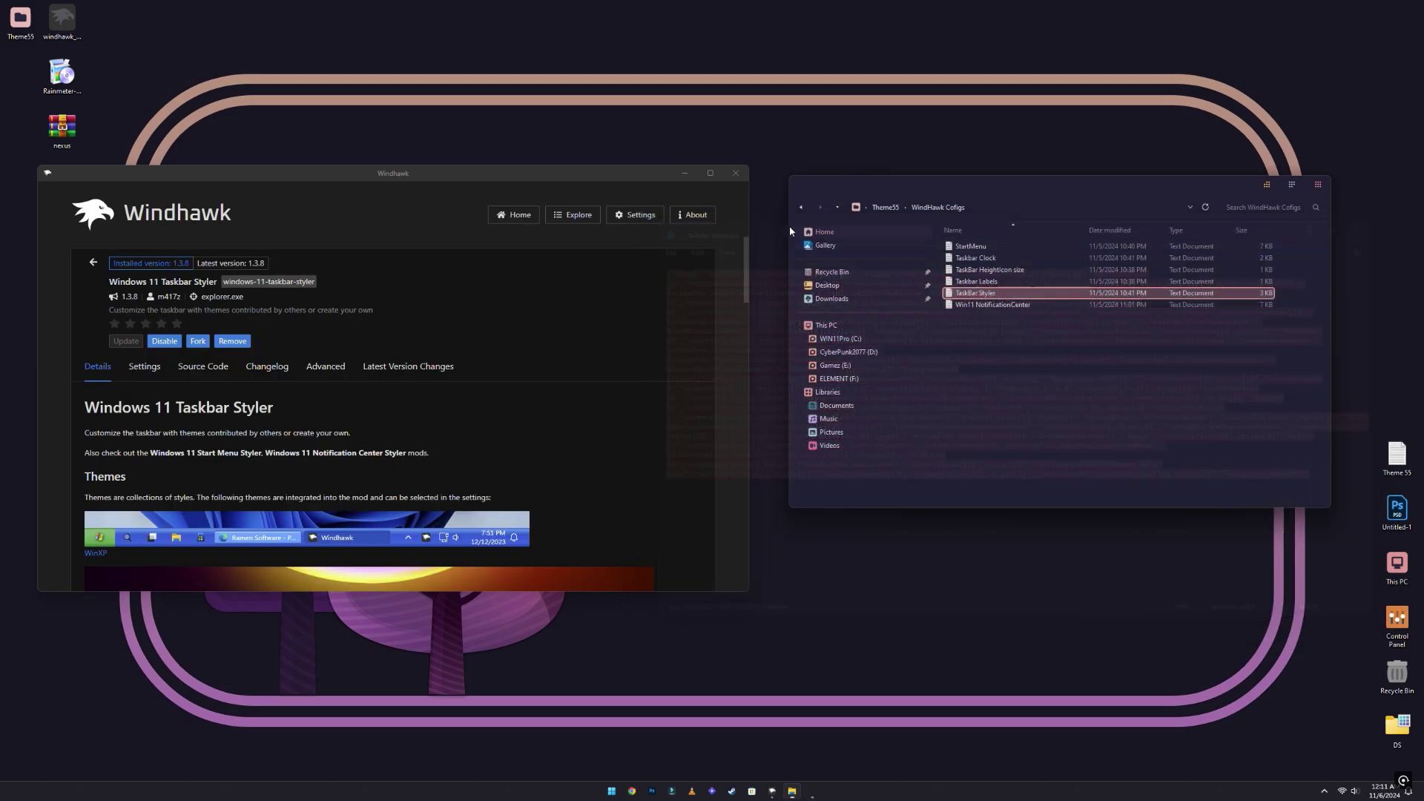
Replace the Windows 11 Taskbar Styler's mod settings with the copied RosePine configuration and save them
{"action": "left_click", "coordinate": [325, 366]}
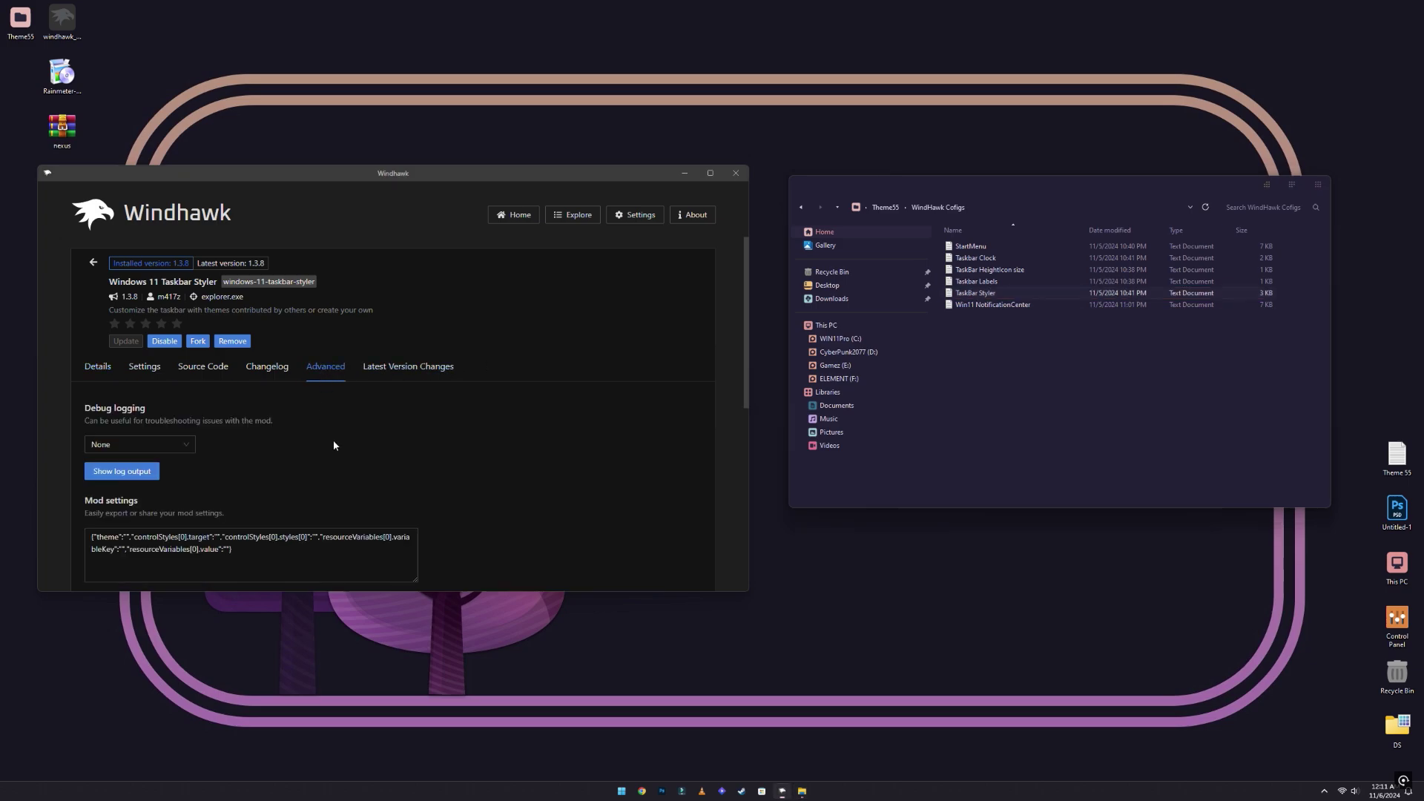
{"action": "scroll", "coordinate": [332, 439], "scroll_direction": "down", "scroll_amount": 1}
{"action": "left_click_drag", "start_coordinate": [92, 482], "coordinate": [278, 503]}
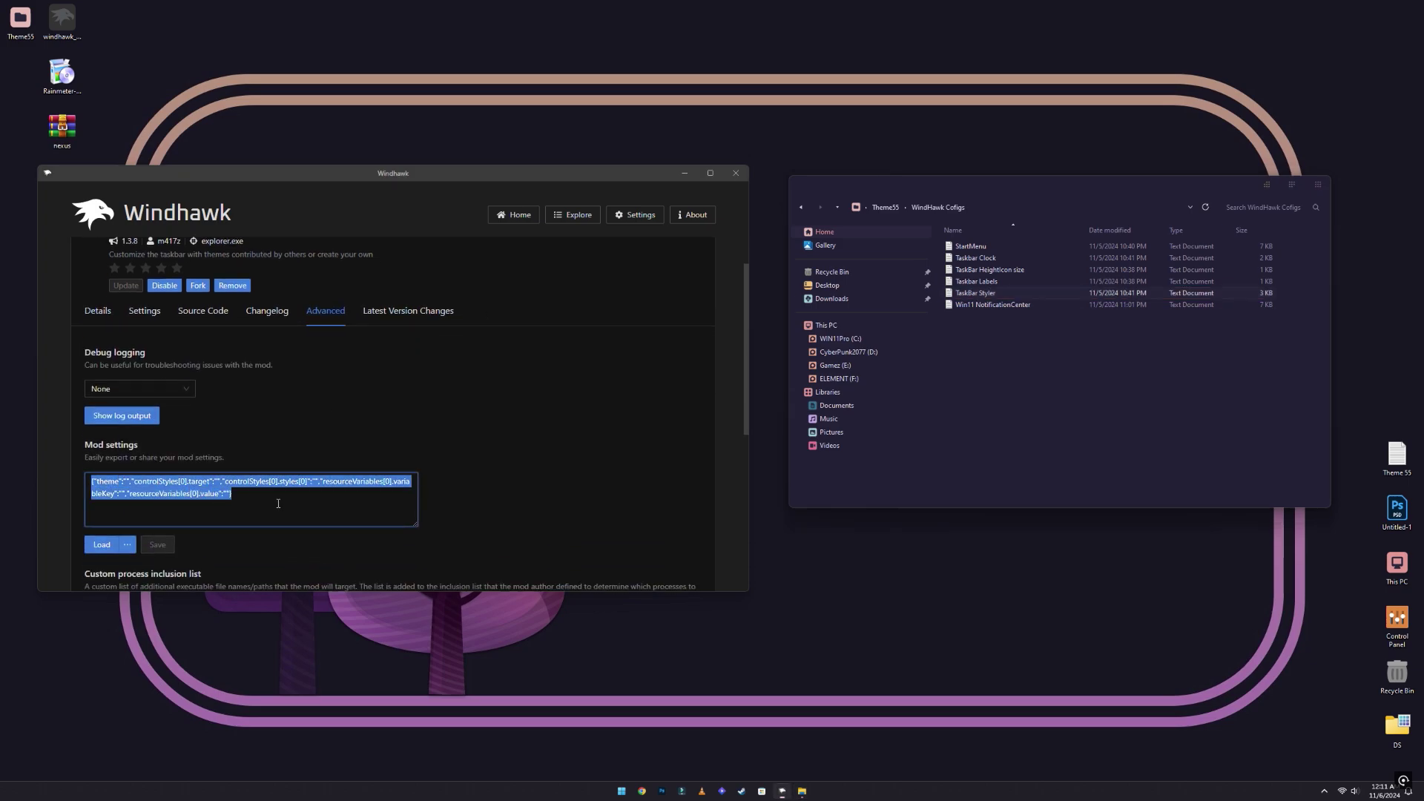
{"action": "right_click", "coordinate": [193, 496]}
{"action": "left_click", "coordinate": [211, 545]}
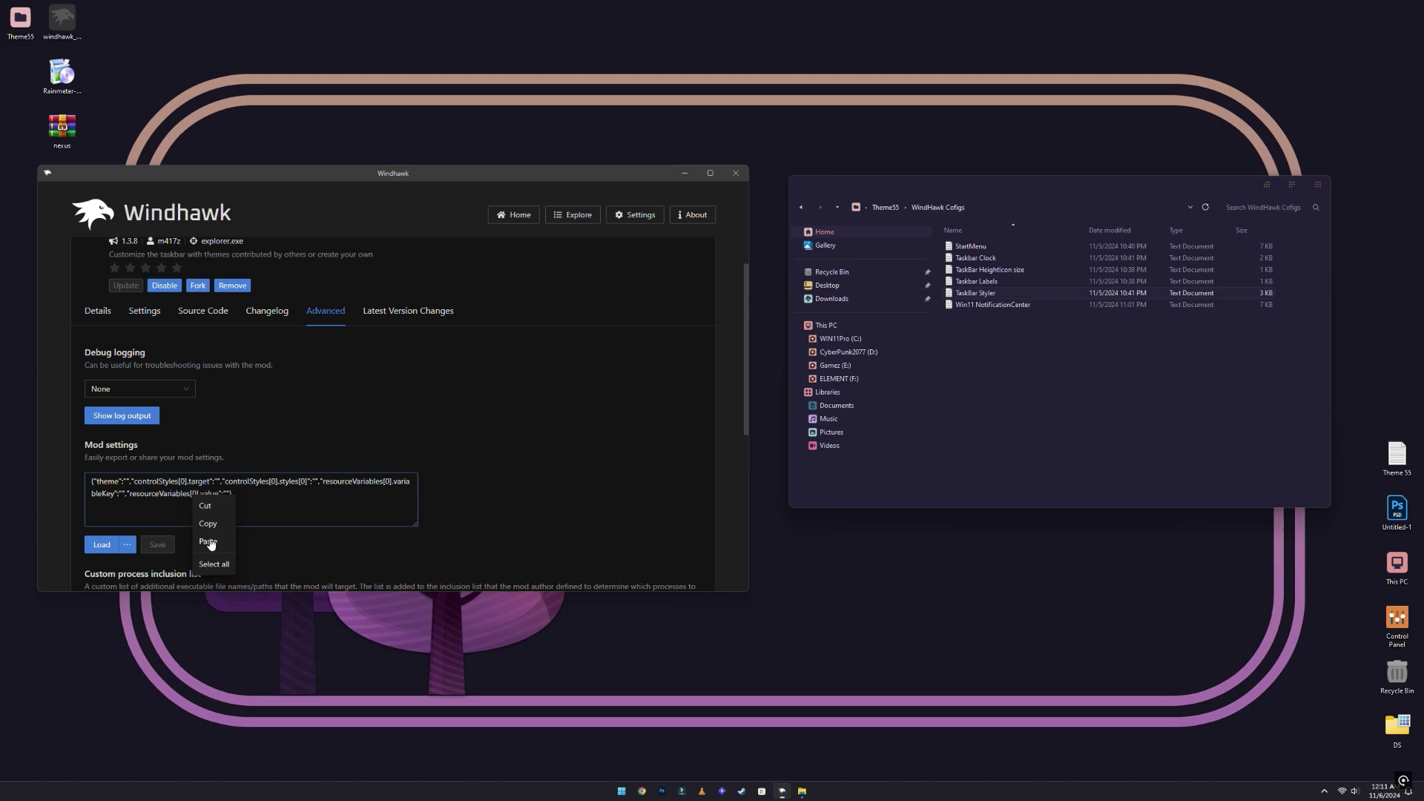
{"action": "left_click", "coordinate": [167, 547]}
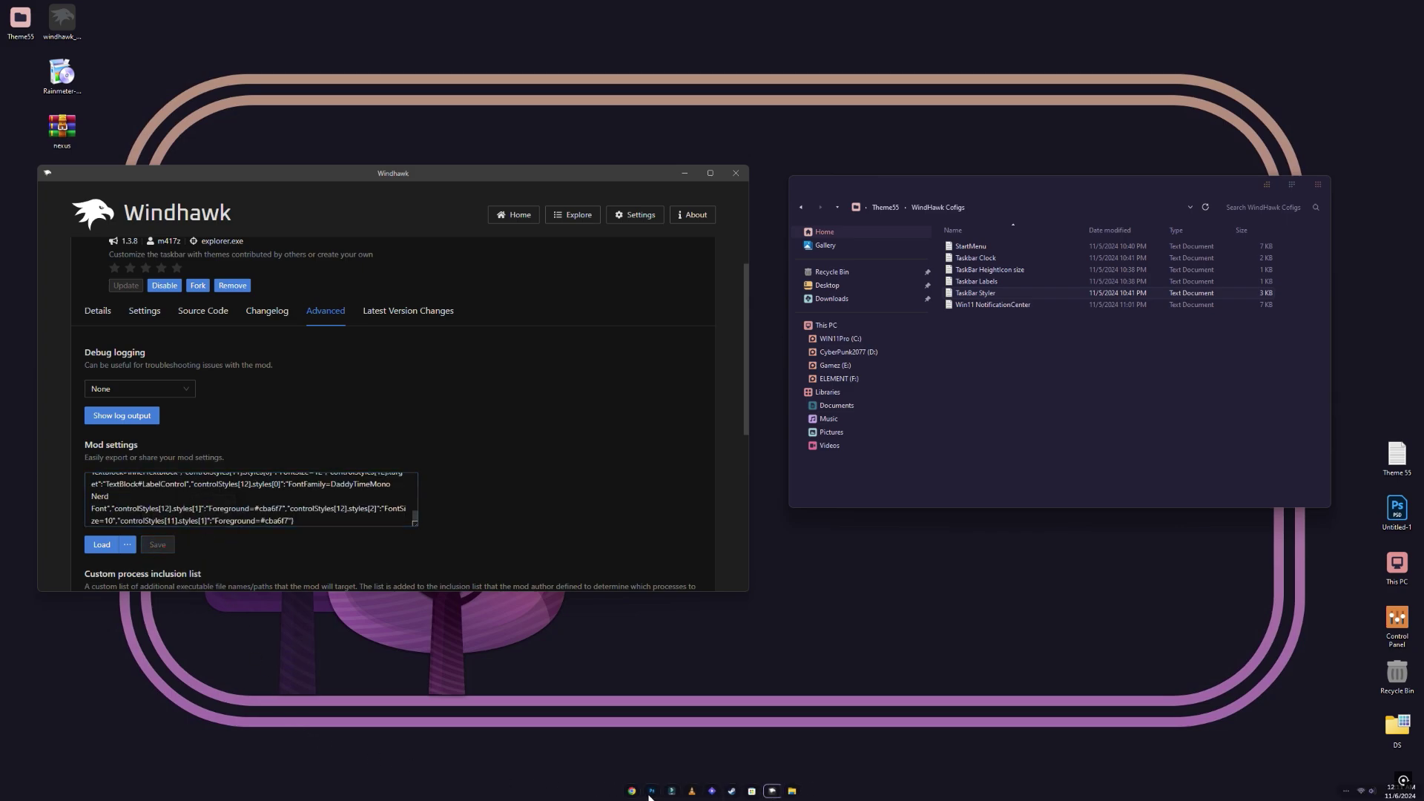
{"action": "left_click", "coordinate": [603, 795]}
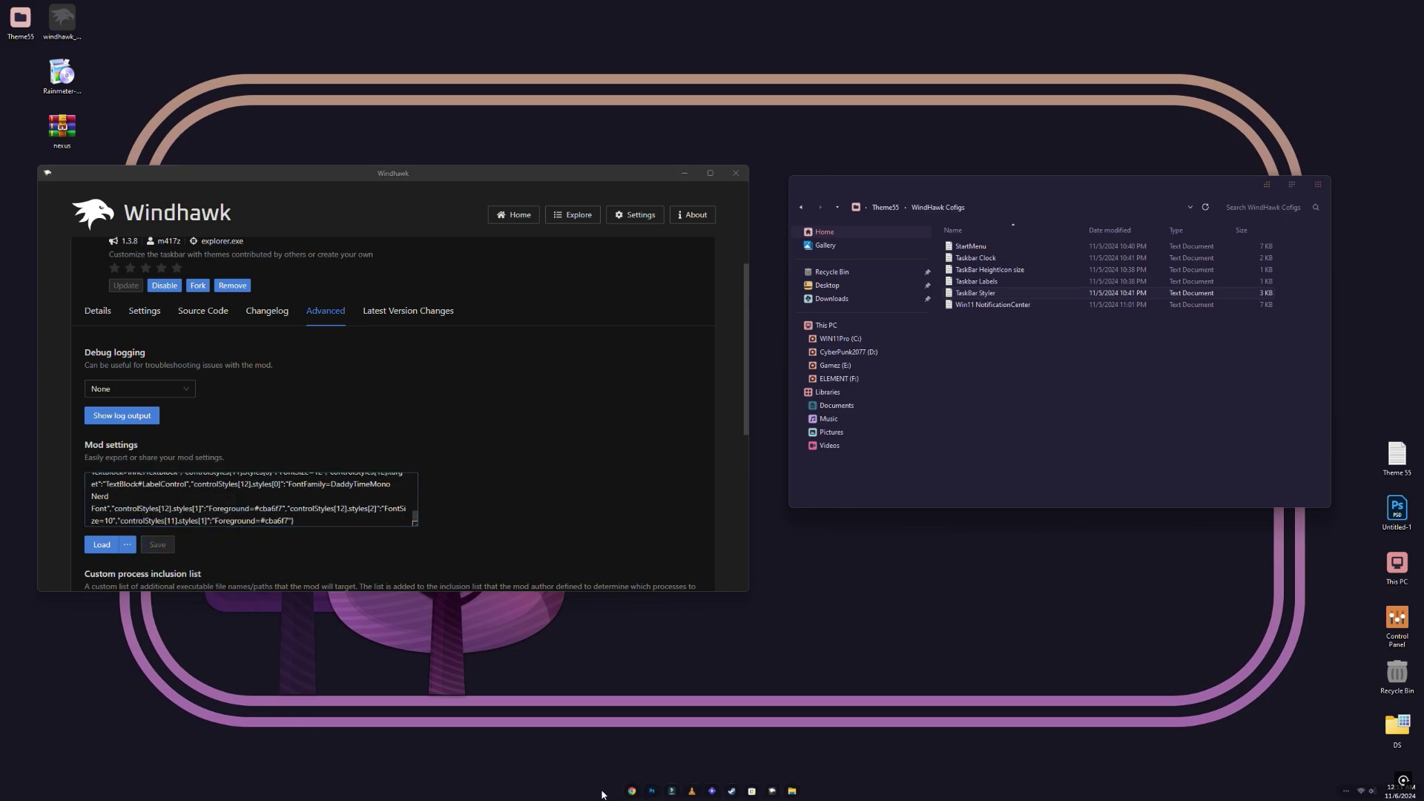
Install the Taskbar Labels for Windows 11 mod from the mod catalogue, accepting the risk notice
{"action": "left_click", "coordinate": [574, 220]}
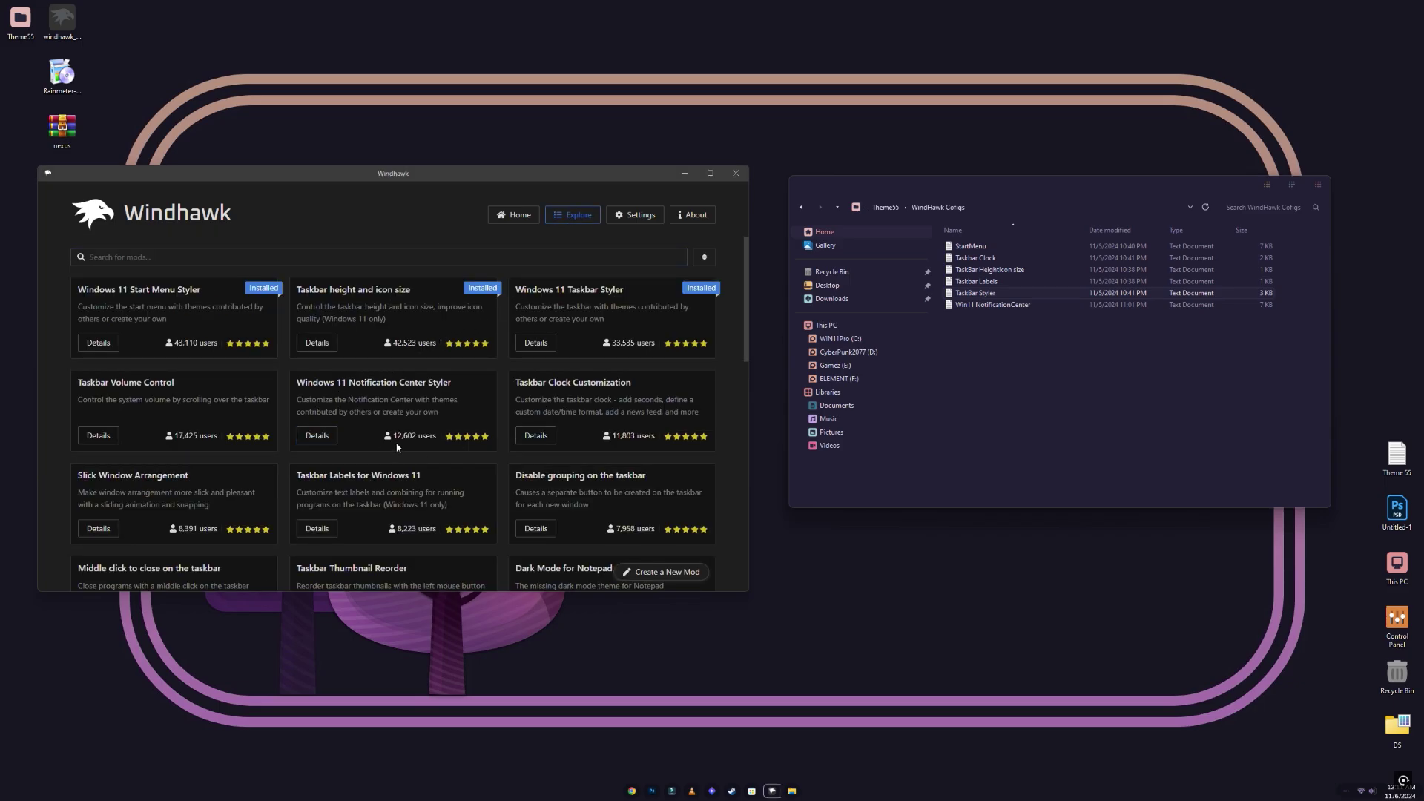
{"action": "left_click", "coordinate": [317, 530]}
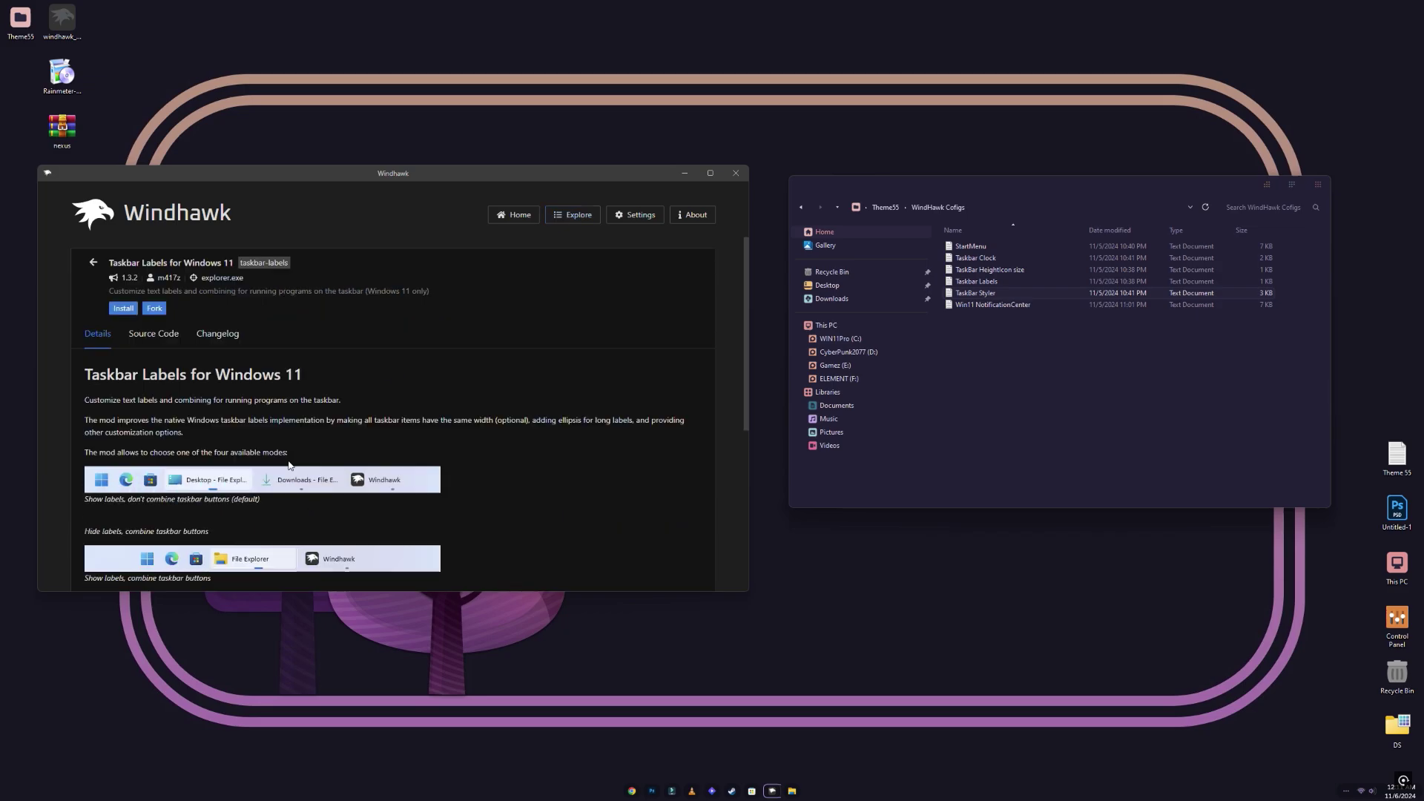
{"action": "left_click", "coordinate": [123, 310]}
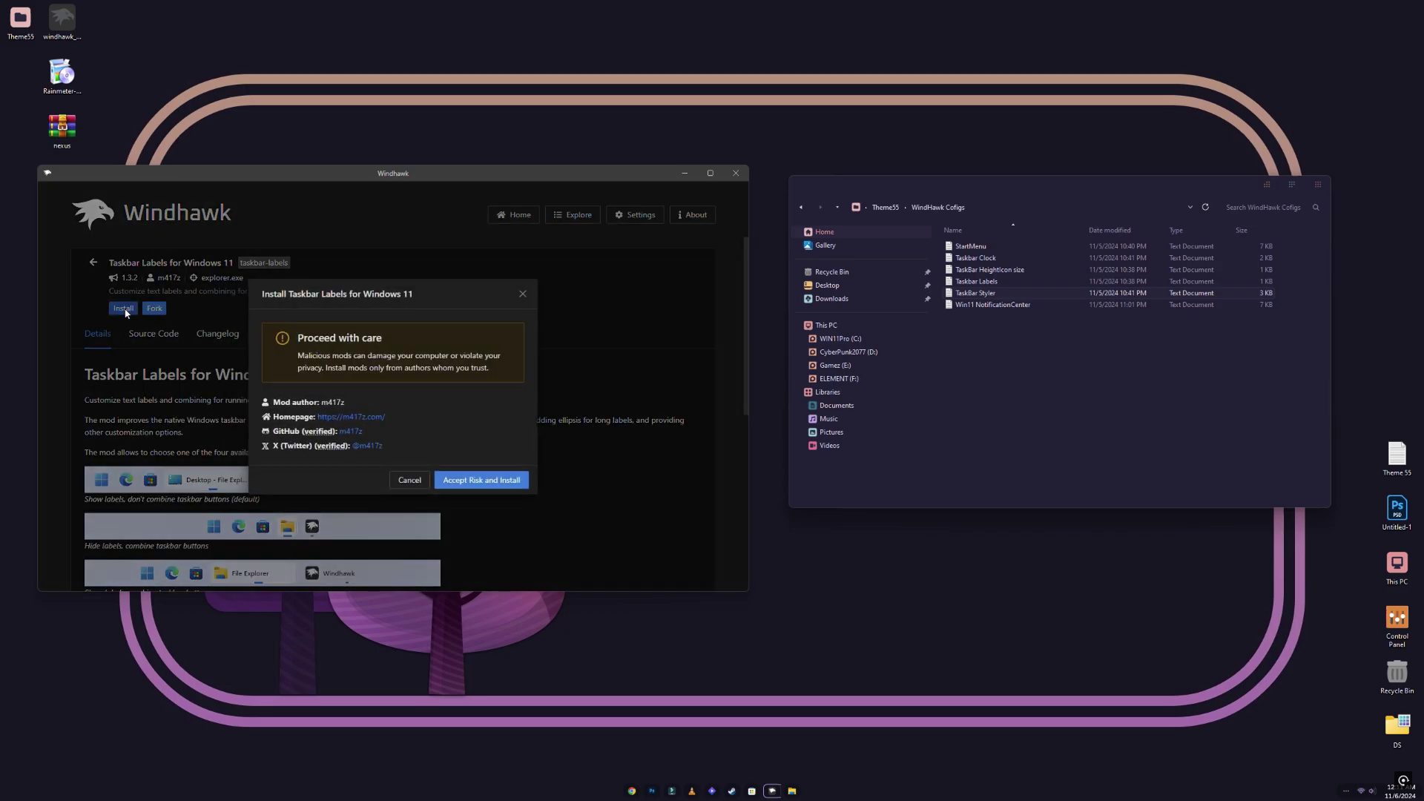
{"action": "left_click", "coordinate": [502, 480]}
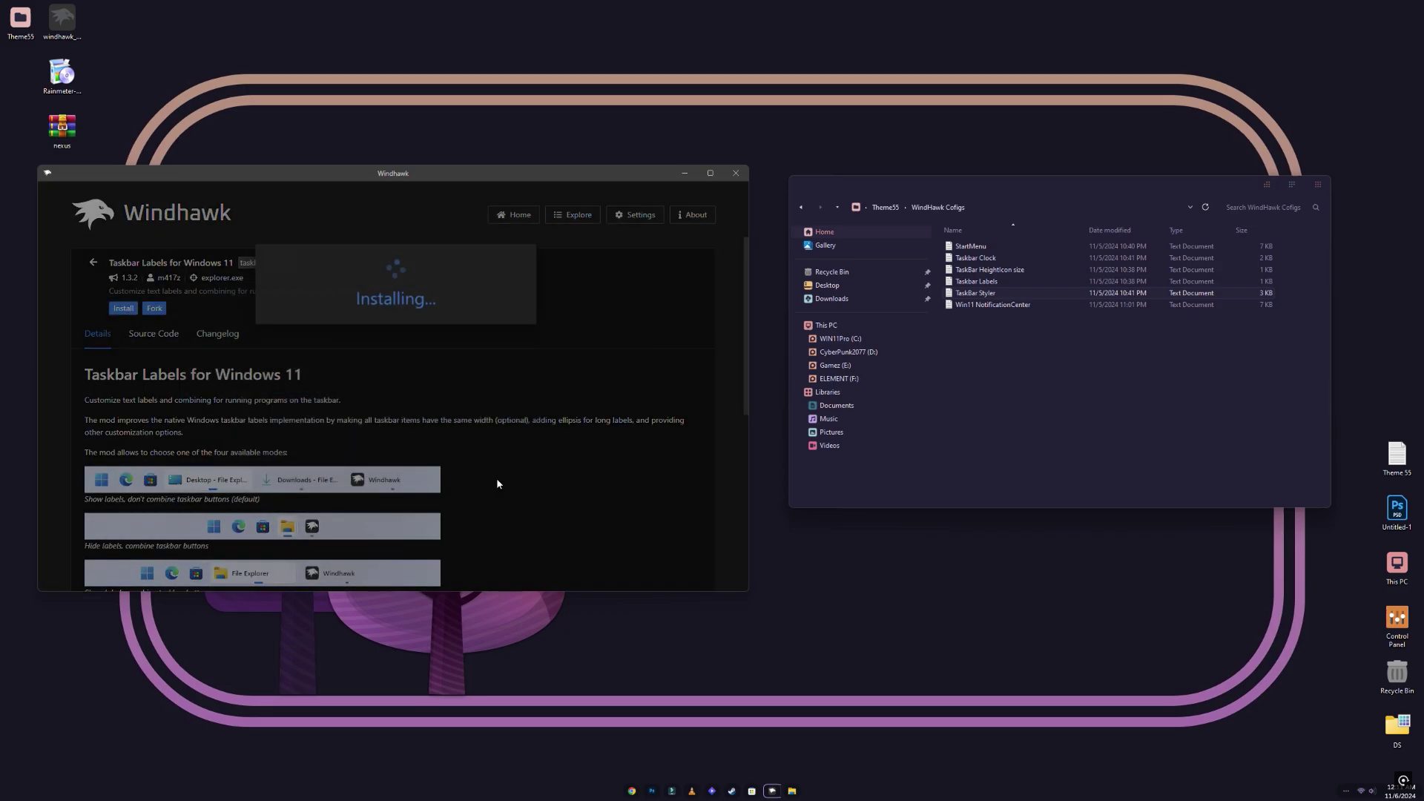
Open Taskbar Labels.txt from the WindHawk Cofigs folder, copy its entire text, and close the file
{"action": "double_click", "coordinate": [976, 287]}
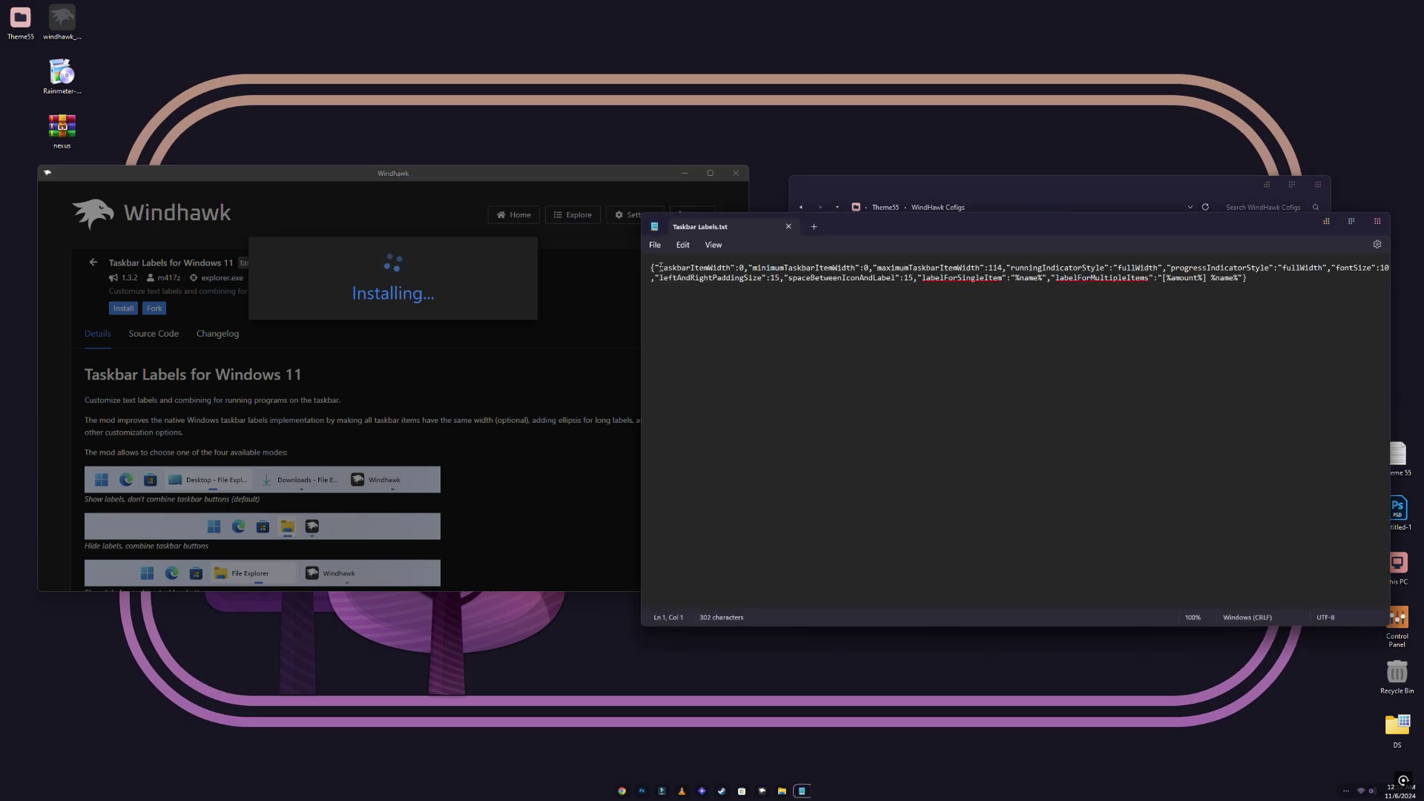
{"action": "key", "text": "ctrl+a"}
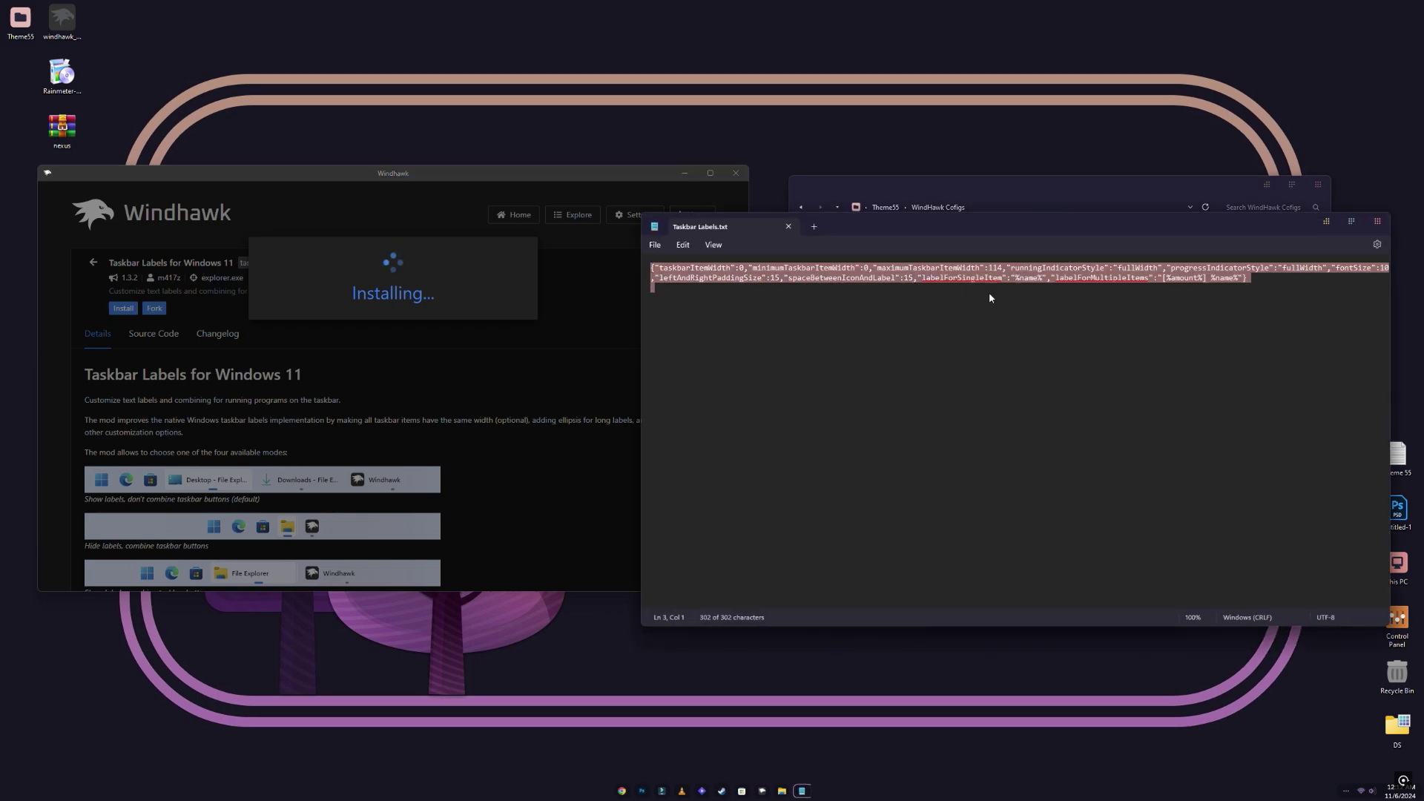
{"action": "right_click", "coordinate": [940, 278]}
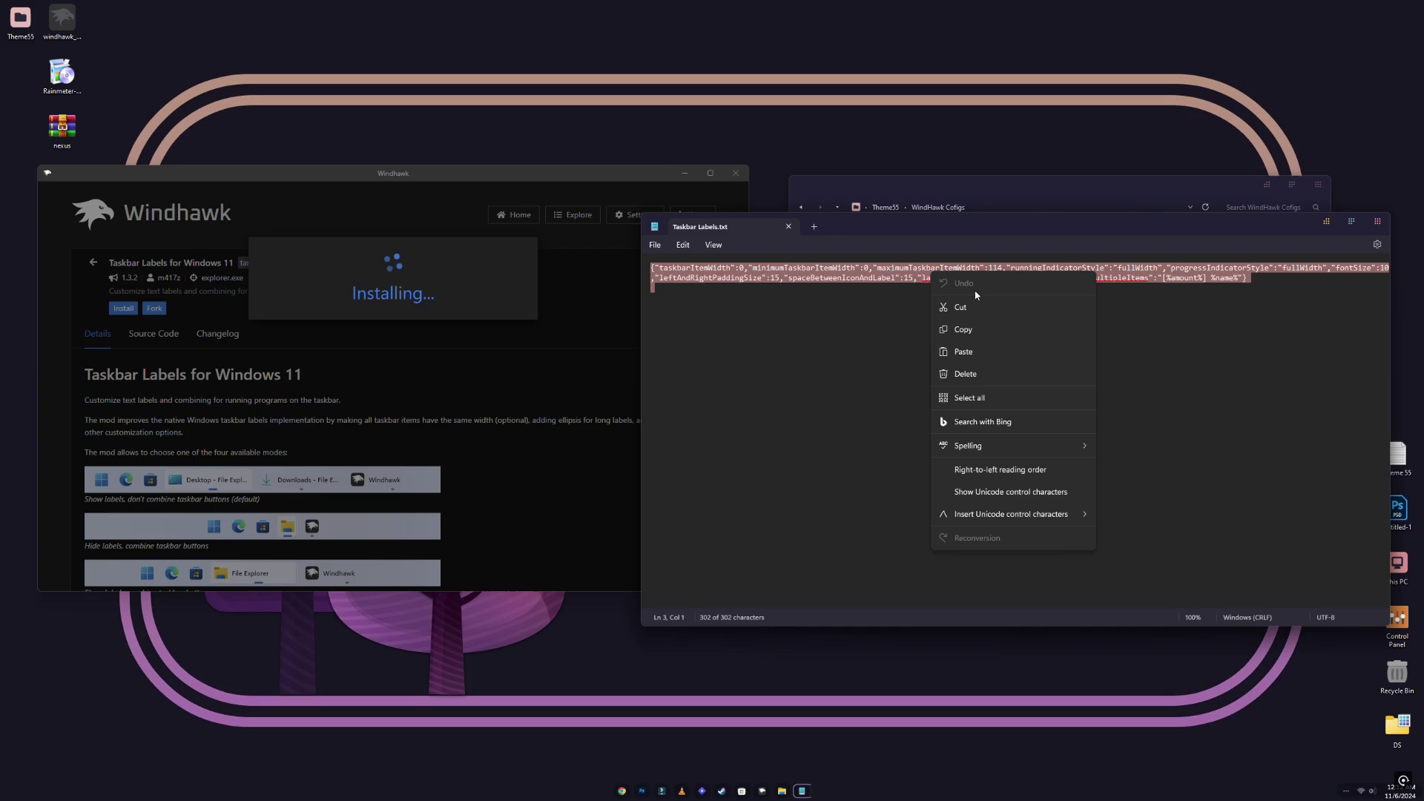
{"action": "left_click", "coordinate": [979, 333]}
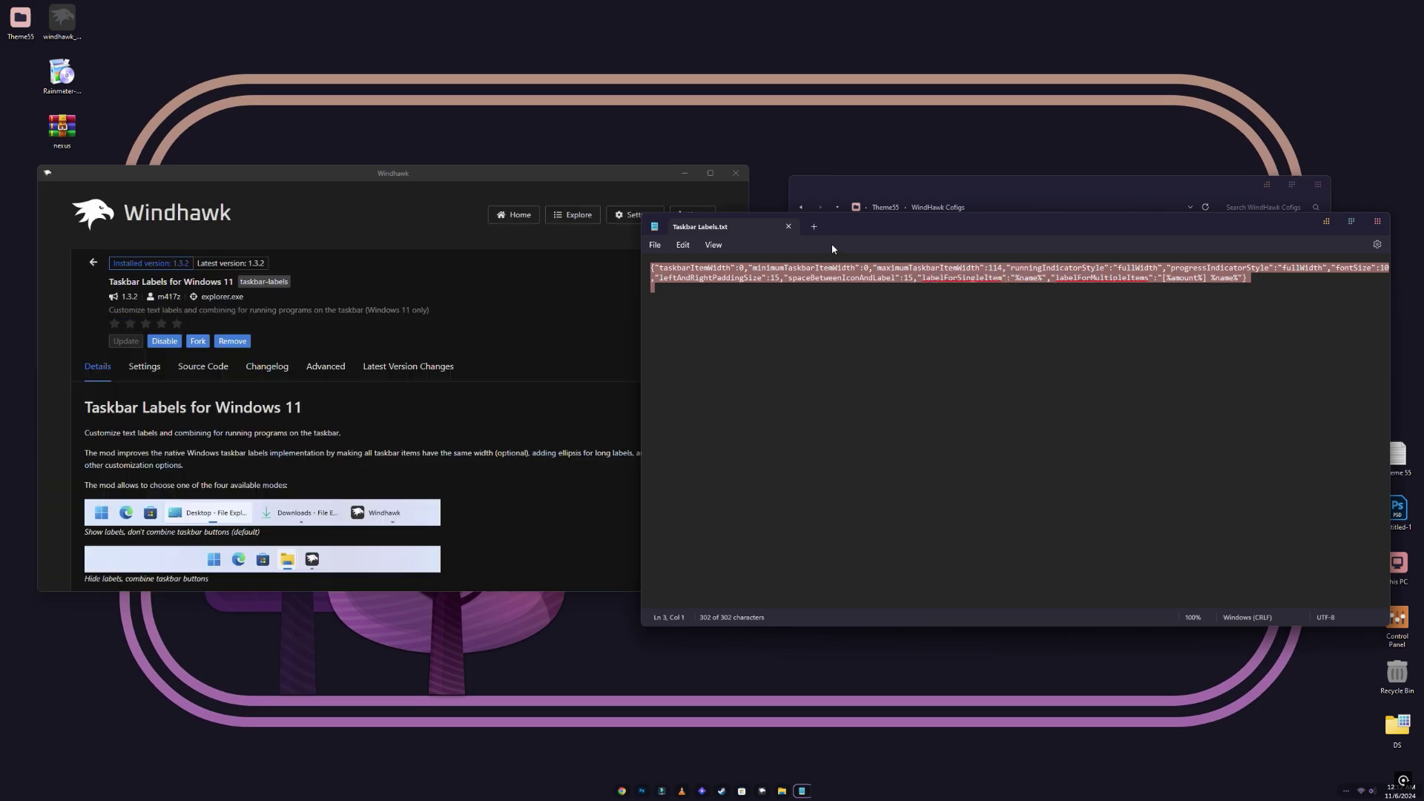
{"action": "left_click", "coordinate": [789, 226]}
Replace the Taskbar Labels for Windows 11 mod settings with the copied Taskbar Labels configuration and save them
{"action": "left_click", "coordinate": [325, 367]}
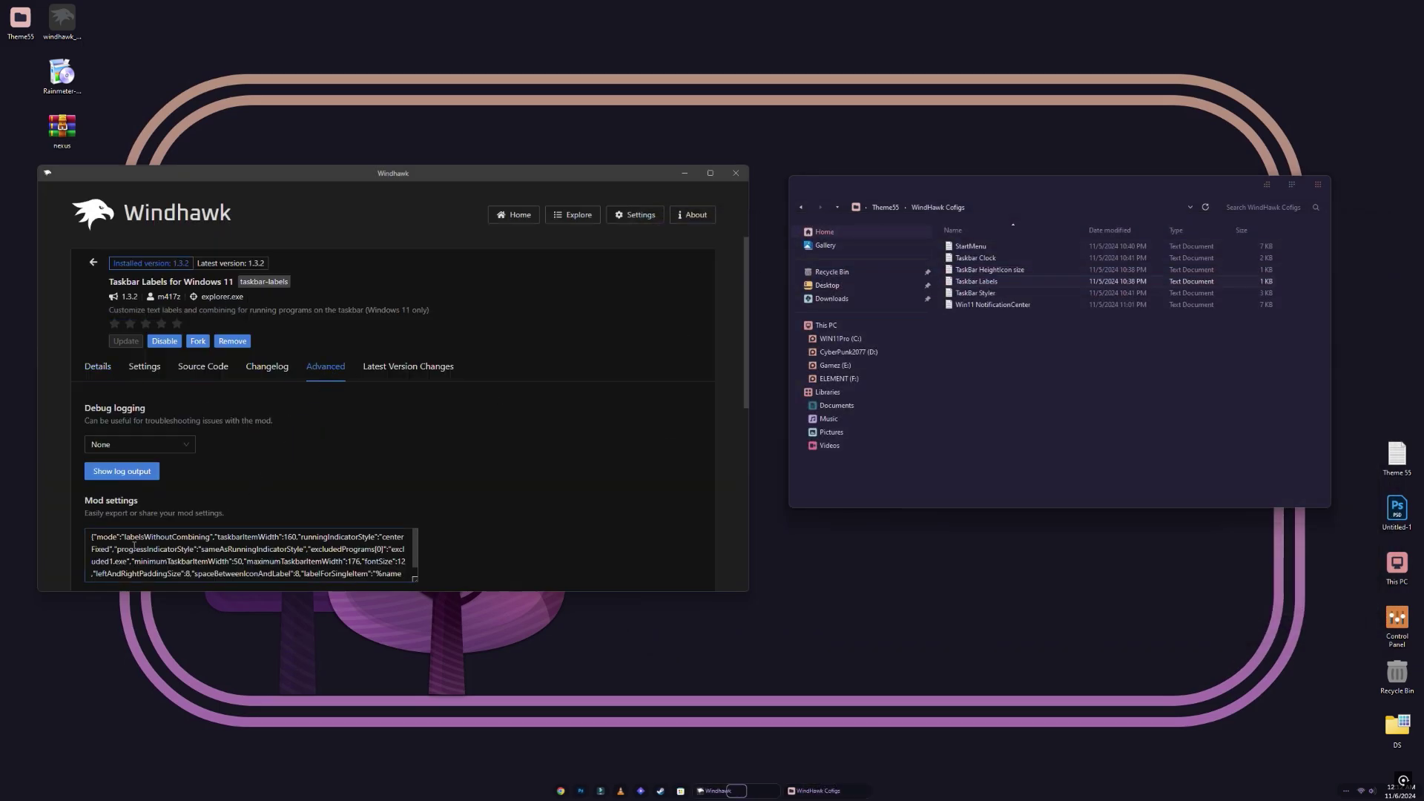
{"action": "left_click_drag", "start_coordinate": [92, 537], "coordinate": [412, 588]}
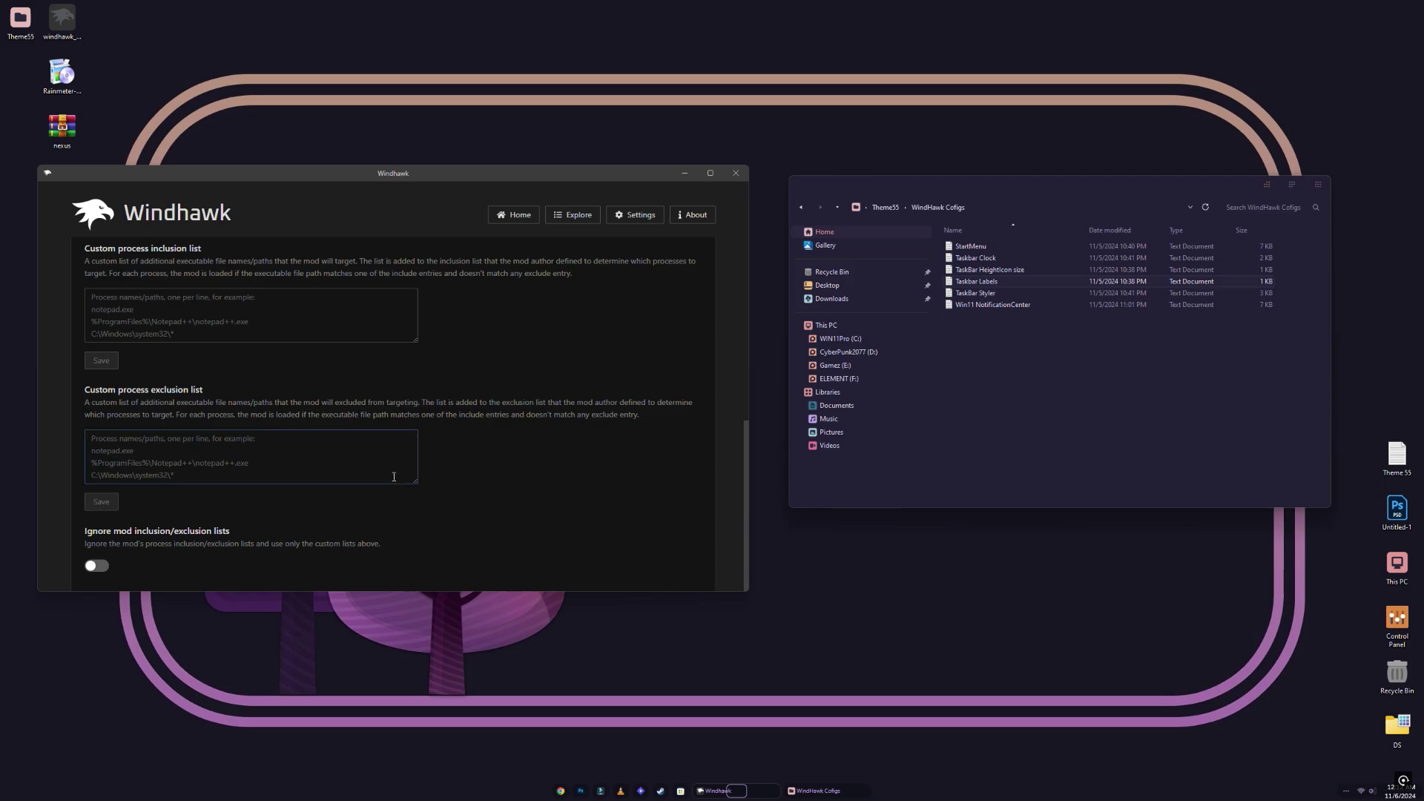
{"action": "scroll", "coordinate": [451, 459], "scroll_direction": "up", "scroll_amount": 3}
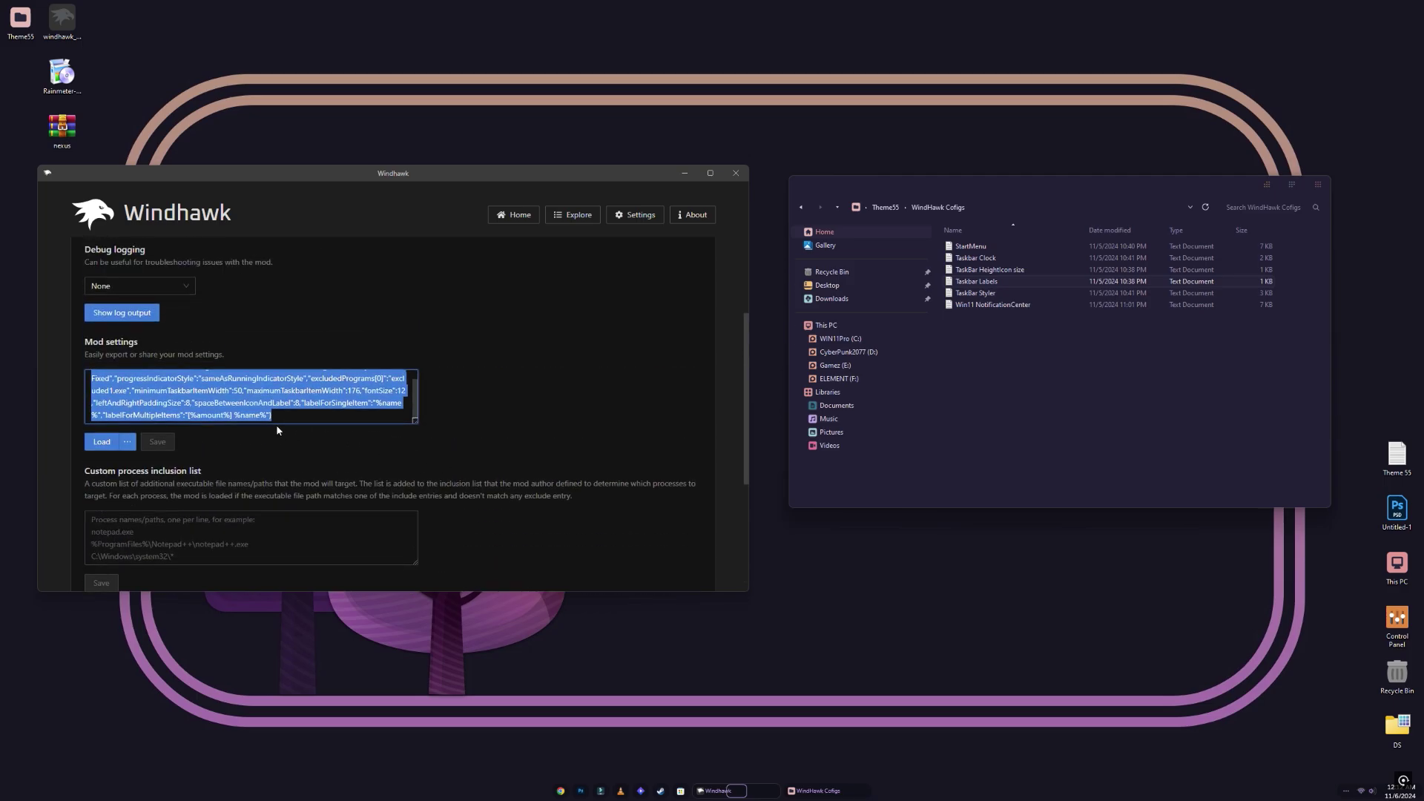
{"action": "right_click", "coordinate": [278, 404]}
{"action": "left_click", "coordinate": [271, 445]}
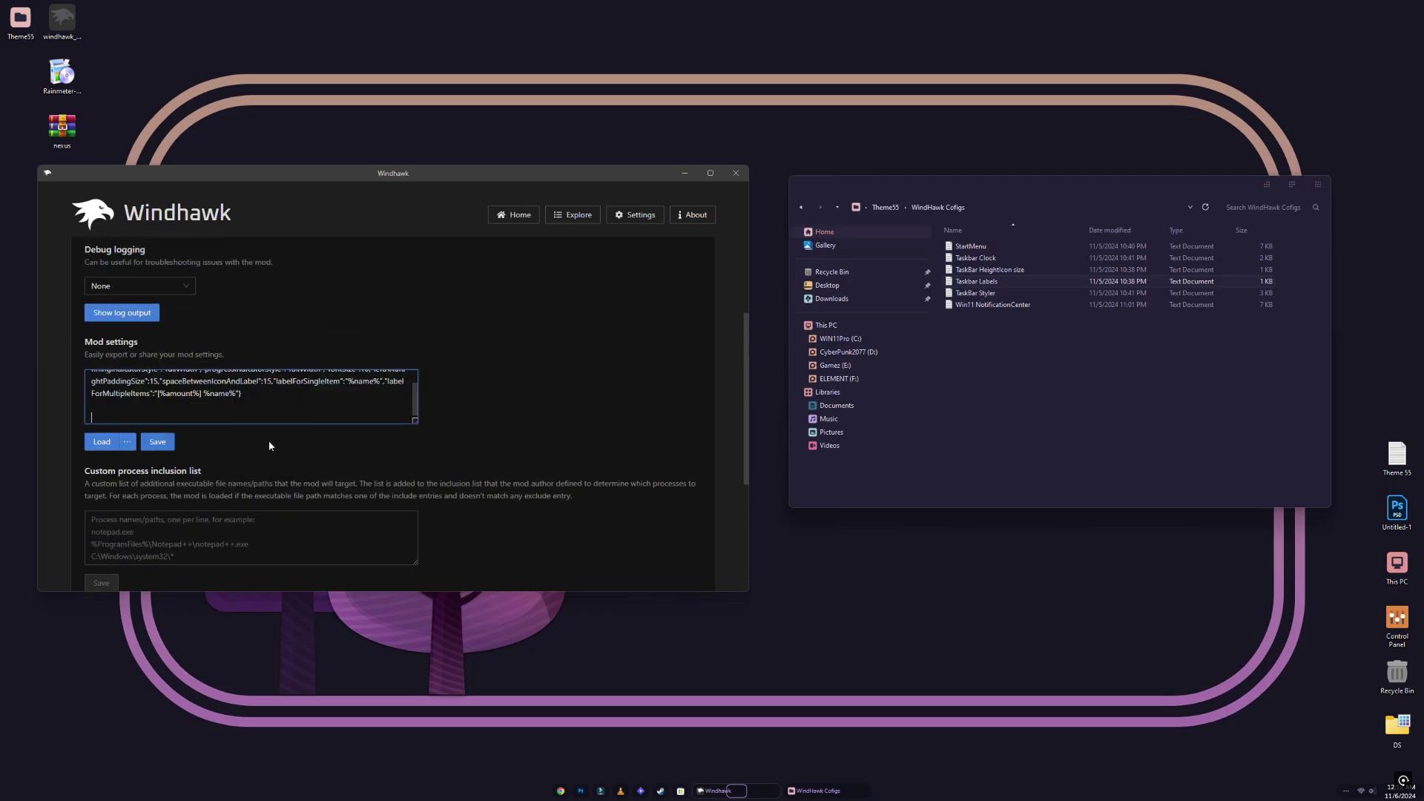
{"action": "left_click", "coordinate": [169, 442]}
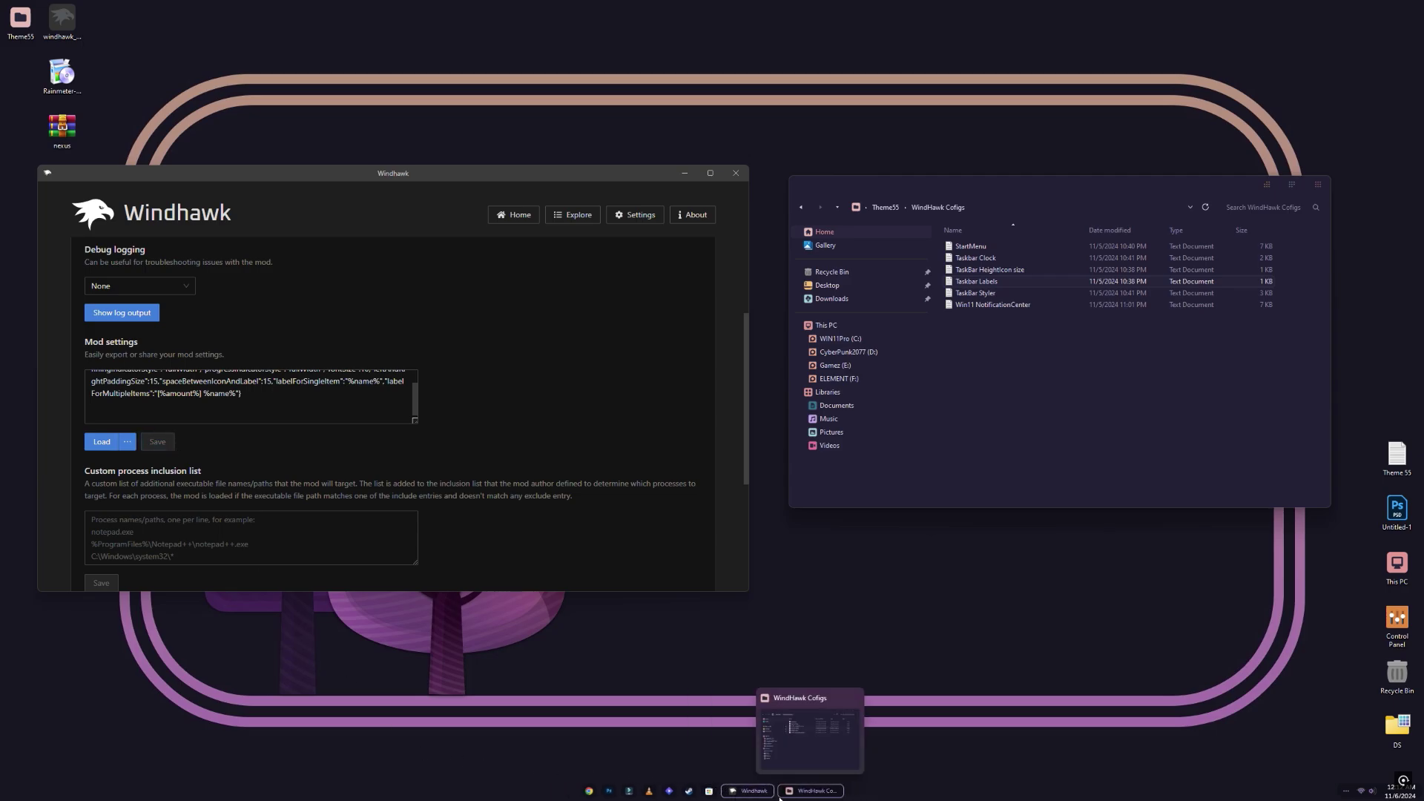
Install the Taskbar Clock Customization mod from the mod catalogue, accepting the risk notice
{"action": "left_click", "coordinate": [579, 218]}
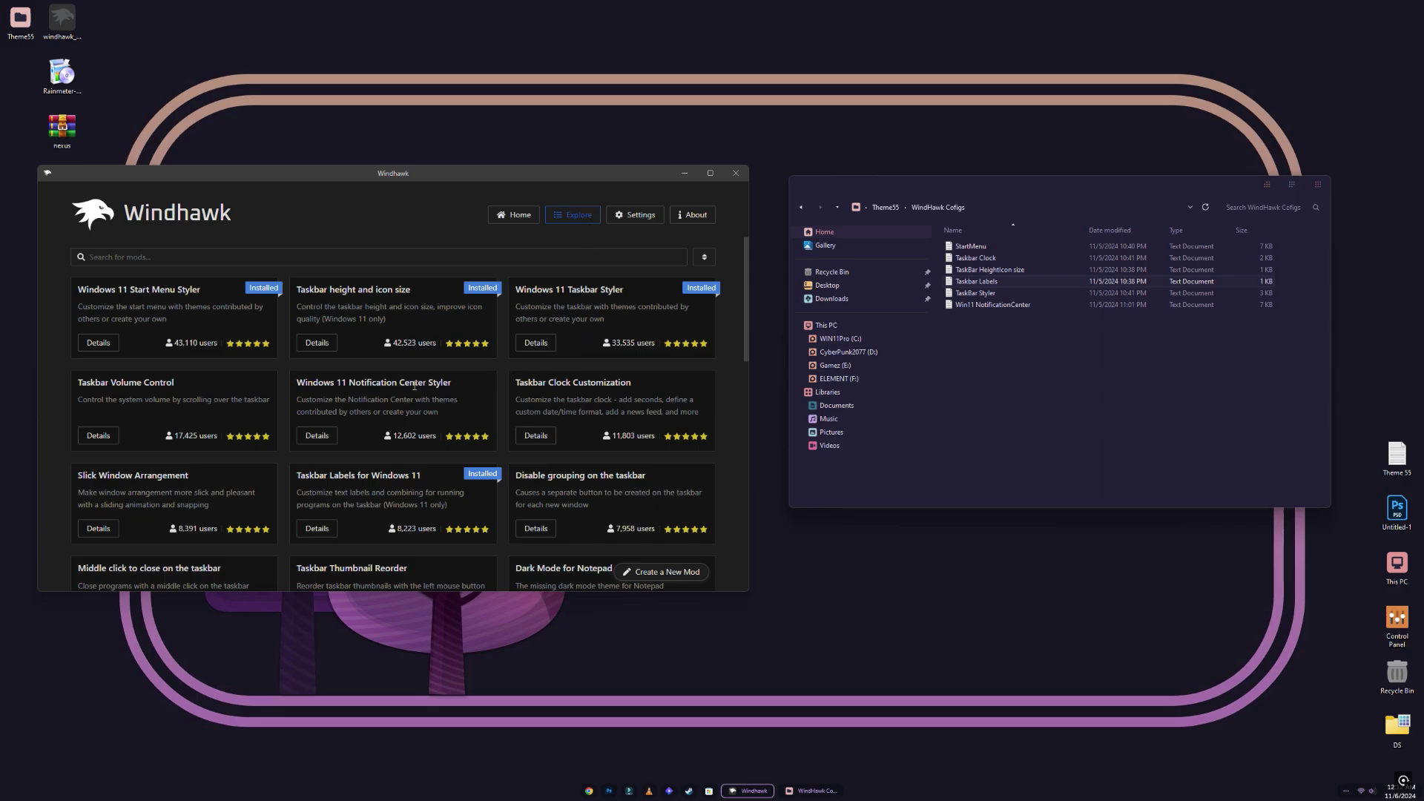
{"action": "left_click", "coordinate": [536, 436]}
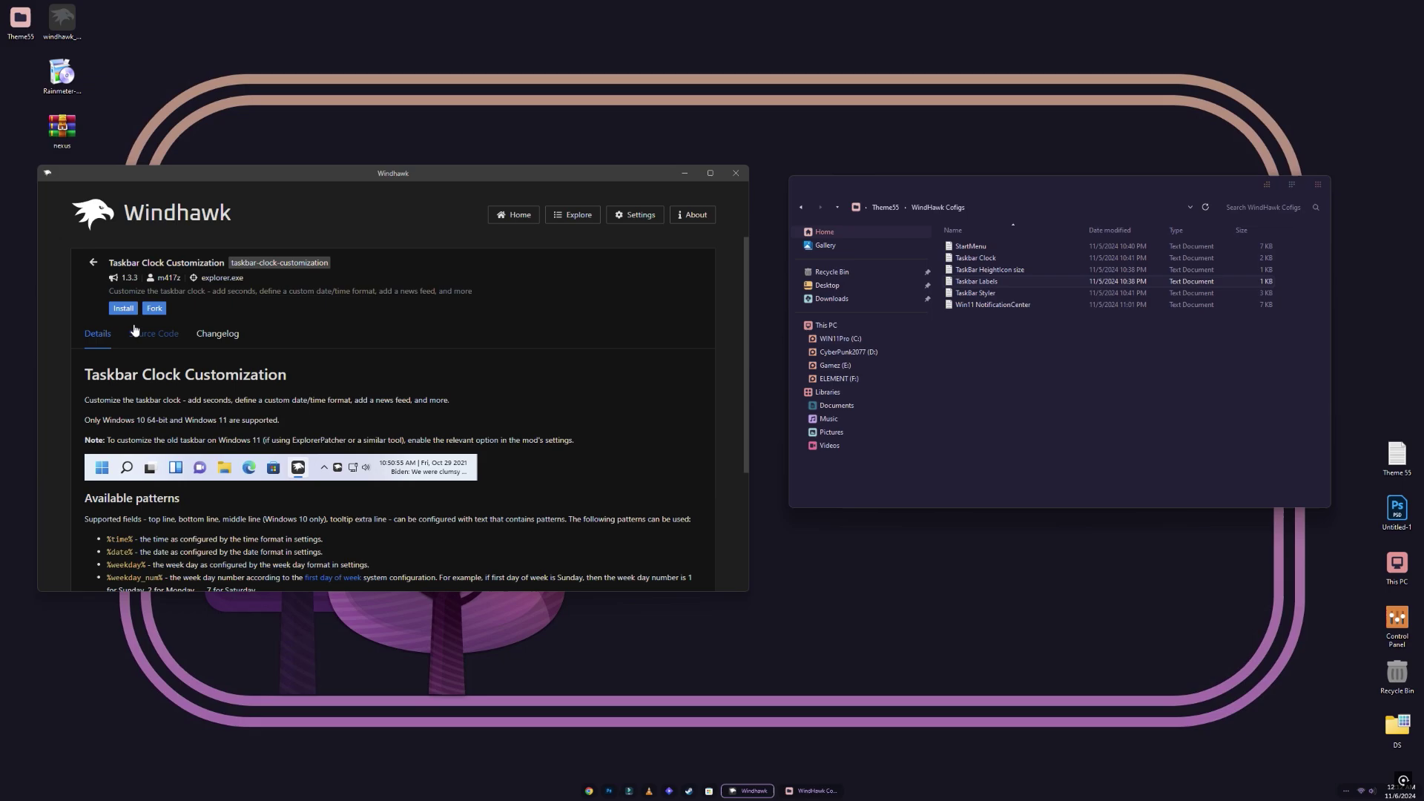
{"action": "left_click", "coordinate": [126, 311]}
{"action": "left_click", "coordinate": [513, 483]}
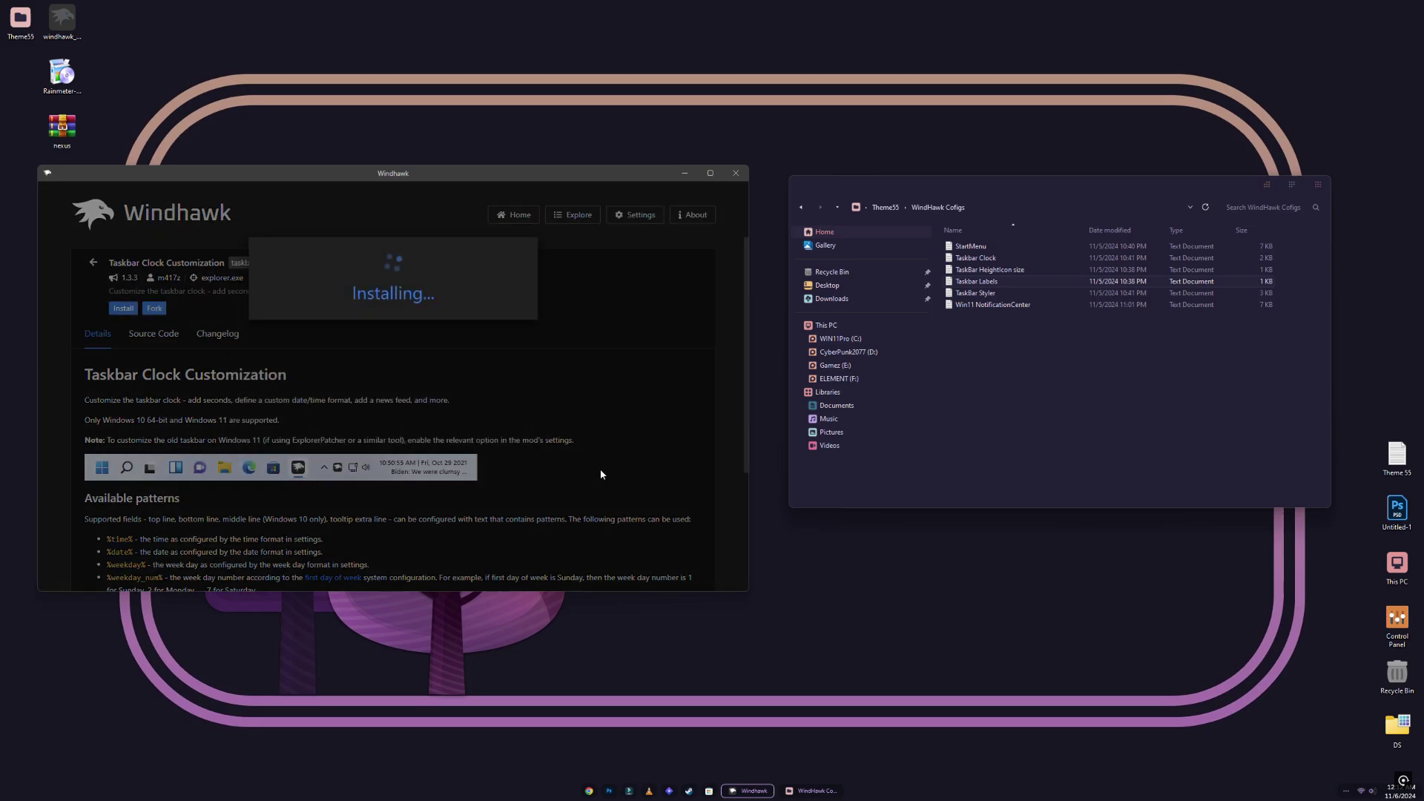
Open Taskbar Clock.txt from the WindHawk Cofigs folder, copy its entire configuration text, and close the file
{"action": "left_click", "coordinate": [981, 260]}
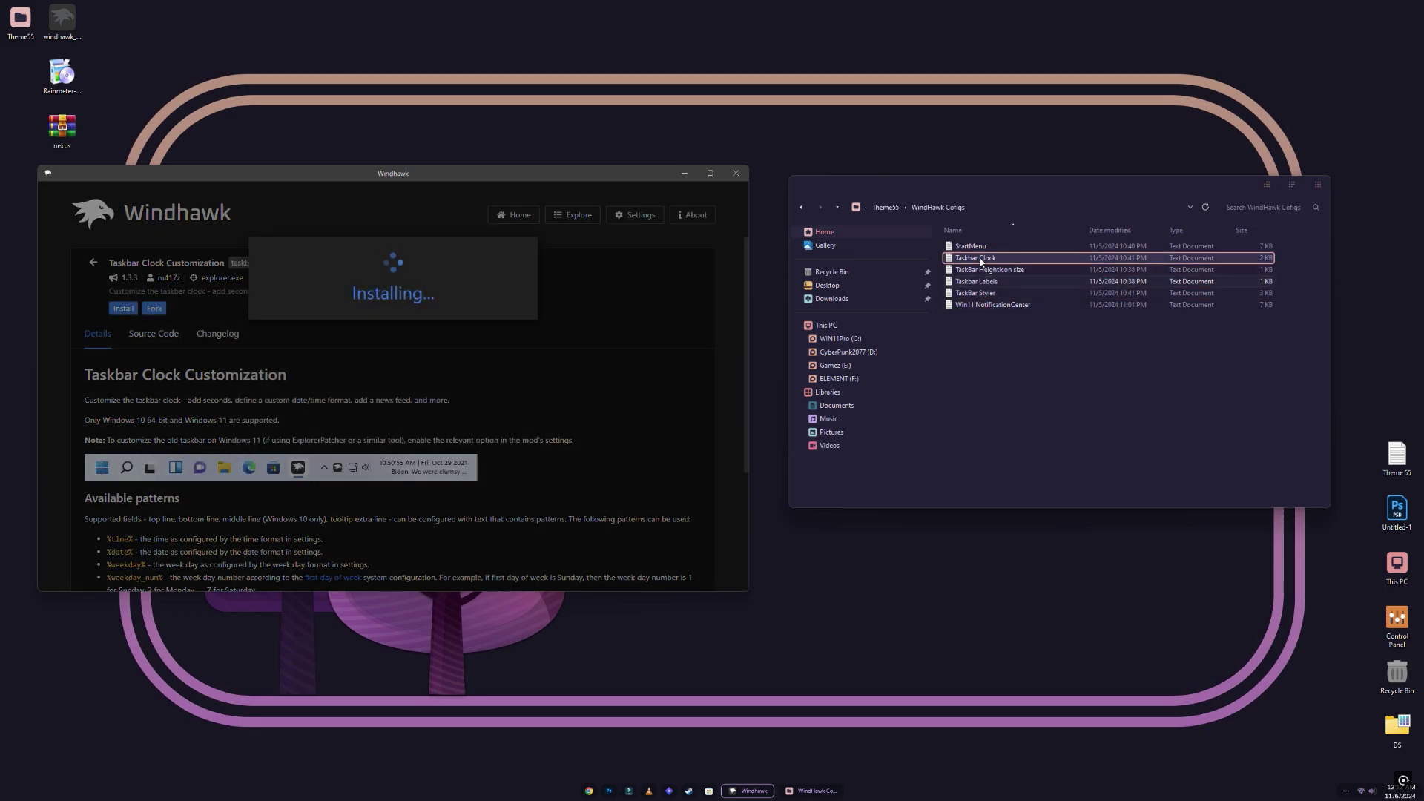
{"action": "double_click", "coordinate": [980, 259]}
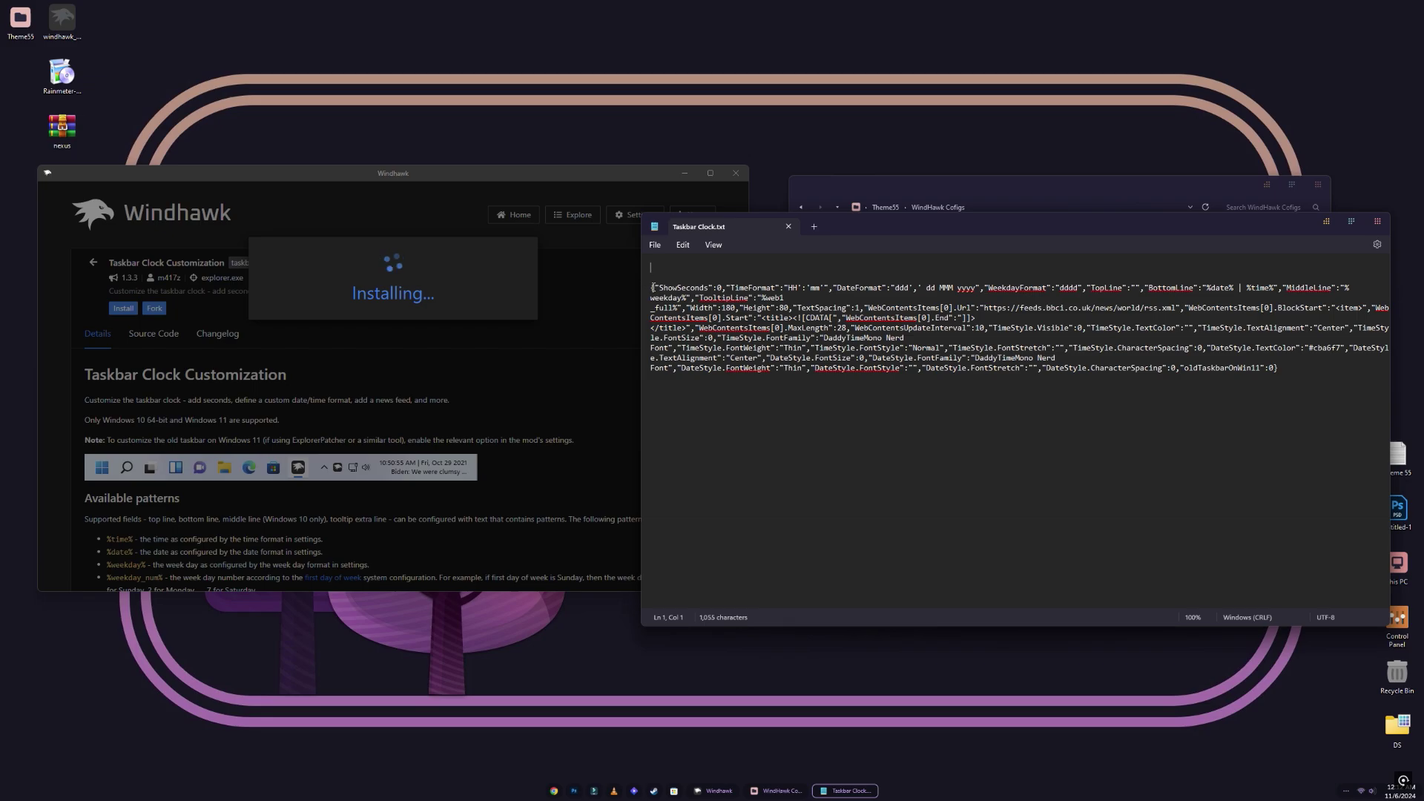
{"action": "left_click_drag", "start_coordinate": [653, 288], "coordinate": [1127, 398]}
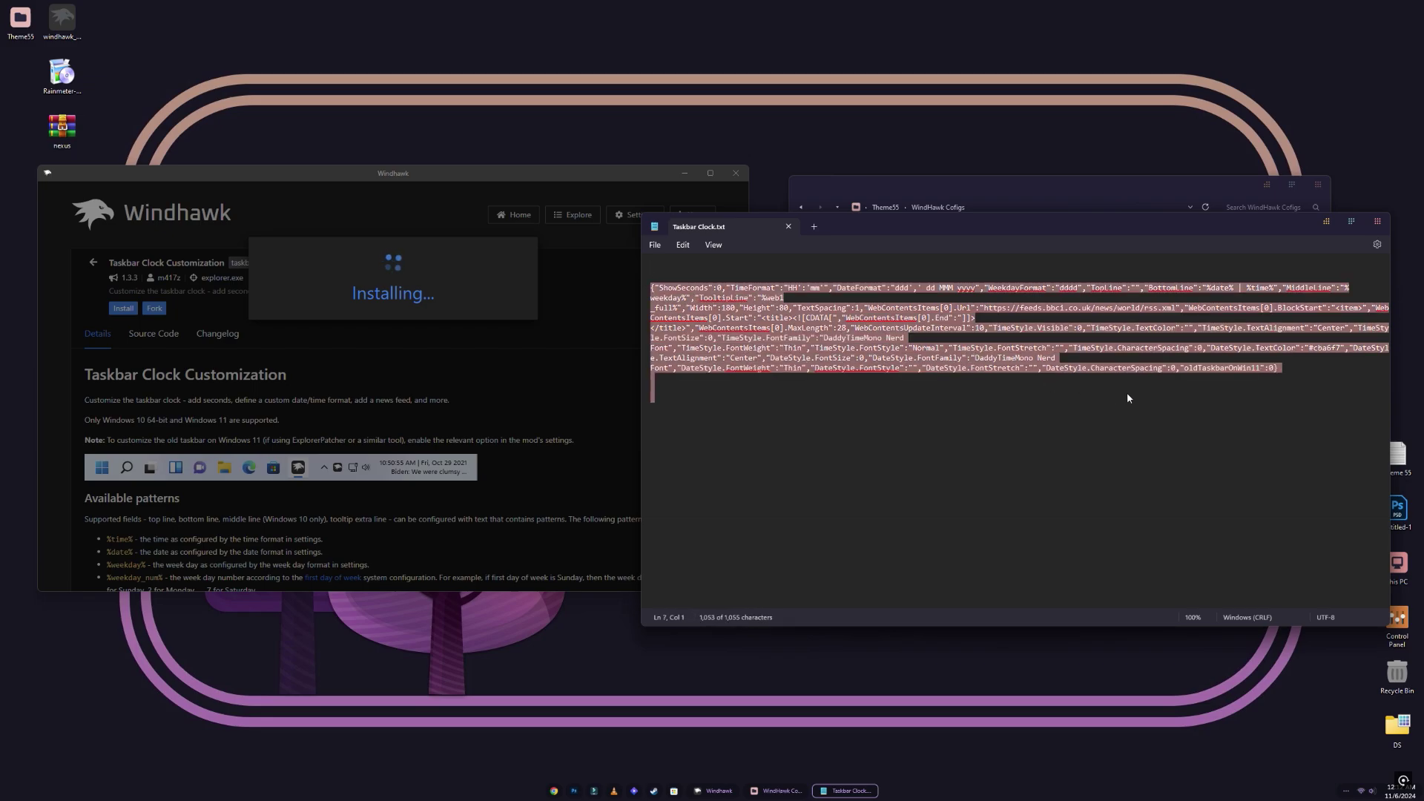
{"action": "right_click", "coordinate": [777, 338]}
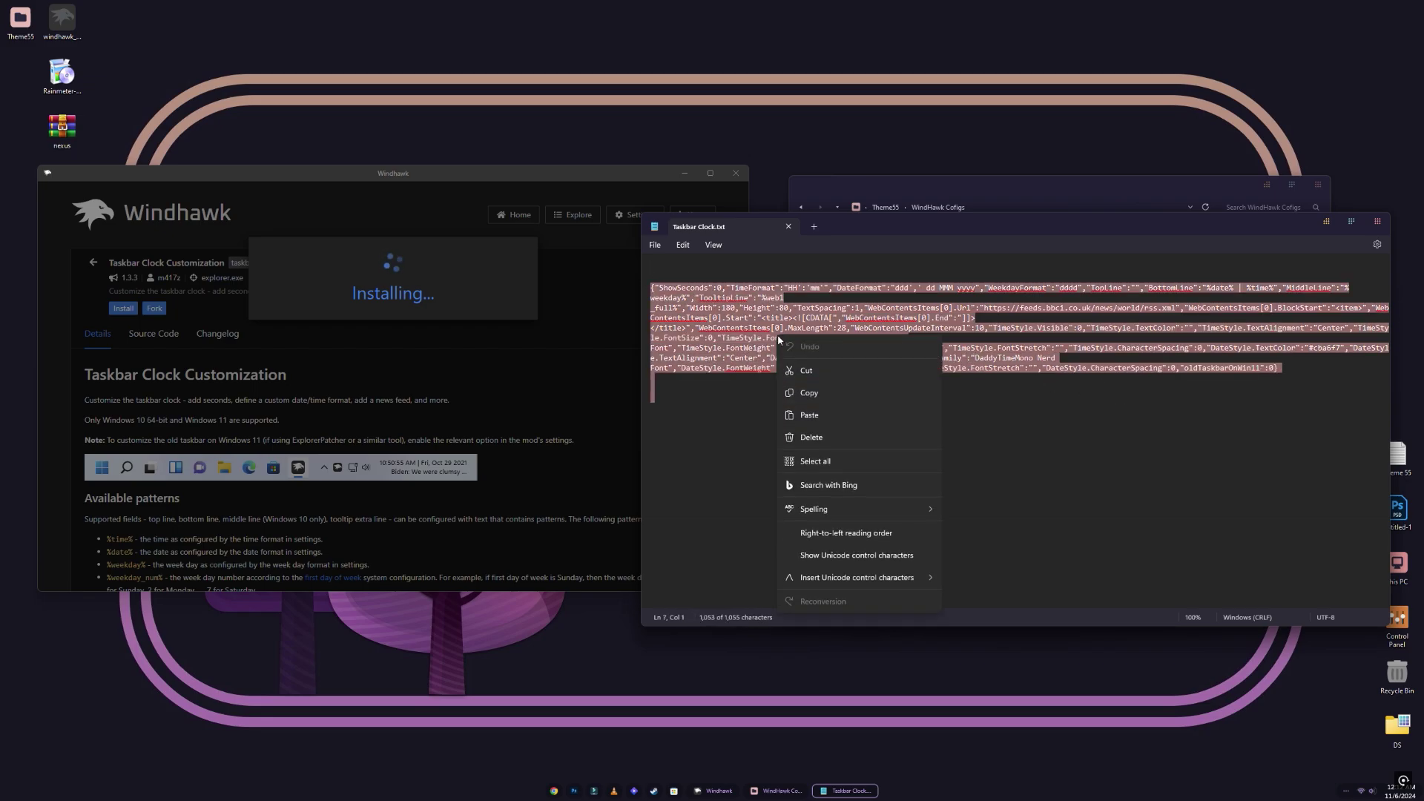
{"action": "left_click", "coordinate": [829, 393]}
{"action": "left_click", "coordinate": [790, 227]}
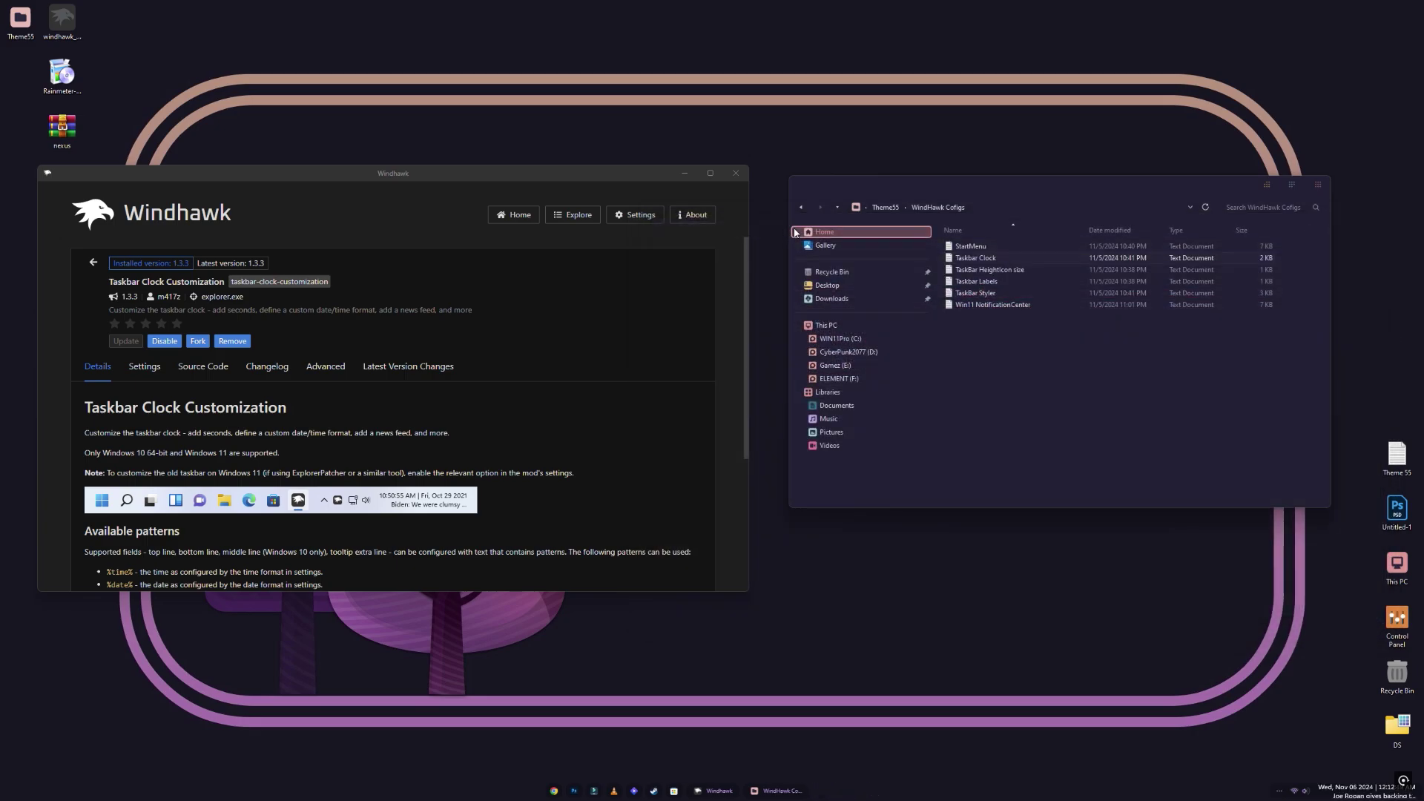
Replace the Taskbar Clock Customization mod settings with the copied clock configuration and save them
{"action": "left_click", "coordinate": [326, 366]}
{"action": "scroll", "coordinate": [383, 456], "scroll_direction": "down", "scroll_amount": 2}
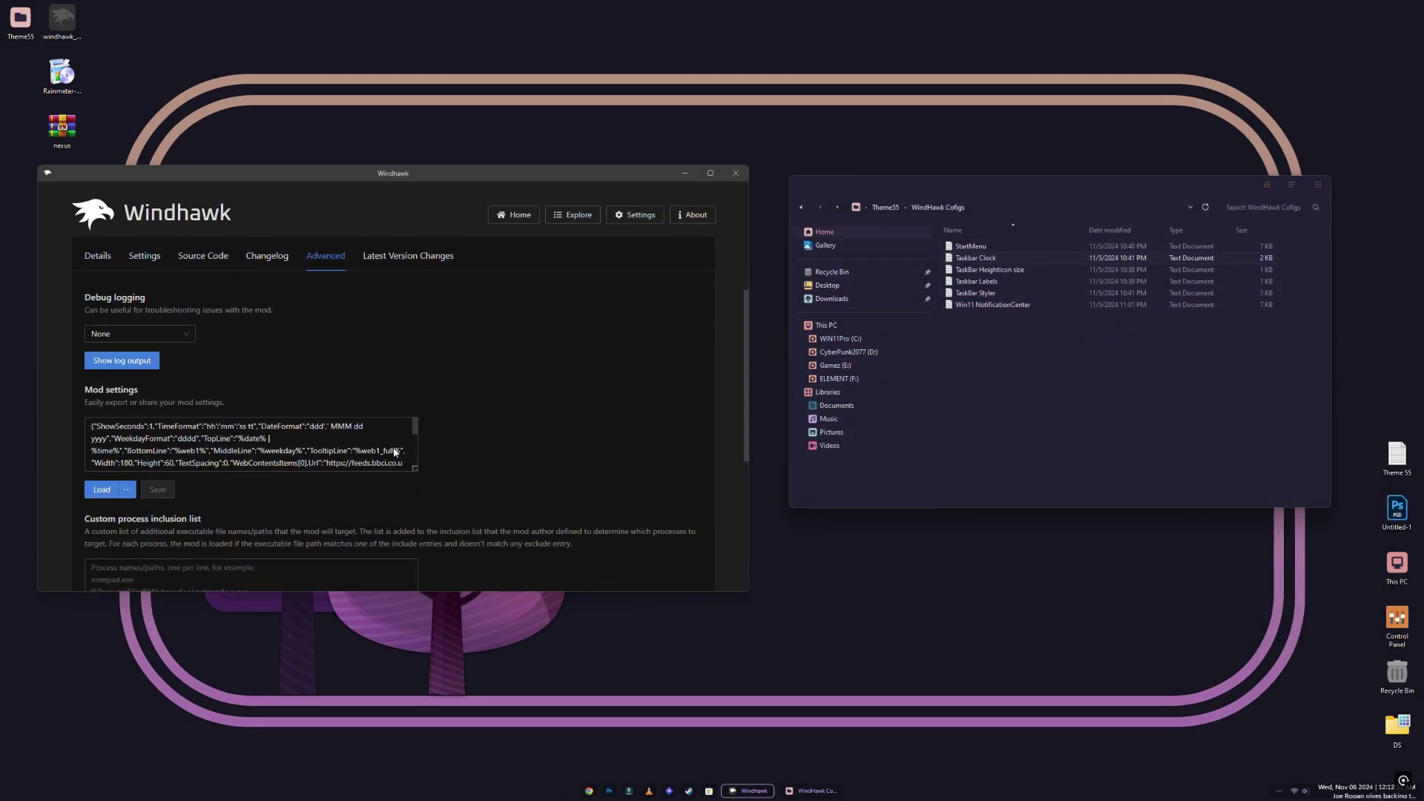
{"action": "left_click_drag", "start_coordinate": [92, 425], "coordinate": [425, 474]}
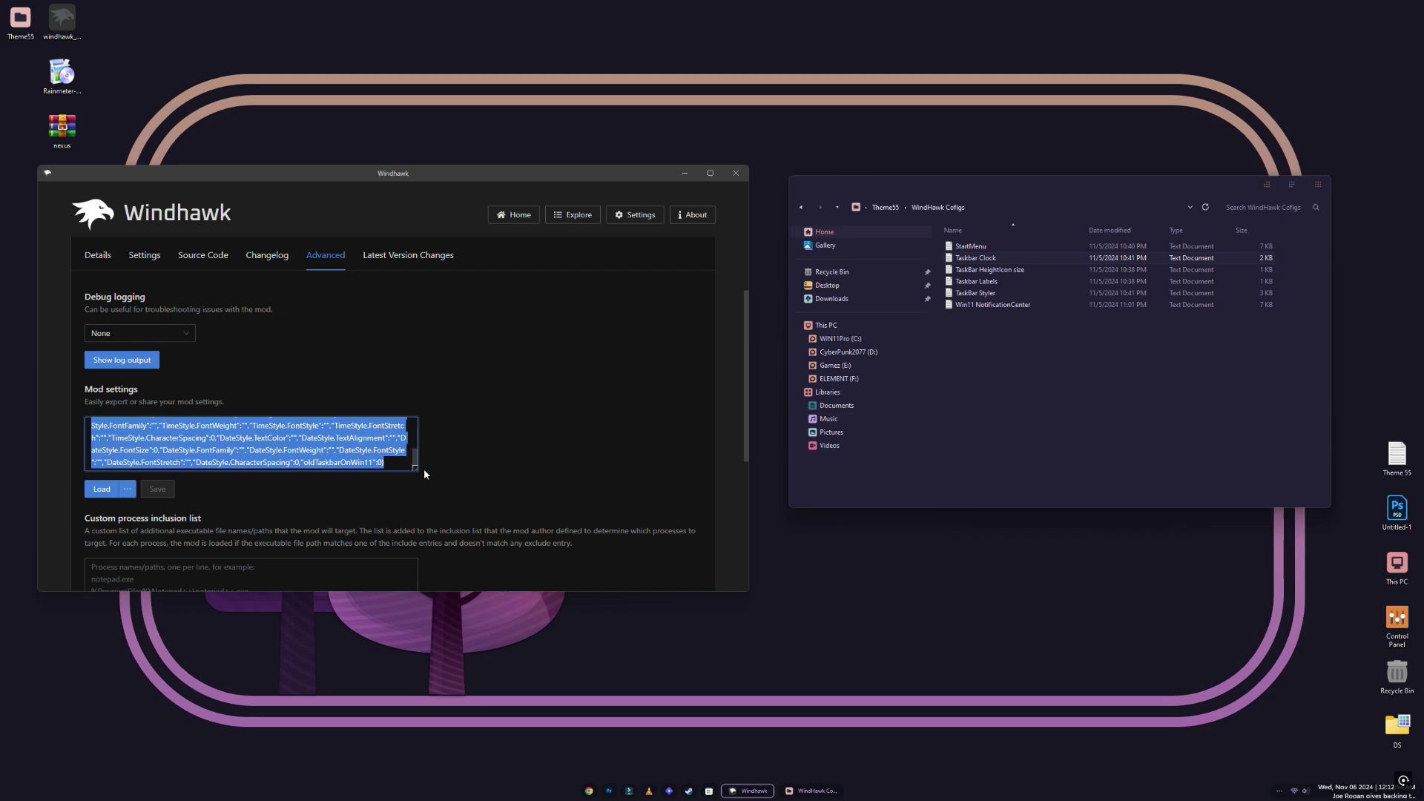
{"action": "right_click", "coordinate": [197, 438]}
{"action": "left_click", "coordinate": [213, 484]}
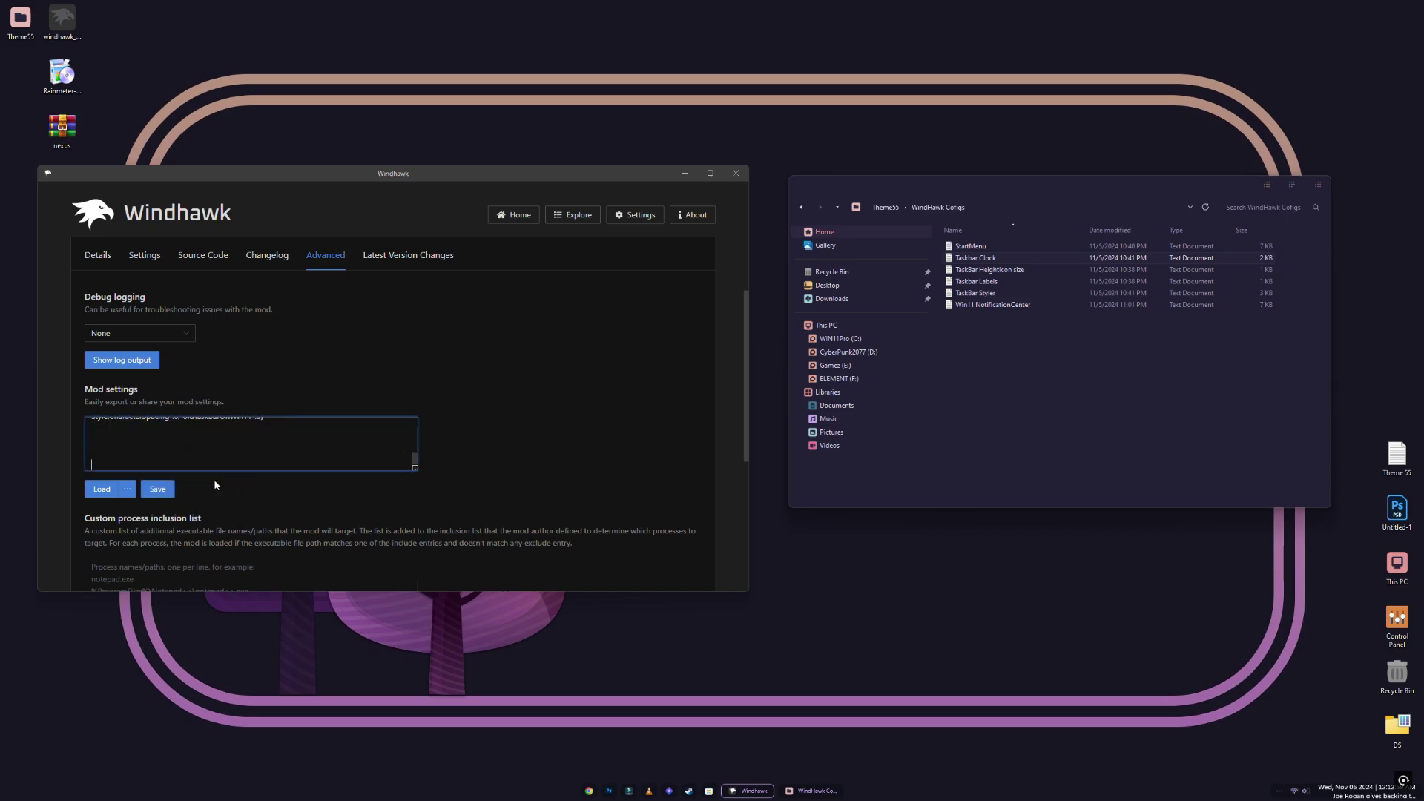
{"action": "left_click", "coordinate": [167, 488]}
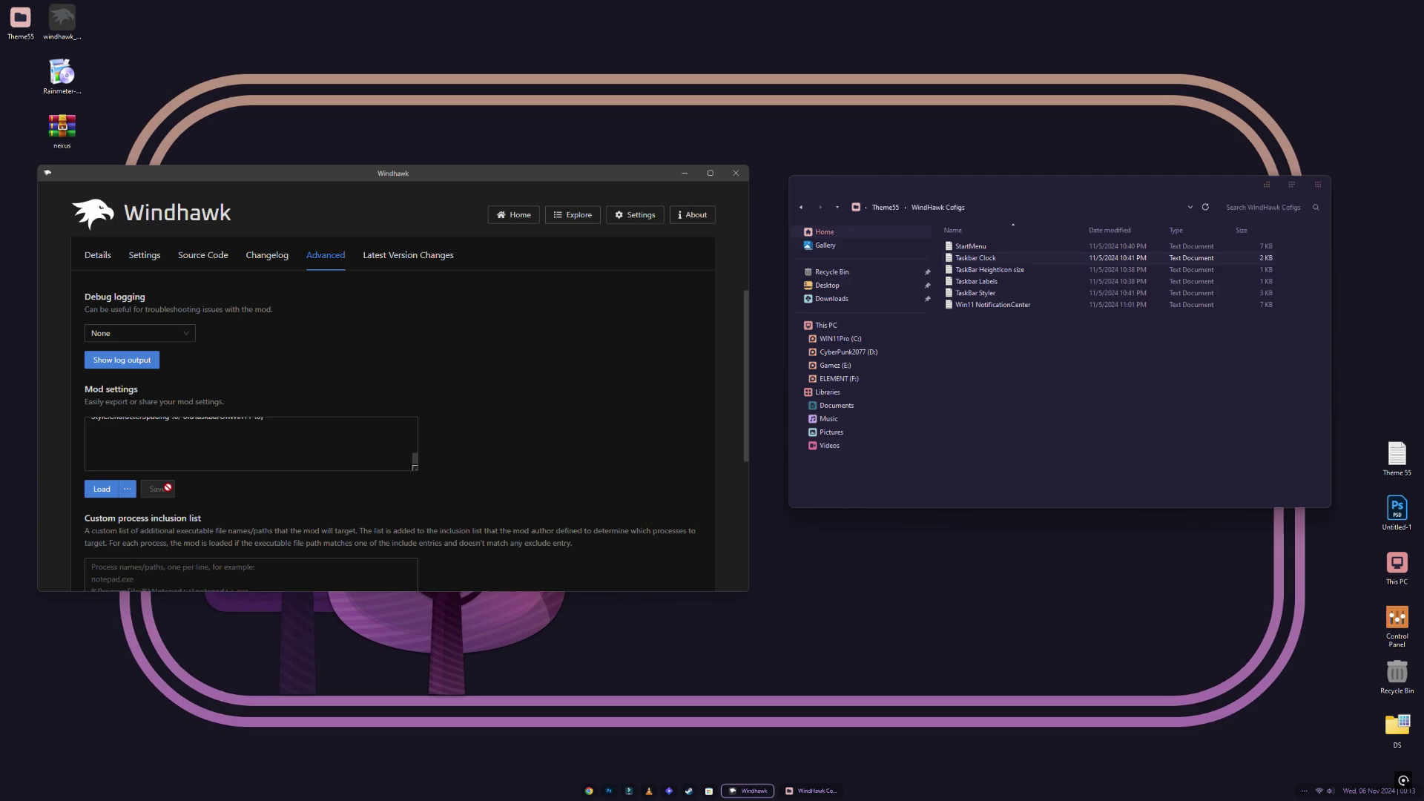
Install the Windows 11 Notification Center Styler mod from the mod catalogue, accepting the risk notice
{"action": "left_click", "coordinate": [583, 218]}
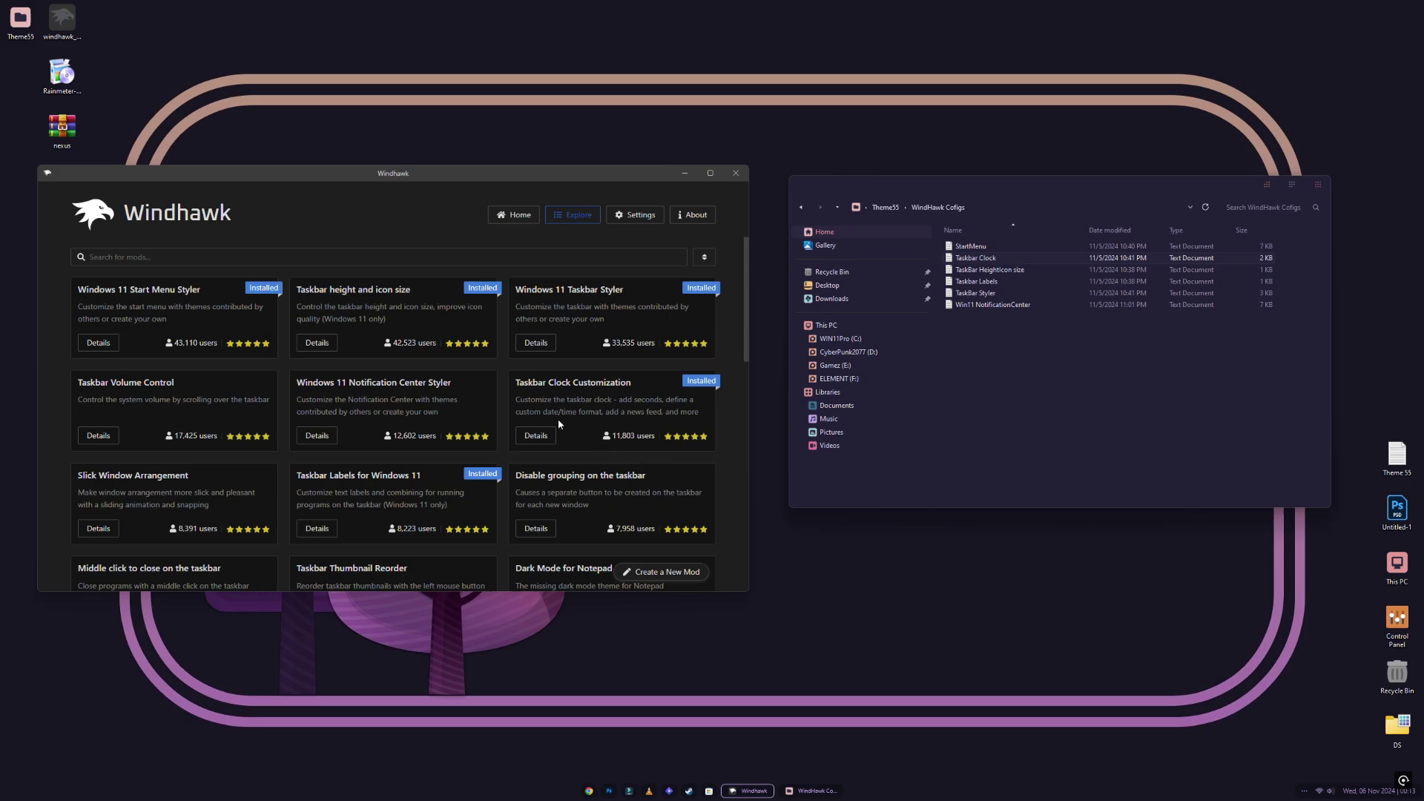
{"action": "left_click", "coordinate": [325, 436]}
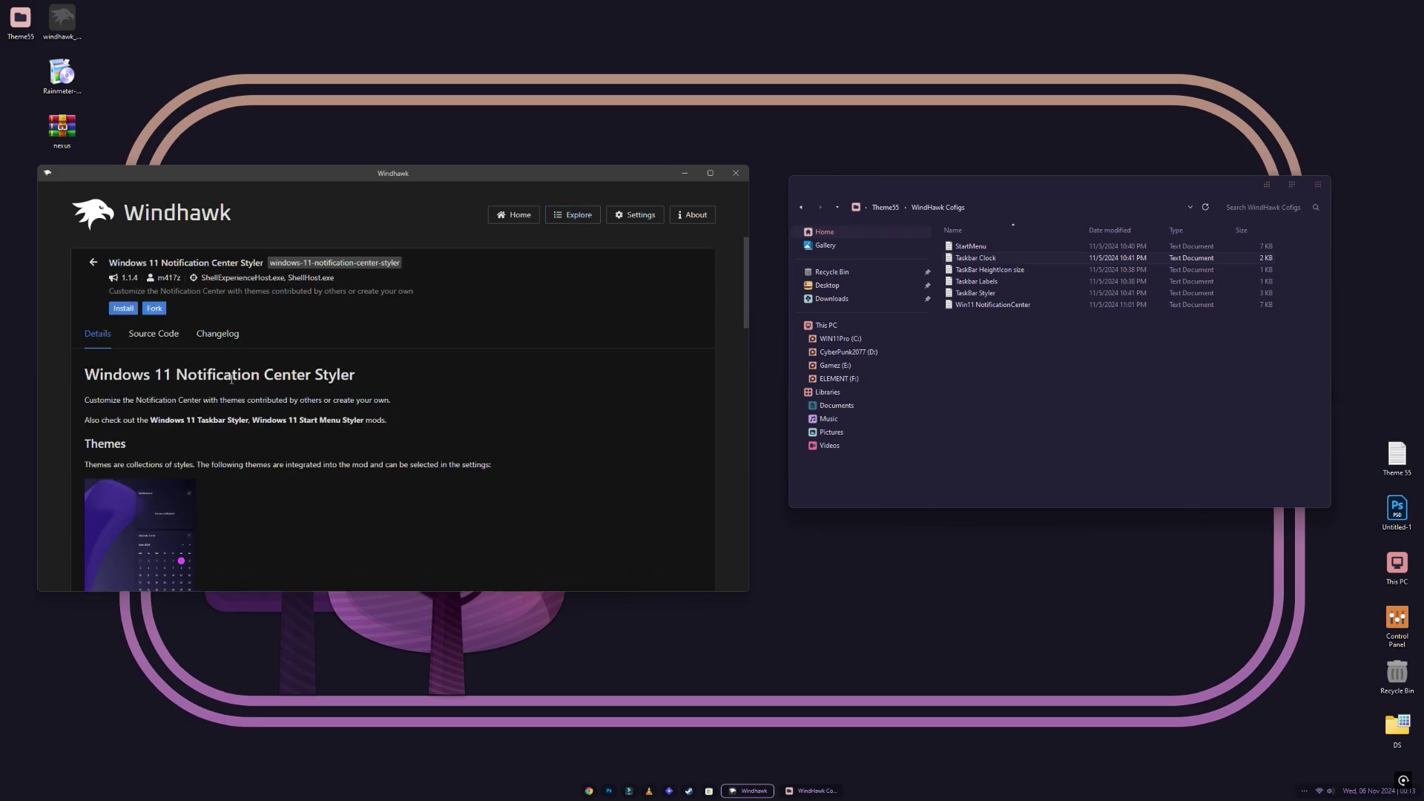
{"action": "left_click", "coordinate": [124, 308]}
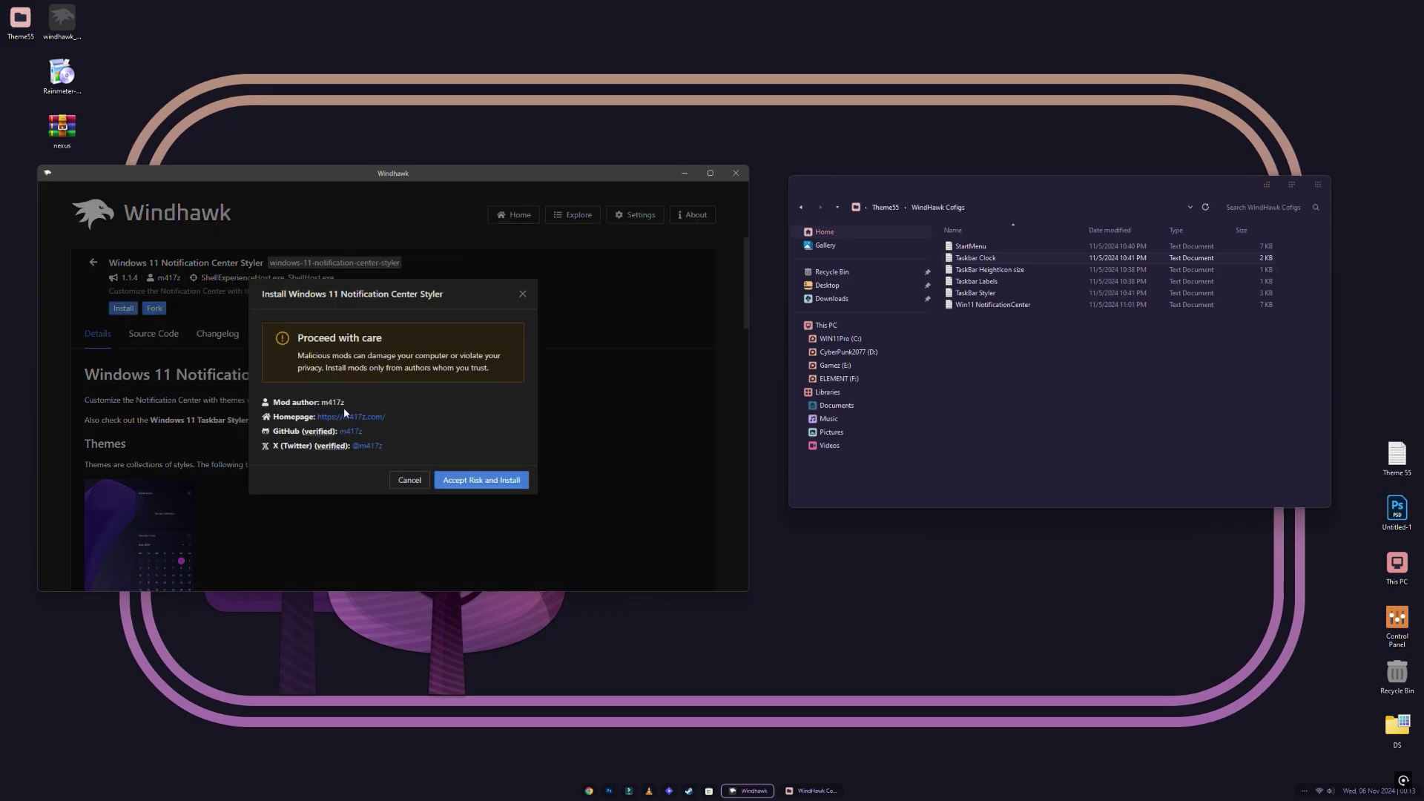
{"action": "left_click", "coordinate": [457, 480]}
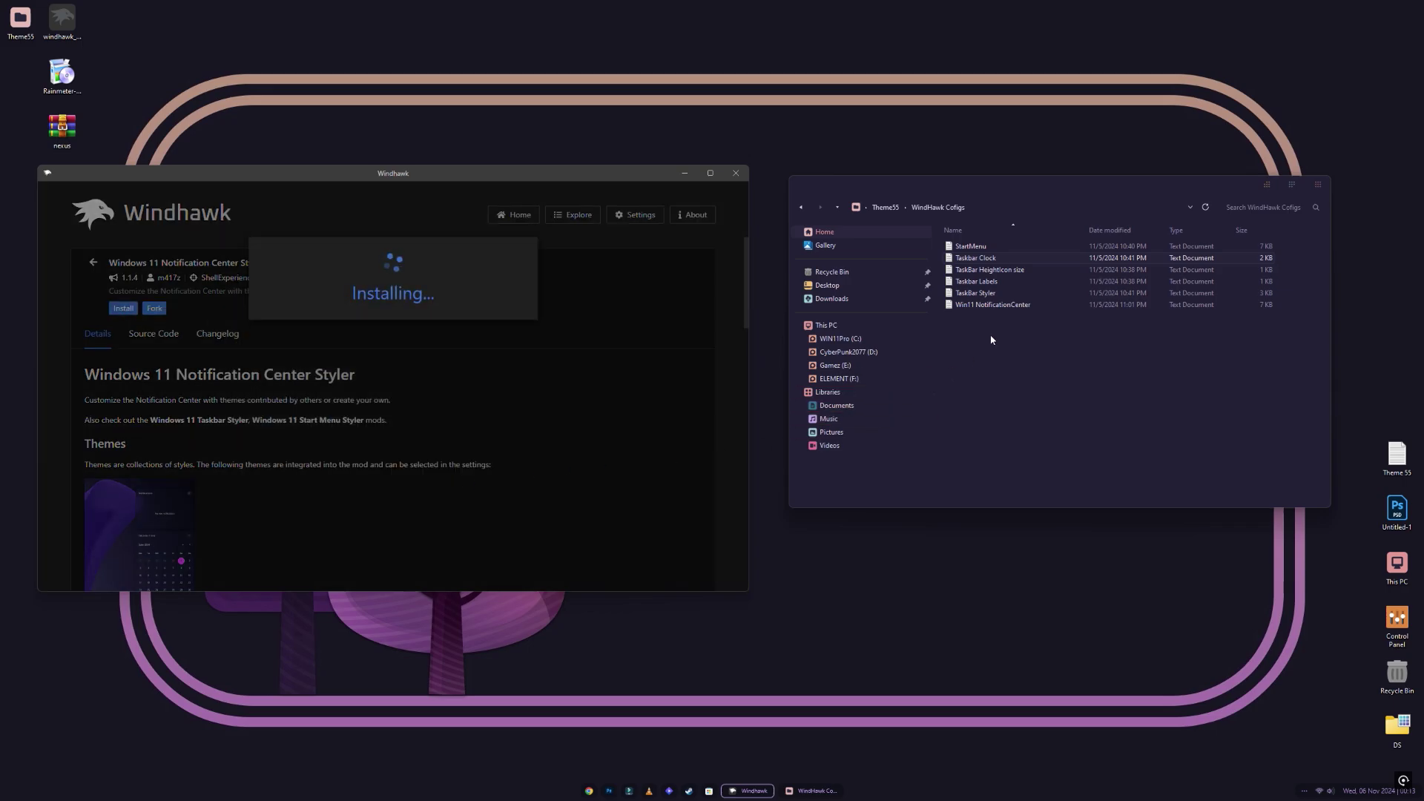
Open Win11 NotificationCenter.txt from the WindHawk Cofigs folder, copy its entire text, and close the file
{"action": "left_click", "coordinate": [1005, 307]}
{"action": "double_click", "coordinate": [1005, 307]}
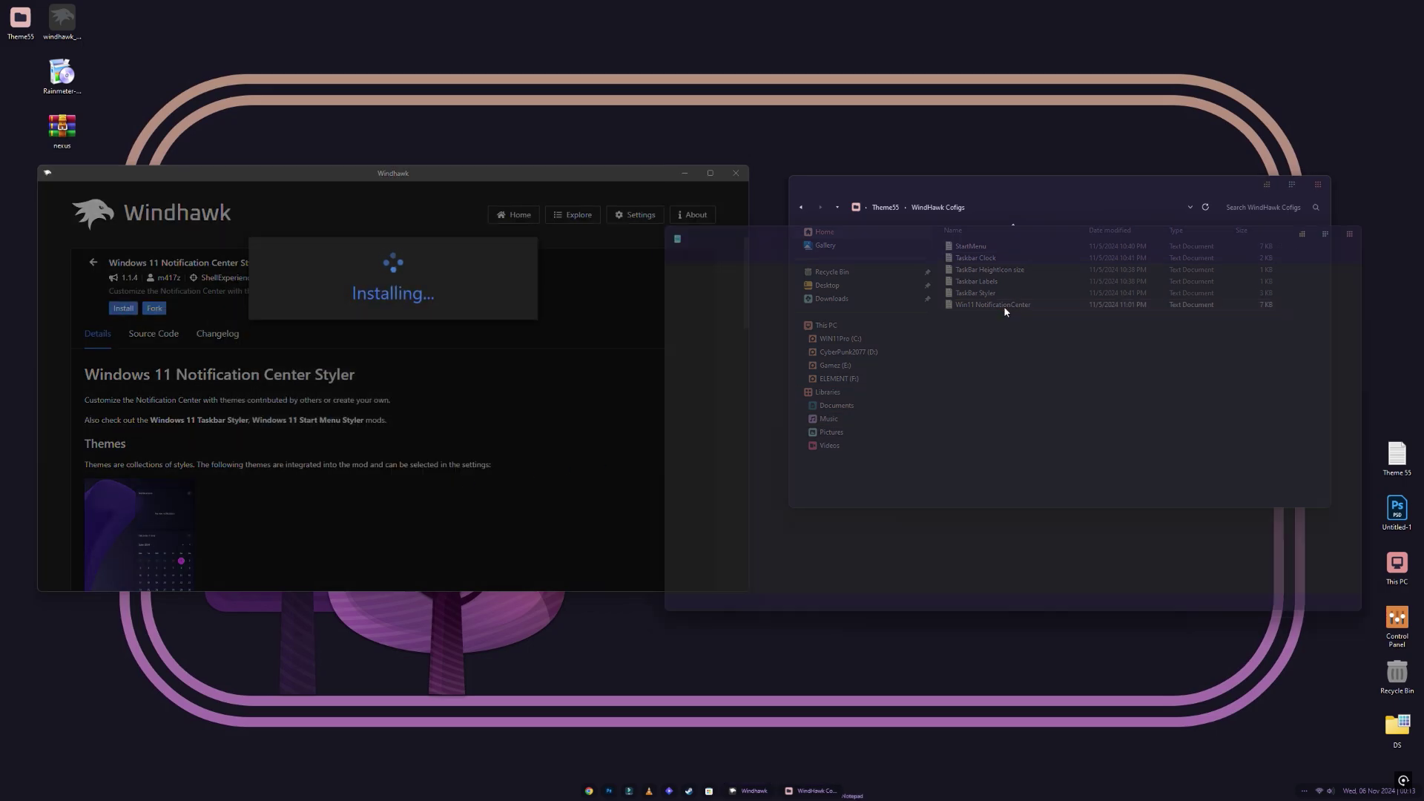
{"action": "left_click_drag", "start_coordinate": [655, 268], "coordinate": [1093, 658]}
{"action": "right_click", "coordinate": [743, 396]}
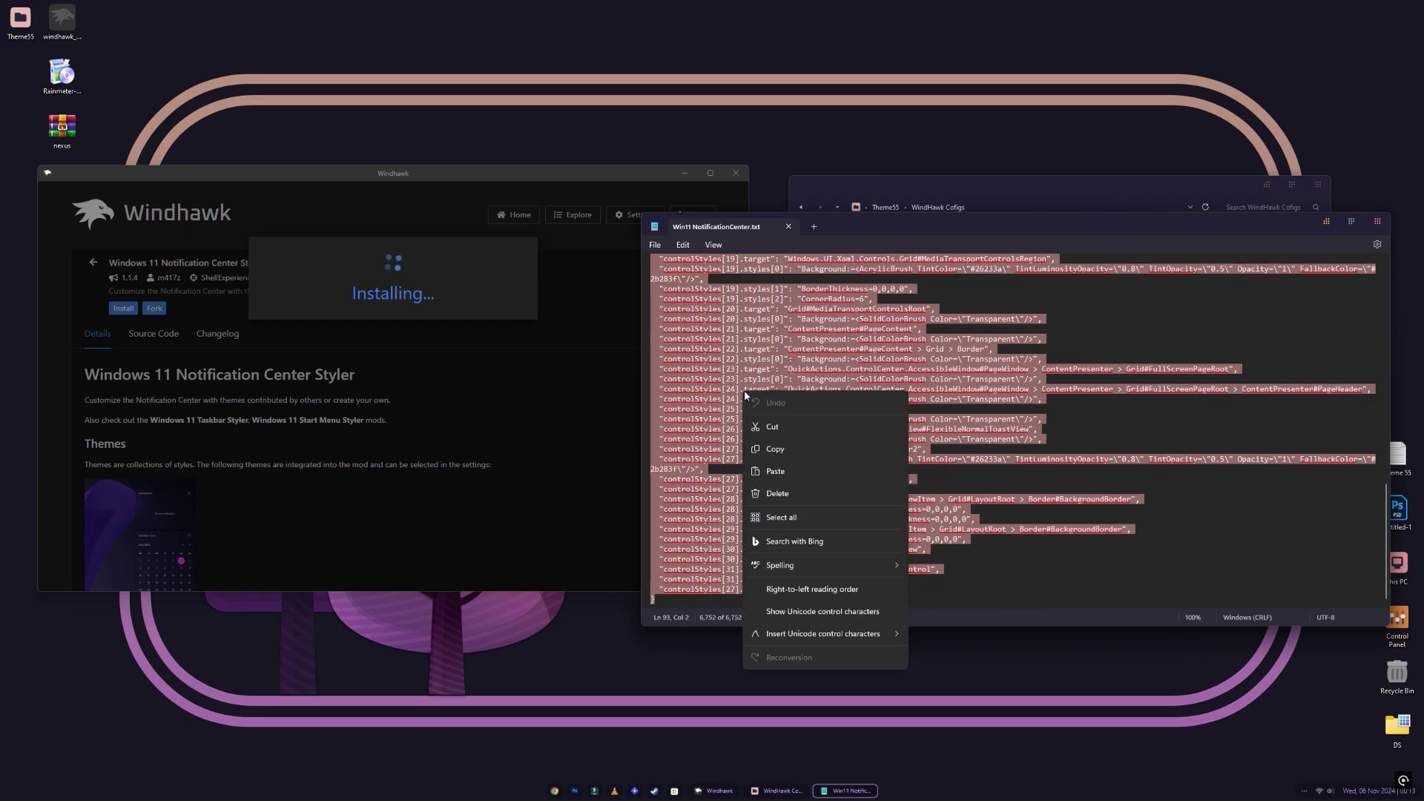
{"action": "left_click", "coordinate": [785, 451]}
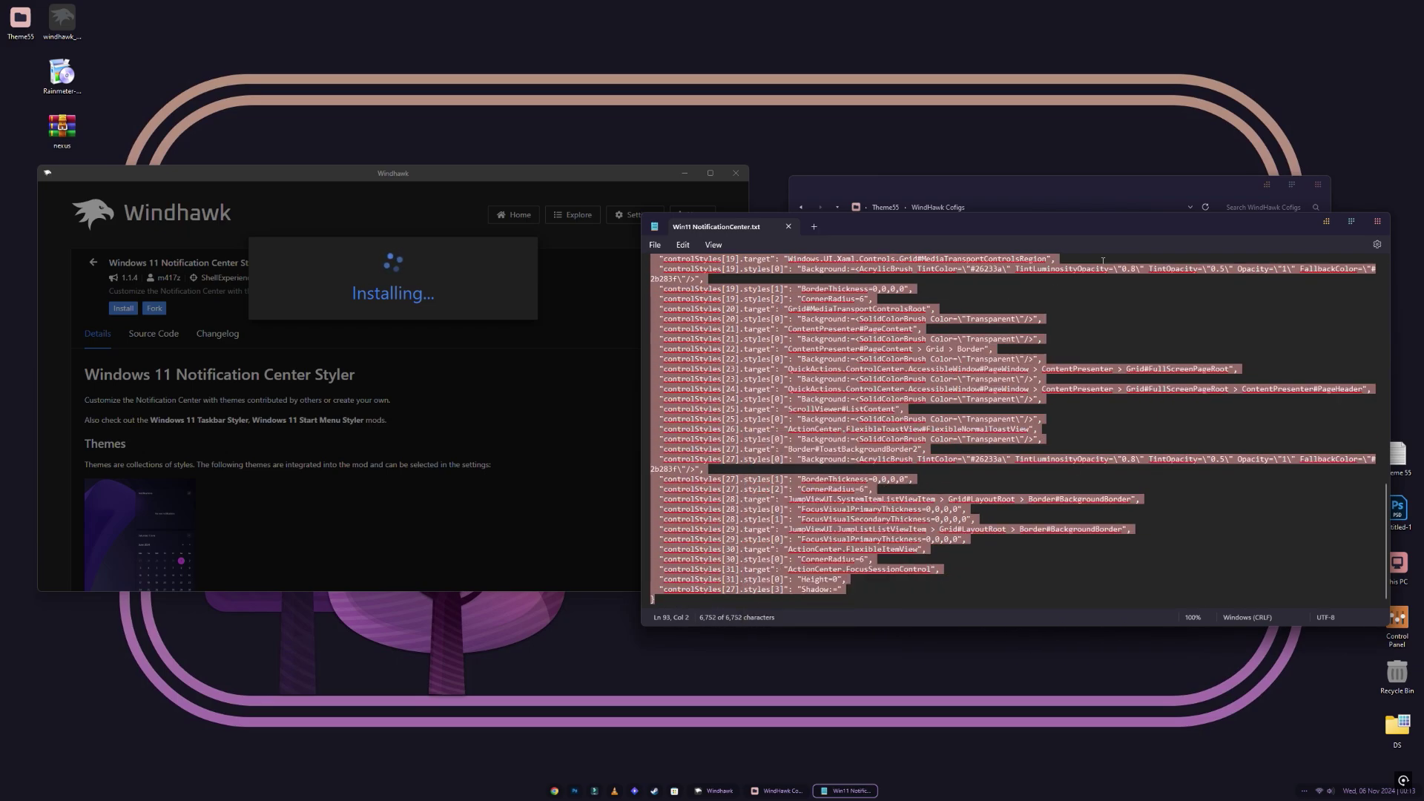
{"action": "left_click", "coordinate": [791, 227]}
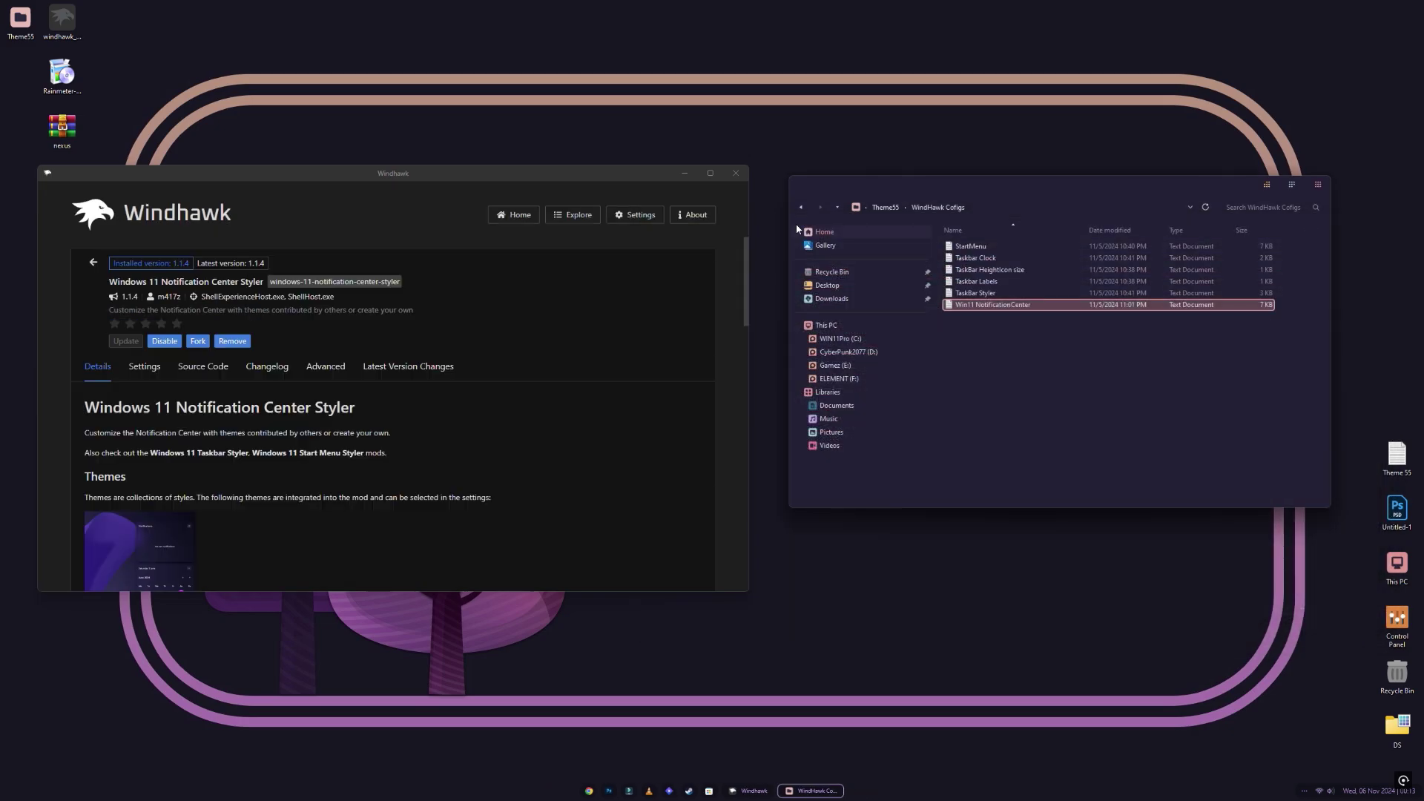
Replace the Windows 11 Notification Center Styler's mod settings with the copied configuration and save them
{"action": "left_click", "coordinate": [330, 368]}
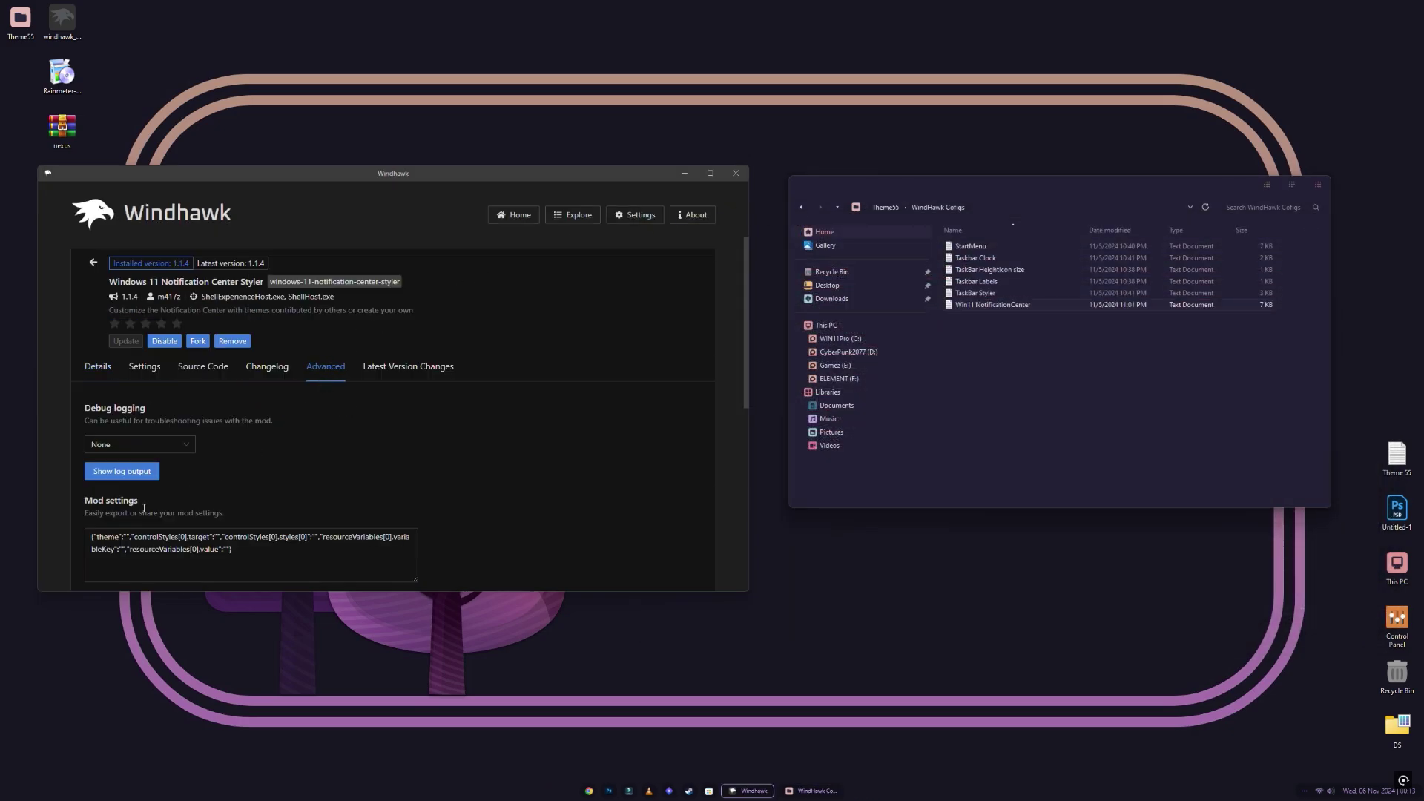
{"action": "left_click_drag", "start_coordinate": [91, 538], "coordinate": [233, 549]}
{"action": "scroll", "coordinate": [293, 528], "scroll_direction": "down", "scroll_amount": 2}
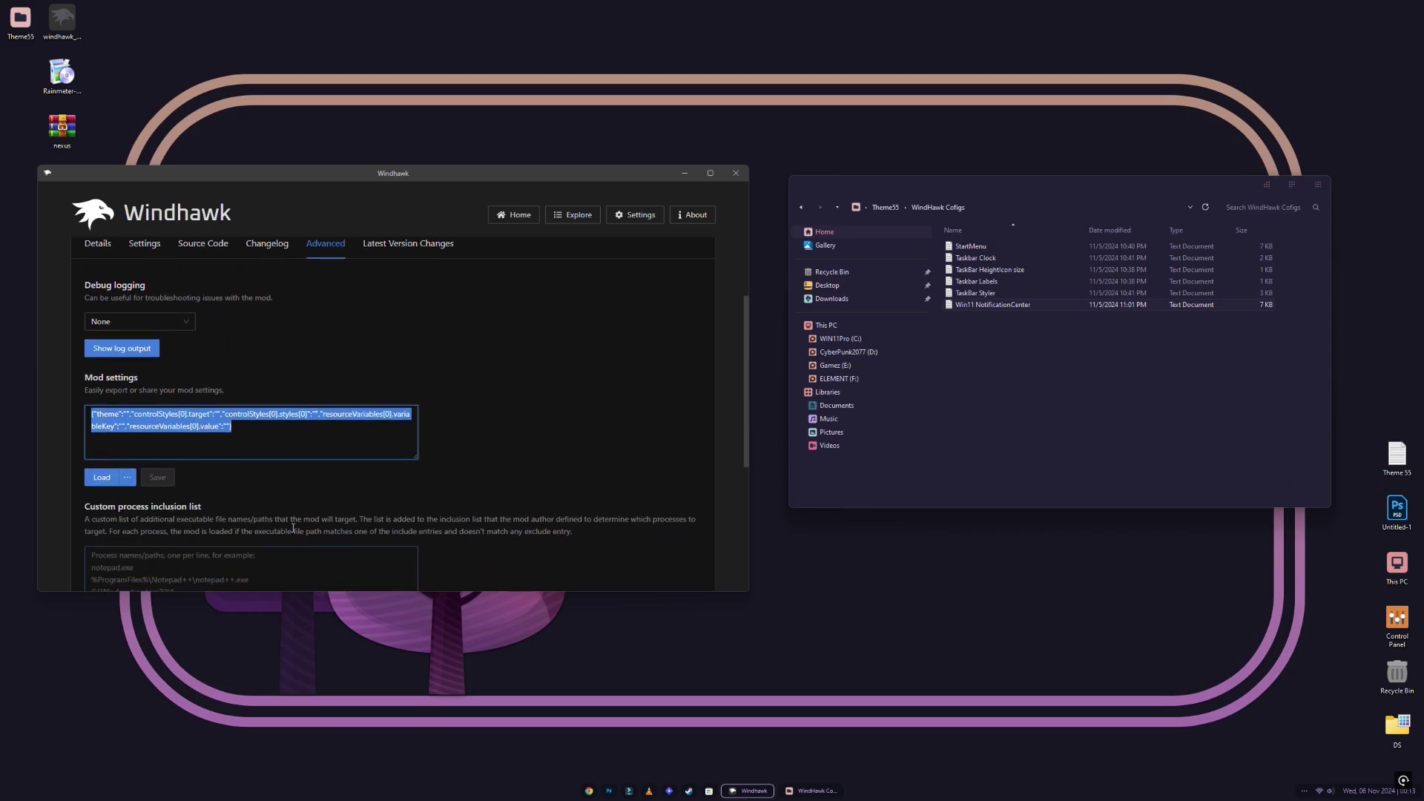
{"action": "right_click", "coordinate": [175, 416]}
{"action": "left_click", "coordinate": [194, 467]}
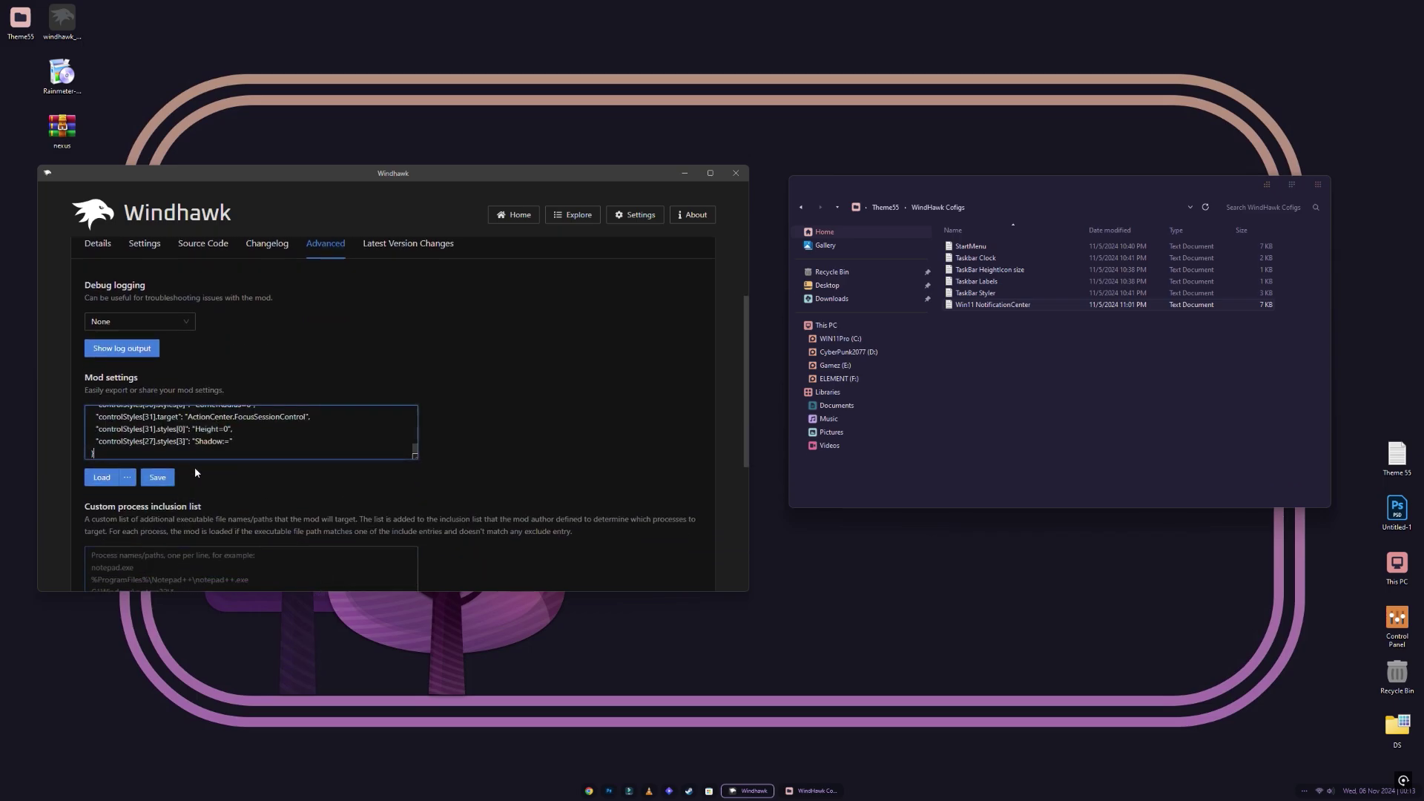
{"action": "left_click", "coordinate": [159, 477]}
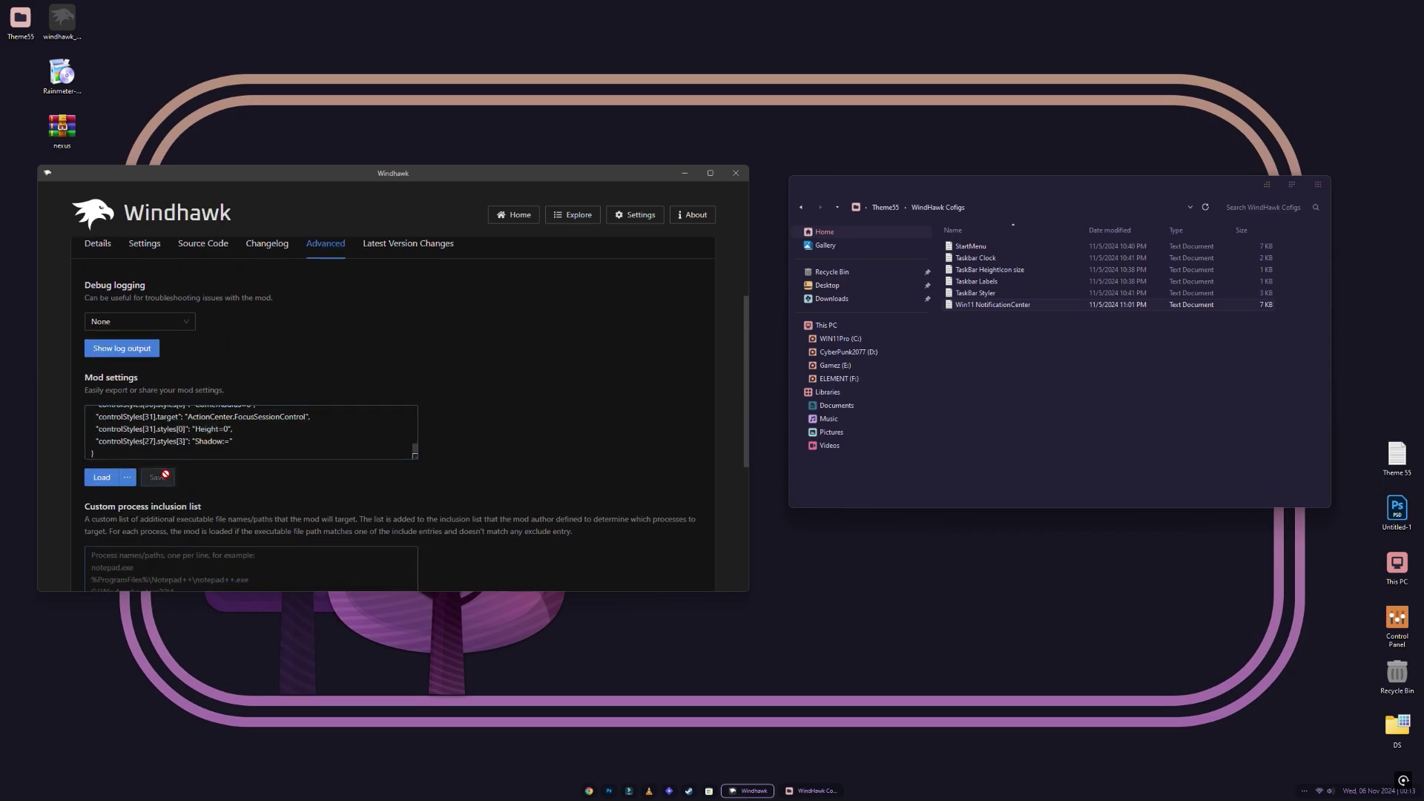
Review the list of installed mods and check the styling of the notification center and calendar
{"action": "left_click", "coordinate": [583, 221]}
{"action": "left_click", "coordinate": [532, 217]}
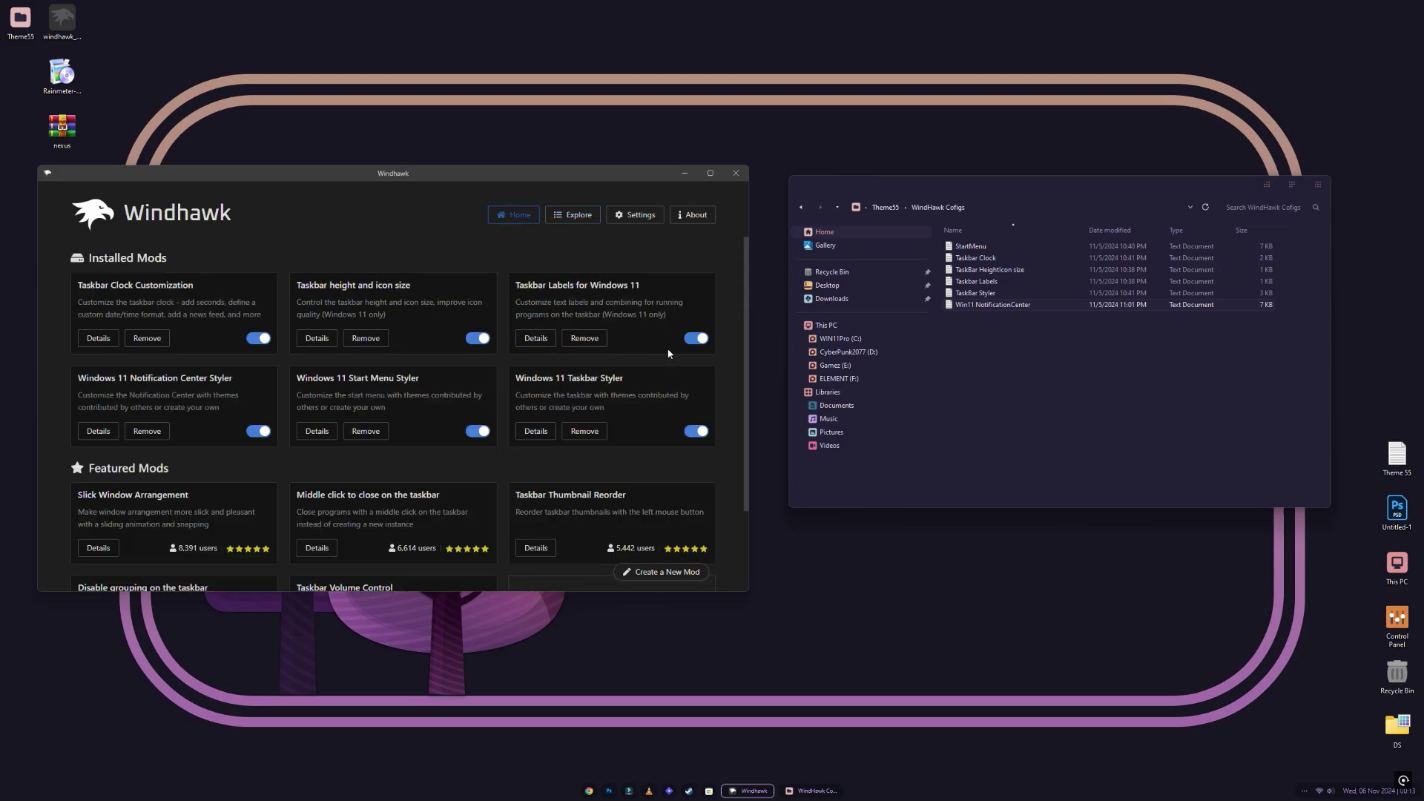
{"action": "left_click", "coordinate": [1366, 795]}
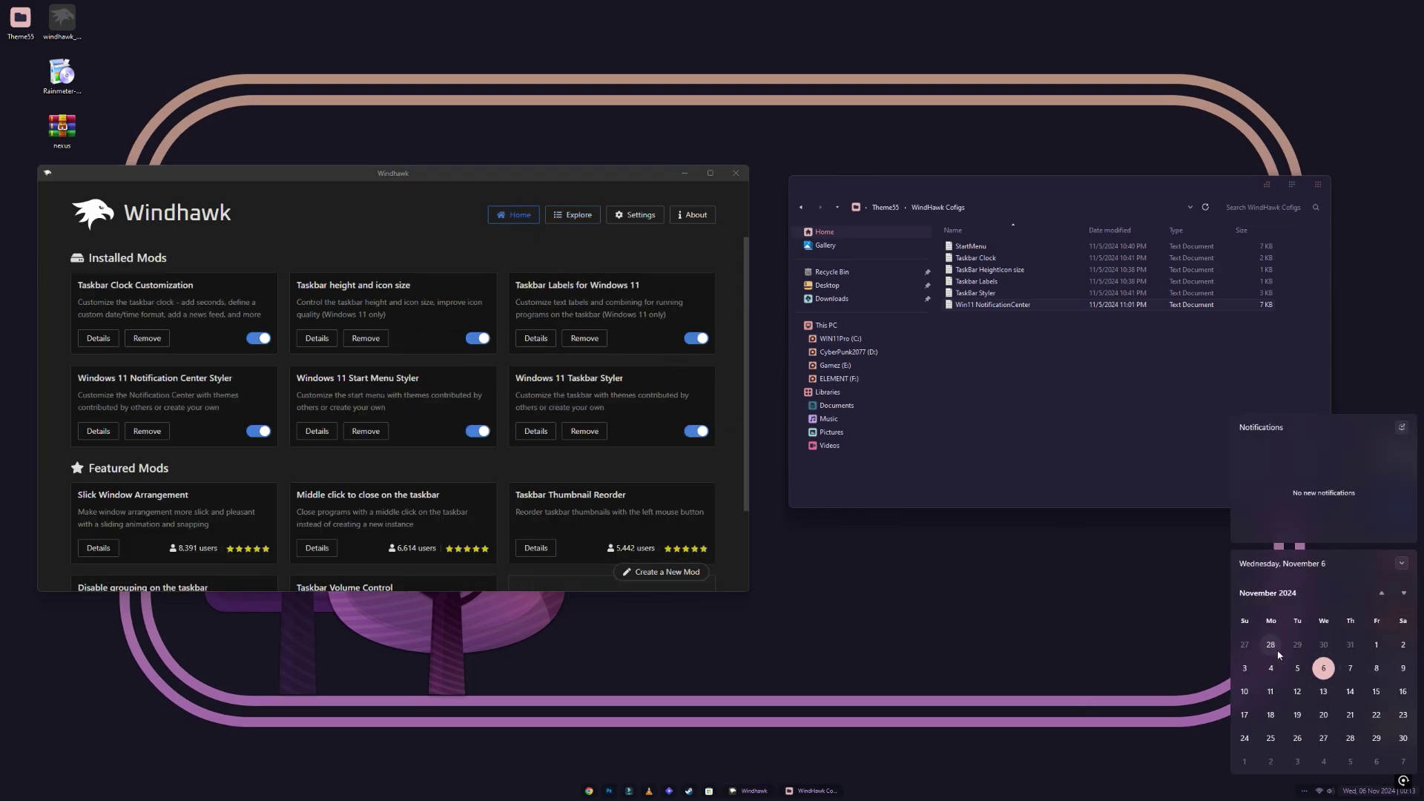
{"action": "left_click", "coordinate": [1157, 590]}
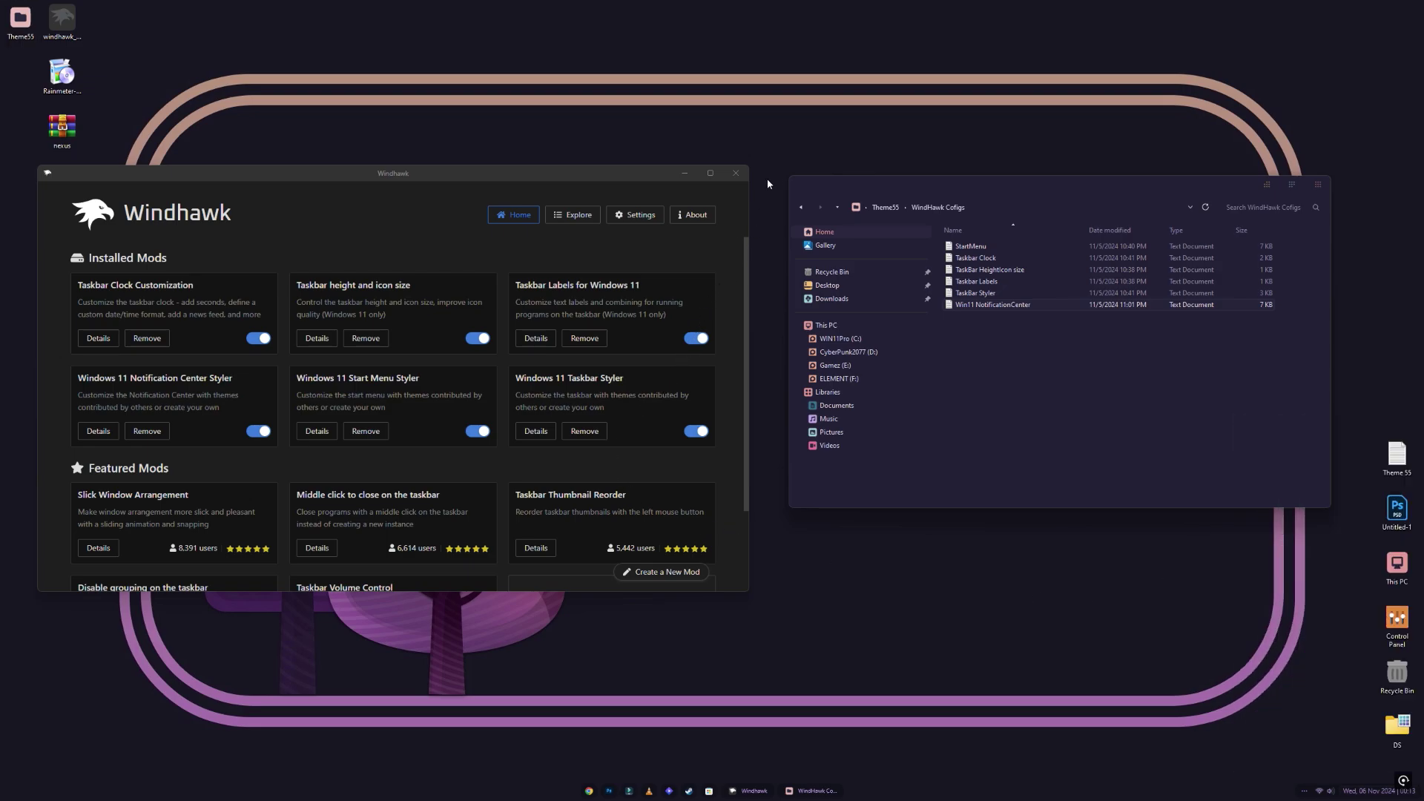
Close Windhawk and the WindHawk Cofigs folder window, and open the Start menu to inspect its styling
{"action": "left_click", "coordinate": [738, 172]}
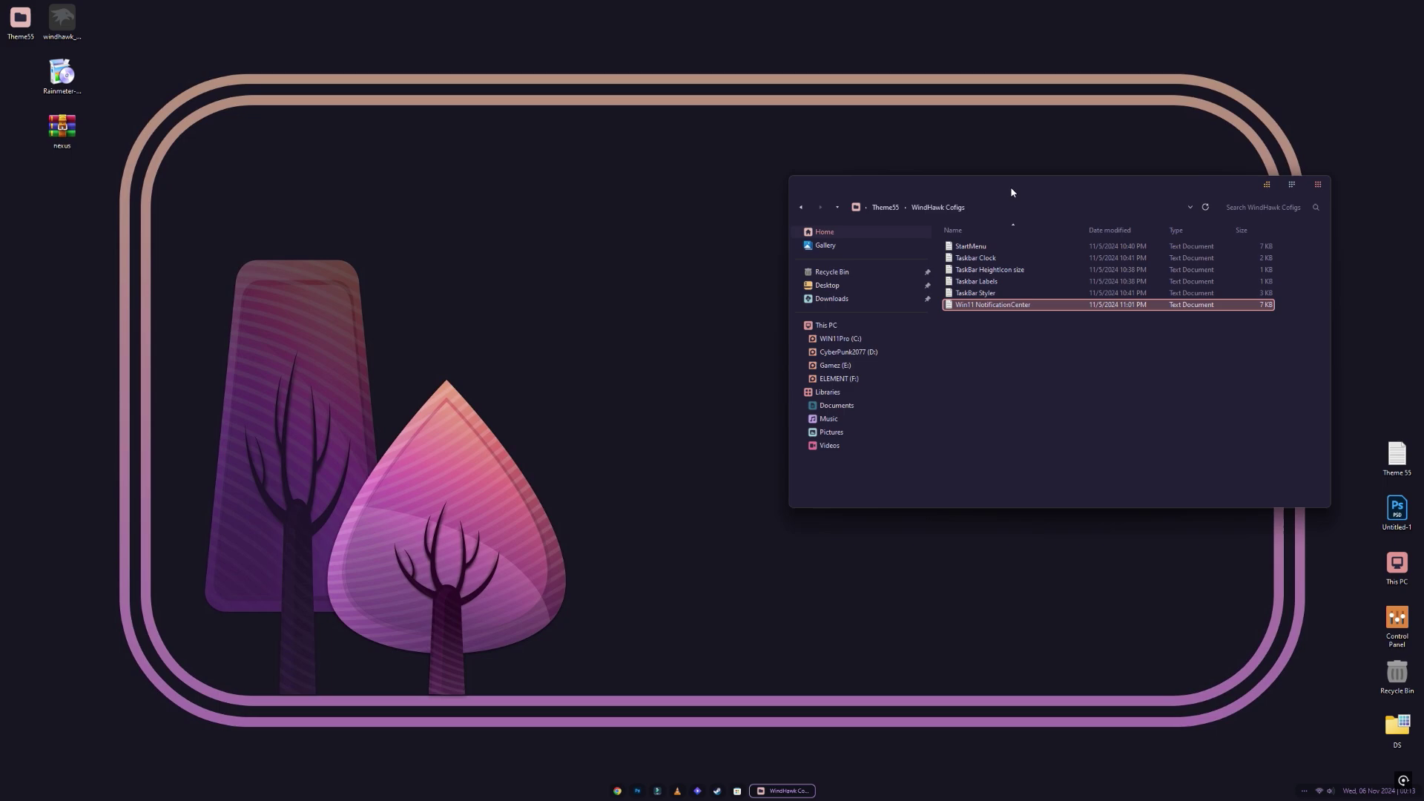
{"action": "left_click", "coordinate": [1318, 185]}
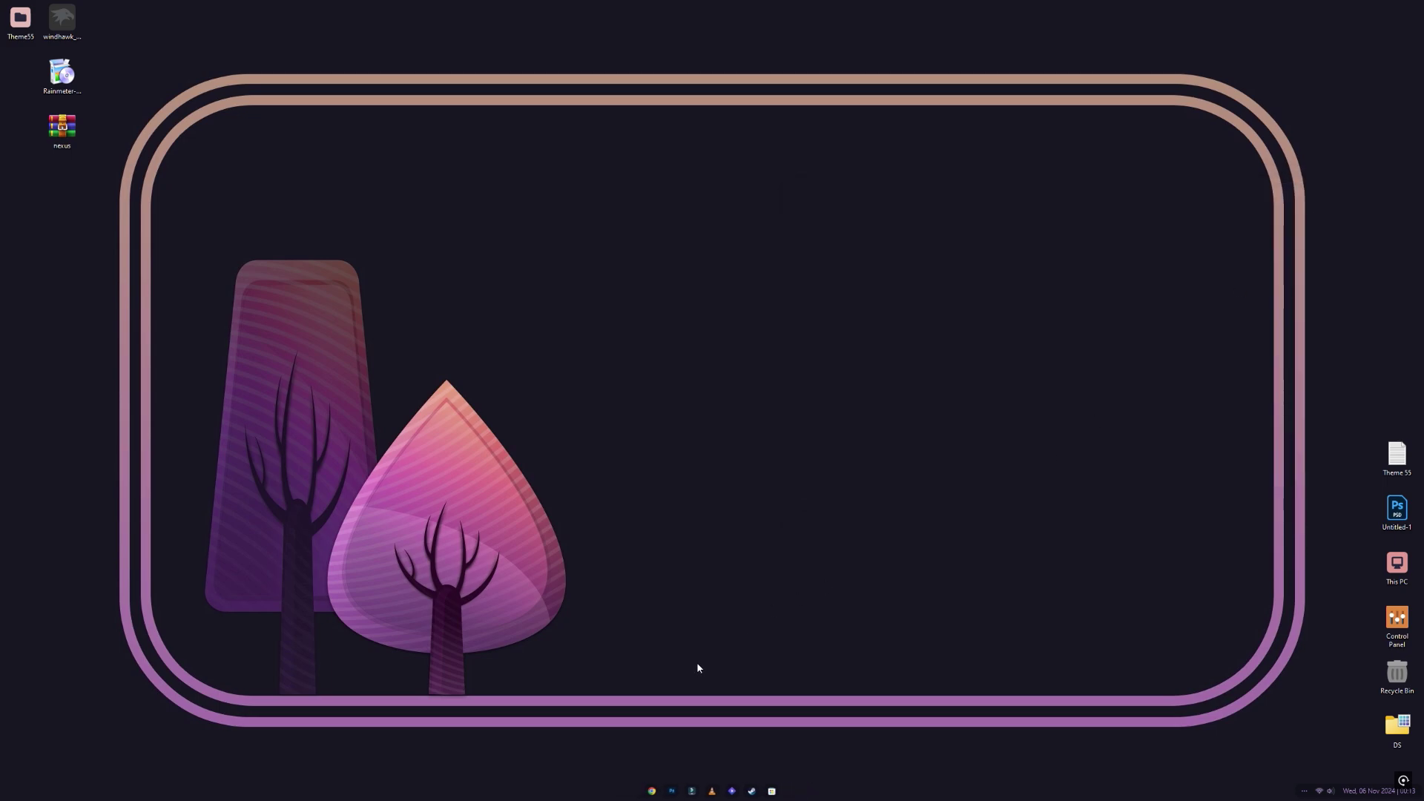
{"action": "key", "text": "super"}
{"action": "scroll", "coordinate": [692, 575], "scroll_direction": "down", "scroll_amount": 1}
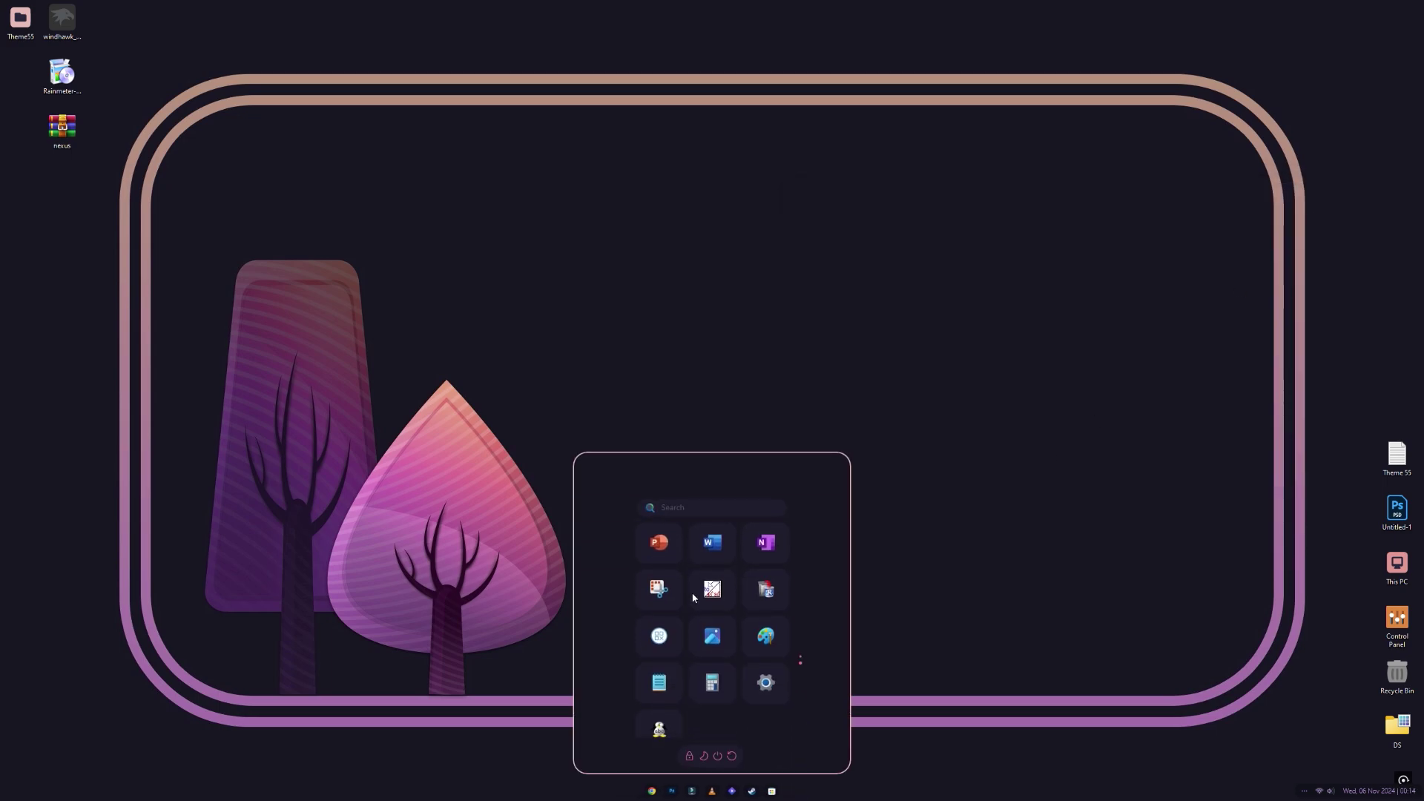
Close the Start menu and check the styling of the hidden system tray icons
{"action": "left_click", "coordinate": [466, 732]}
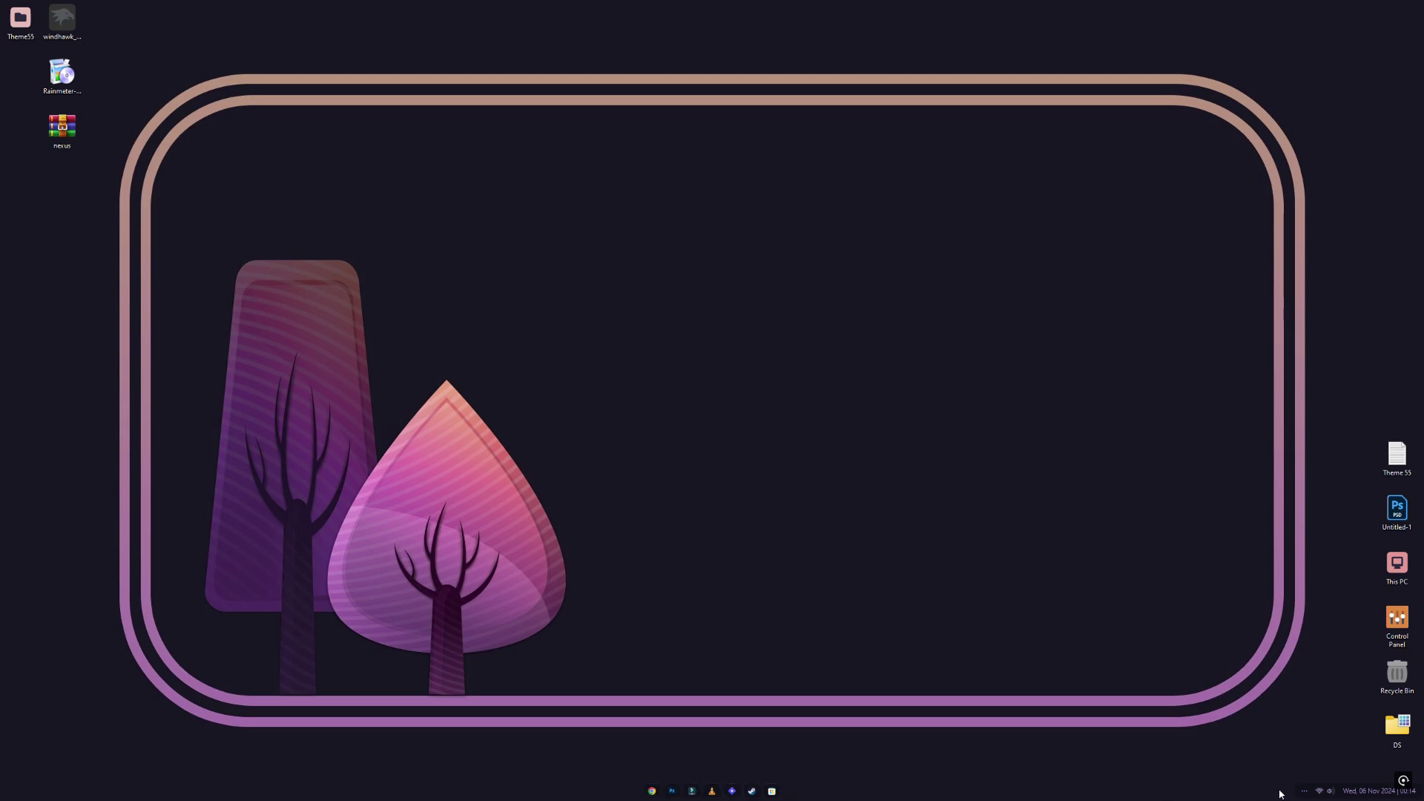
{"action": "left_click", "coordinate": [1303, 792]}
{"action": "left_click", "coordinate": [1303, 792]}
Install Rainmeter from the desktop setup file using the standard installation and default options, and finish the setup
{"action": "double_click", "coordinate": [62, 73]}
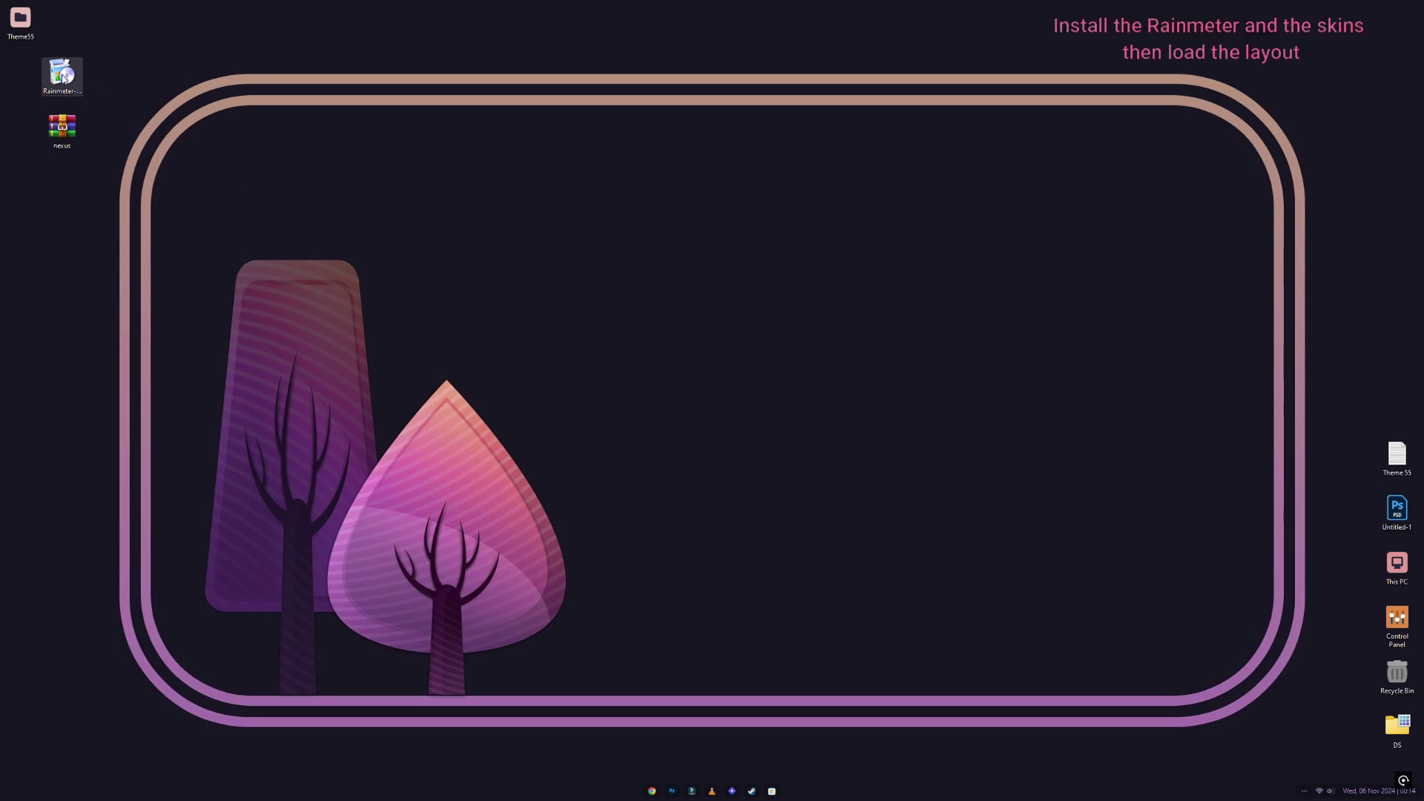
{"action": "left_click", "coordinate": [701, 420]}
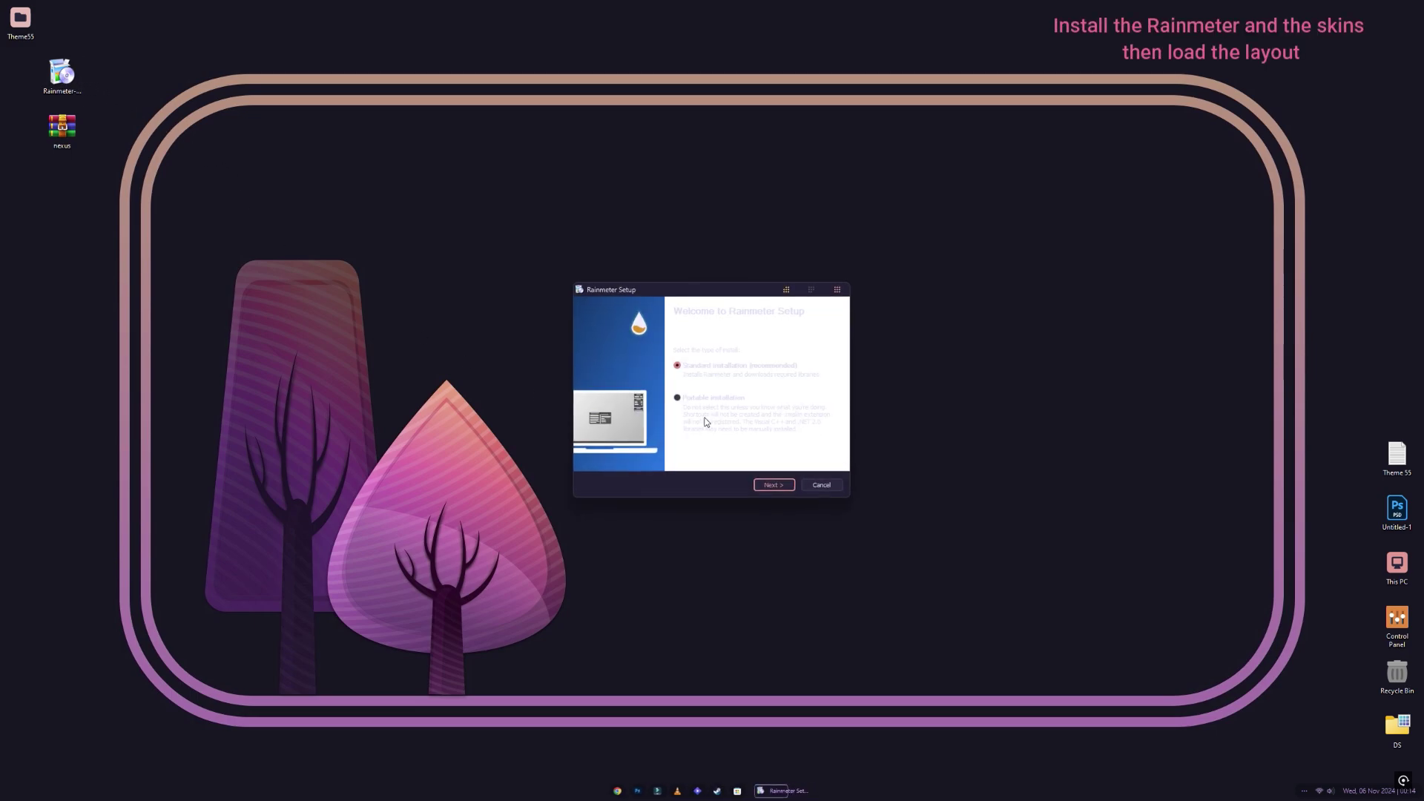
{"action": "left_click", "coordinate": [777, 485]}
{"action": "left_click", "coordinate": [777, 485]}
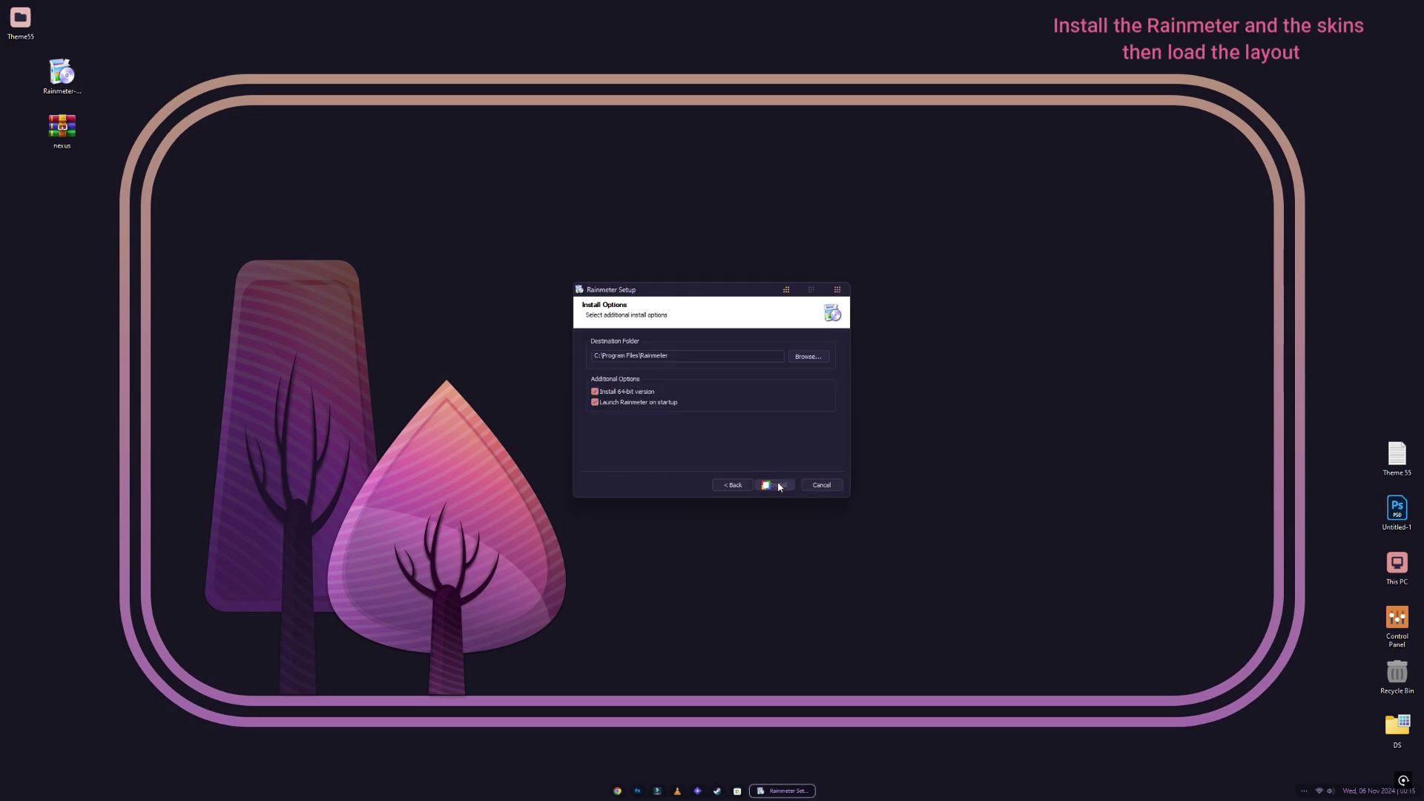
{"action": "left_click", "coordinate": [660, 490]}
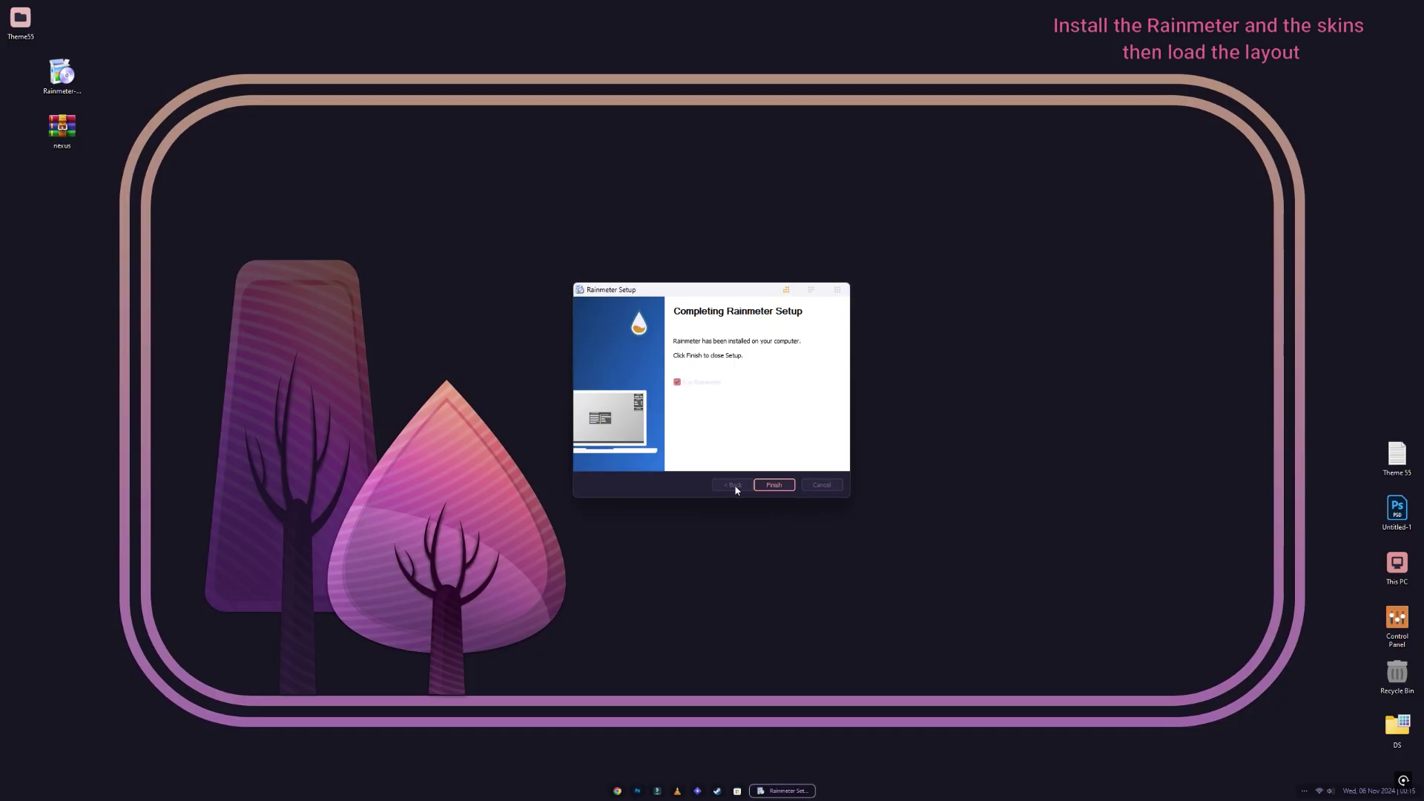
{"action": "left_click", "coordinate": [774, 484]}
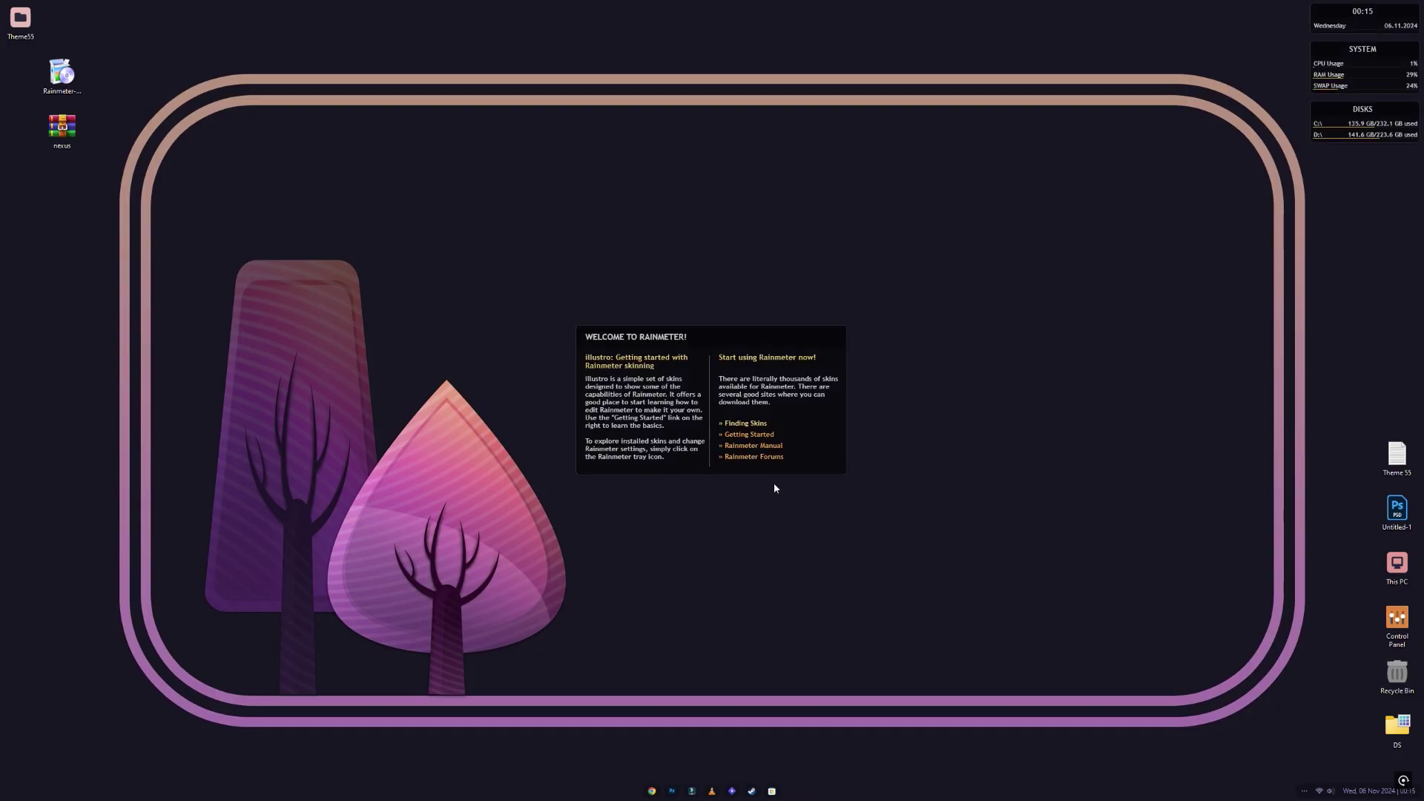
Unload the default illustro welcome, disk, system and clock skins from the desktop
{"action": "right_click", "coordinate": [687, 442]}
{"action": "left_click", "coordinate": [742, 572]}
{"action": "right_click", "coordinate": [1332, 115]}
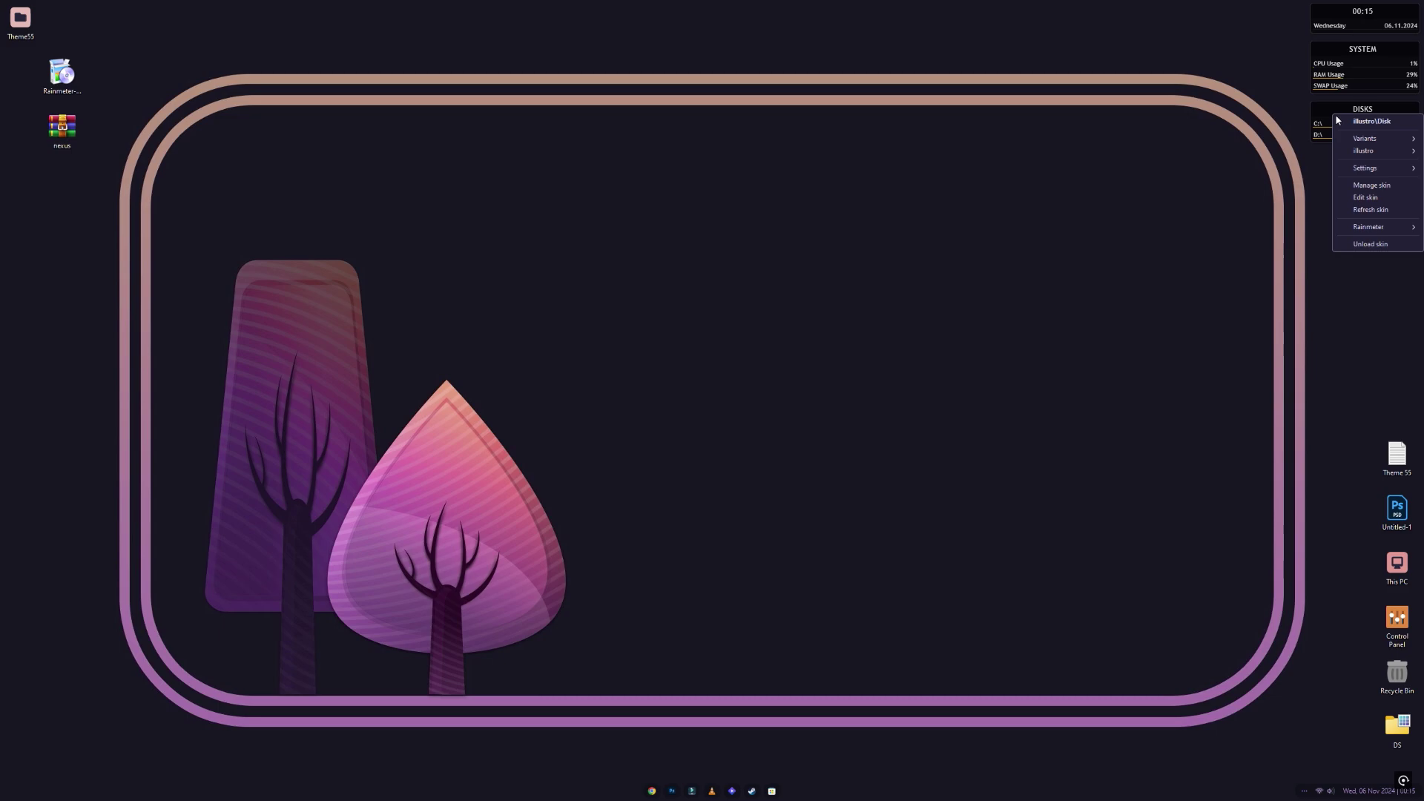
{"action": "left_click", "coordinate": [1361, 247]}
{"action": "right_click", "coordinate": [1350, 66]}
{"action": "left_click", "coordinate": [1361, 197]}
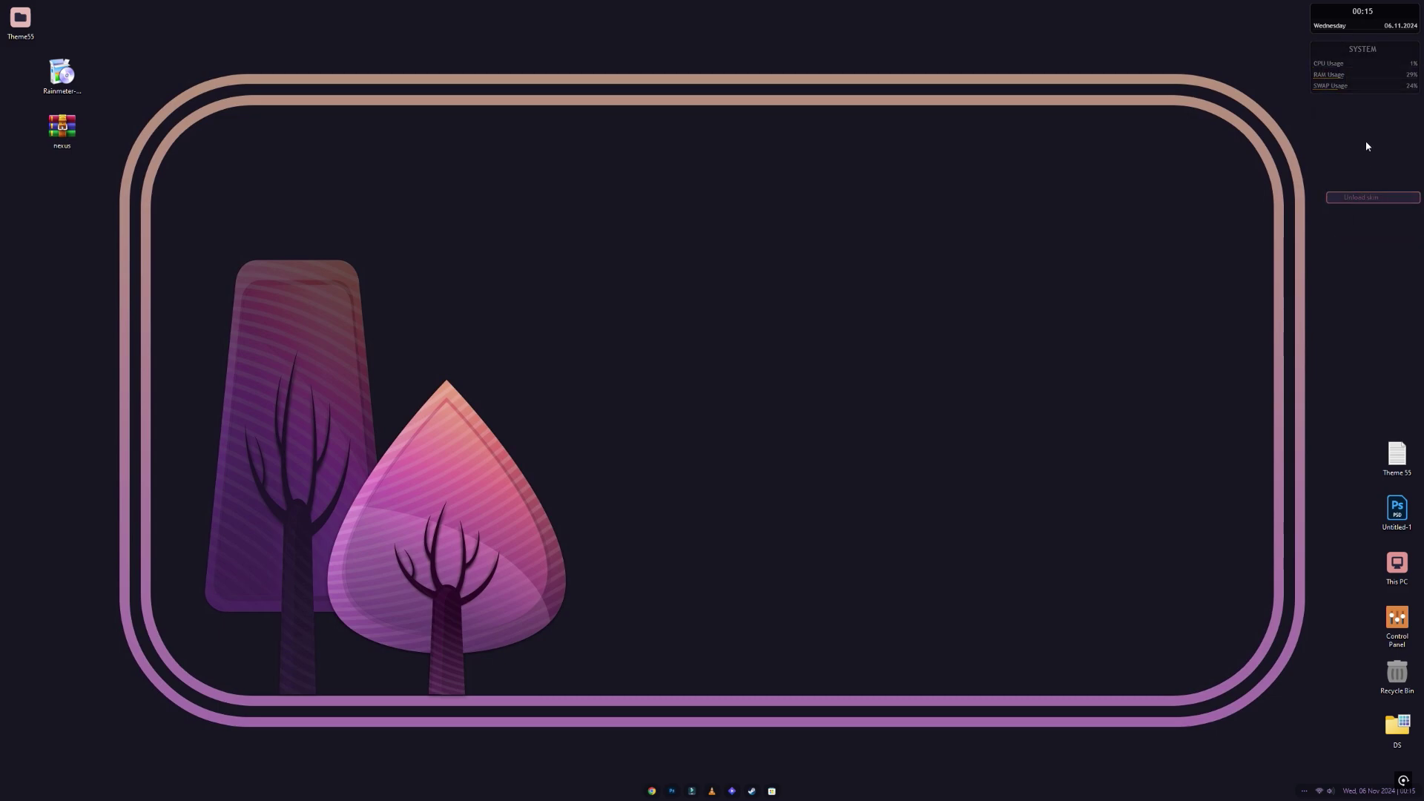
{"action": "right_click", "coordinate": [1358, 17]}
{"action": "left_click", "coordinate": [1372, 152]}
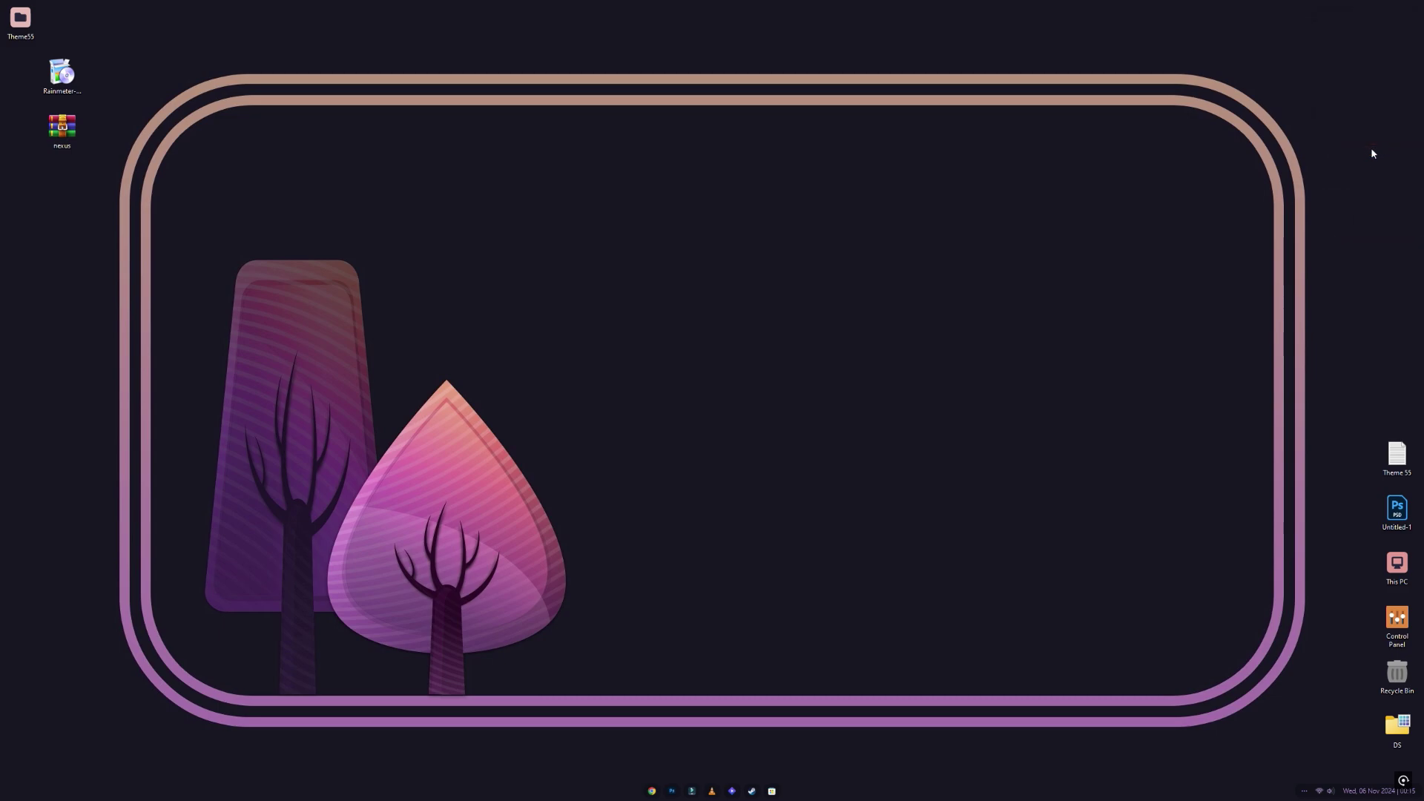
Install the Droptop_.rmskin package from the Rainmeter Skins folder inside Theme55
{"action": "double_click", "coordinate": [24, 20]}
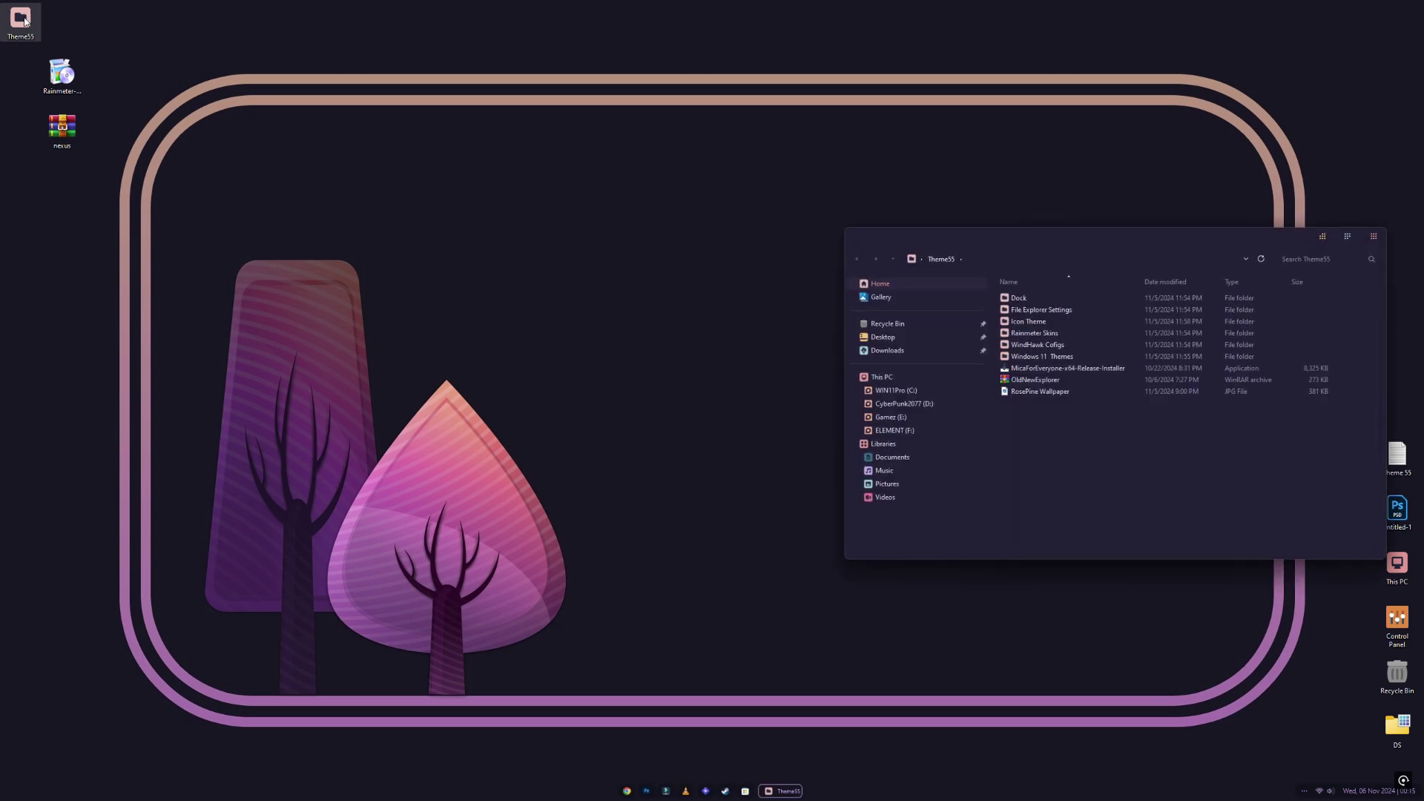
{"action": "double_click", "coordinate": [1014, 335]}
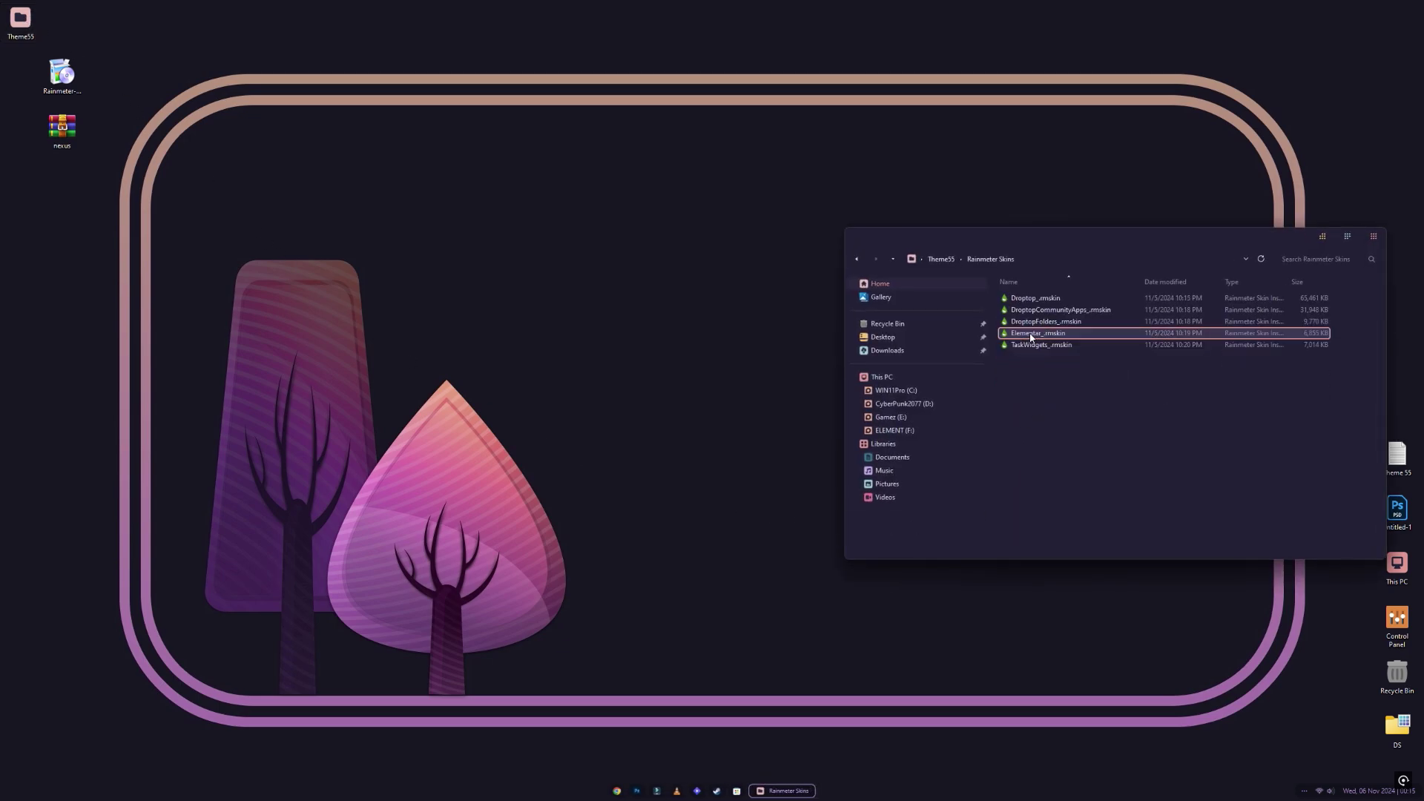
{"action": "double_click", "coordinate": [1053, 299]}
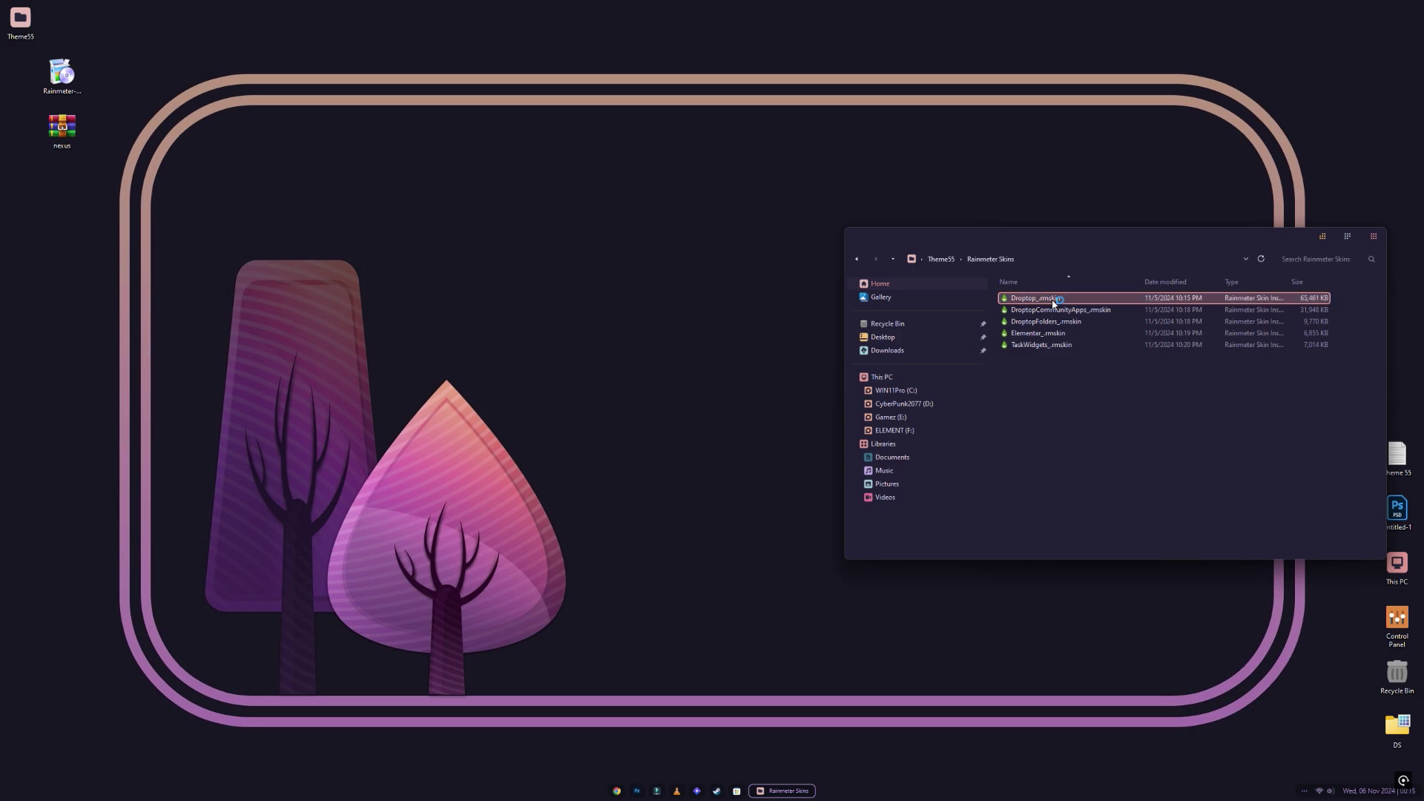
{"action": "left_click", "coordinate": [760, 482]}
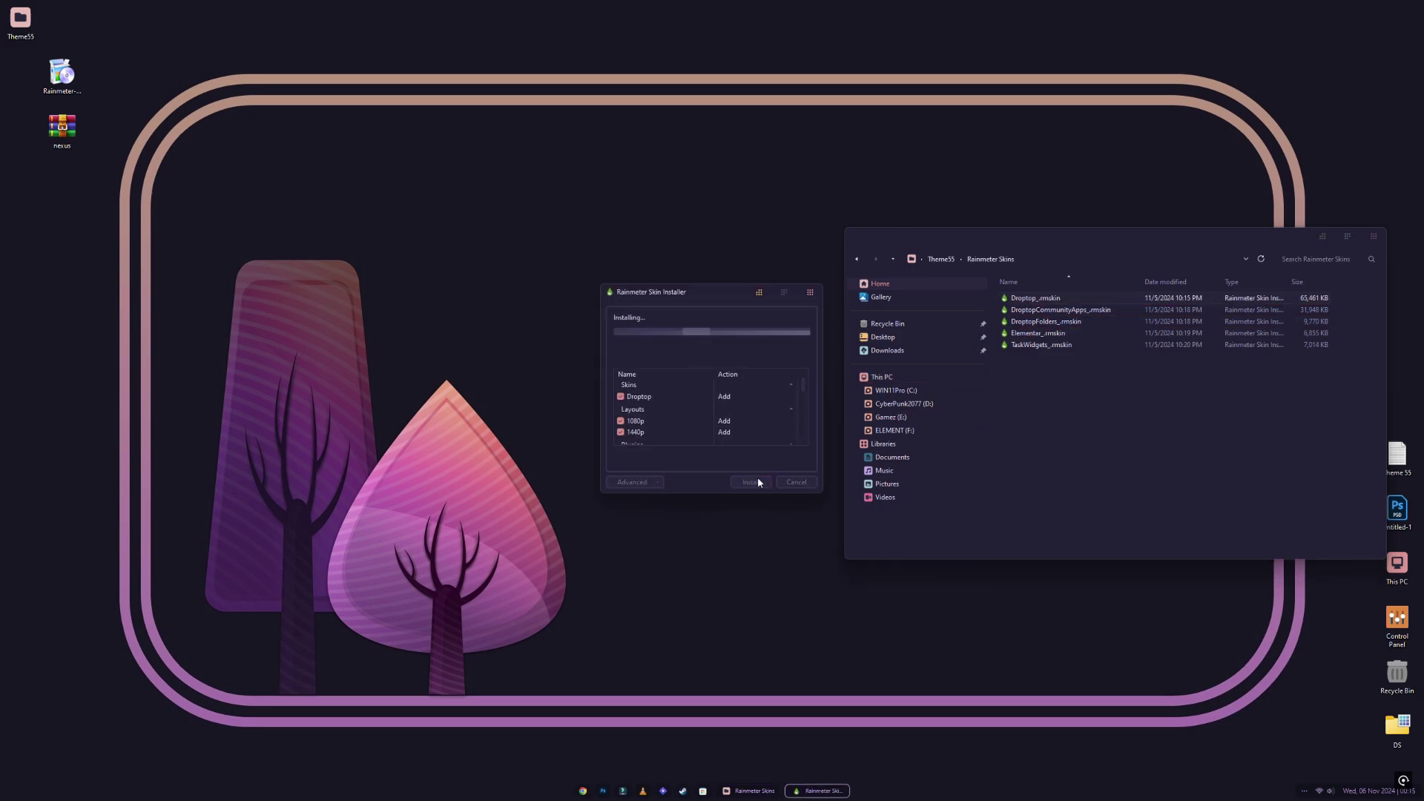
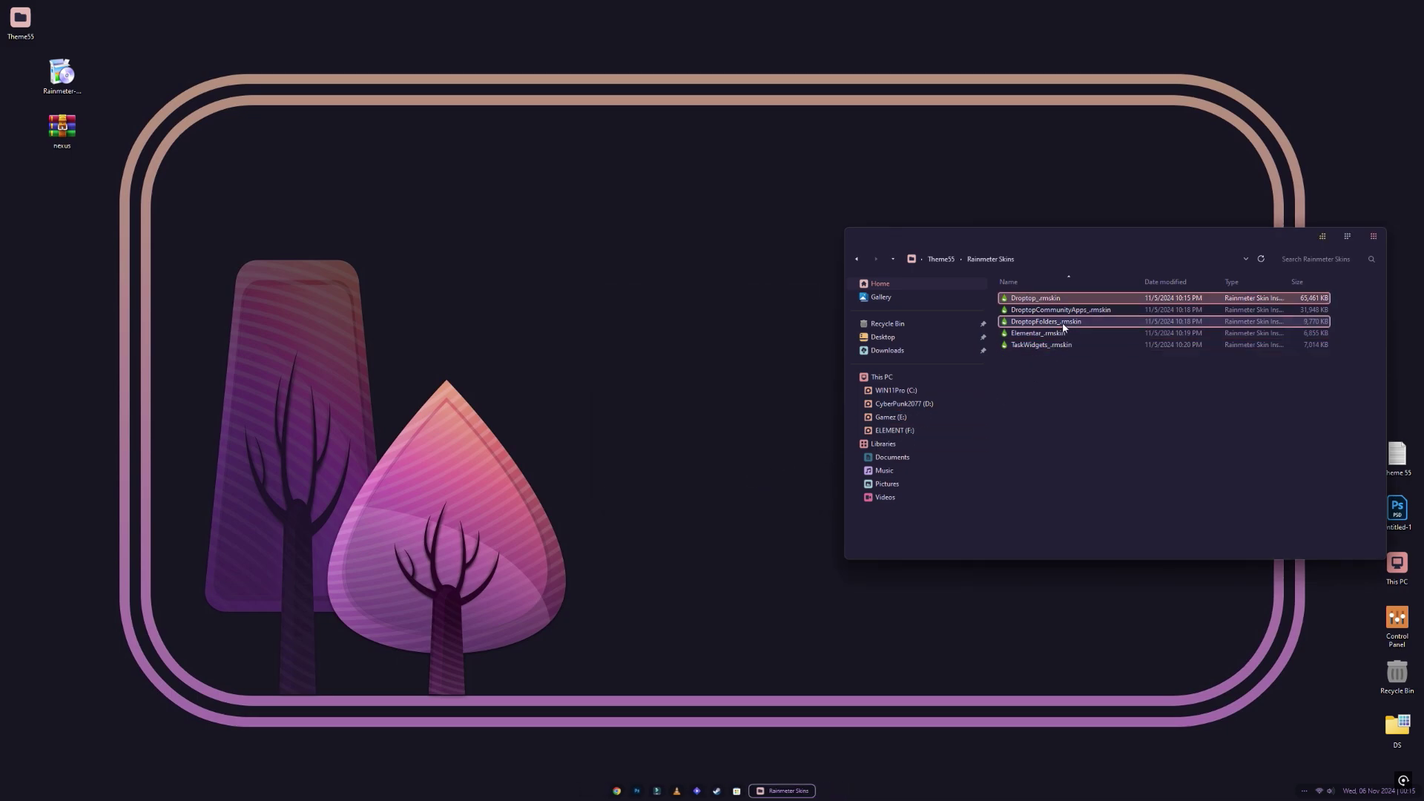
Install the DroptopCommunityApps and DroptopFolders skin packages with all their included components
{"action": "left_click", "coordinate": [1032, 314]}
{"action": "double_click", "coordinate": [1032, 314]}
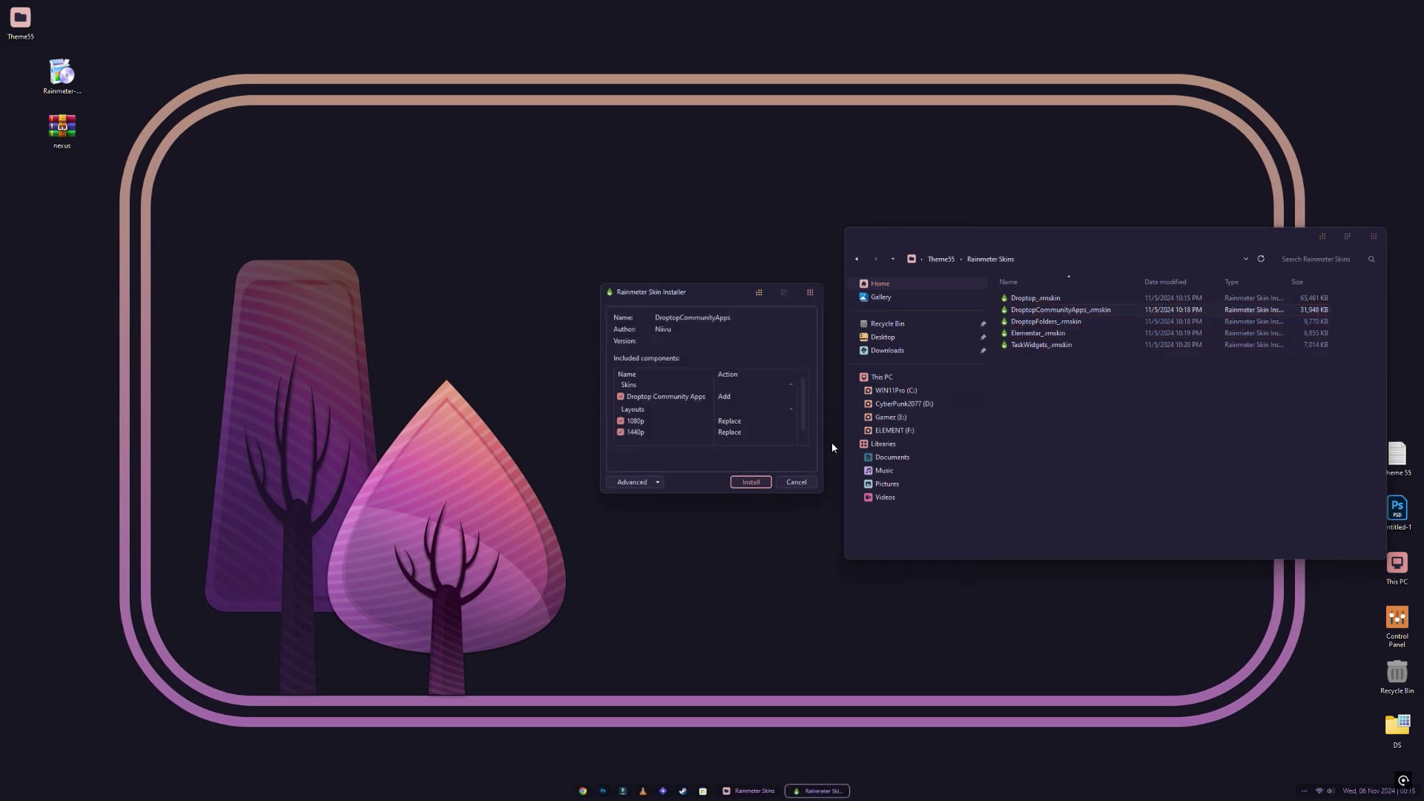
{"action": "left_click", "coordinate": [764, 482]}
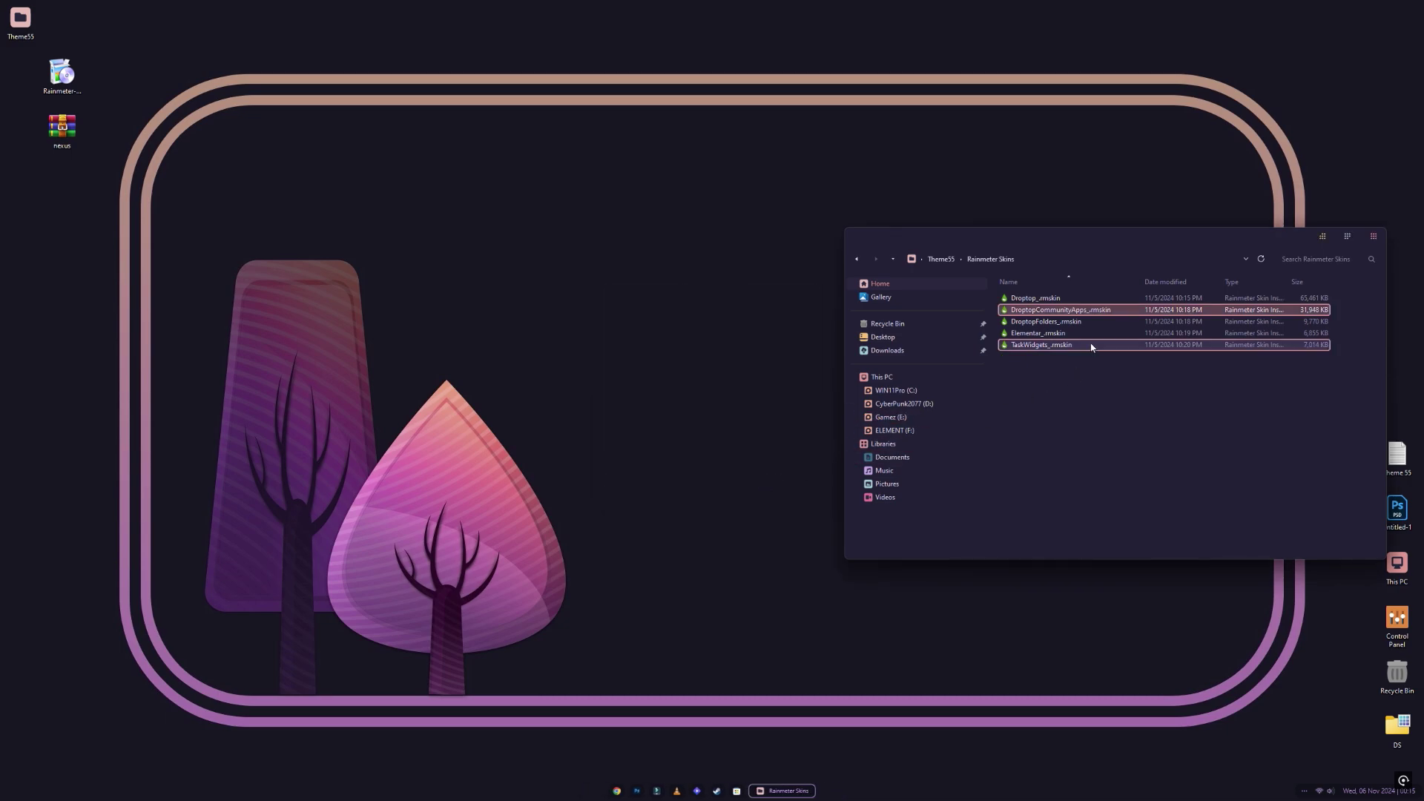
{"action": "left_click", "coordinate": [1042, 323]}
{"action": "double_click", "coordinate": [1041, 324]}
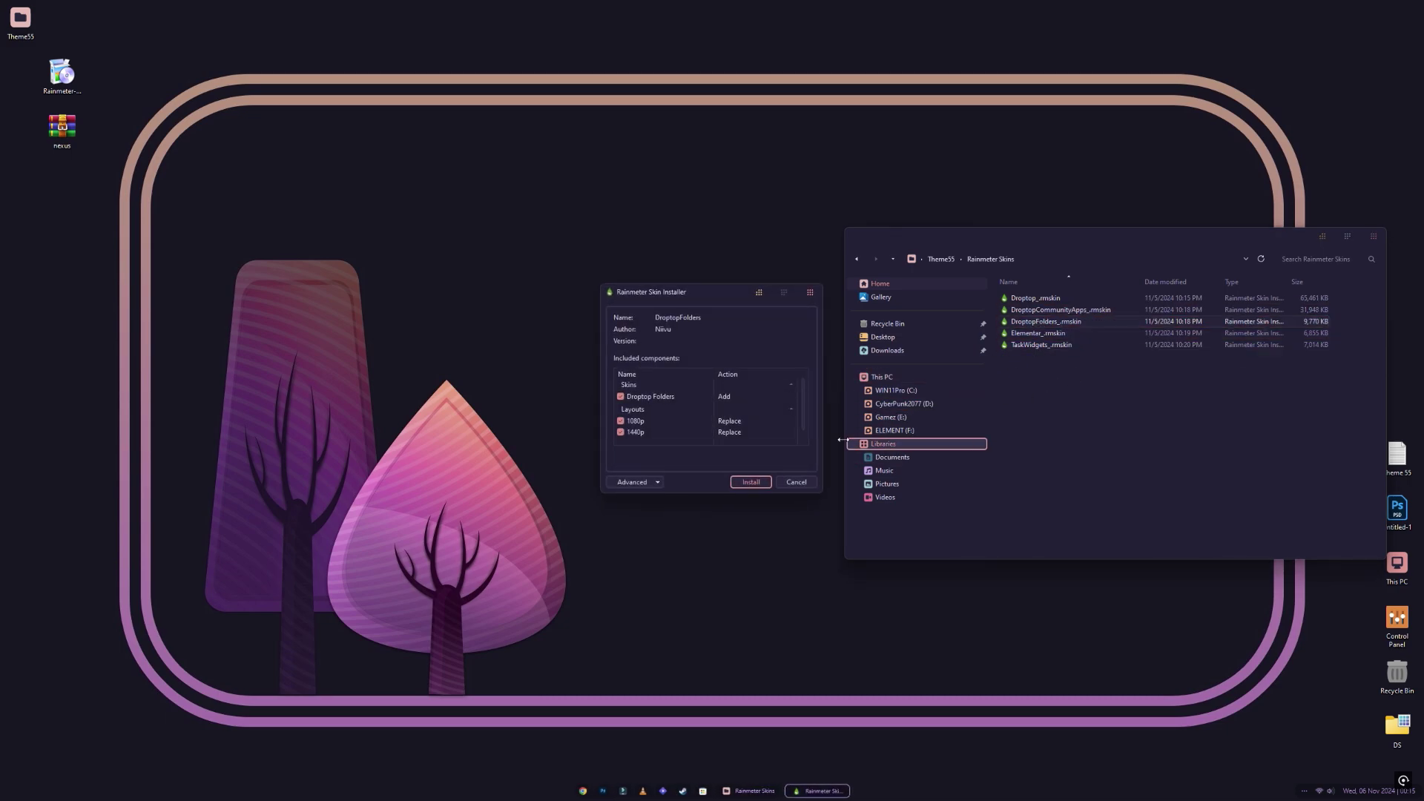
{"action": "left_click", "coordinate": [755, 482]}
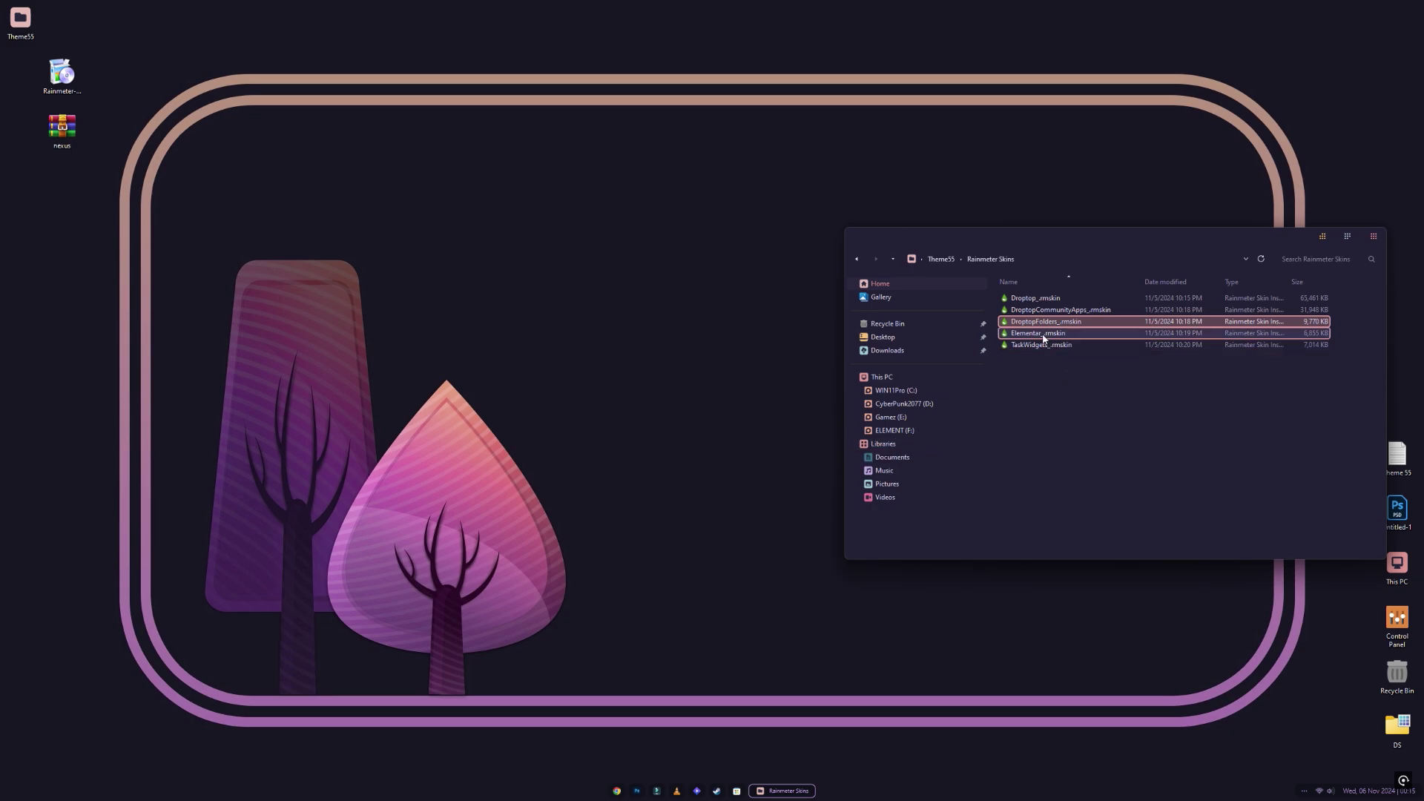
Install the Elementar and TaskWidgets skin packages, and close the Rainmeter Skins folder window
{"action": "double_click", "coordinate": [1038, 333]}
{"action": "left_click", "coordinate": [751, 482]}
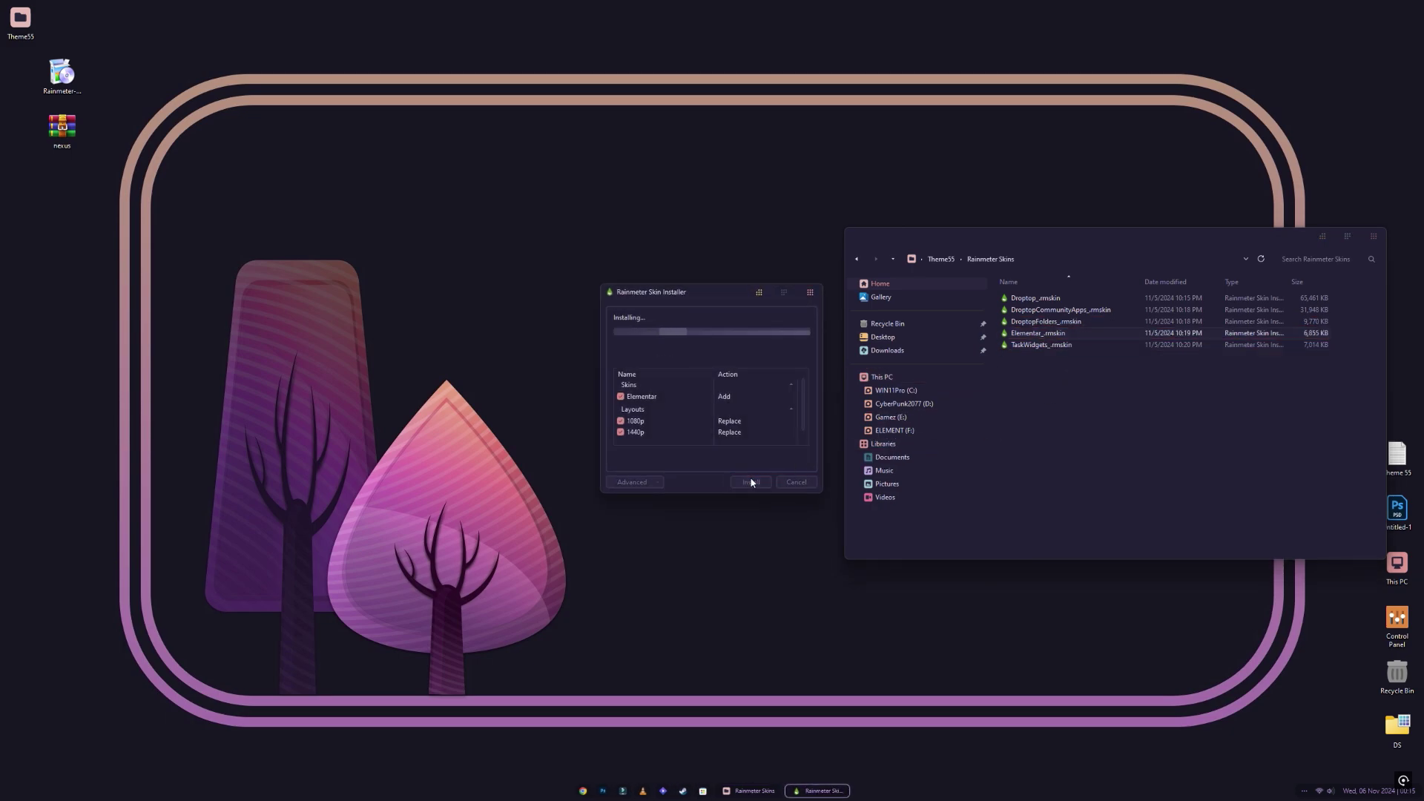
{"action": "double_click", "coordinate": [1041, 345]}
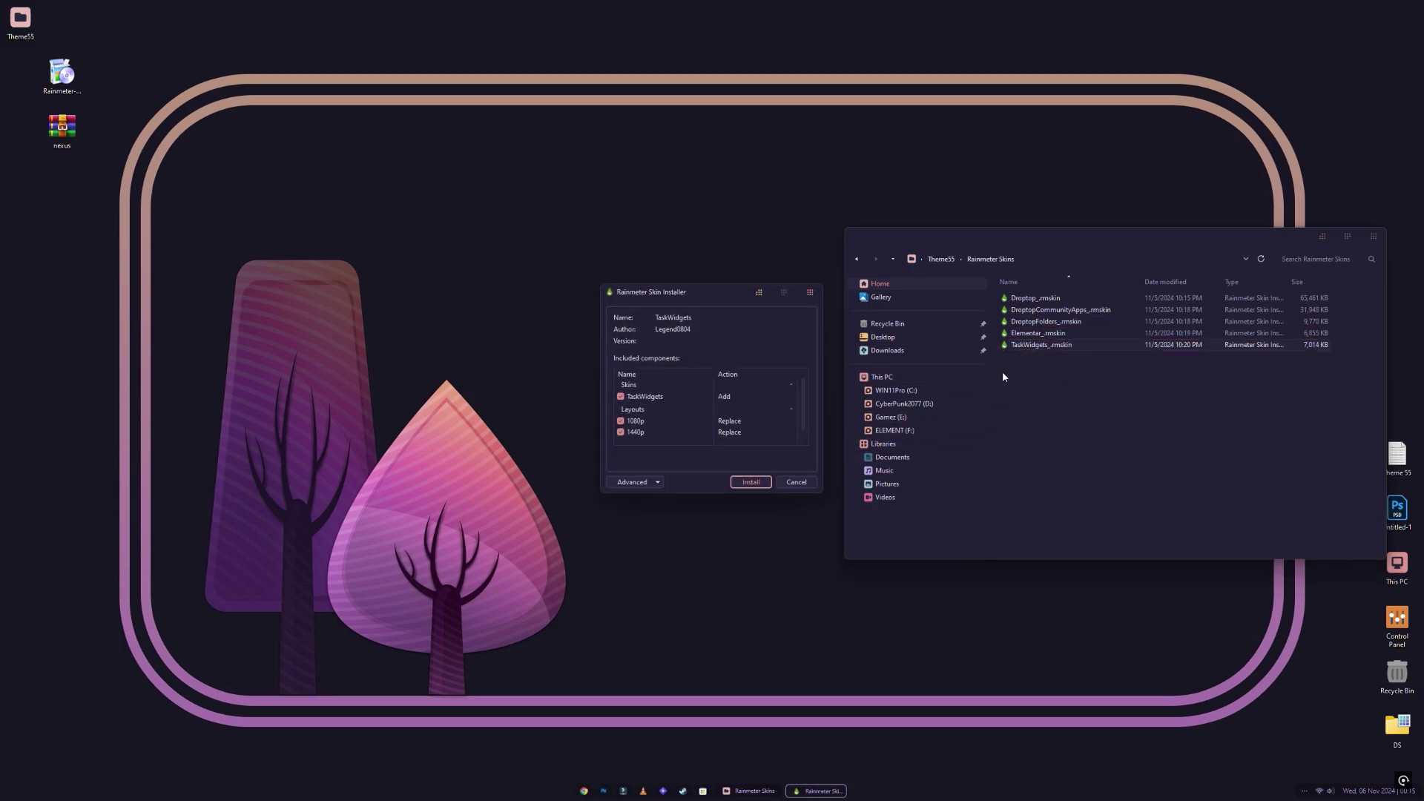
{"action": "left_click", "coordinate": [752, 482]}
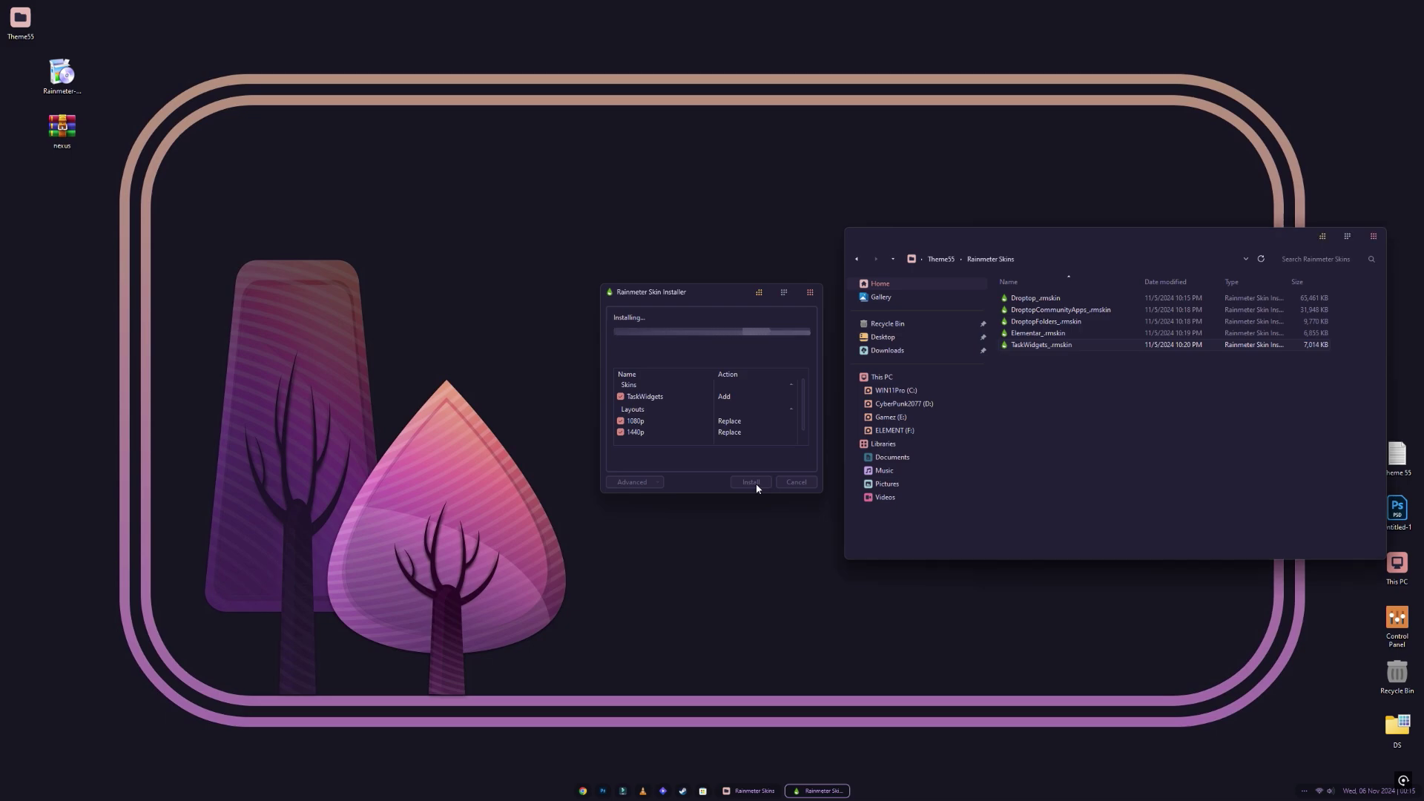
{"action": "left_click", "coordinate": [1373, 236]}
Load the saved 1440p layout in Rainmeter's management window and close the window
{"action": "left_click", "coordinate": [1303, 791]}
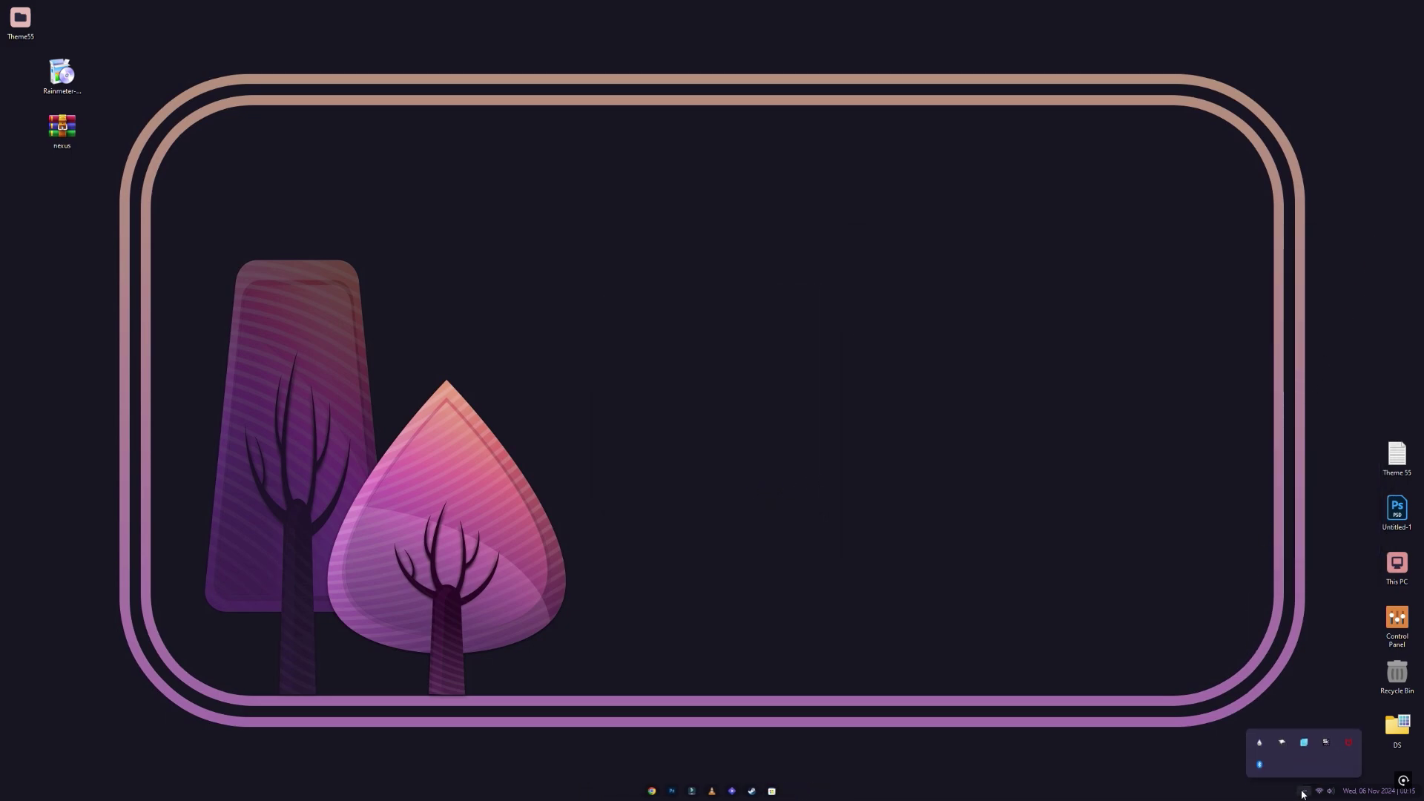
{"action": "right_click", "coordinate": [1261, 740]}
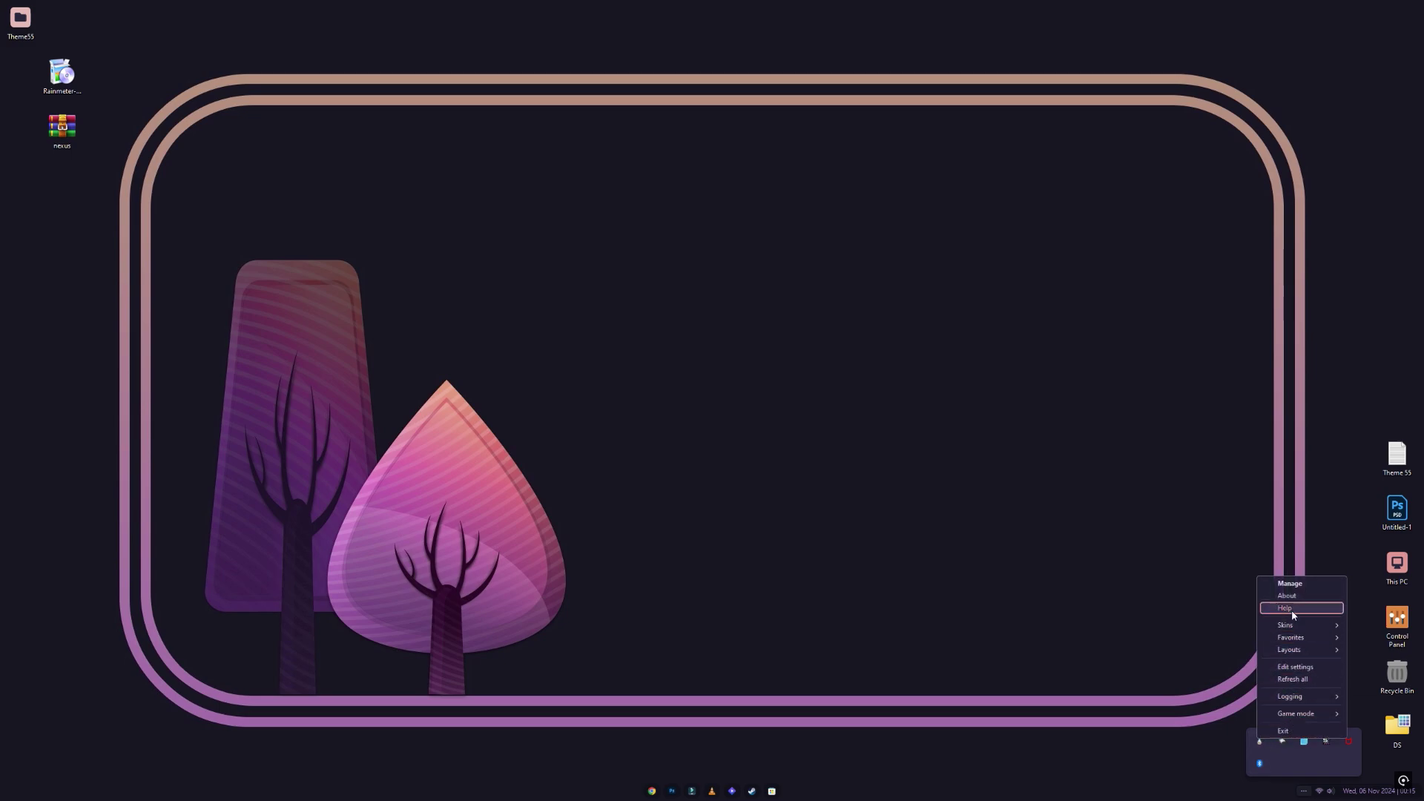
{"action": "left_click", "coordinate": [1290, 584]}
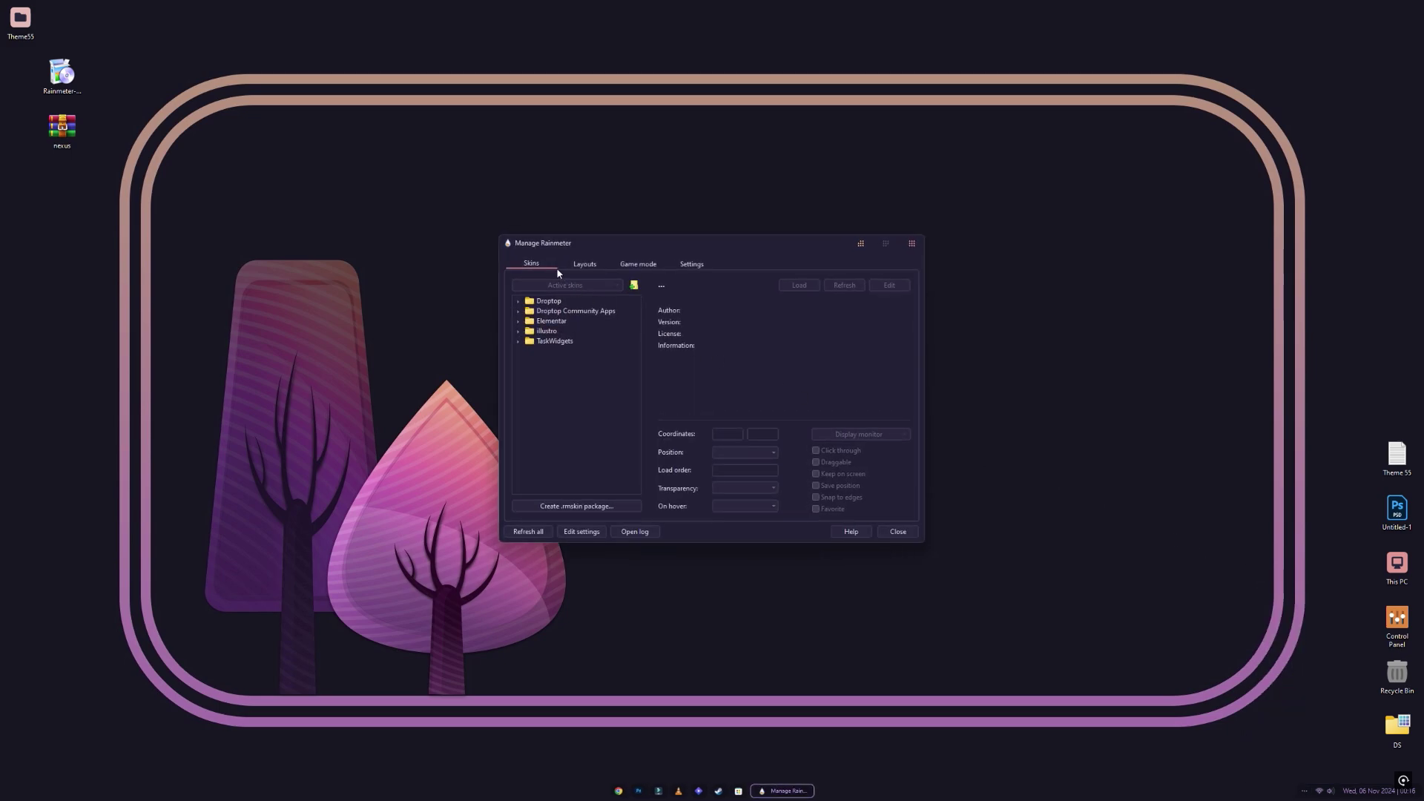
{"action": "left_click", "coordinate": [585, 264]}
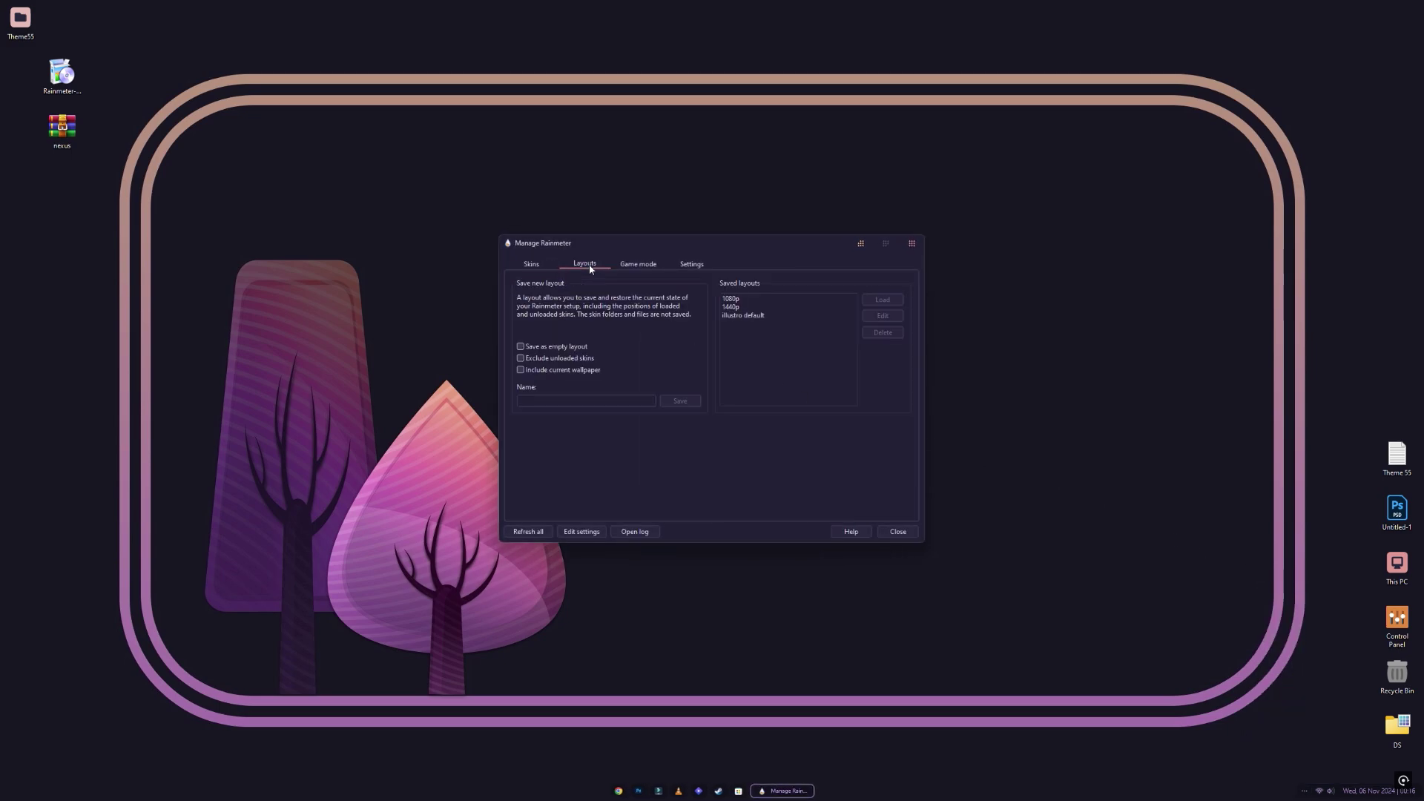
{"action": "left_click", "coordinate": [735, 307]}
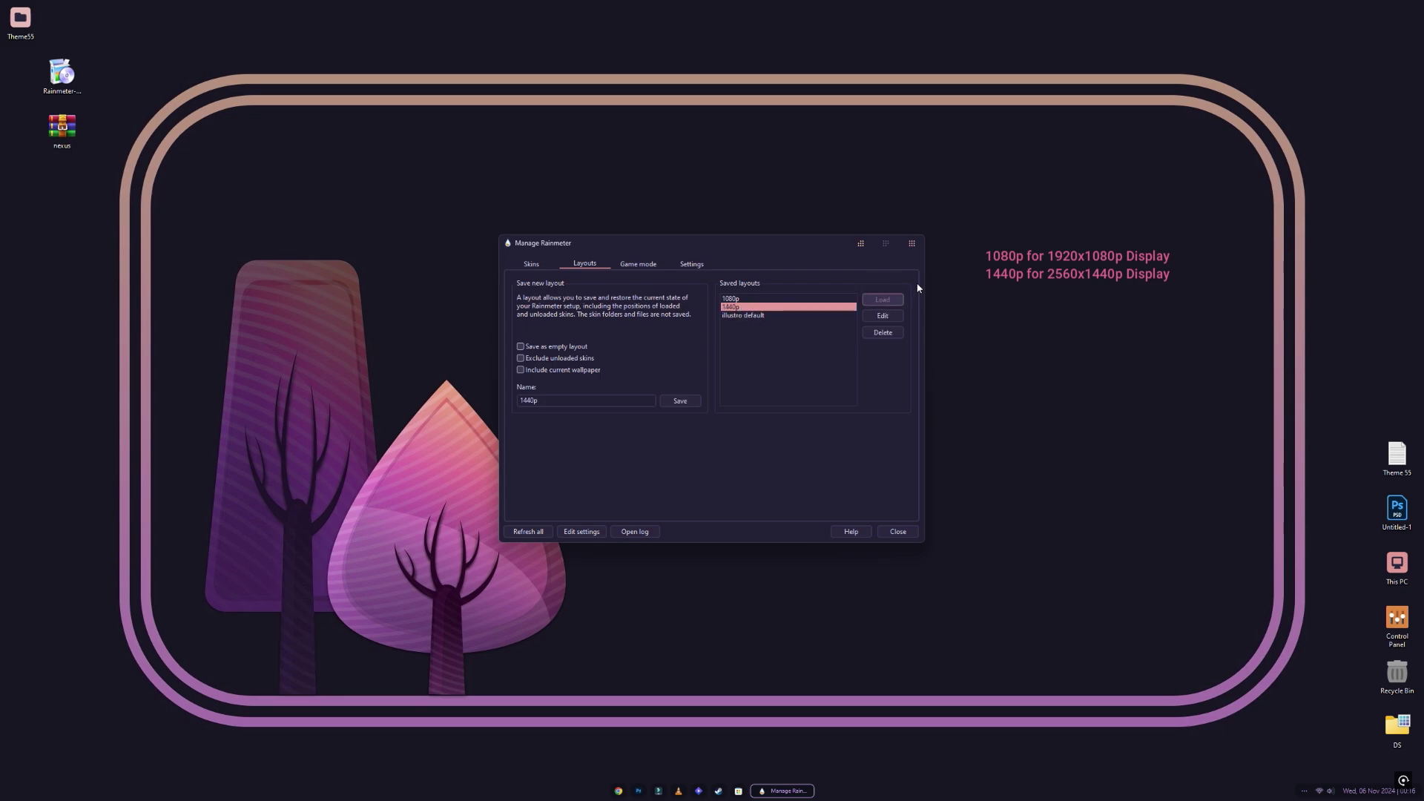
{"action": "left_click", "coordinate": [913, 244]}
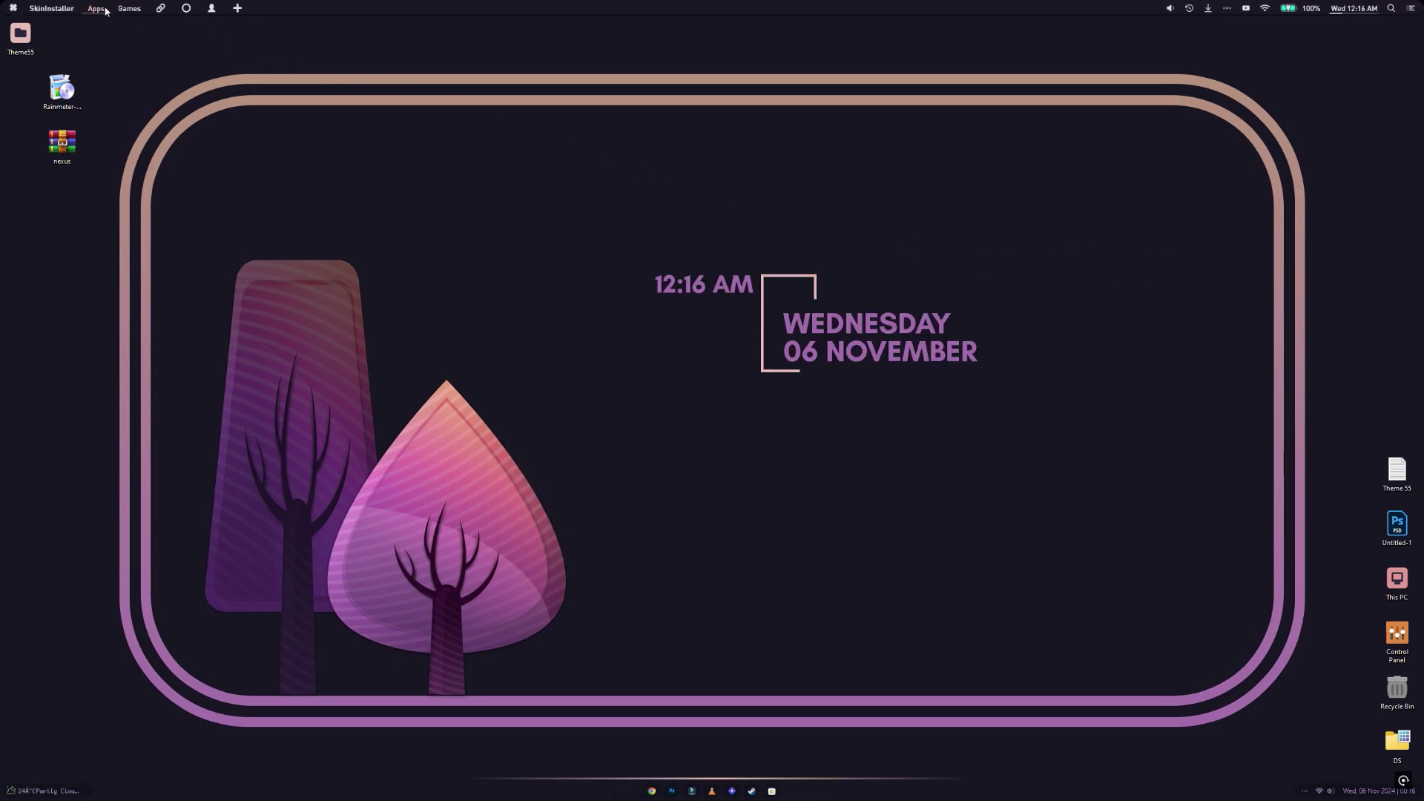
Check the Droptop bar's dropdown menus and the weather widget on the taskbar
{"action": "left_click", "coordinate": [13, 8]}
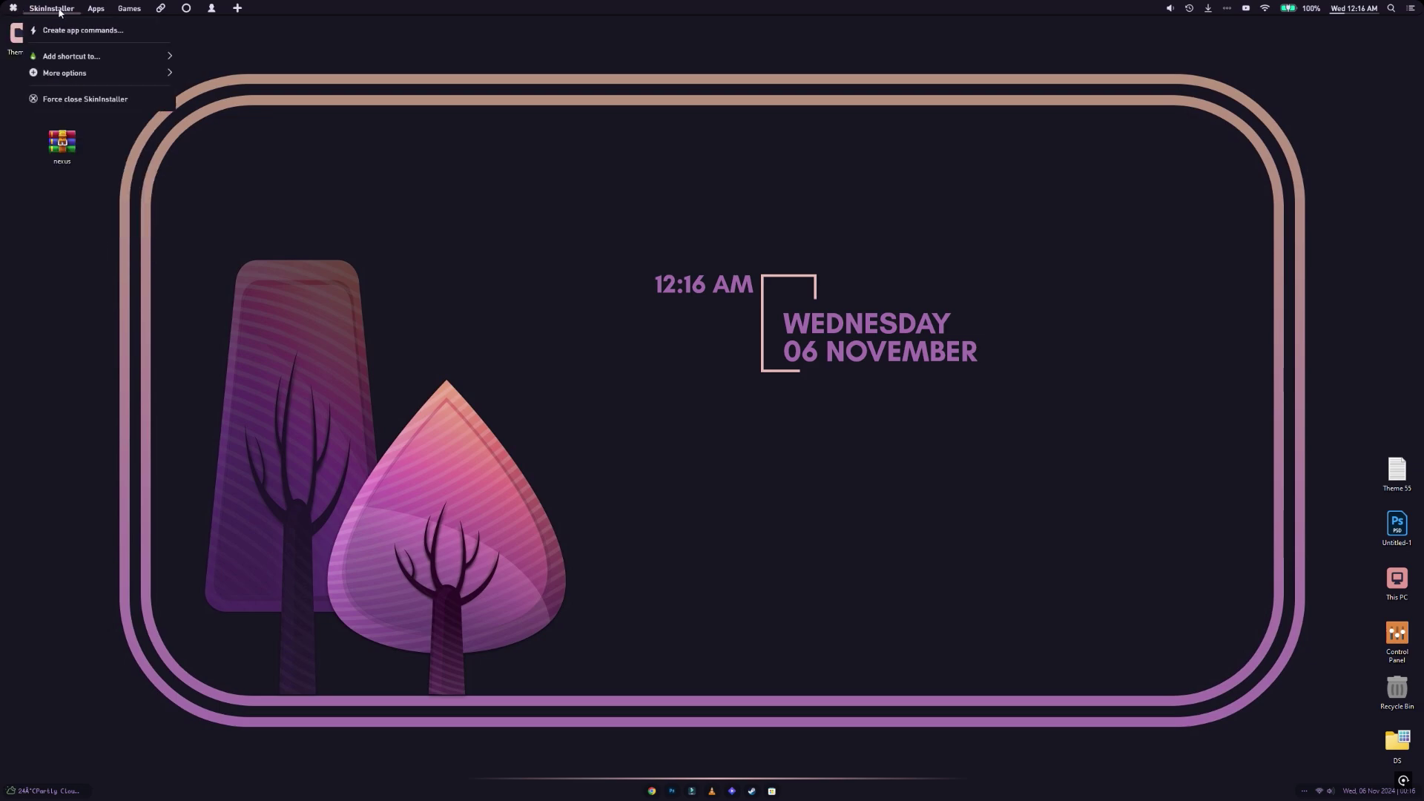
{"action": "left_click", "coordinate": [186, 9]}
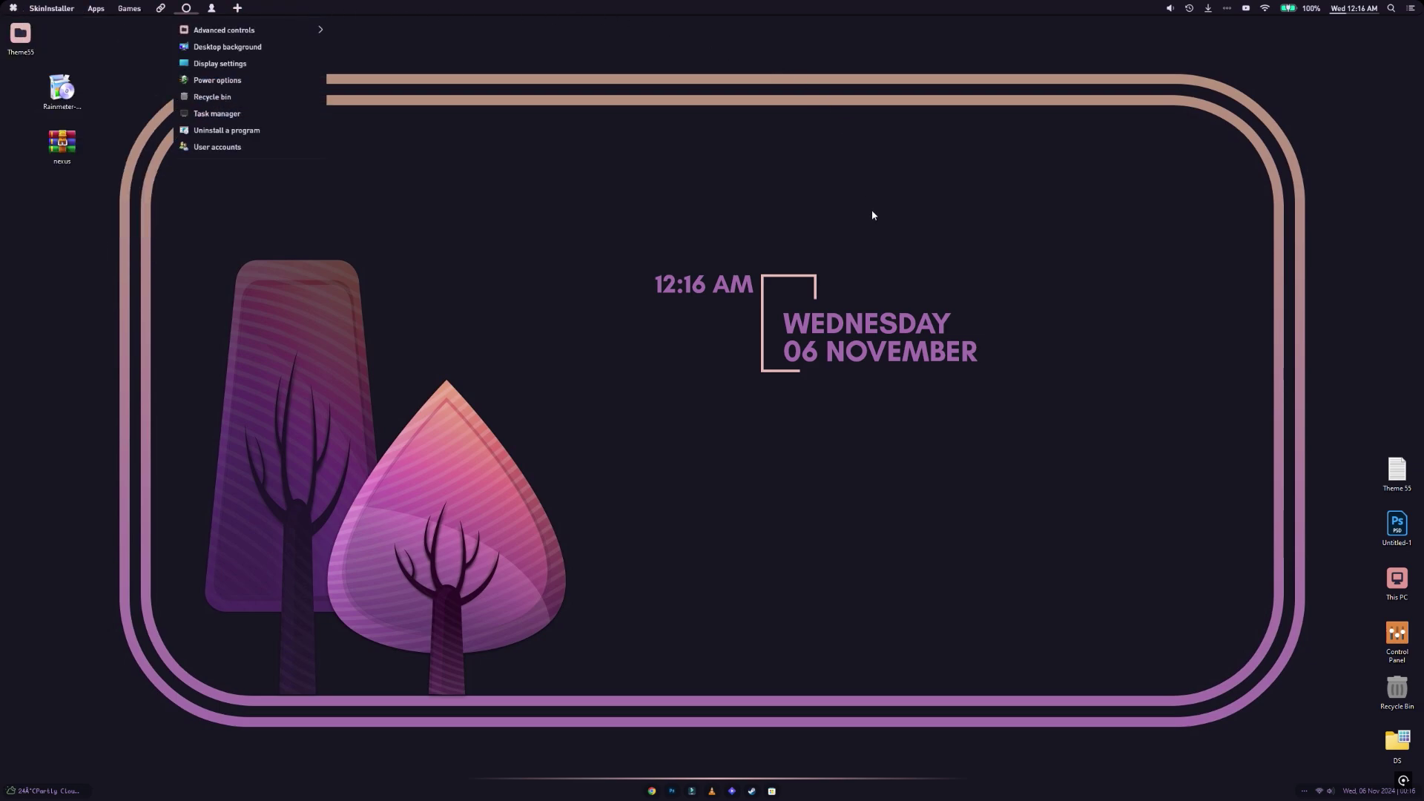
{"action": "left_click", "coordinate": [871, 234]}
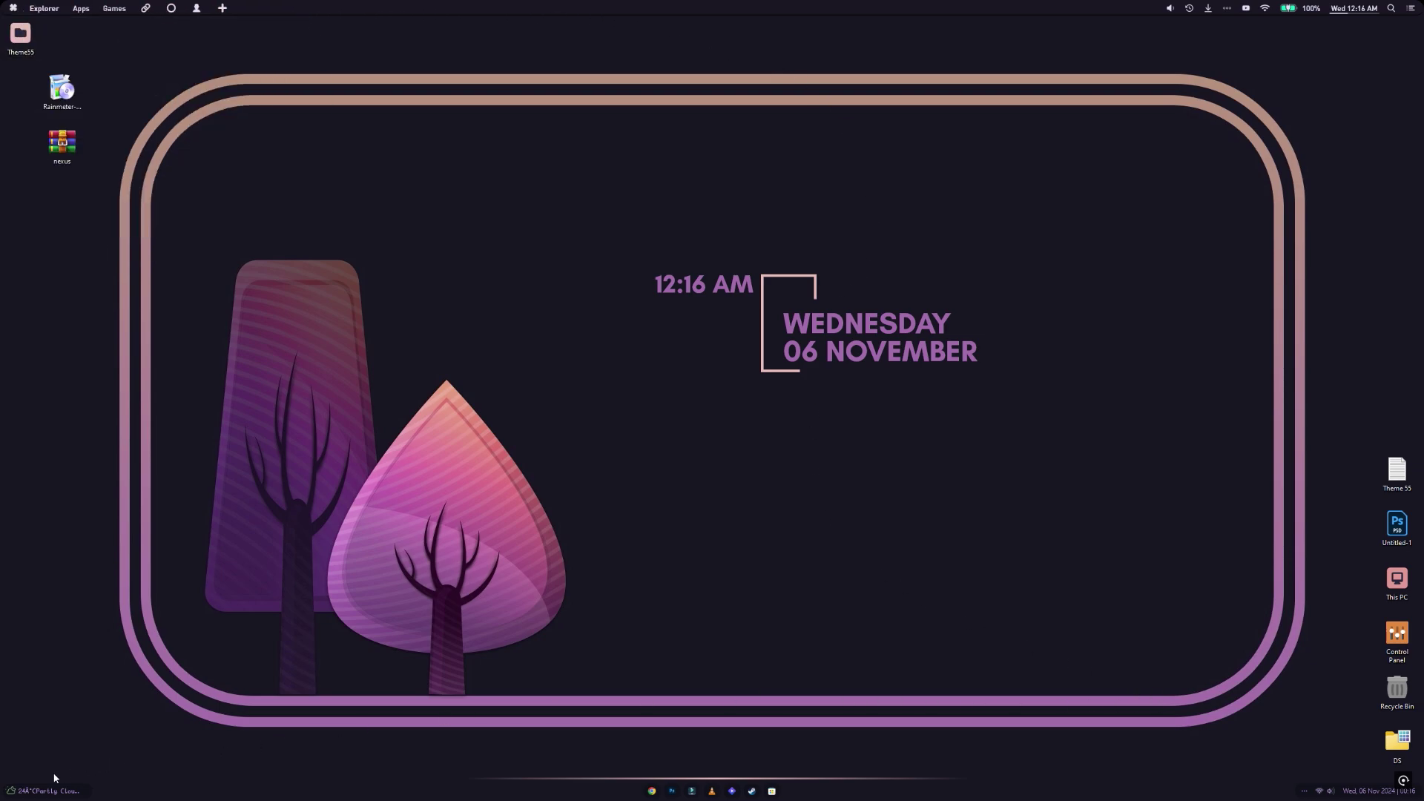
{"action": "right_click", "coordinate": [15, 795]}
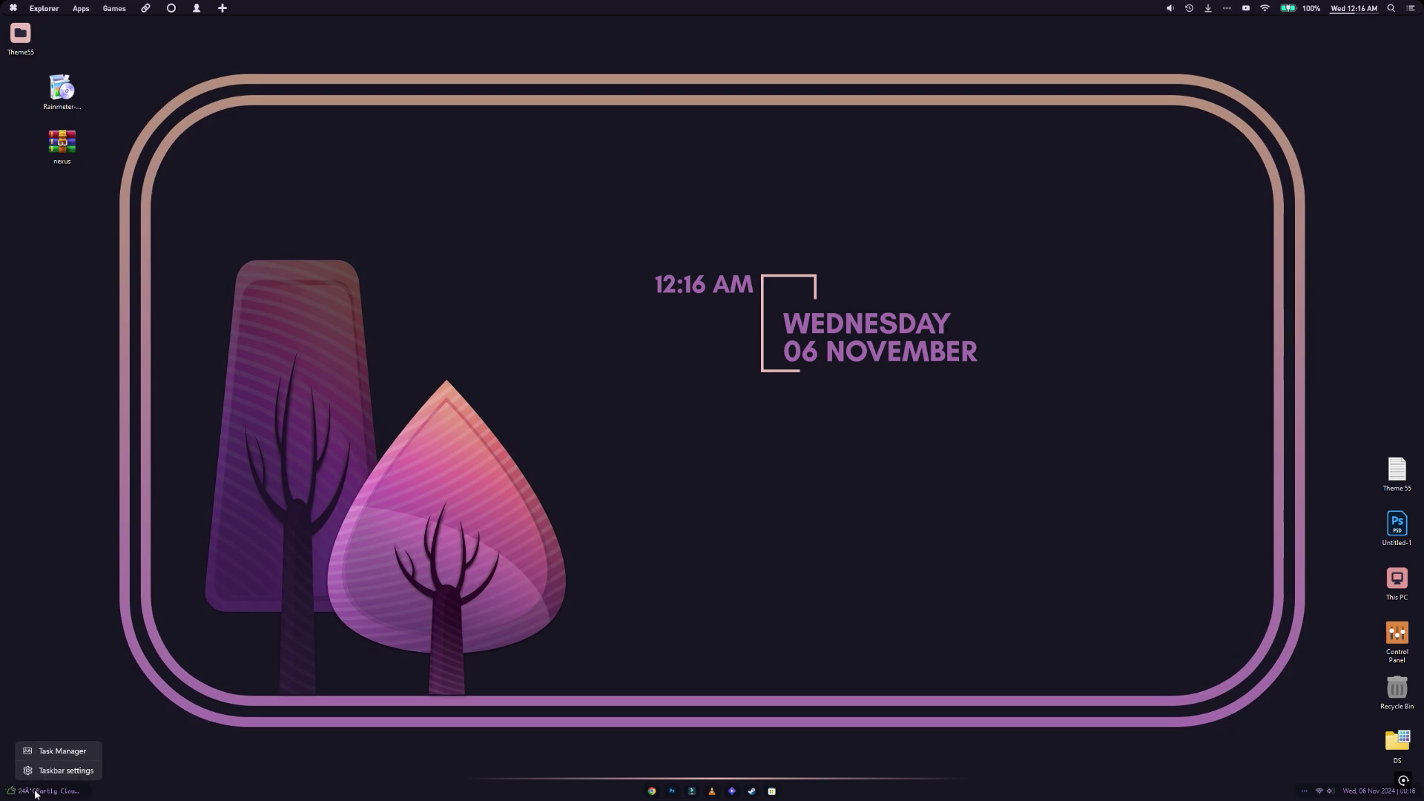
{"action": "left_click", "coordinate": [156, 742]}
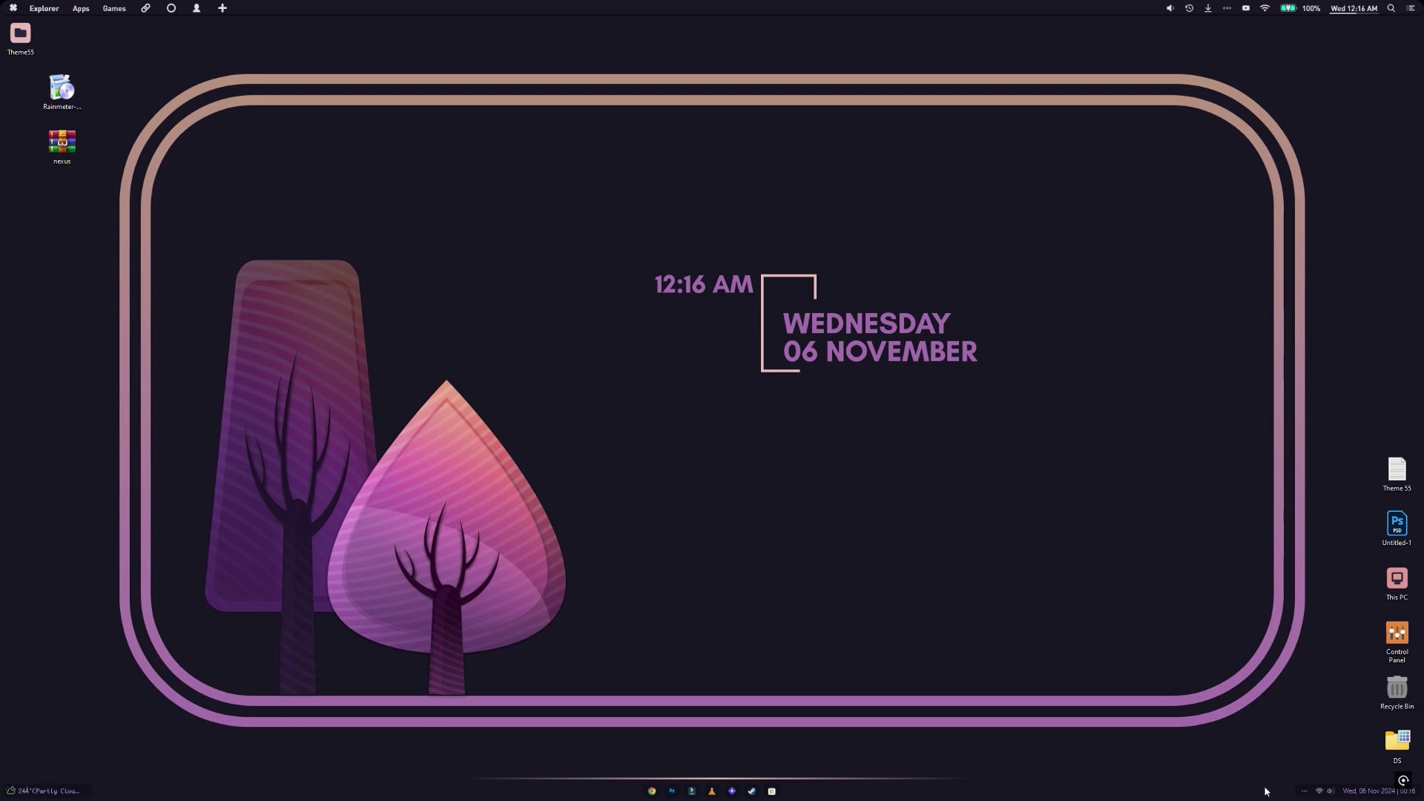
Load the TaskWidgets Settings.ini skin in Rainmeter, and set the weather language to EnglishWORLD °C
{"action": "left_click", "coordinate": [1304, 792]}
{"action": "right_click", "coordinate": [1259, 744]}
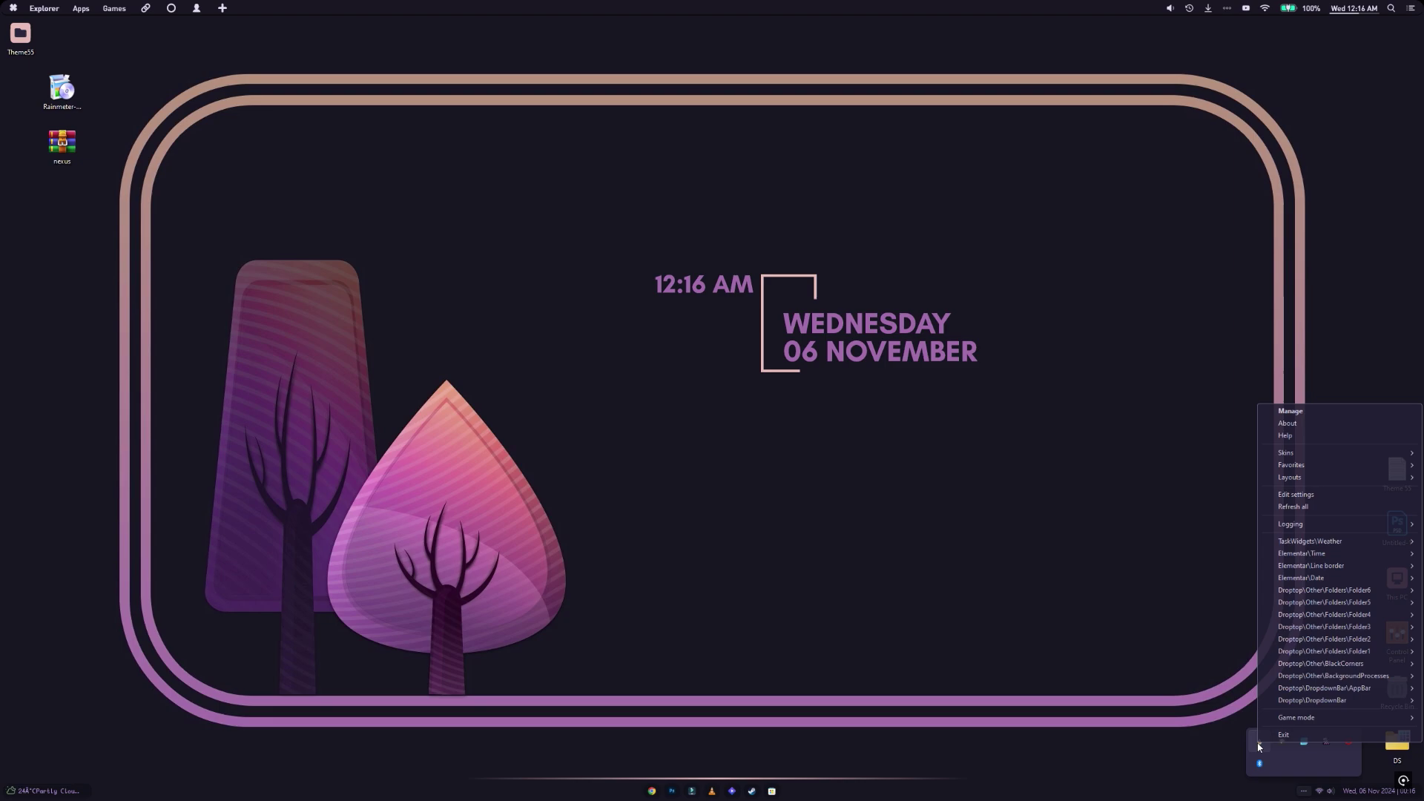
{"action": "left_click", "coordinate": [1317, 412]}
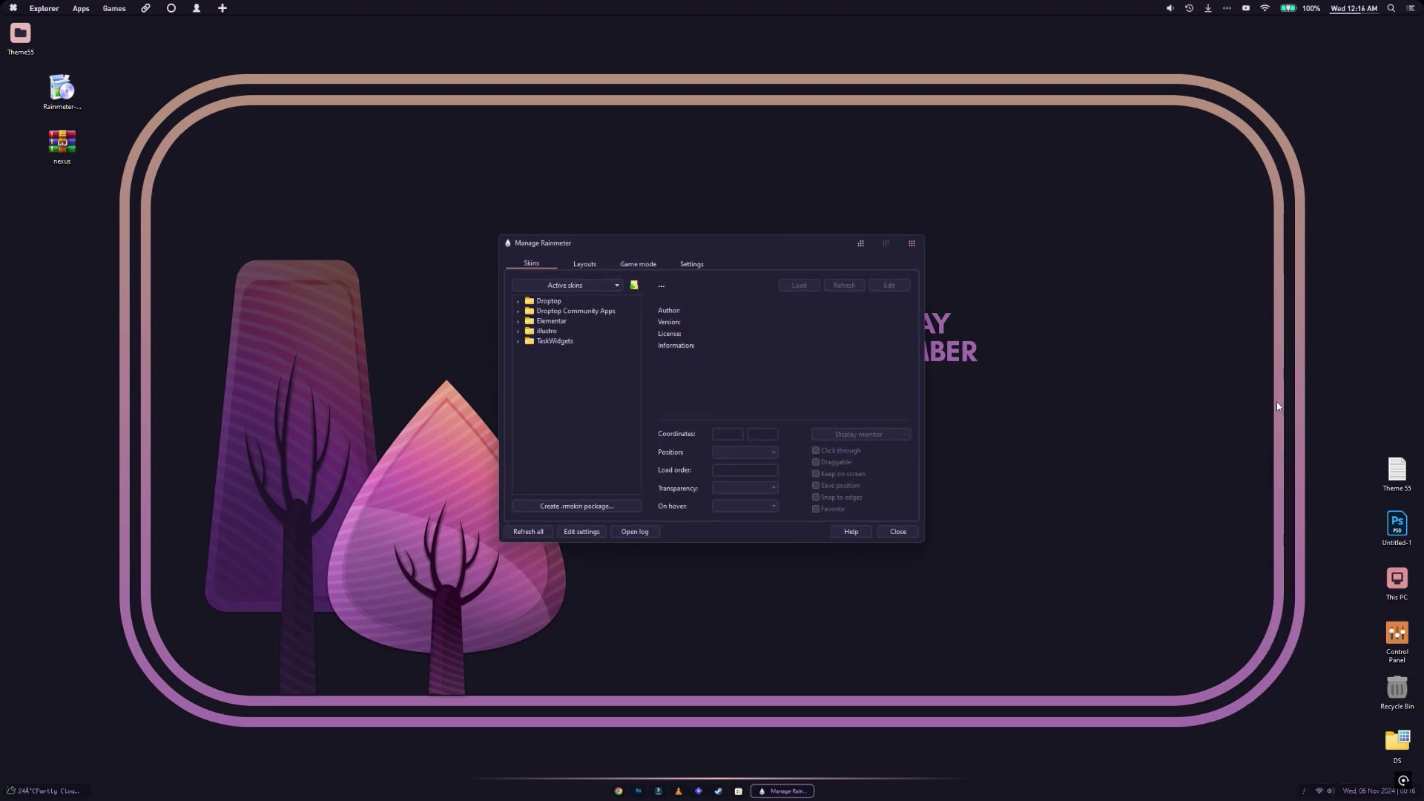
{"action": "left_click", "coordinate": [519, 341]}
{"action": "left_click", "coordinate": [529, 361]}
{"action": "left_click", "coordinate": [572, 372]}
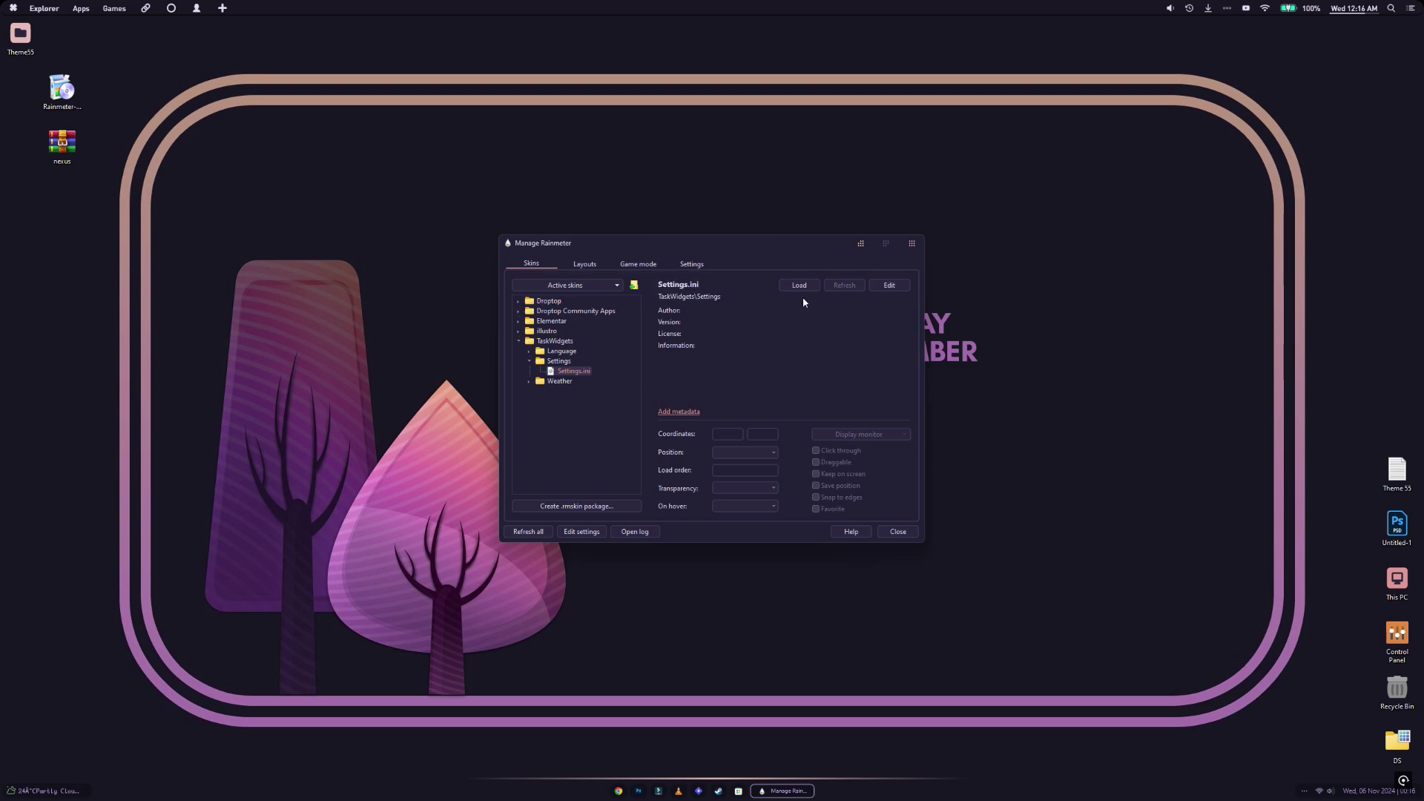
{"action": "left_click", "coordinate": [800, 287]}
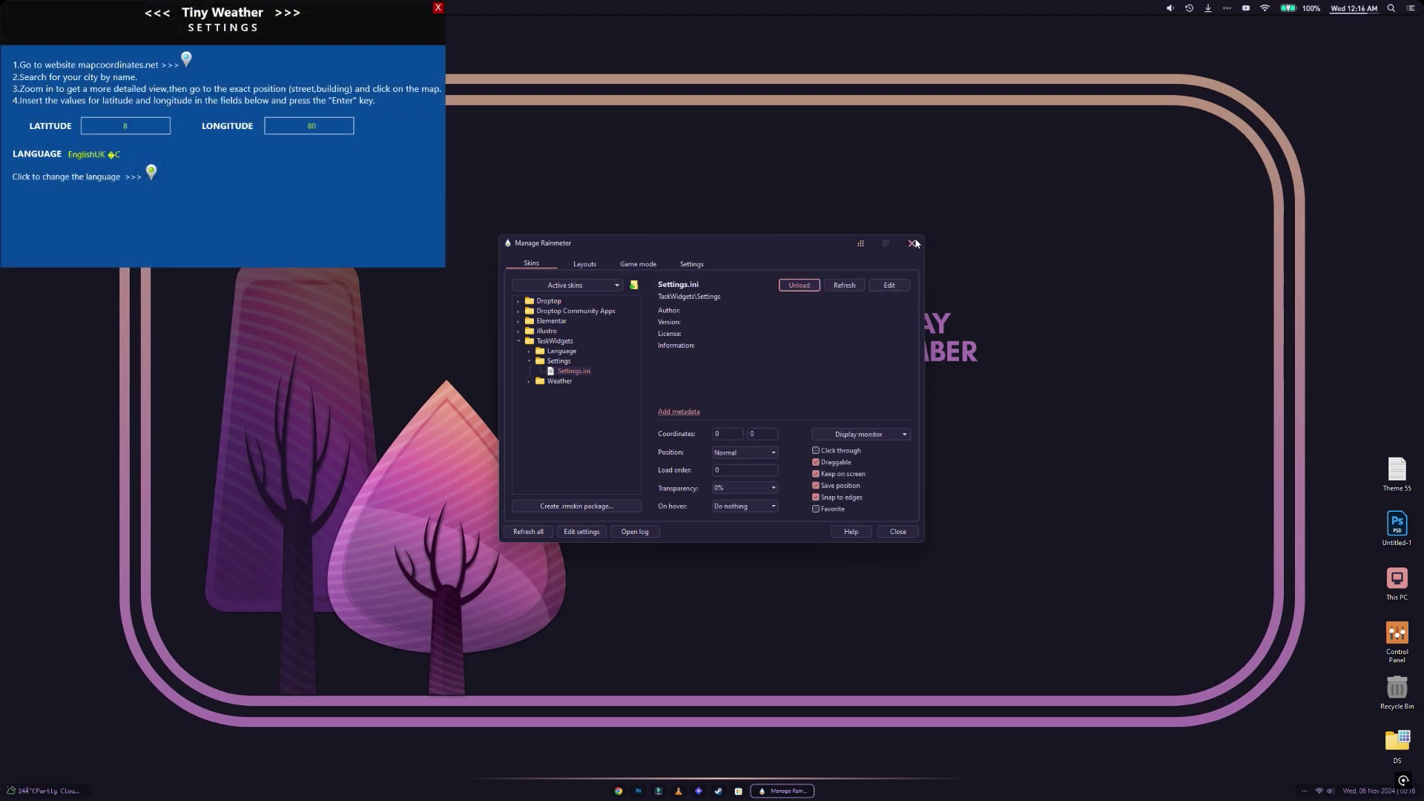
{"action": "left_click", "coordinate": [912, 243]}
{"action": "left_click", "coordinate": [151, 173]}
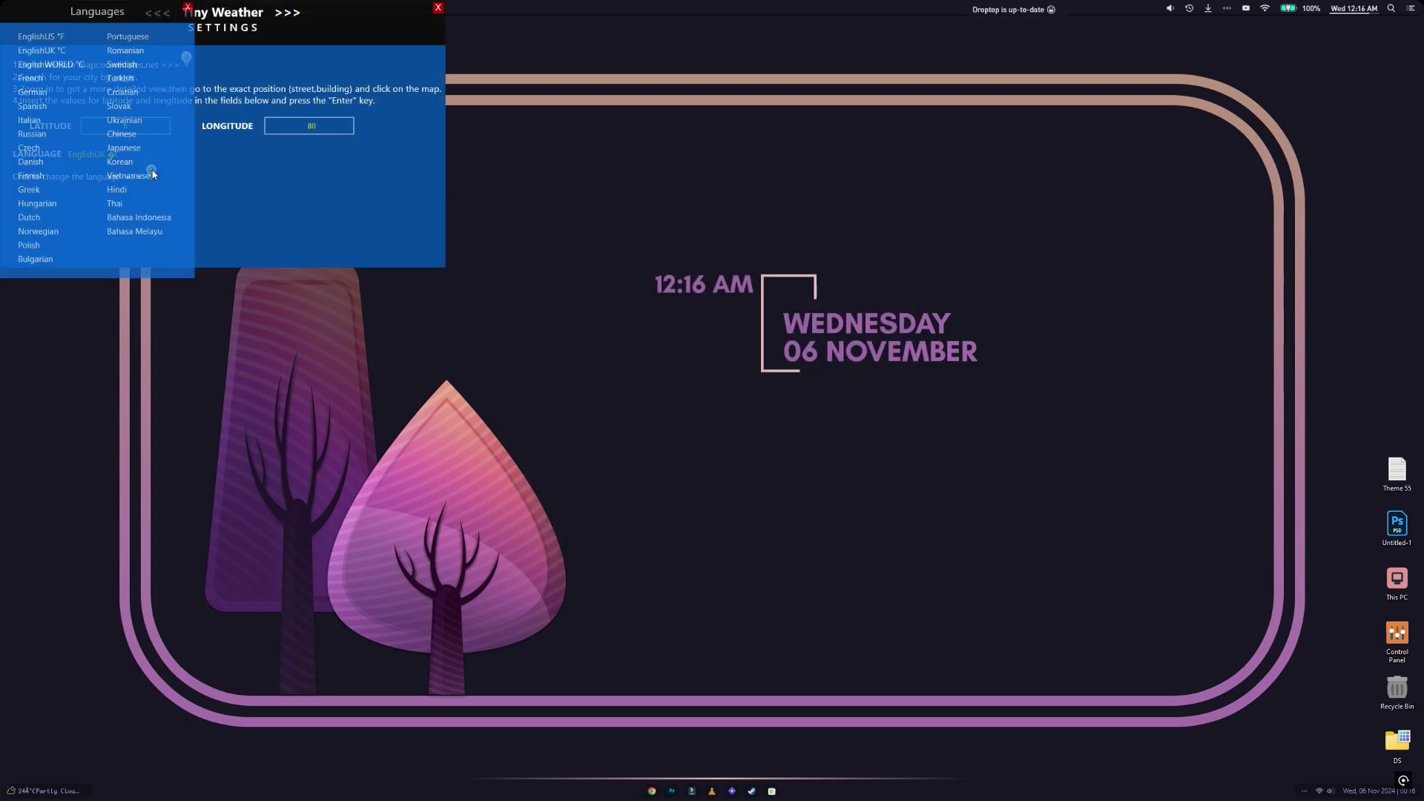
{"action": "left_click", "coordinate": [59, 66]}
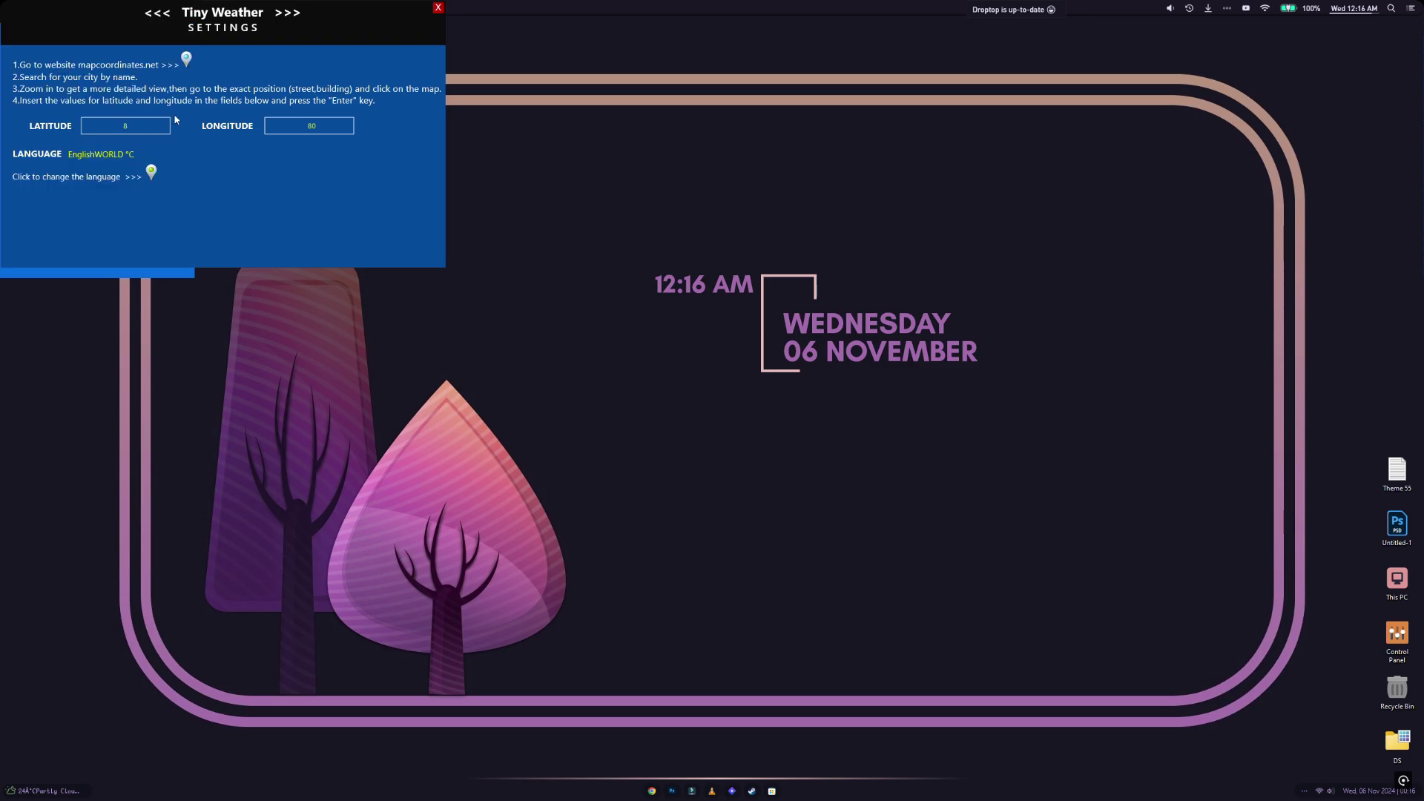
Open mapcoordinates.net from the weather settings, search for kandy, and choose Kandy District, Central Province, Sri Lanka
{"action": "left_click", "coordinate": [184, 59]}
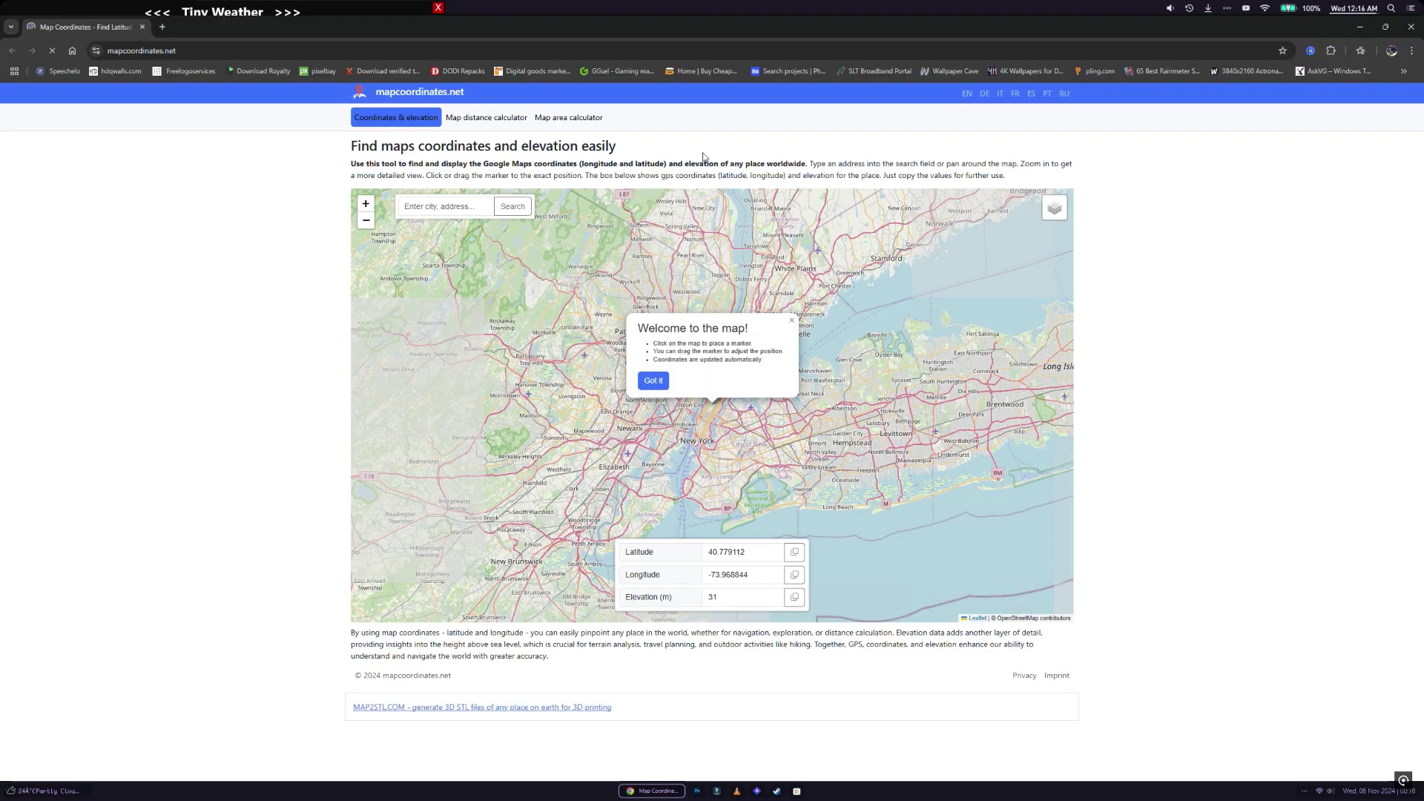
{"action": "left_click", "coordinate": [1384, 28]}
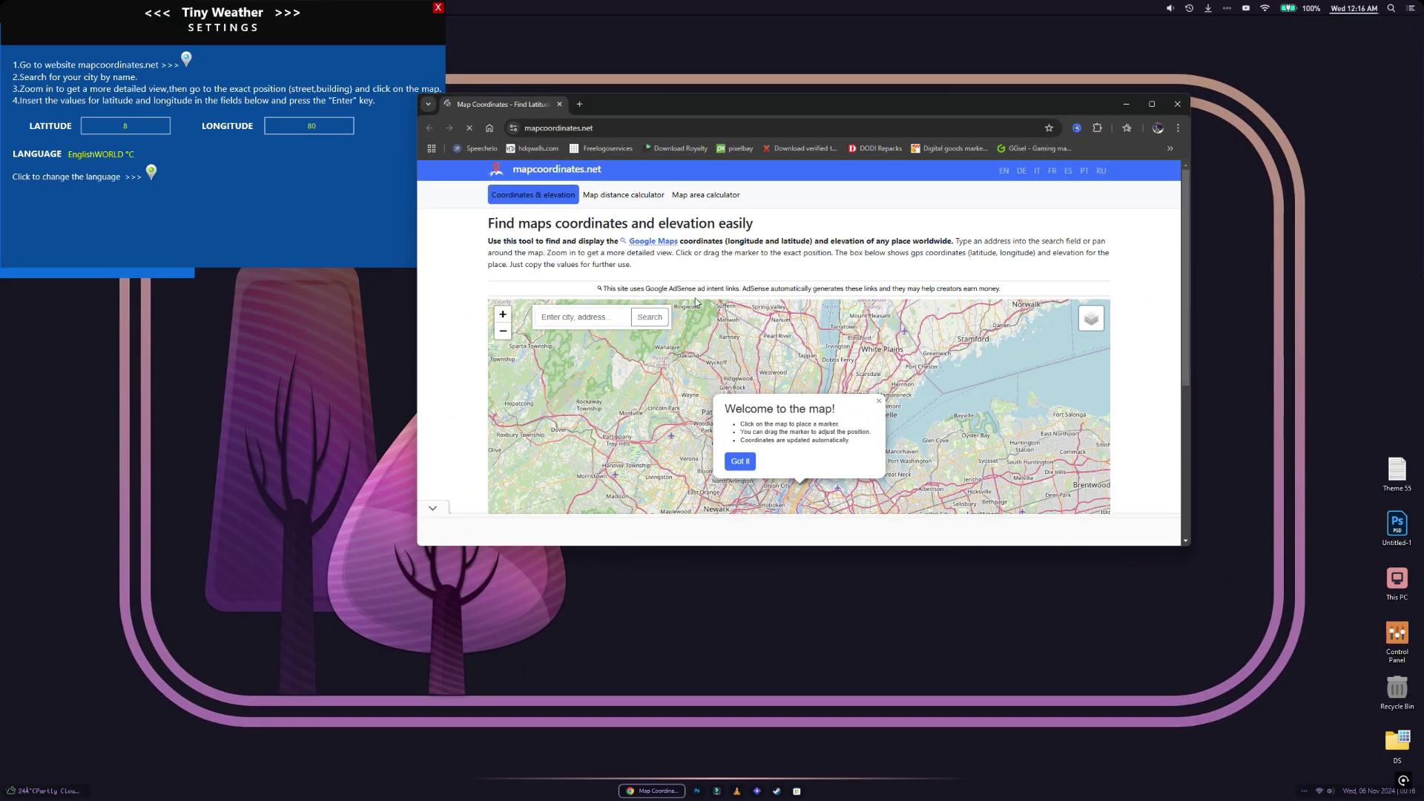
{"action": "left_click", "coordinate": [568, 317]}
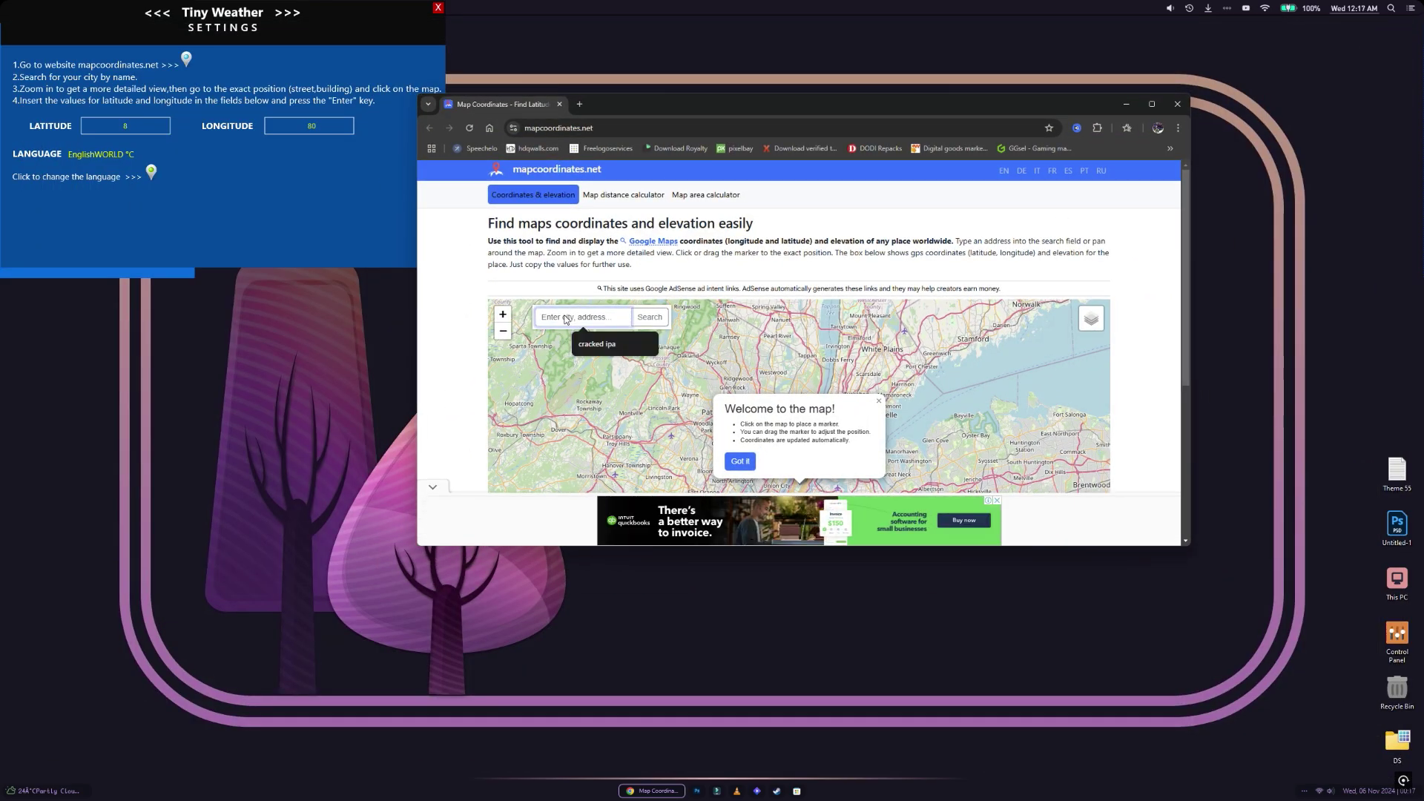
{"action": "type", "text": "kandy"}
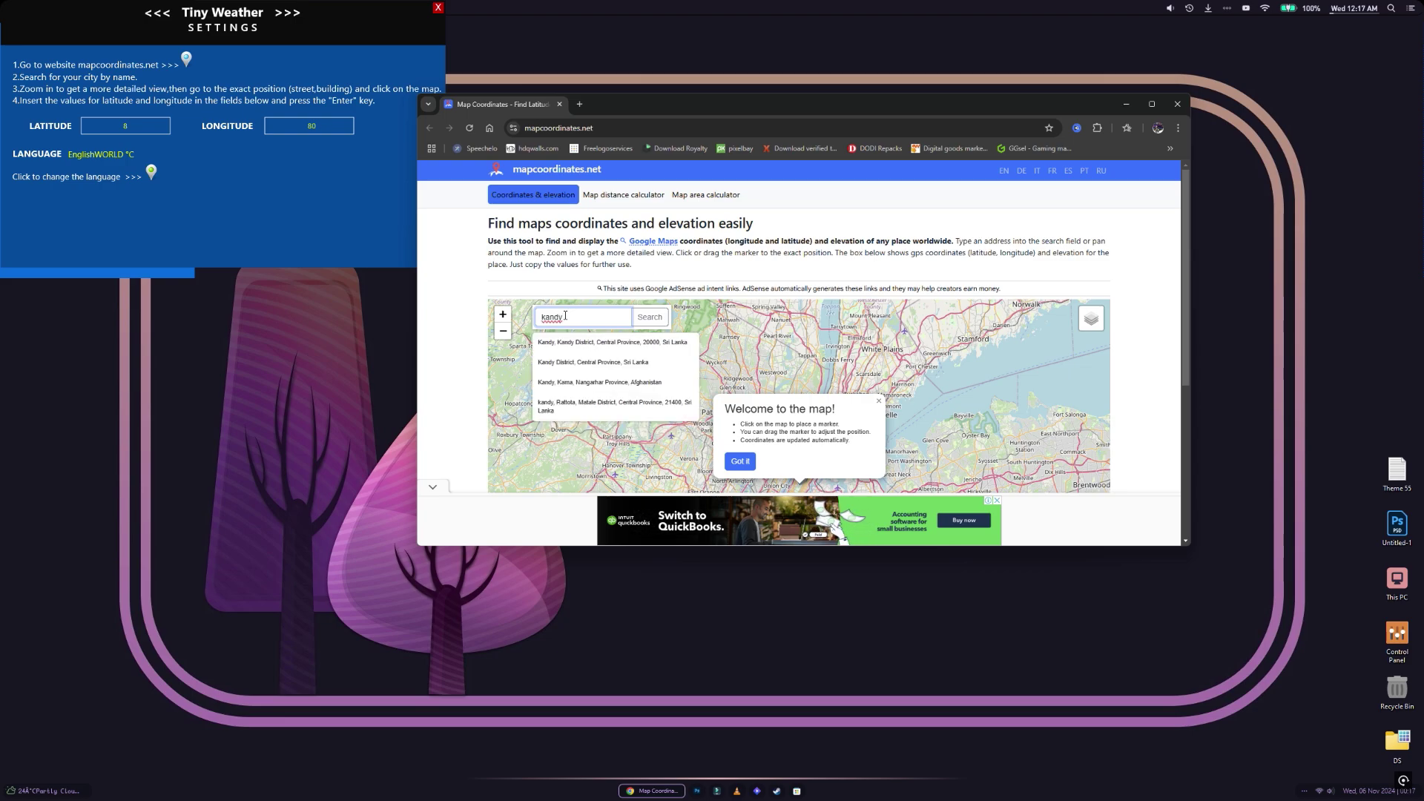
{"action": "left_click", "coordinate": [660, 360]}
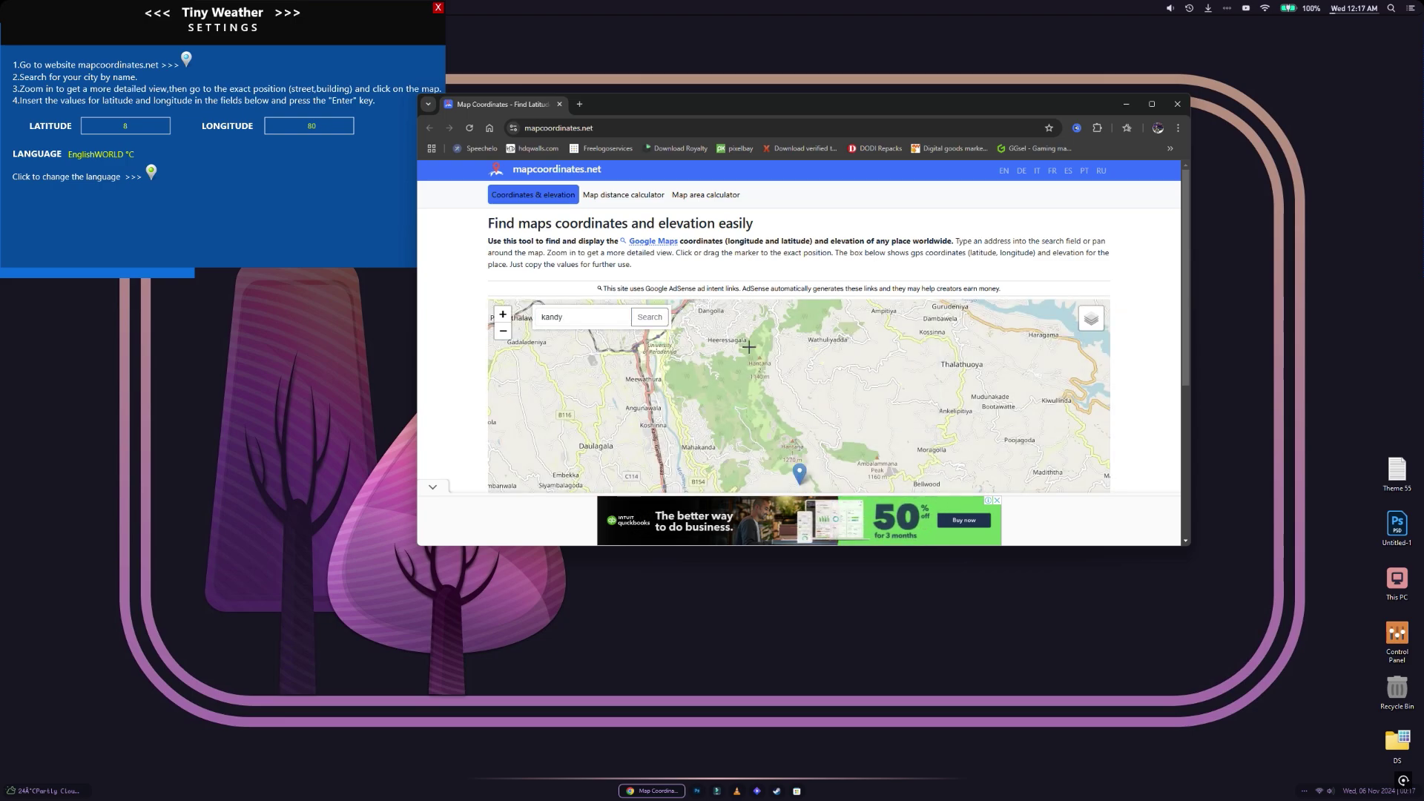
{"action": "scroll", "coordinate": [962, 350], "scroll_direction": "down", "scroll_amount": 5}
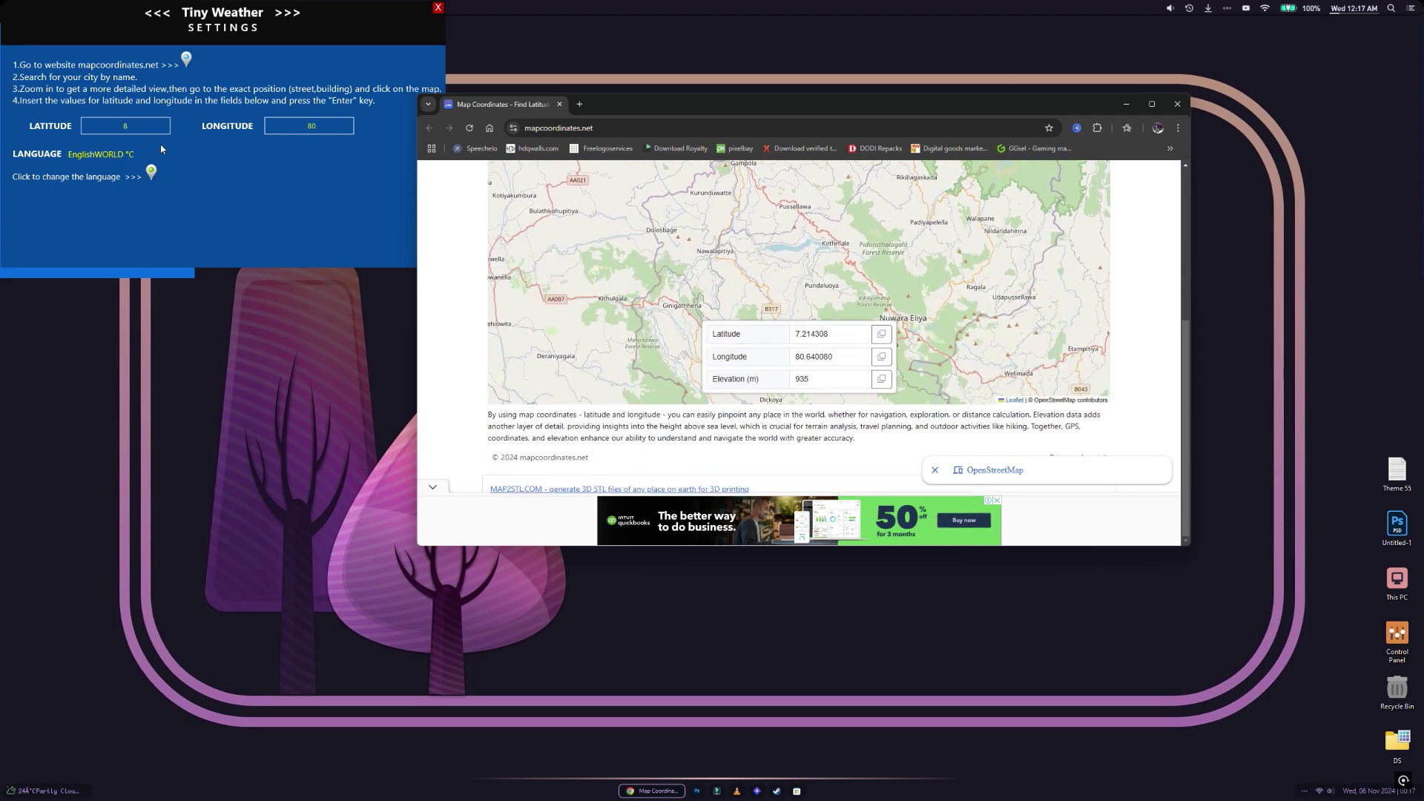
{"action": "double_click", "coordinate": [134, 127]}
{"action": "right_click", "coordinate": [134, 128]}
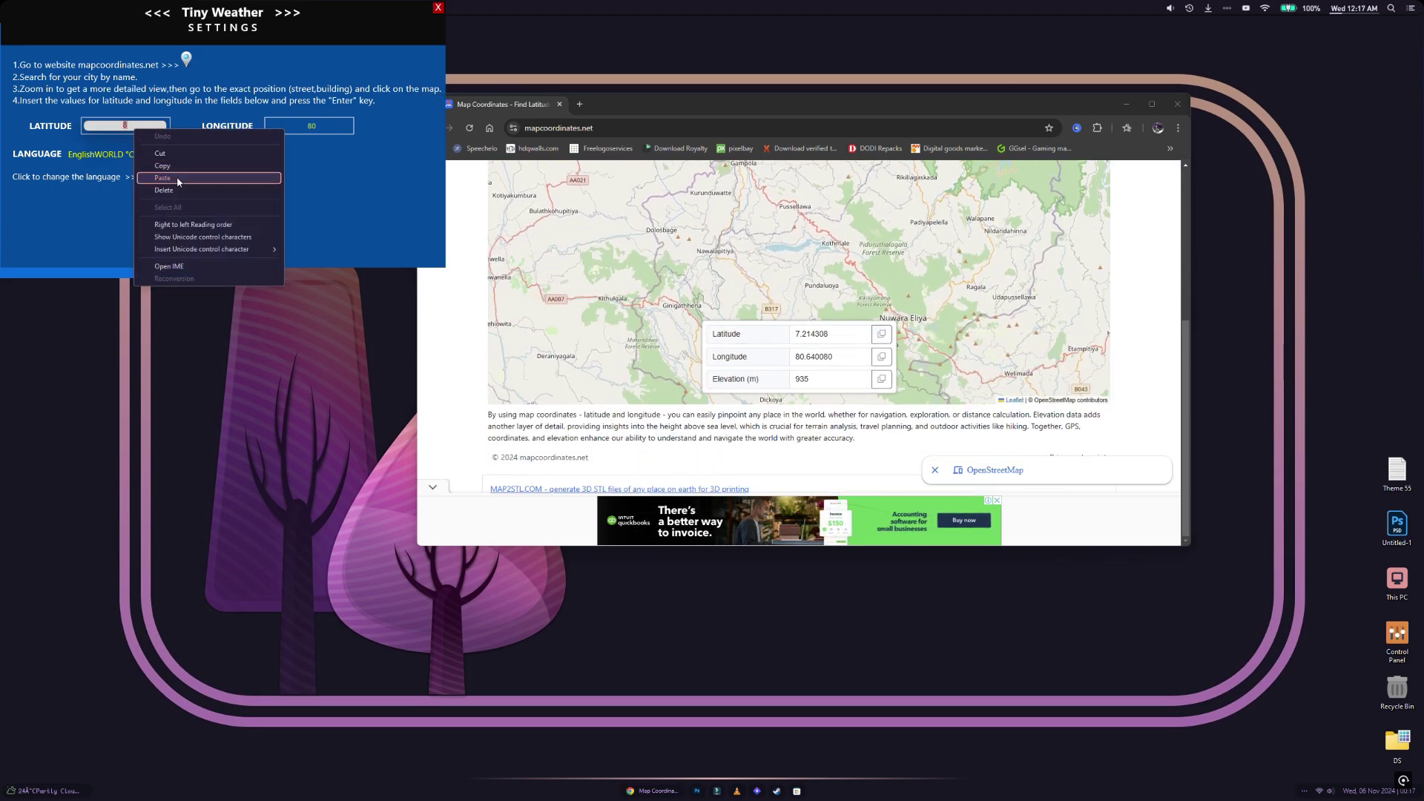
{"action": "left_click", "coordinate": [177, 177]}
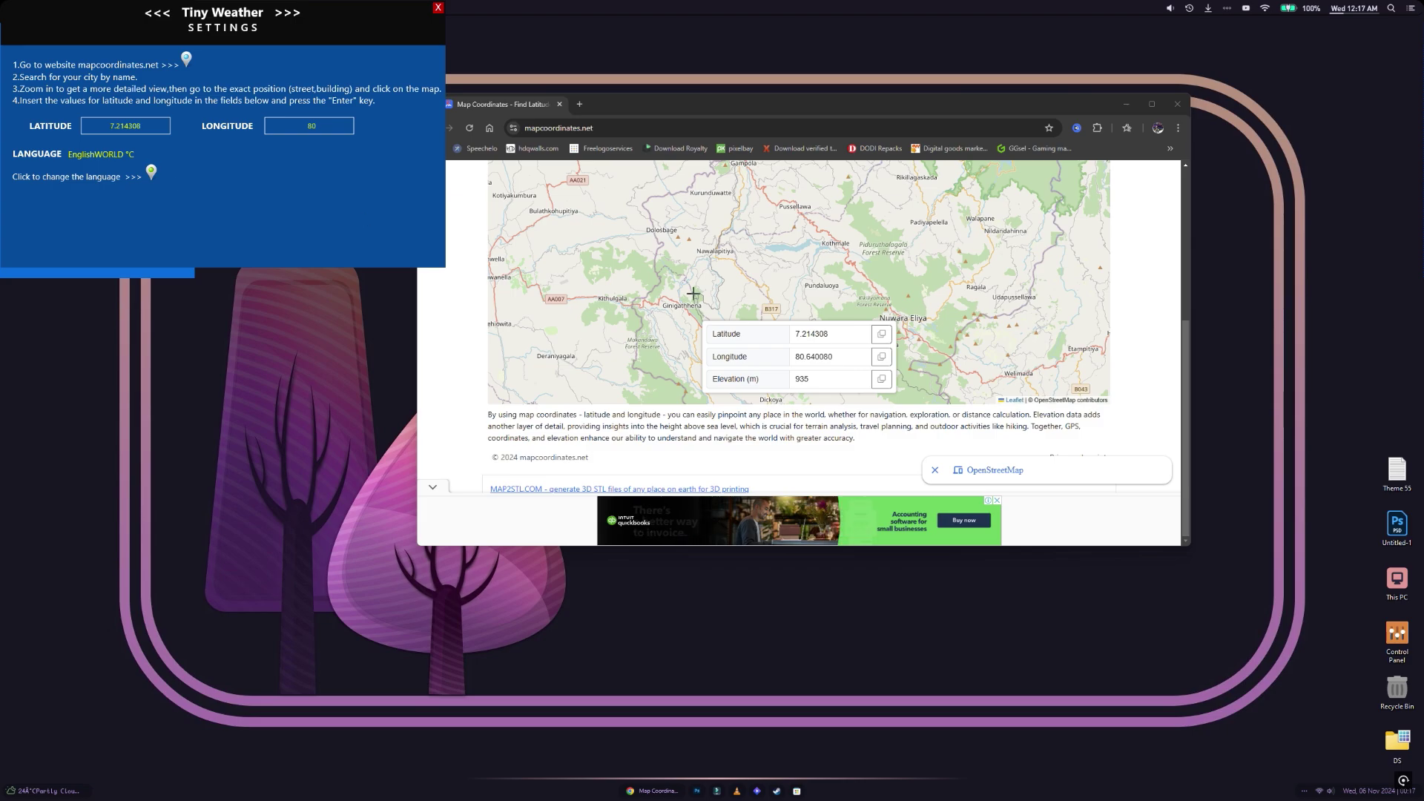
{"action": "left_click", "coordinate": [881, 357]}
{"action": "double_click", "coordinate": [322, 131]}
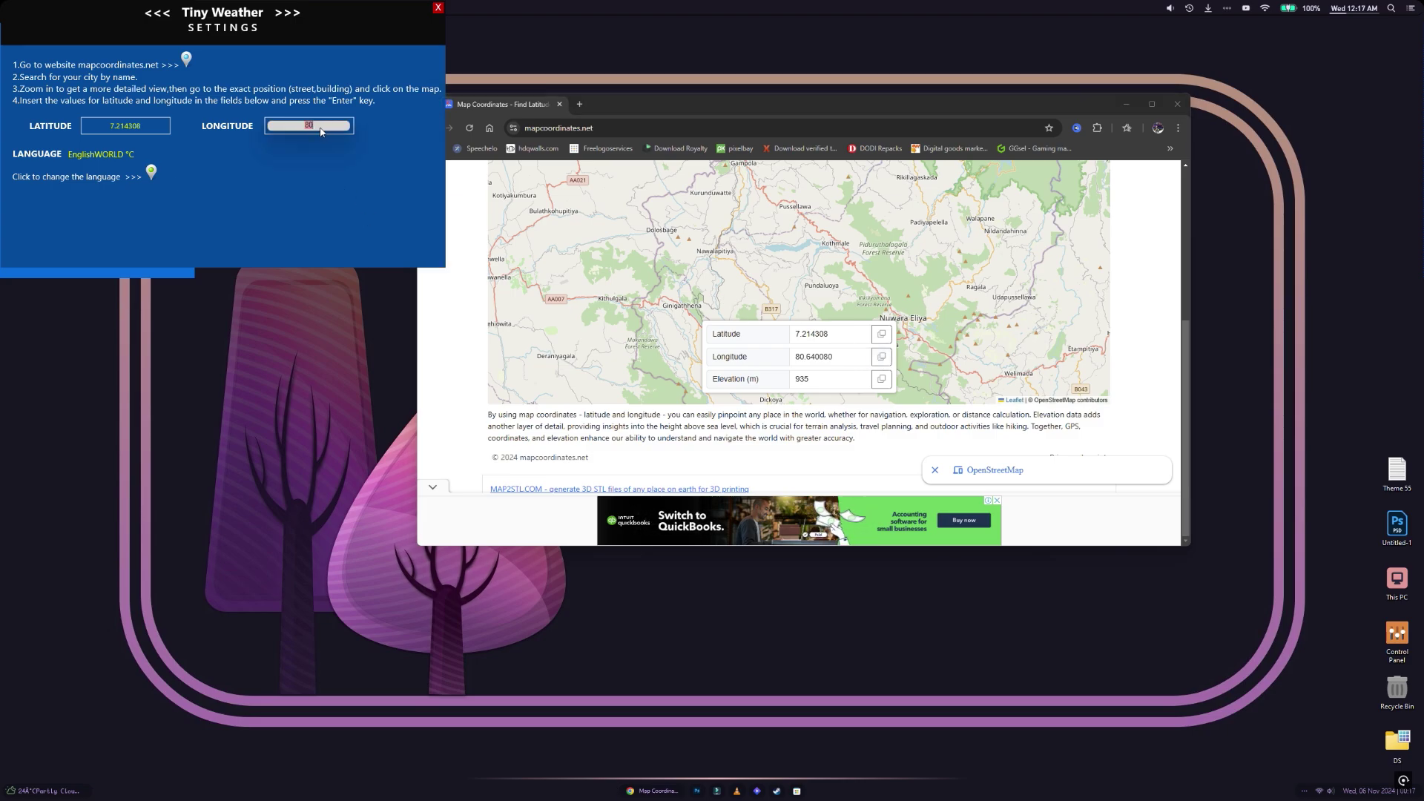
{"action": "right_click", "coordinate": [321, 131]}
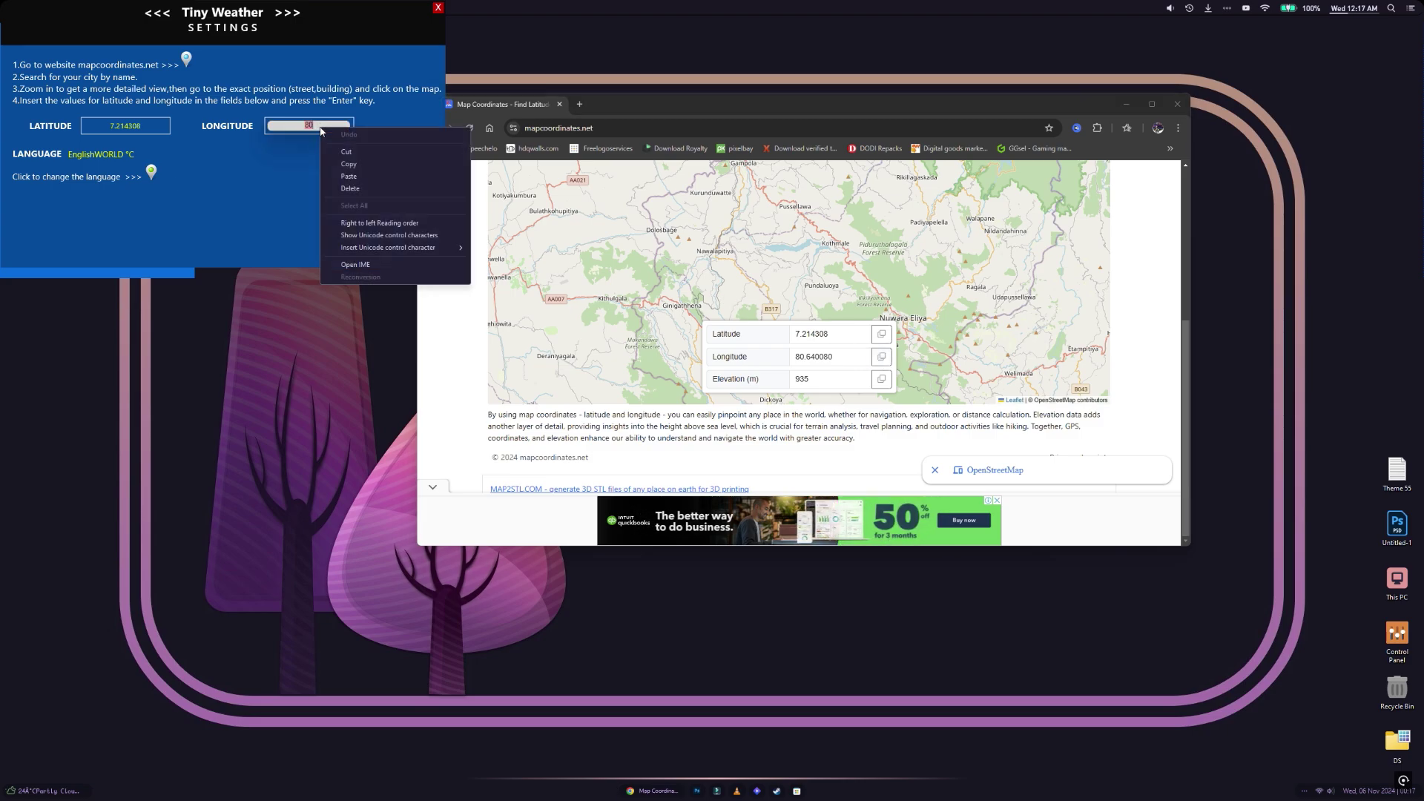
{"action": "left_click", "coordinate": [363, 176]}
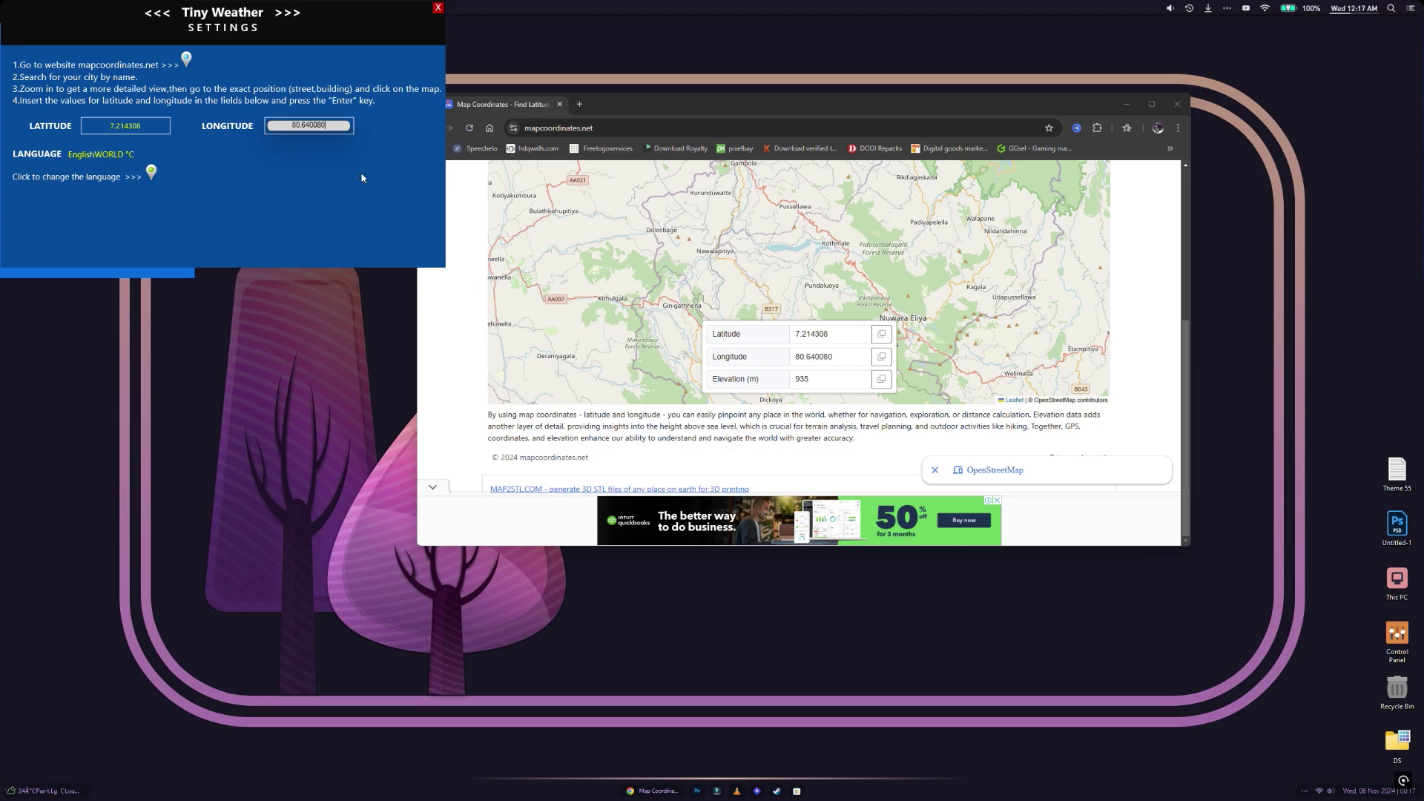
{"action": "key", "text": "Return"}
Close the weather setup windows and the map page, and refresh the Weather skin on the taskbar
{"action": "left_click", "coordinate": [438, 7]}
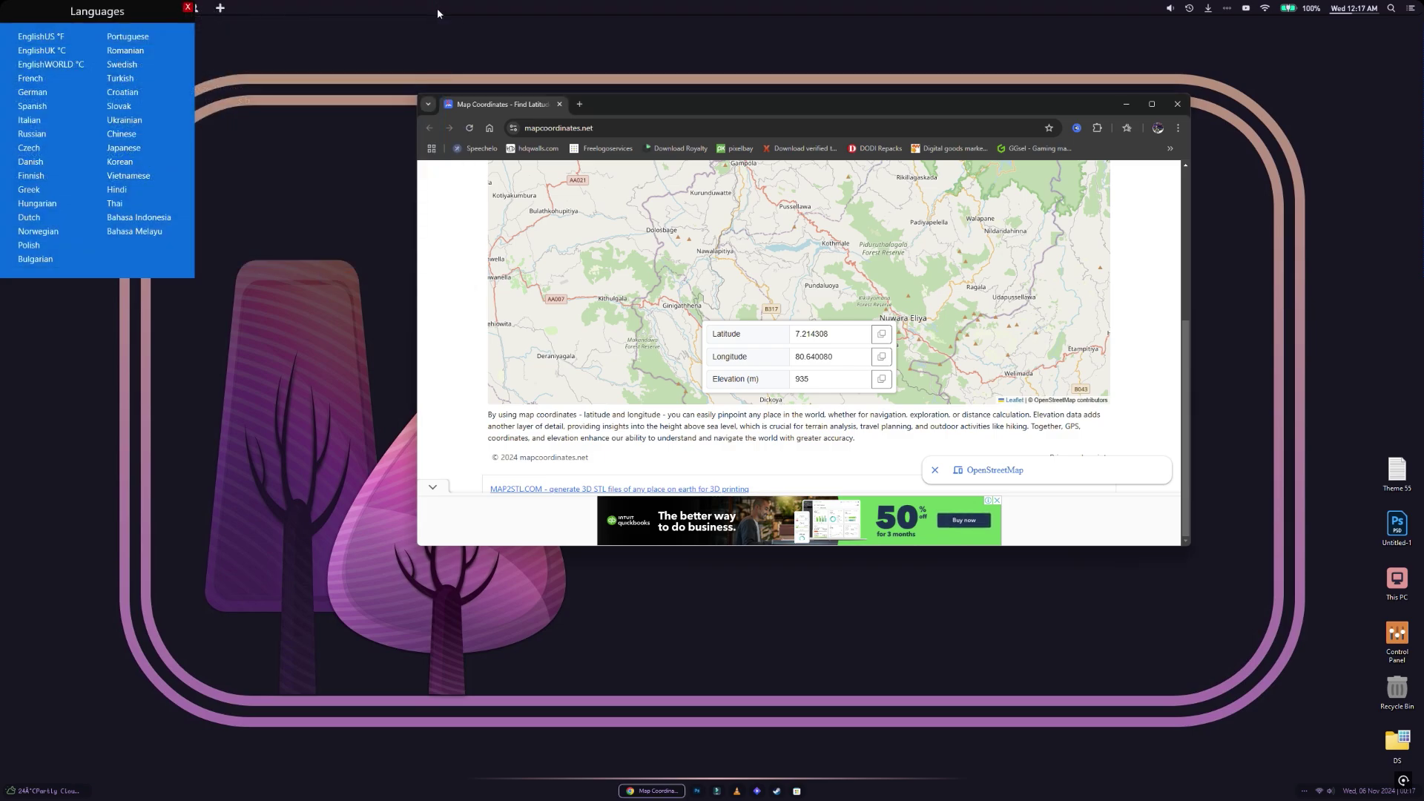
{"action": "left_click", "coordinate": [559, 104]}
{"action": "left_click", "coordinate": [188, 8]}
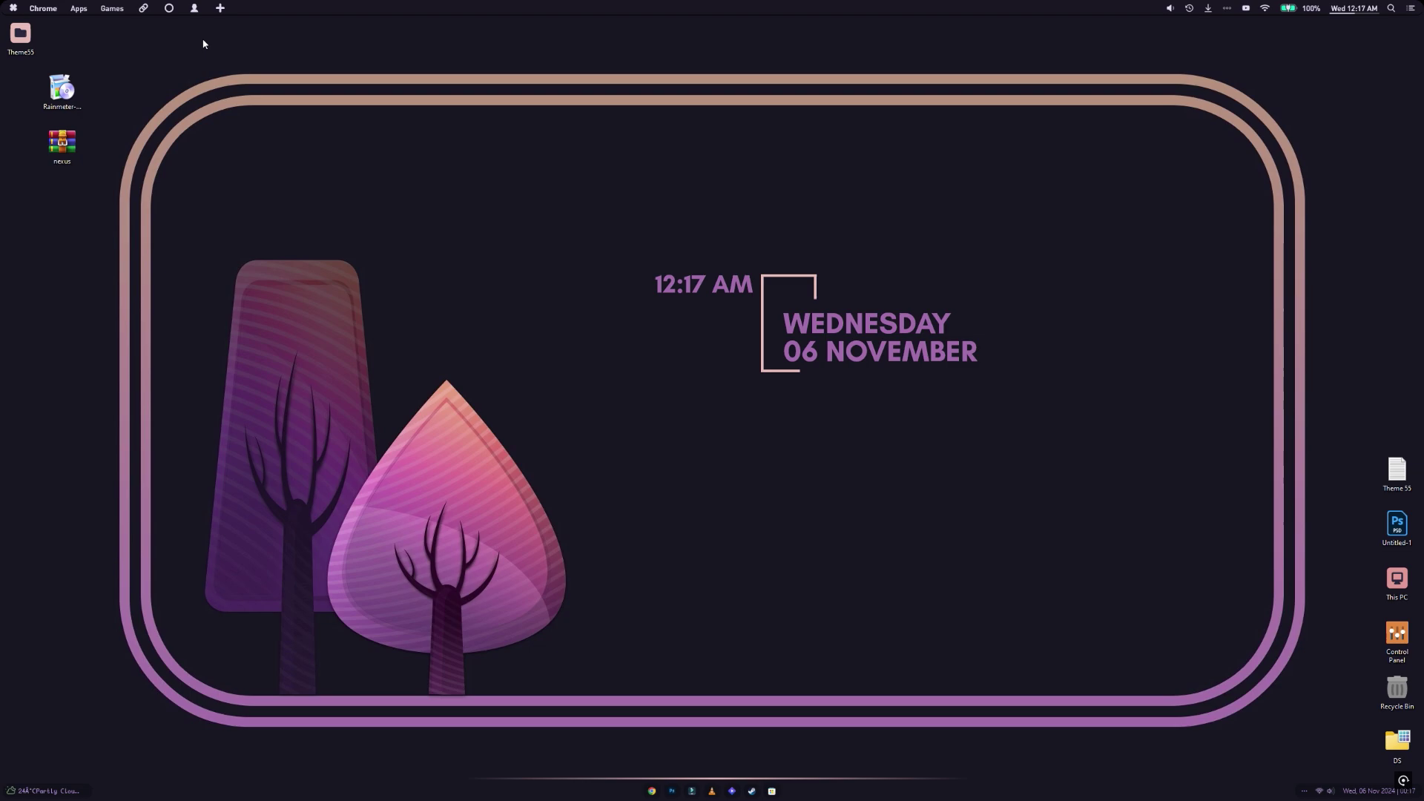
{"action": "right_click", "coordinate": [47, 794]}
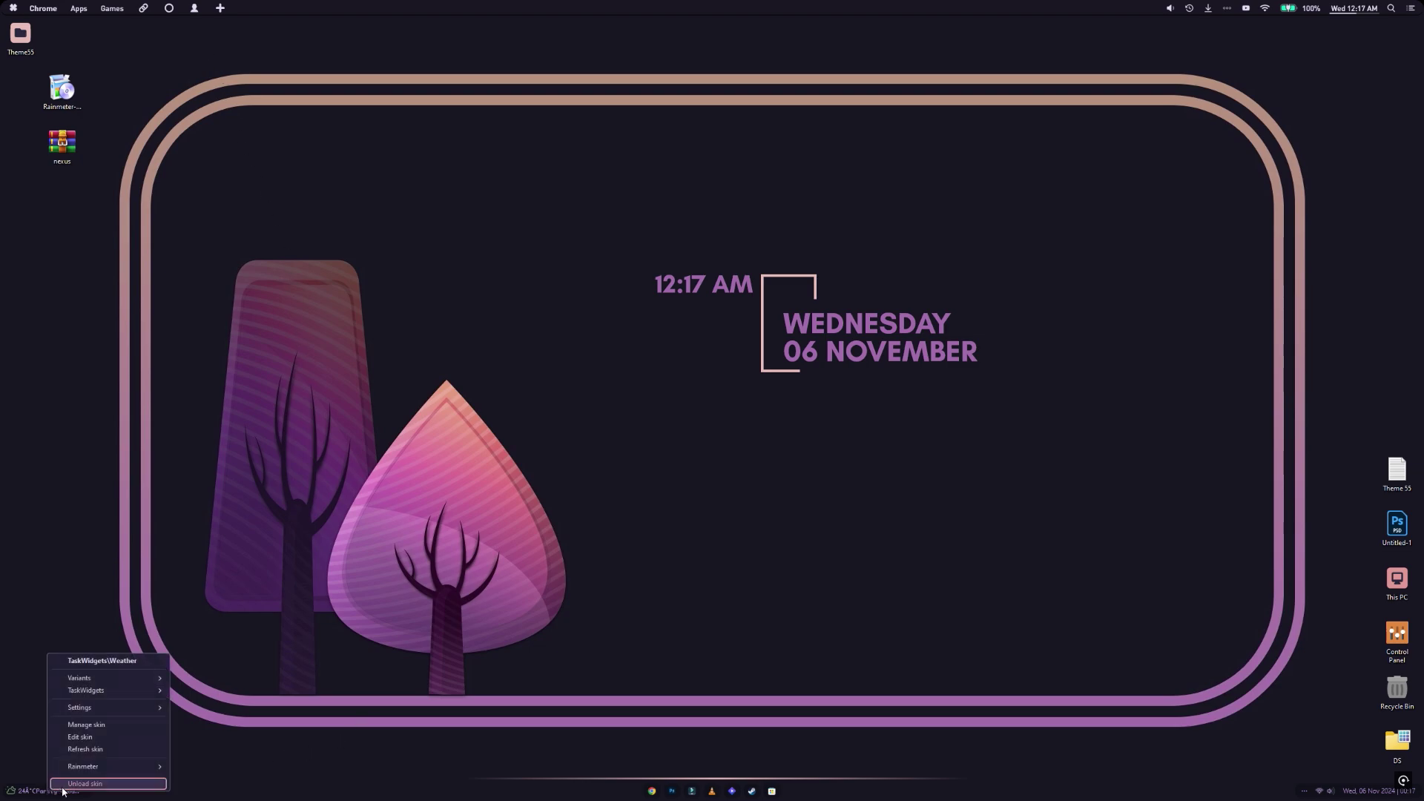
{"action": "left_click", "coordinate": [88, 753]}
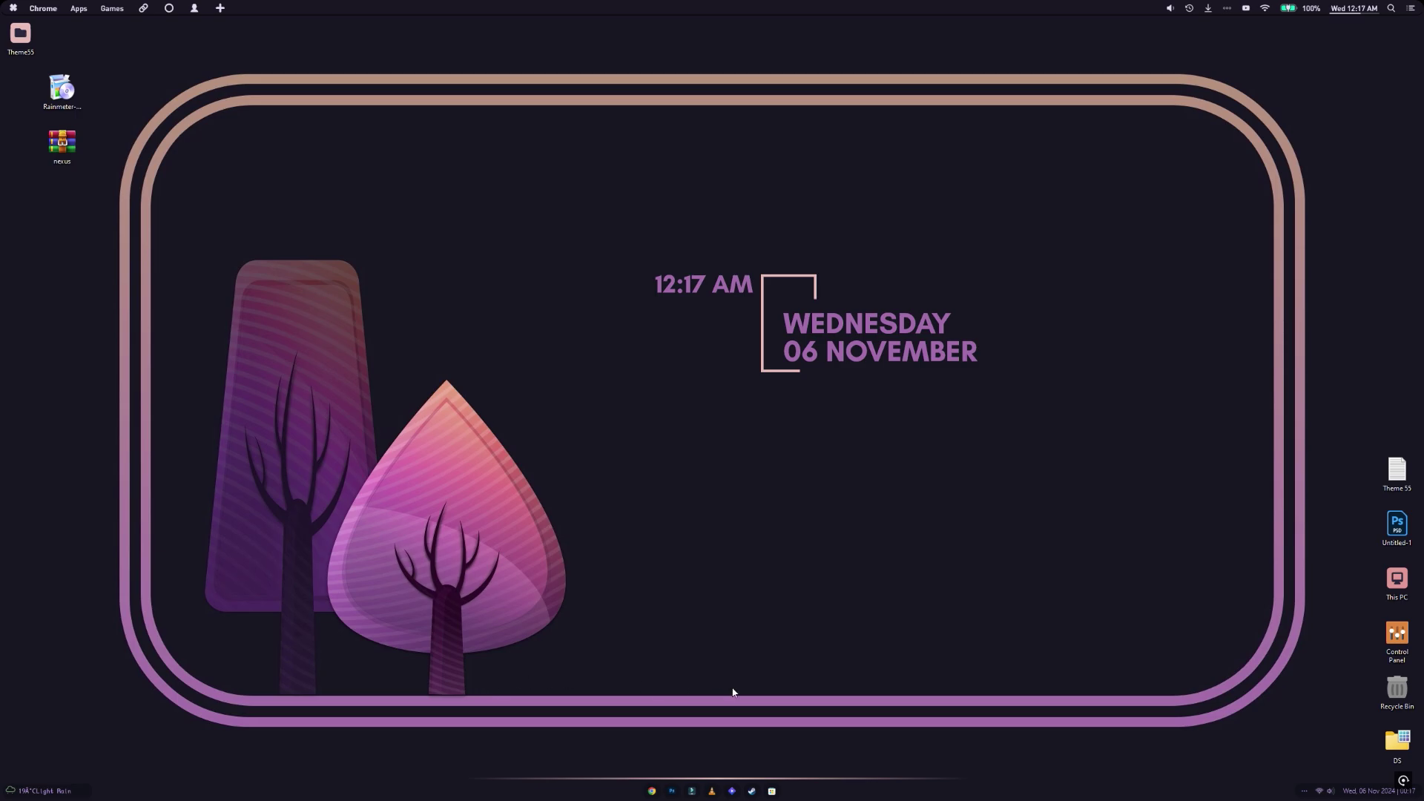
{"action": "key", "text": "super"}
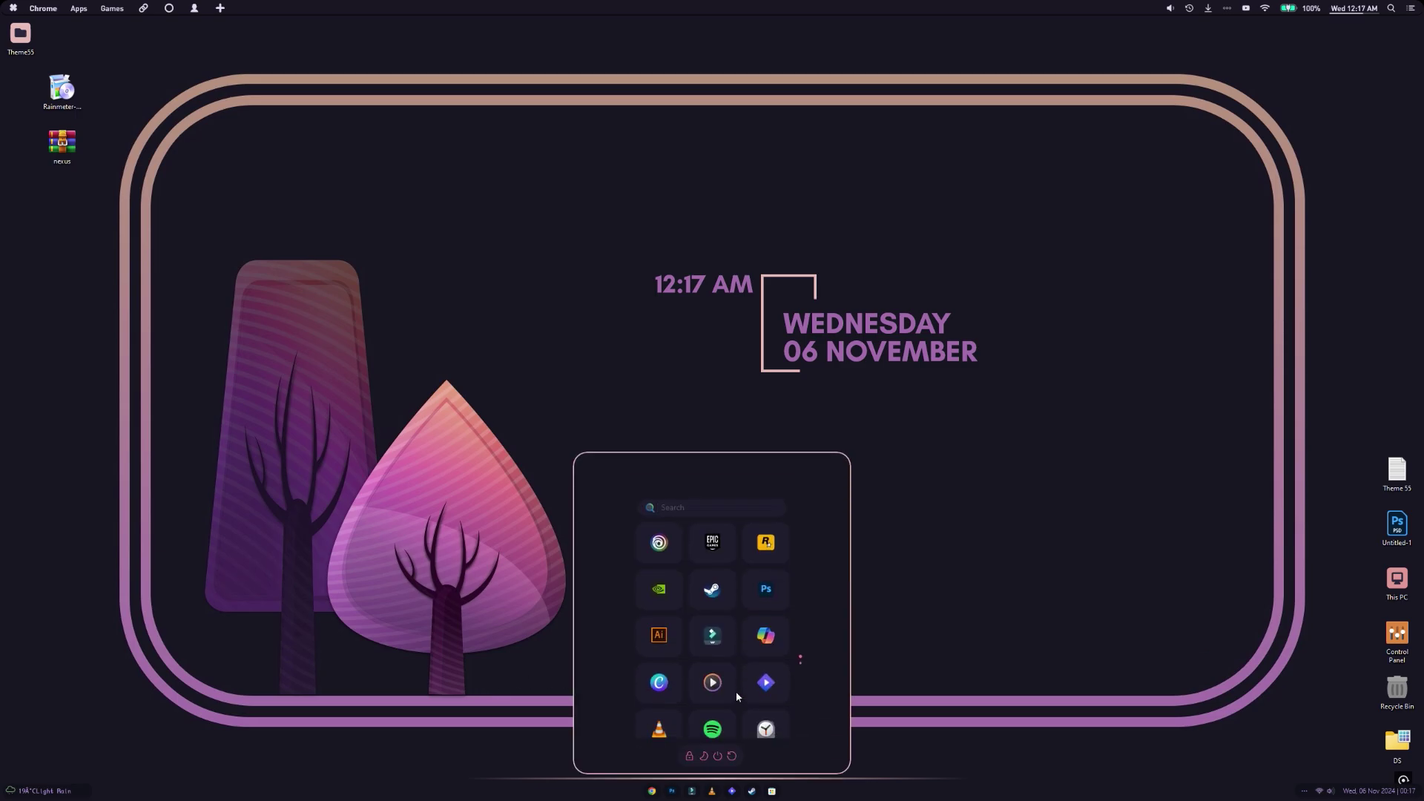
{"action": "left_click", "coordinate": [736, 691]}
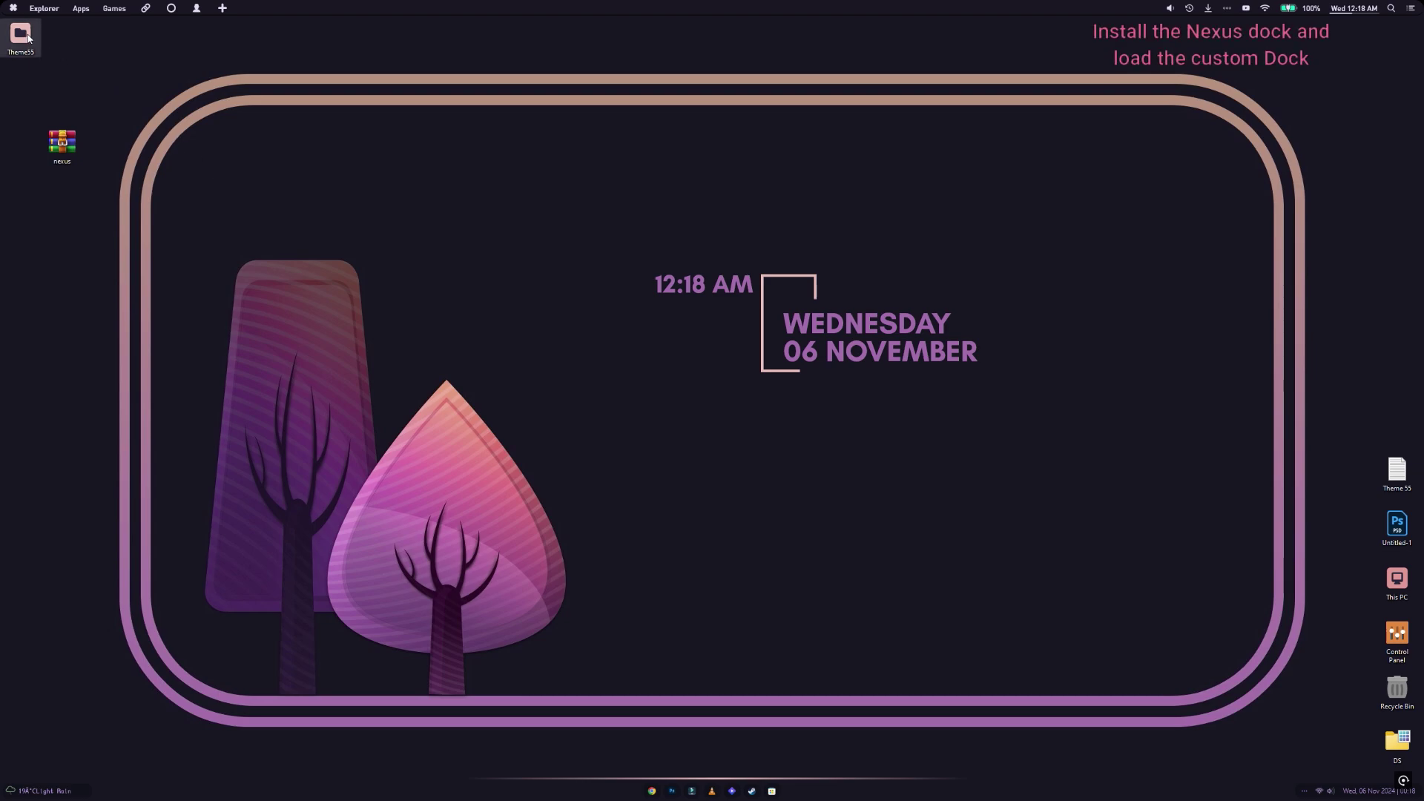
Move the Dock folder from Theme55 to the root of the C: drive, and close the folder window
{"action": "double_click", "coordinate": [22, 35]}
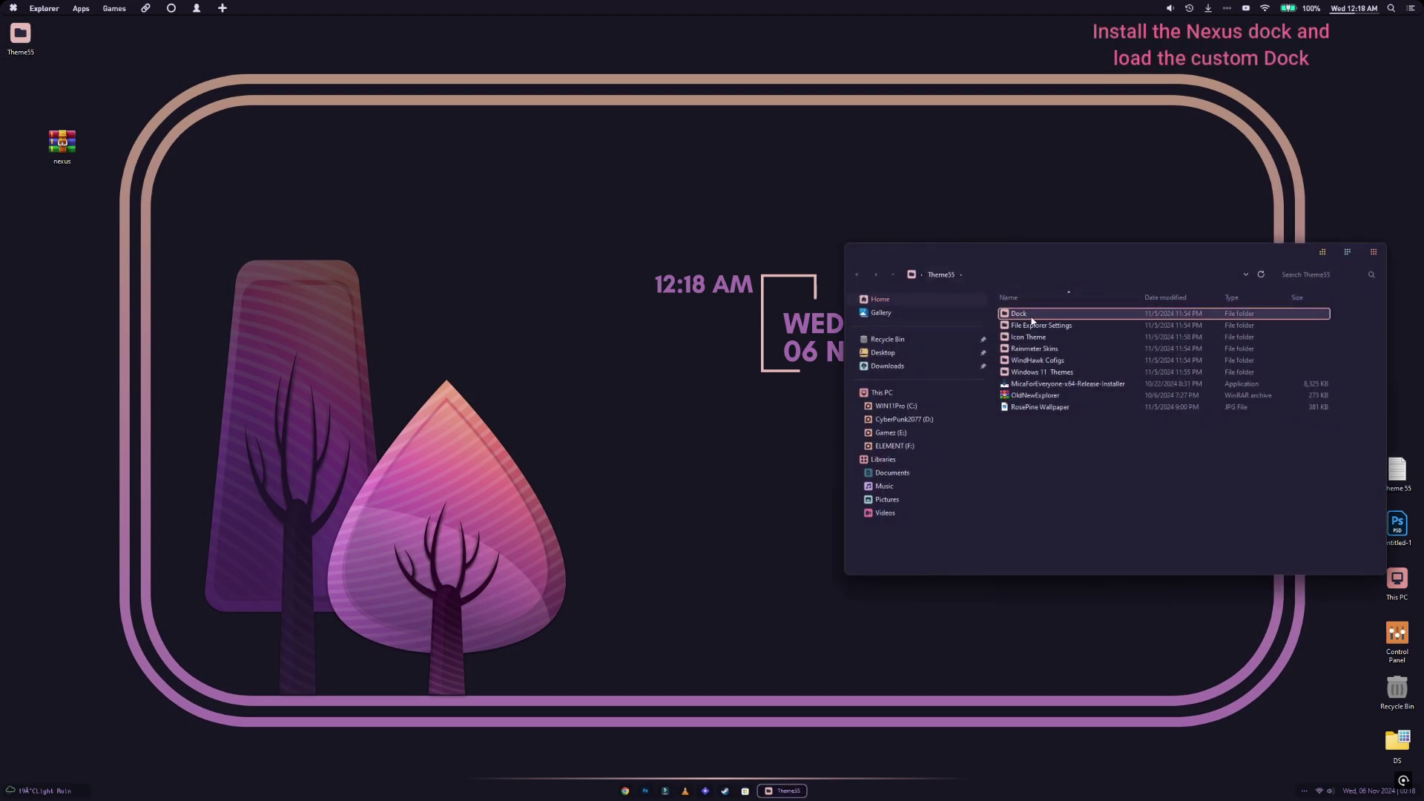
{"action": "right_click", "coordinate": [1024, 315]}
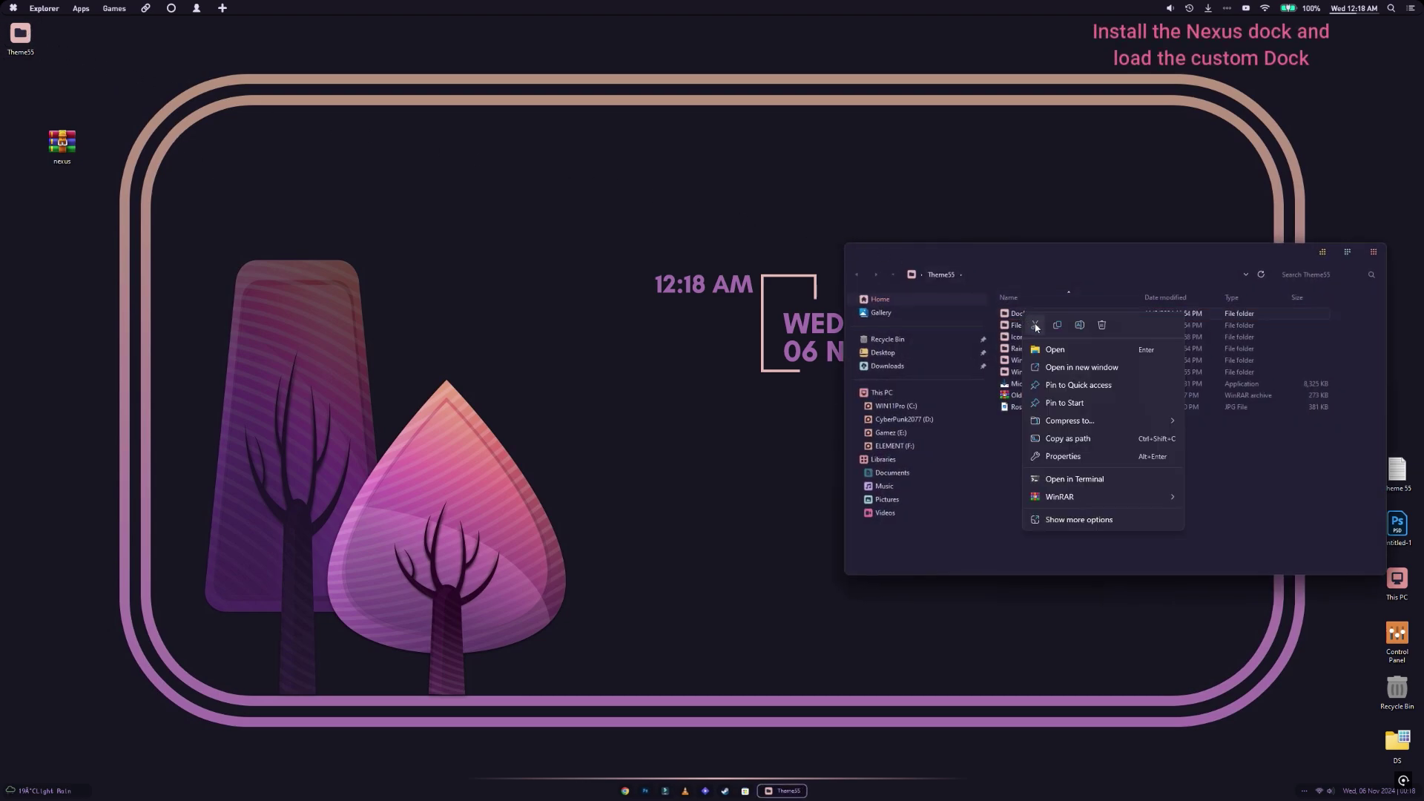
{"action": "key", "text": "Escape"}
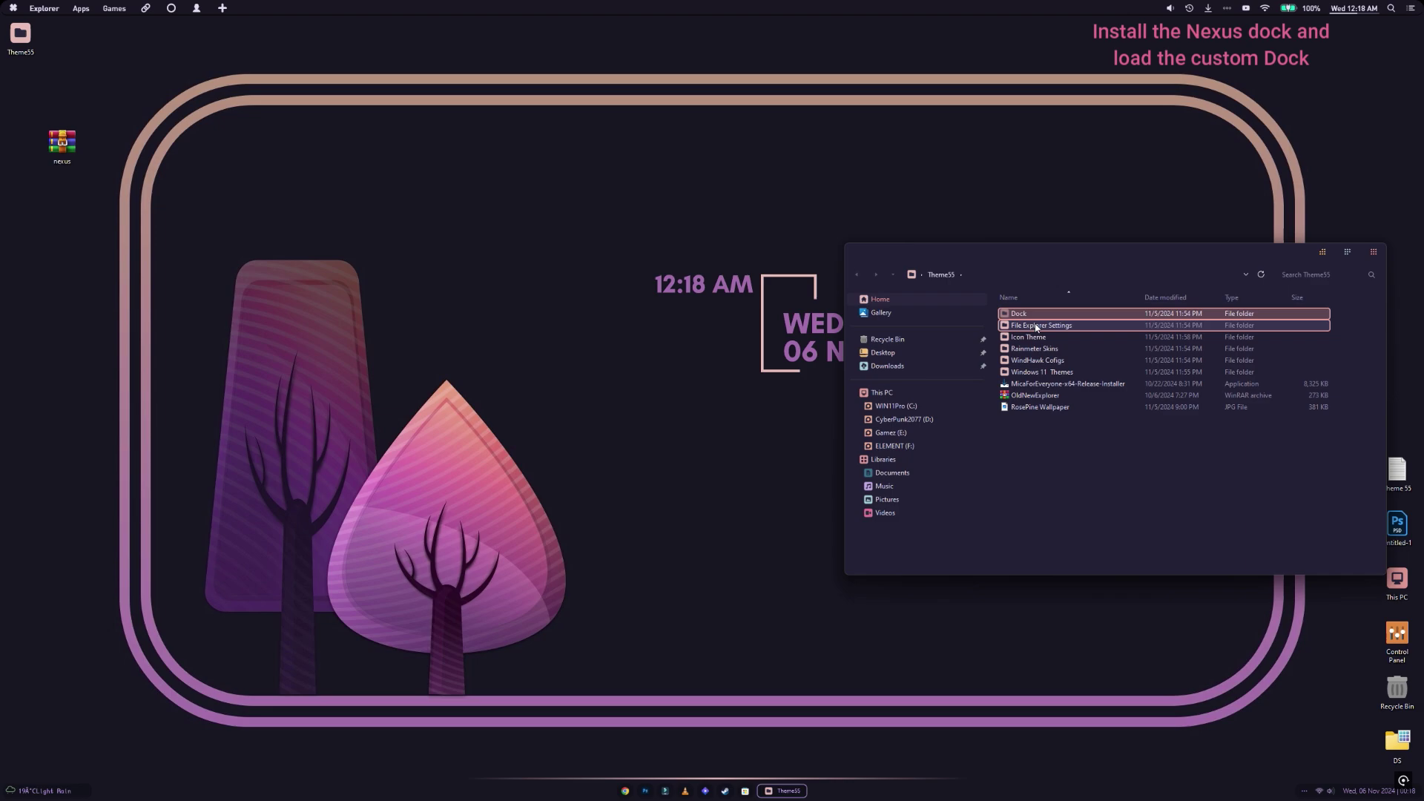
{"action": "left_click", "coordinate": [896, 408]}
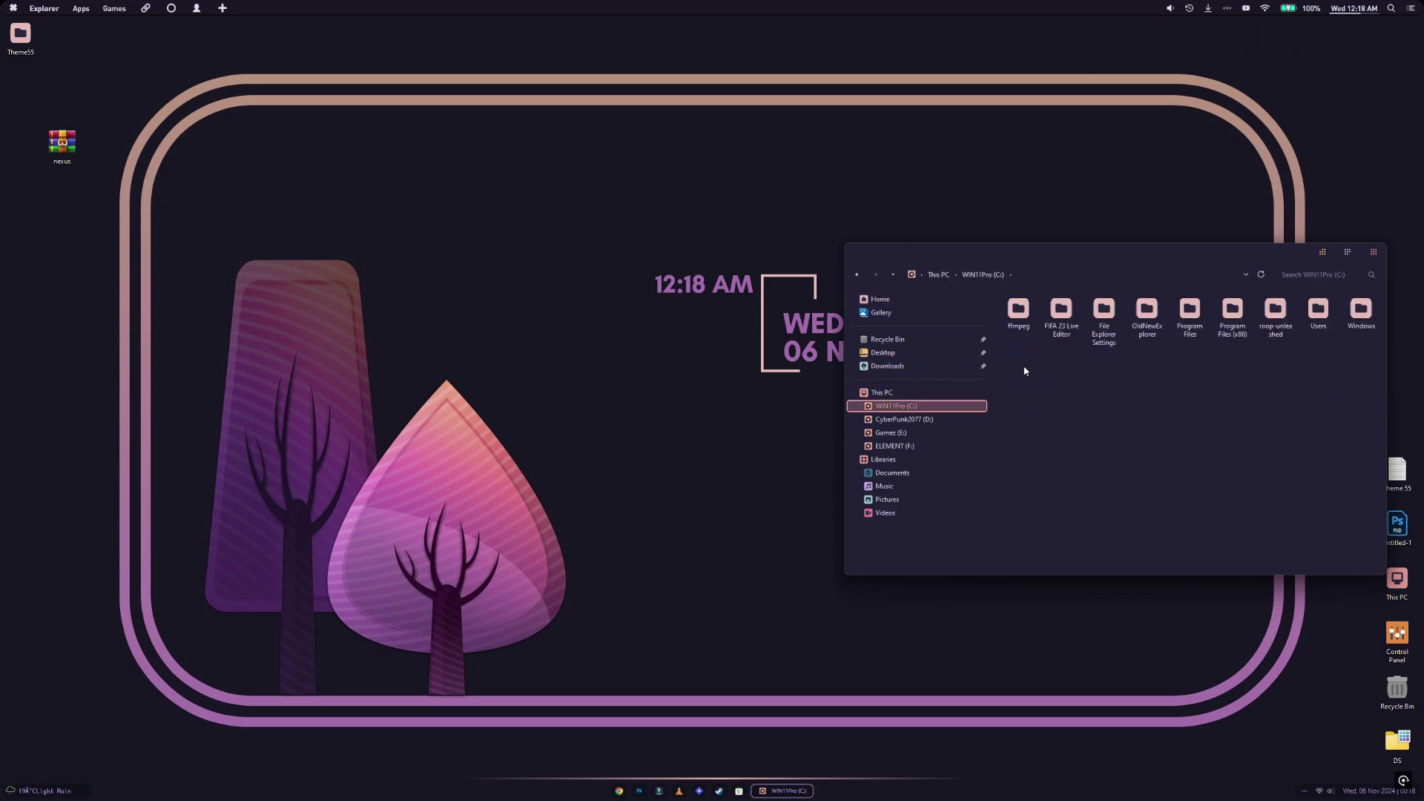
{"action": "right_click", "coordinate": [1077, 391]}
{"action": "left_click", "coordinate": [1089, 400]}
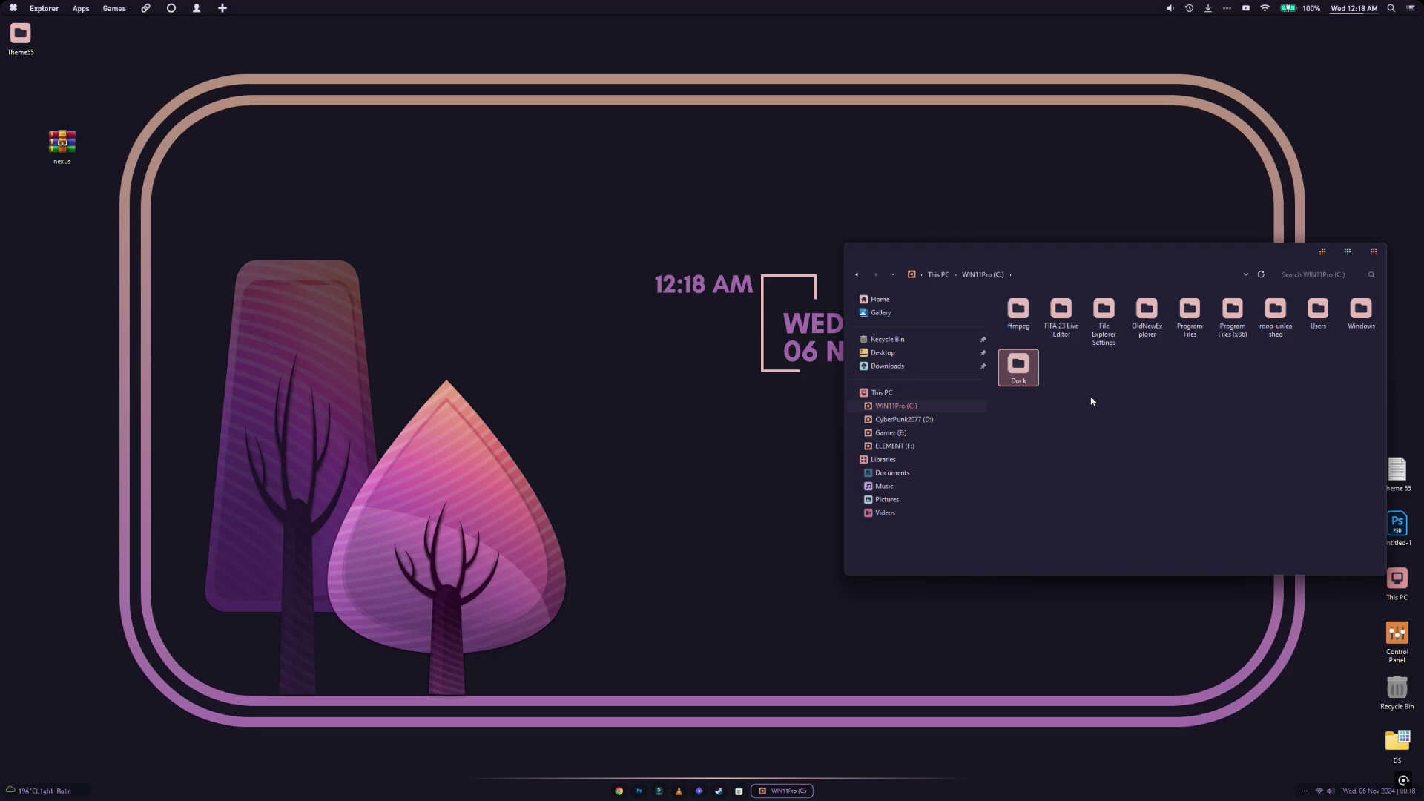
{"action": "left_click", "coordinate": [1371, 256]}
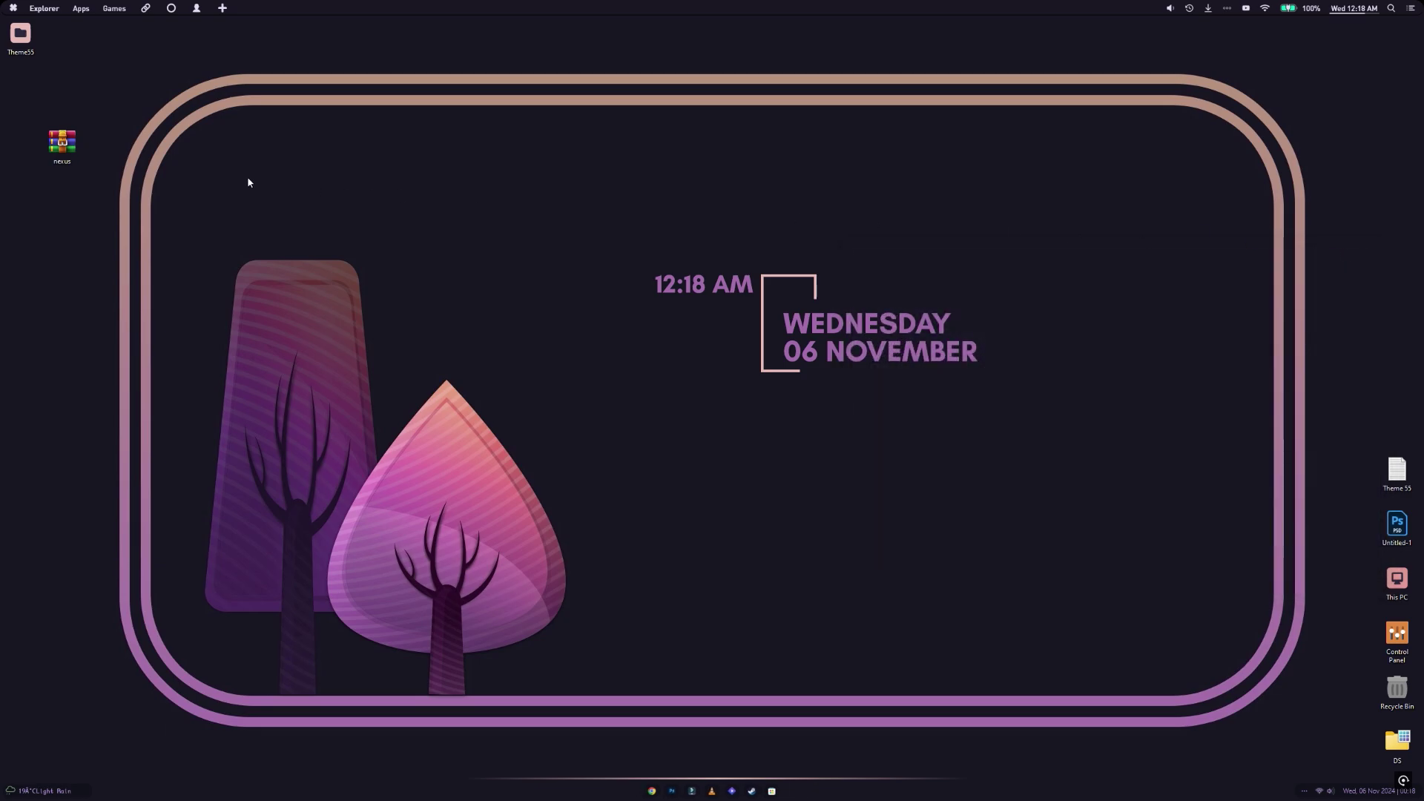
Start NexusSetup.exe from the nexus archive on the desktop, and proceed to the license agreement
{"action": "double_click", "coordinate": [56, 142]}
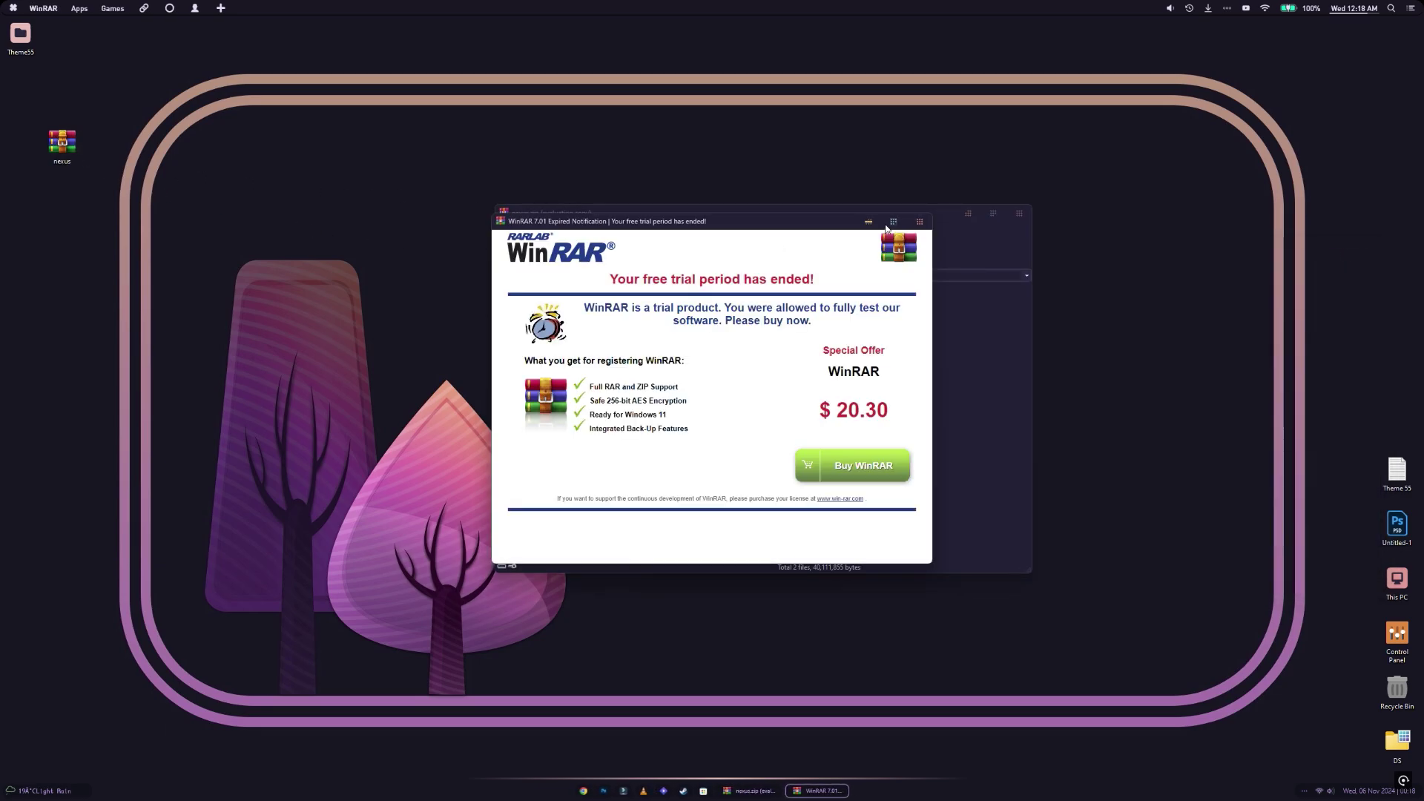
{"action": "left_click", "coordinate": [918, 227]}
{"action": "left_click", "coordinate": [522, 311]}
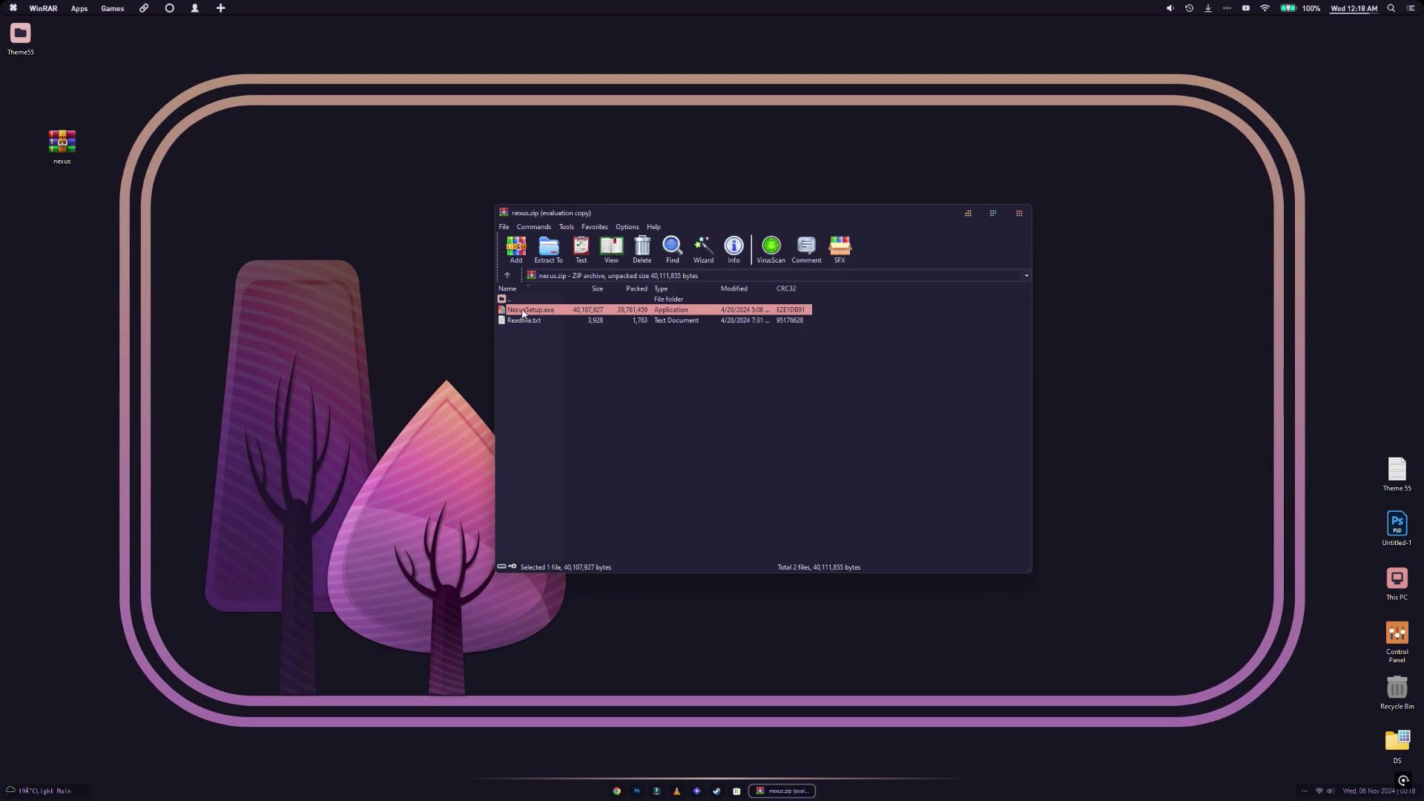
{"action": "key", "text": "Return"}
{"action": "left_click", "coordinate": [653, 487]}
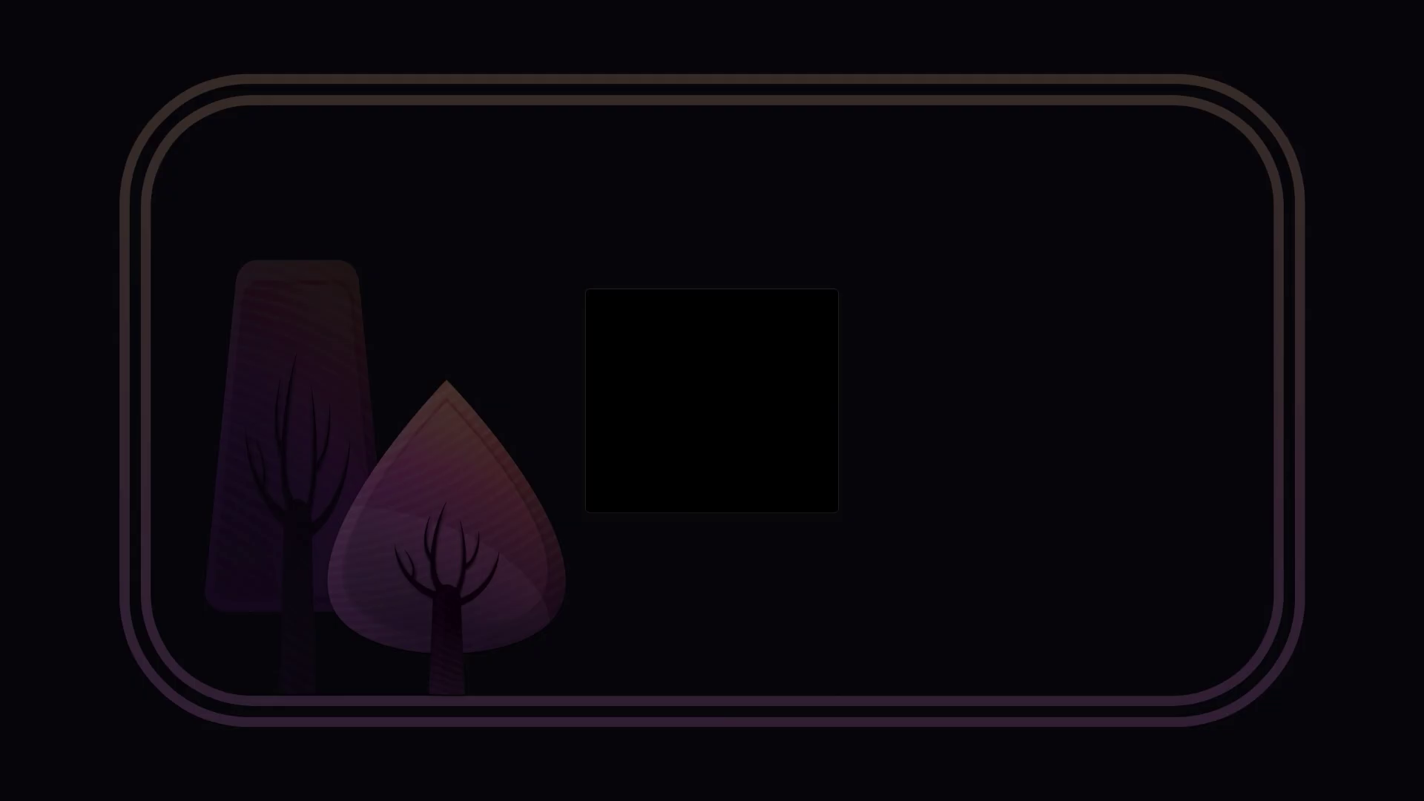
{"action": "left_click", "coordinate": [725, 429]}
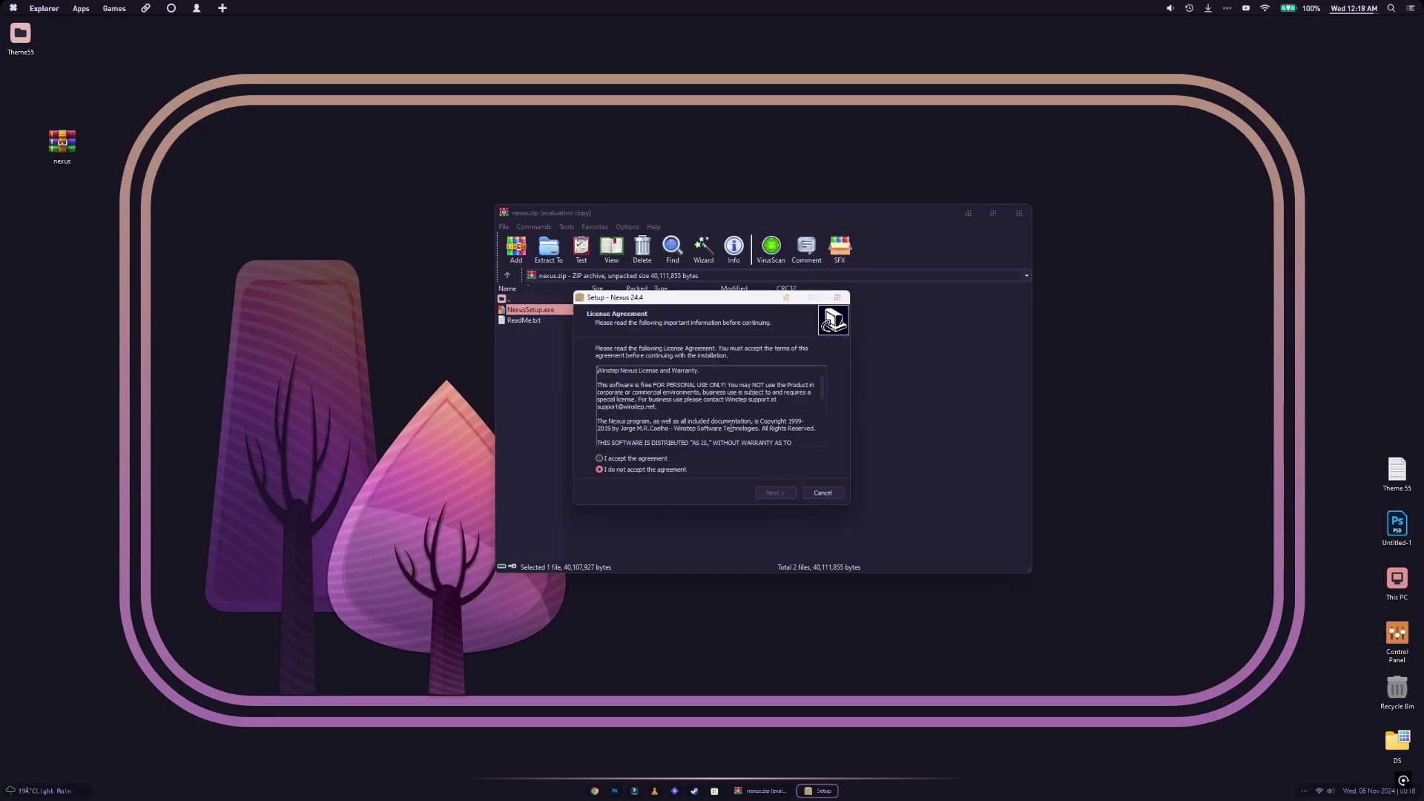
Accept the license agreement, install Nexus in the default folder, launch it, and close the nexus archive window
{"action": "left_click", "coordinate": [647, 459]}
{"action": "left_click", "coordinate": [790, 494]}
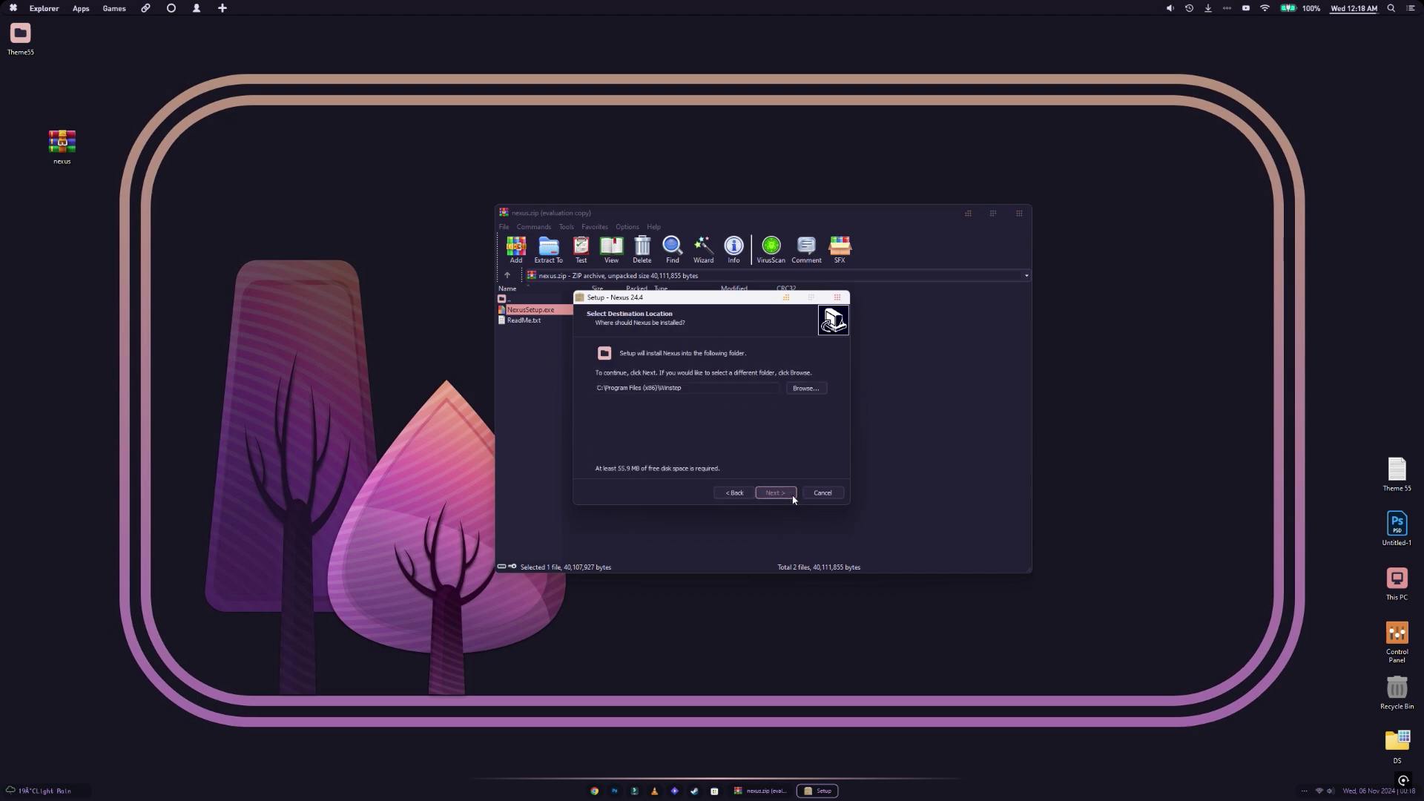
{"action": "left_click", "coordinate": [790, 494]}
{"action": "left_click", "coordinate": [786, 494]}
{"action": "left_click", "coordinate": [786, 494]}
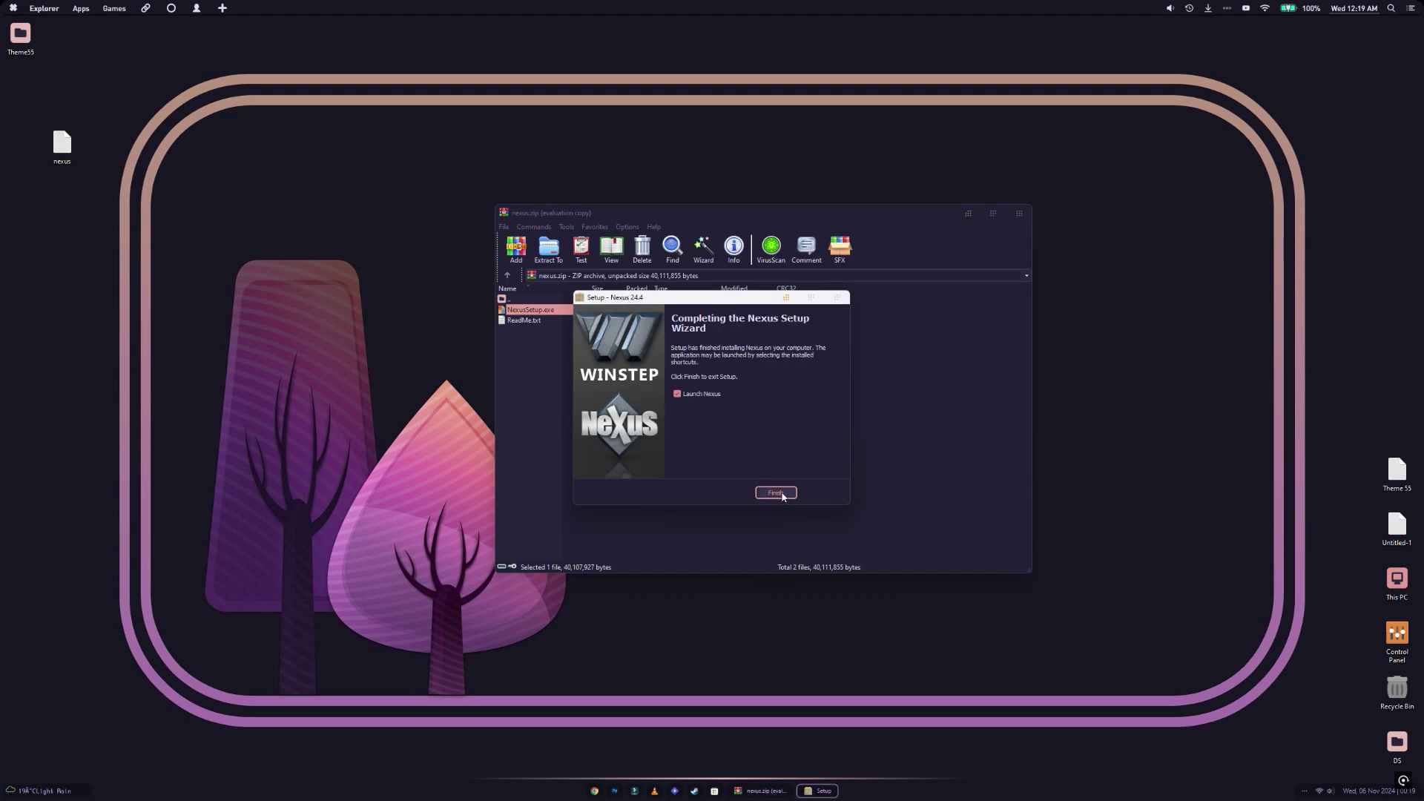
{"action": "left_click", "coordinate": [777, 494]}
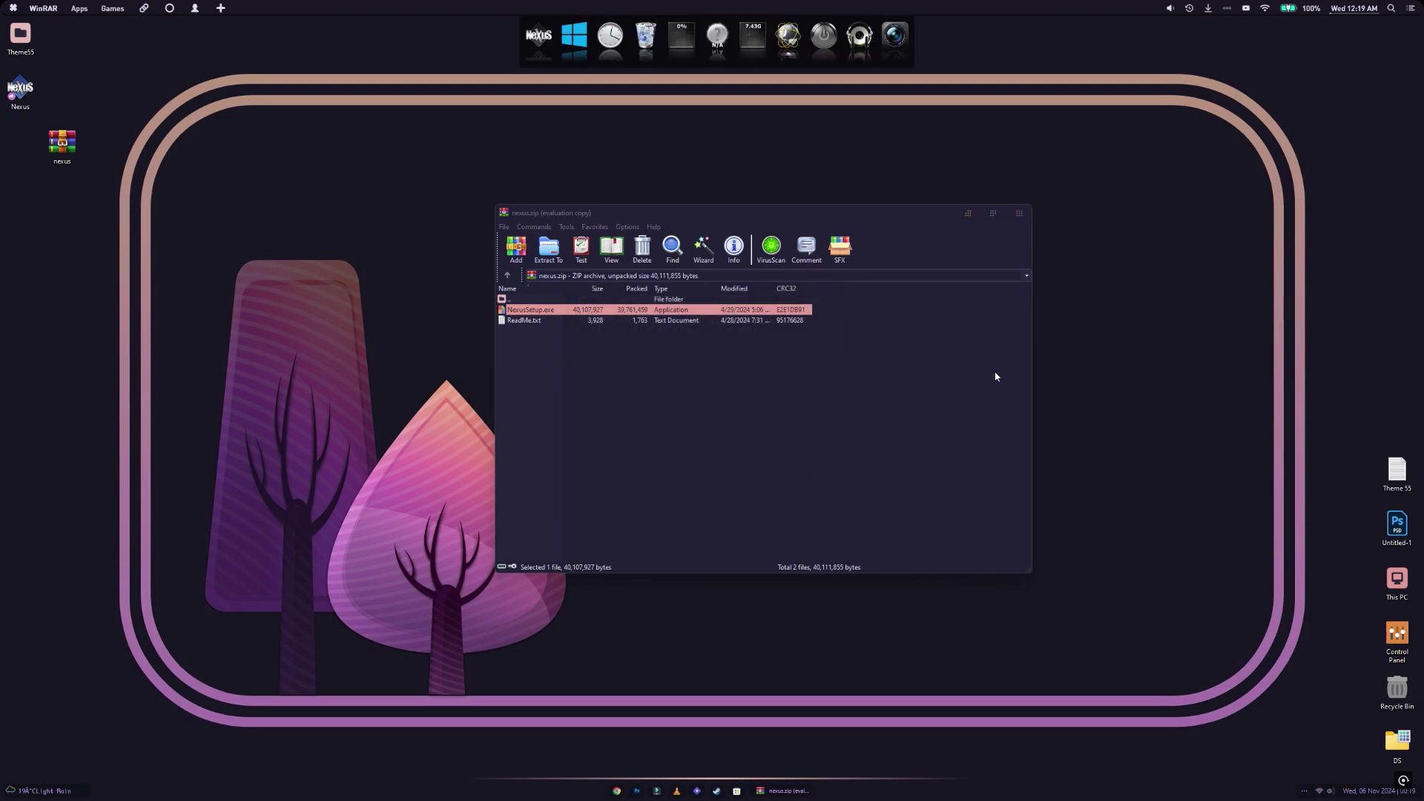
{"action": "left_click", "coordinate": [1019, 213]}
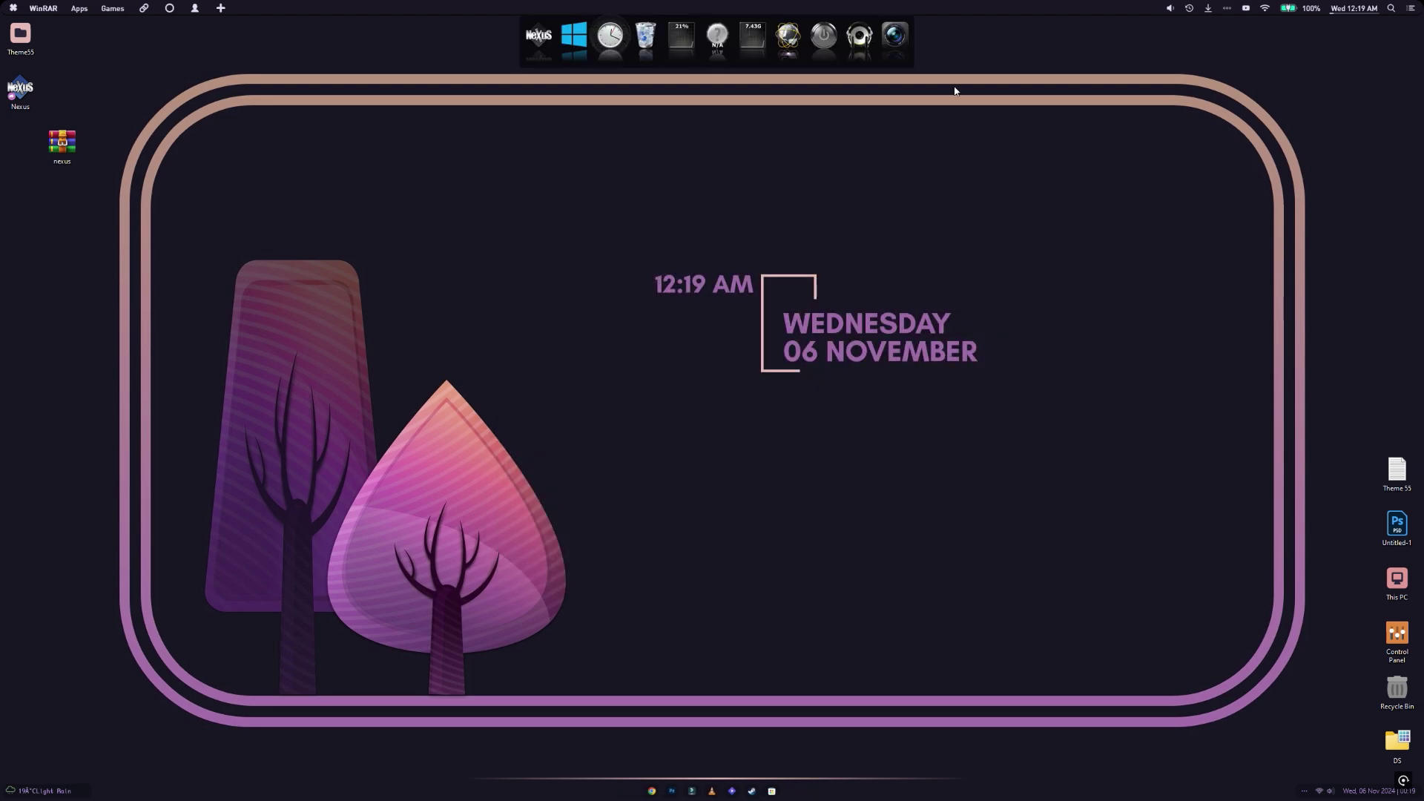
Restore the Nexus dock configuration from the 1440p backup in the C: drive's Dock folder, and close the preferences with OK
{"action": "right_click", "coordinate": [894, 36]}
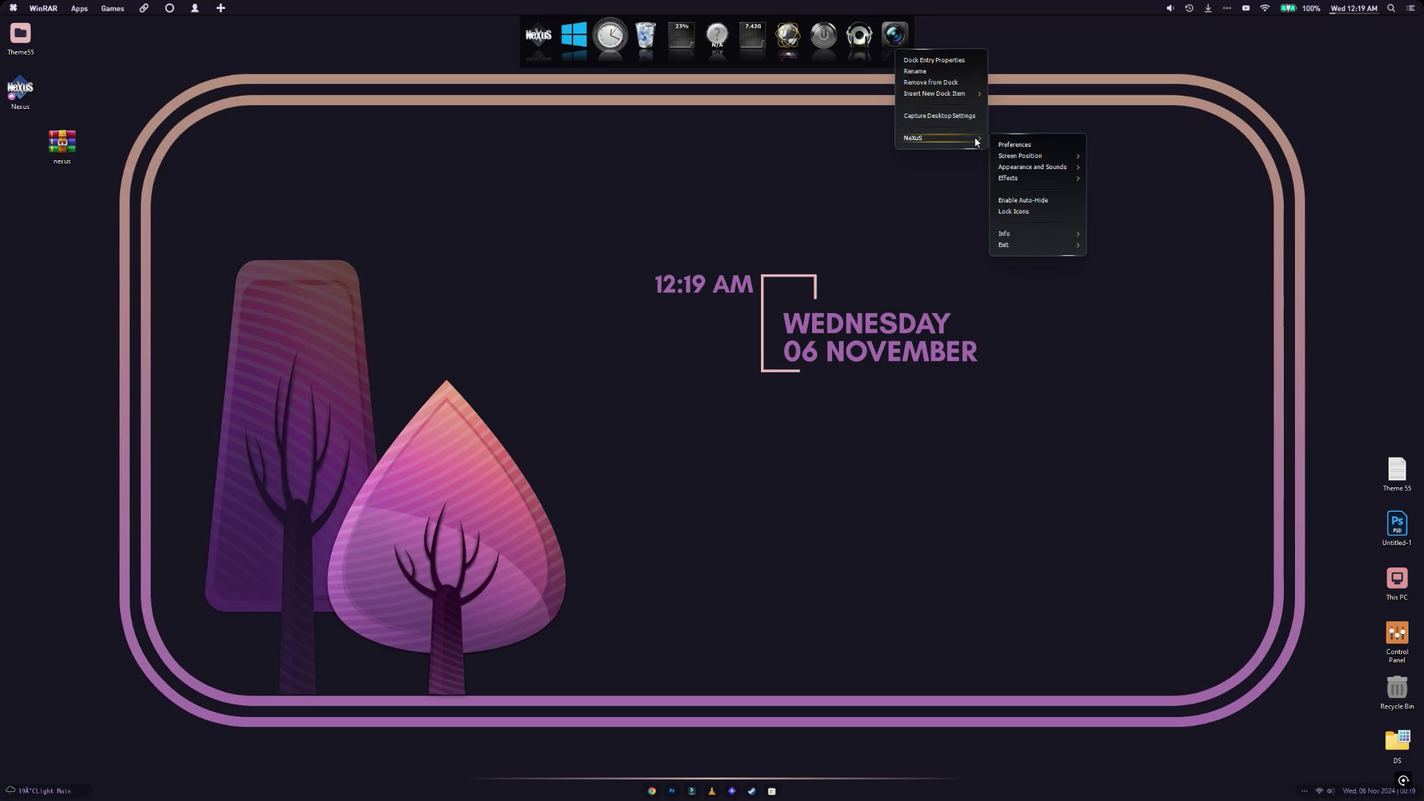
{"action": "left_click", "coordinate": [1015, 144]}
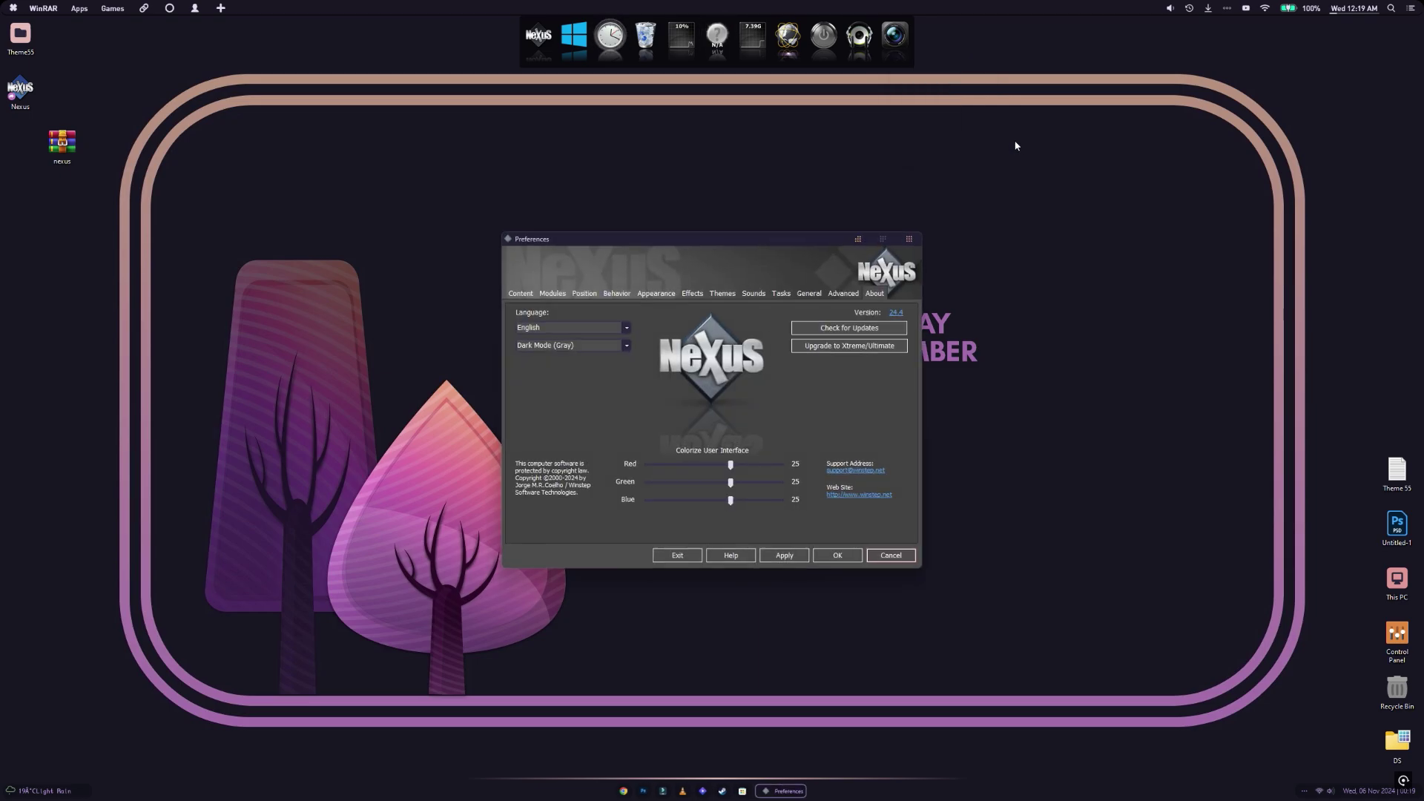
{"action": "left_click", "coordinate": [843, 293]}
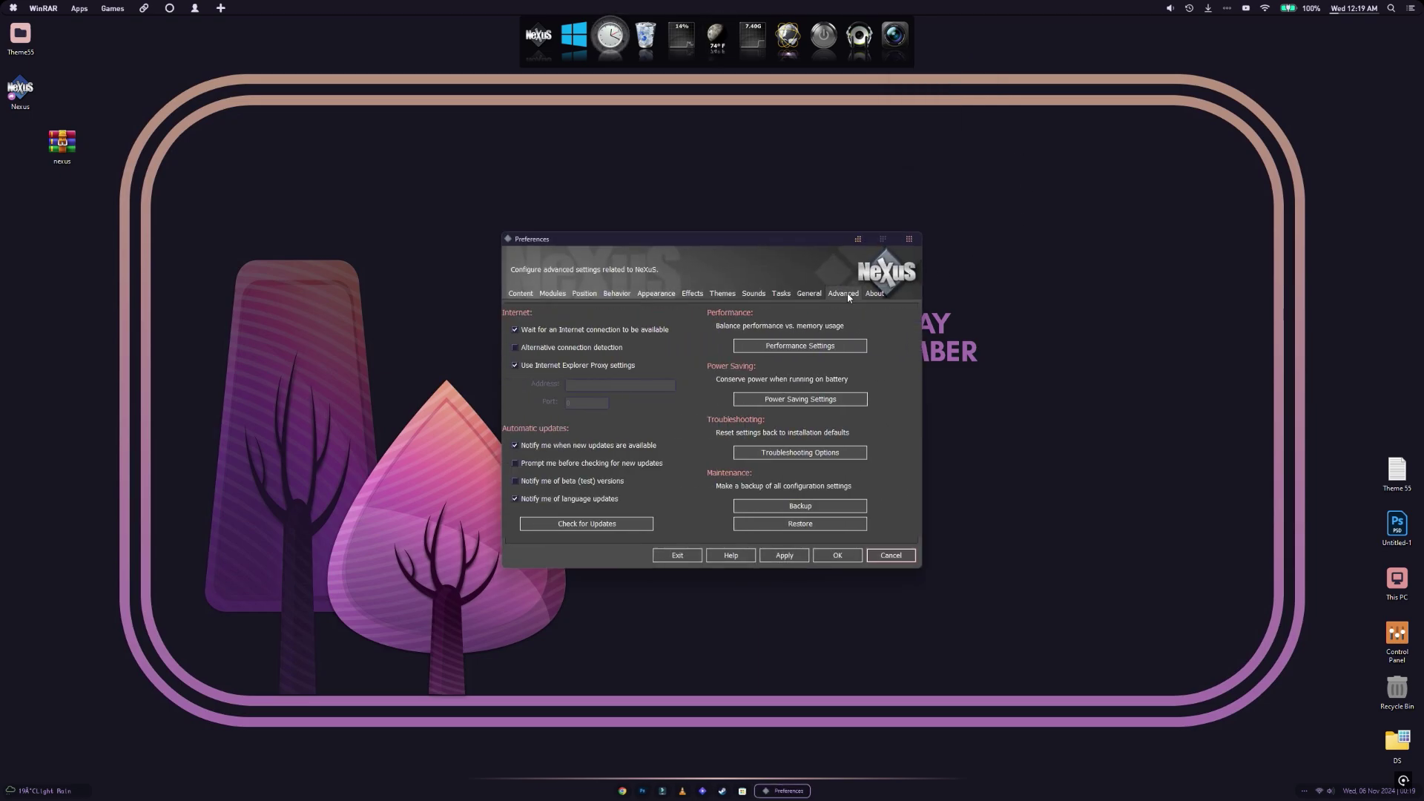
{"action": "left_click", "coordinate": [805, 525]}
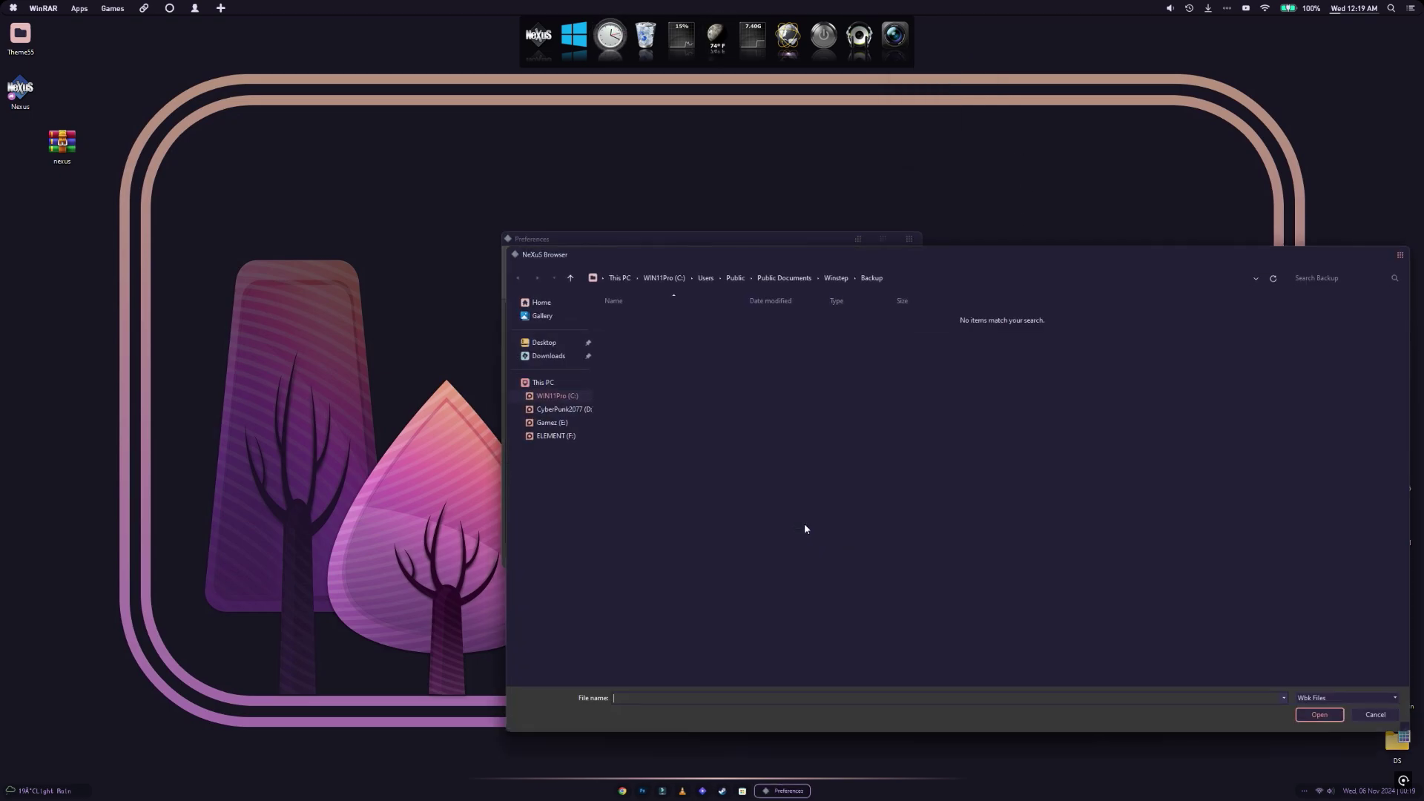
{"action": "left_click", "coordinate": [548, 384]}
{"action": "double_click", "coordinate": [658, 383]}
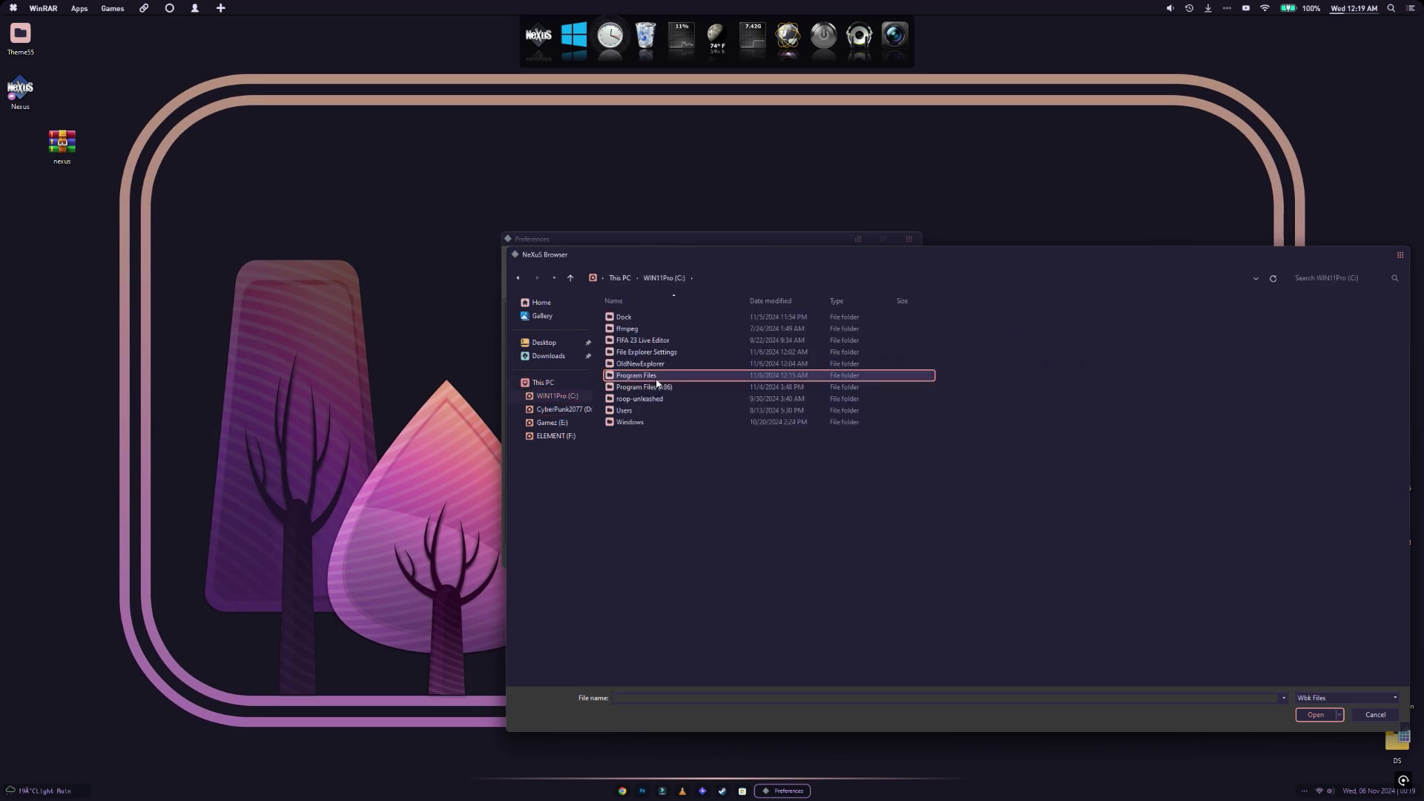
{"action": "double_click", "coordinate": [627, 319]}
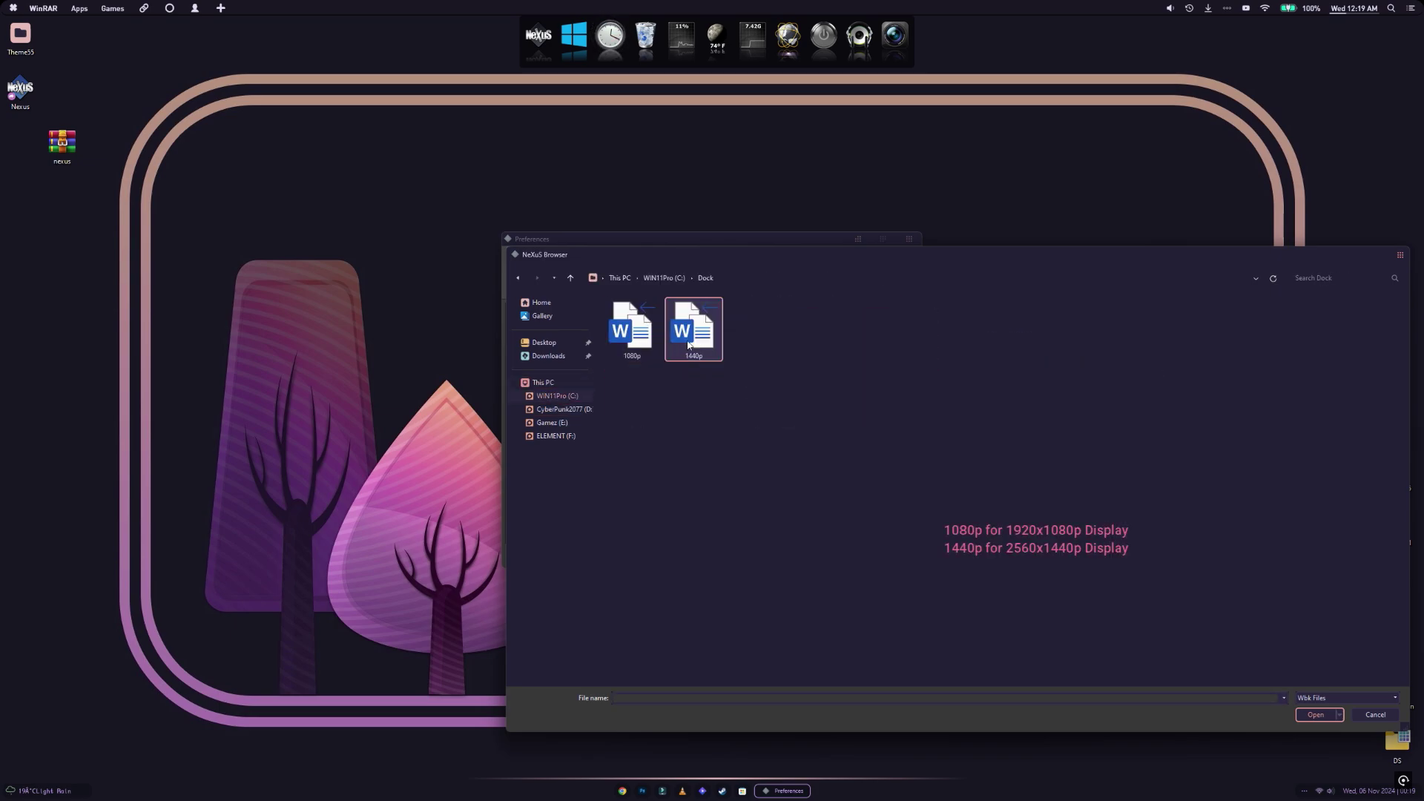
{"action": "left_click", "coordinate": [688, 344]}
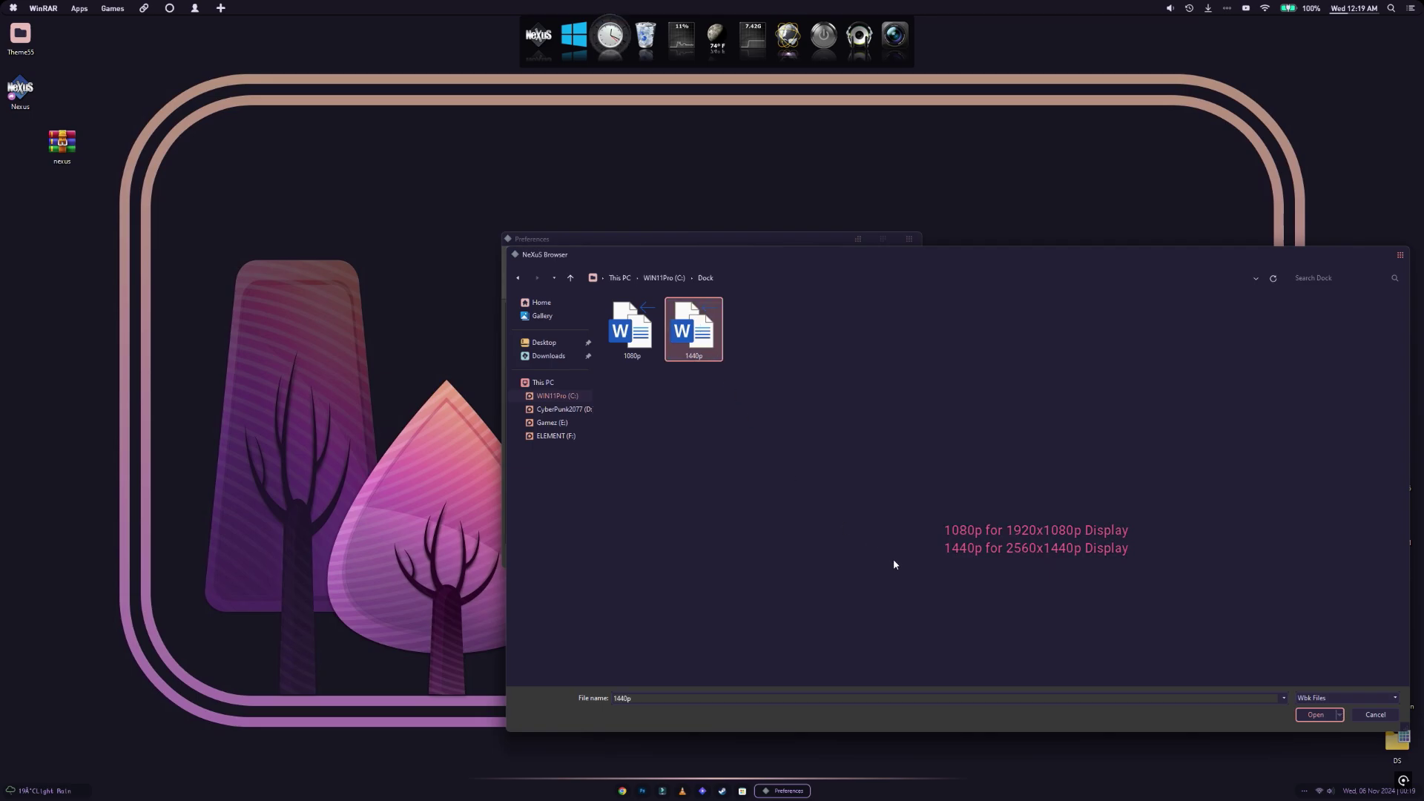
{"action": "left_click", "coordinate": [1306, 713]}
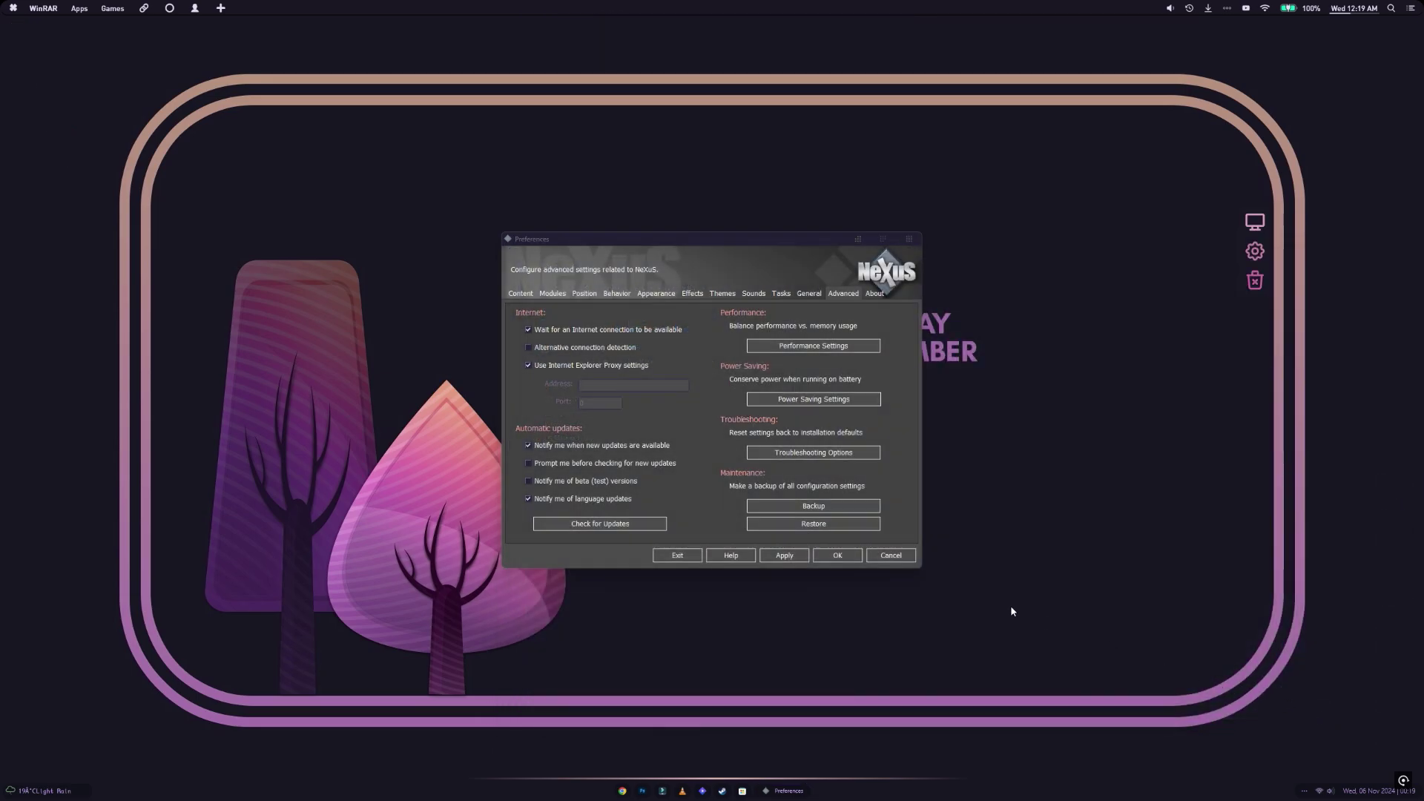
{"action": "left_click", "coordinate": [840, 555]}
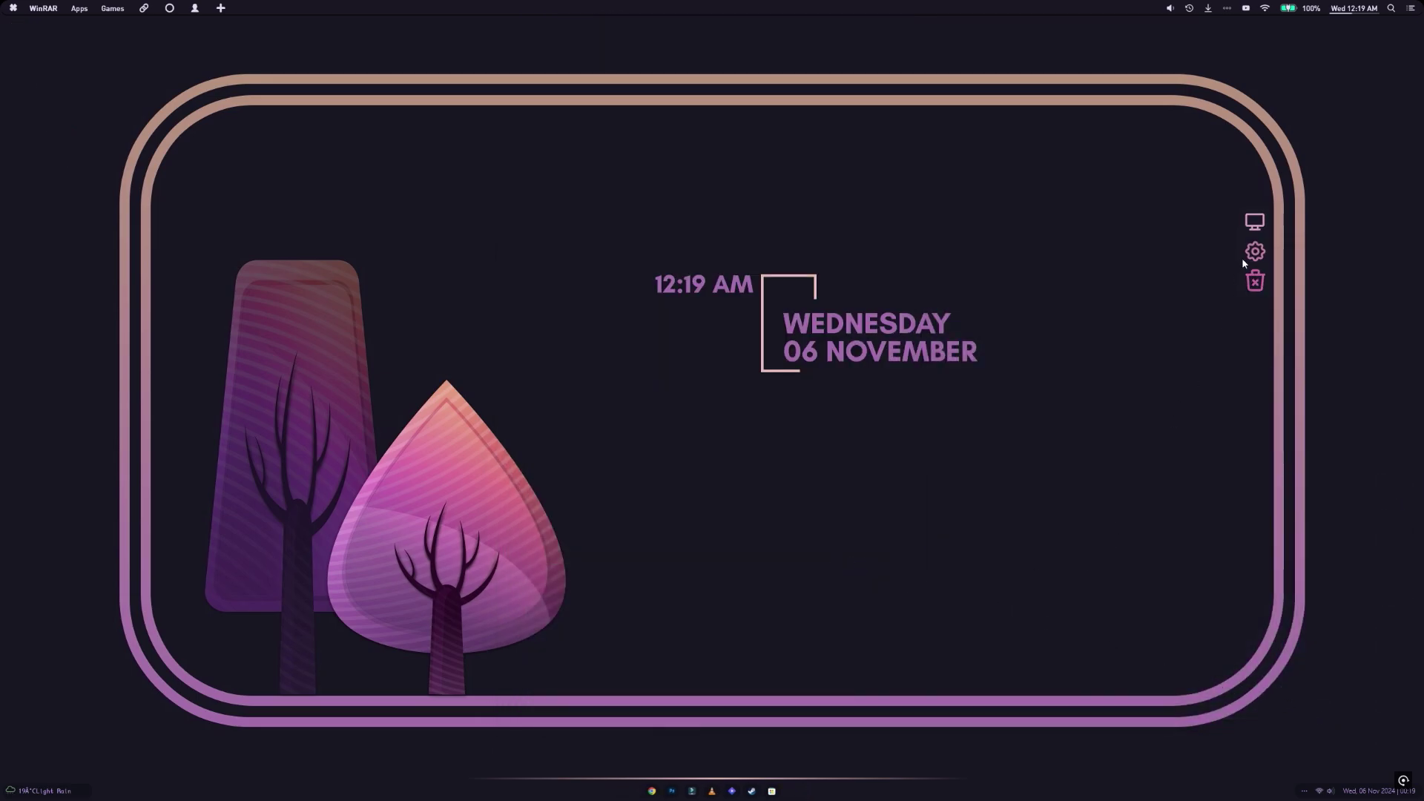
Test the restored dock's computer shortcut by browsing This PC to the C: drive, and close the folder window
{"action": "left_click", "coordinate": [1255, 223]}
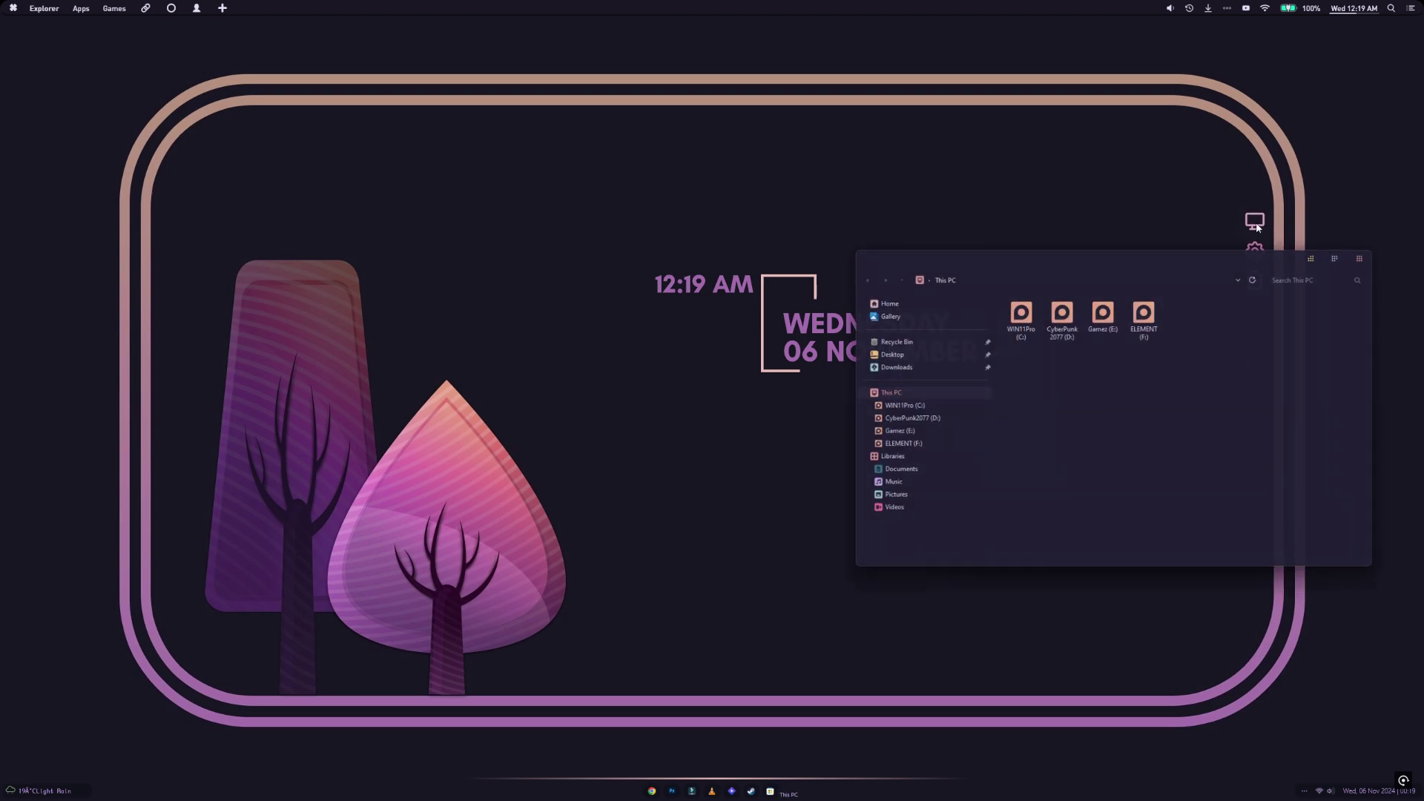
{"action": "double_click", "coordinate": [1022, 325]}
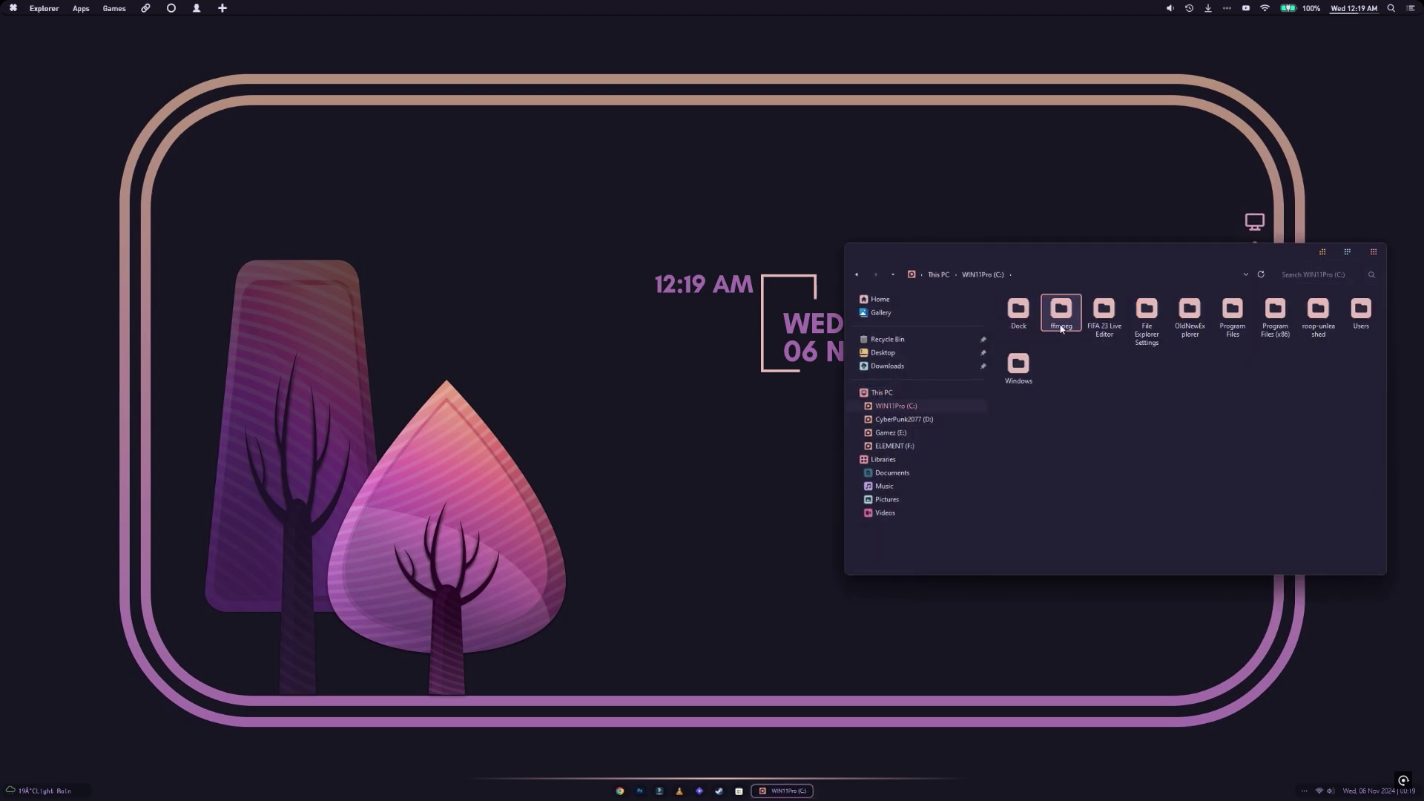
{"action": "left_click", "coordinate": [1372, 251]}
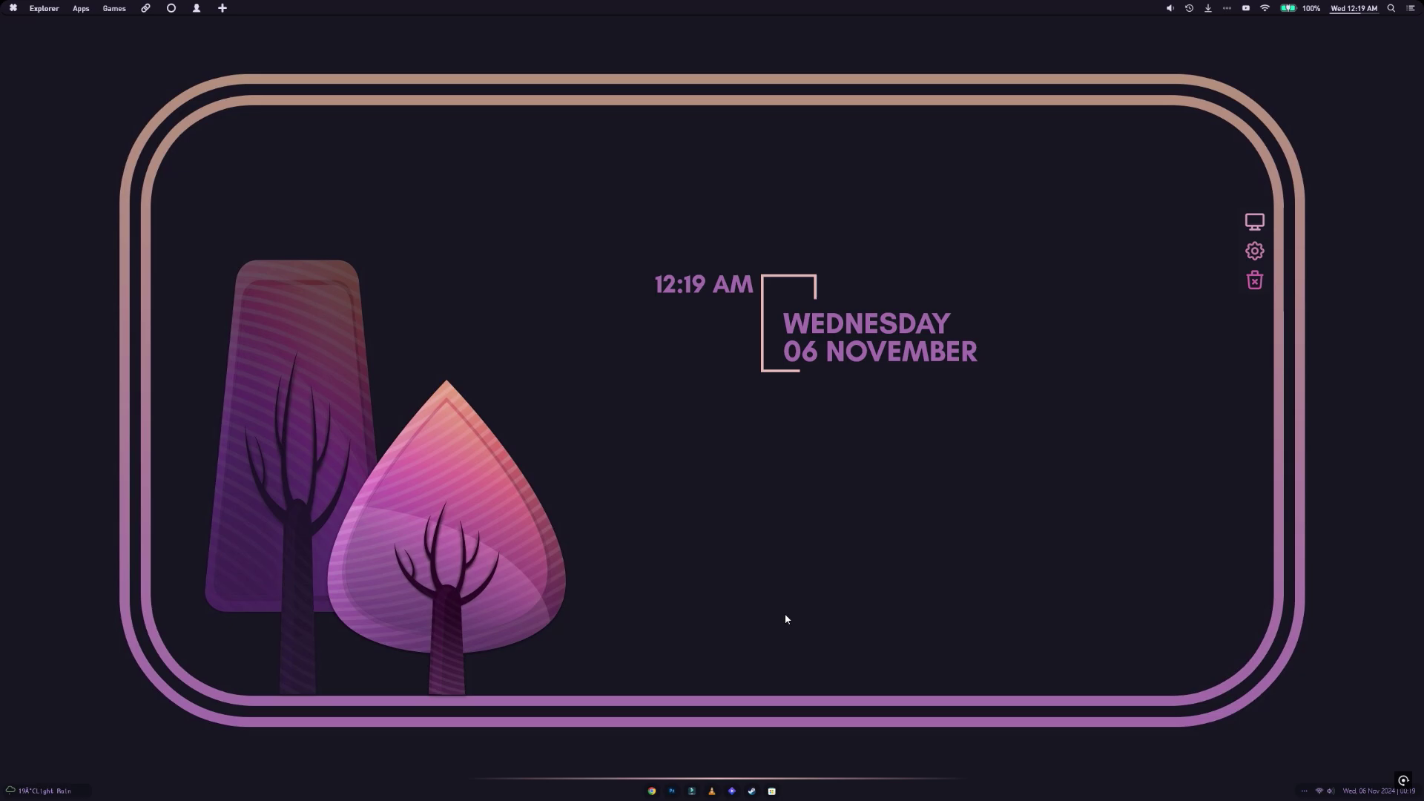